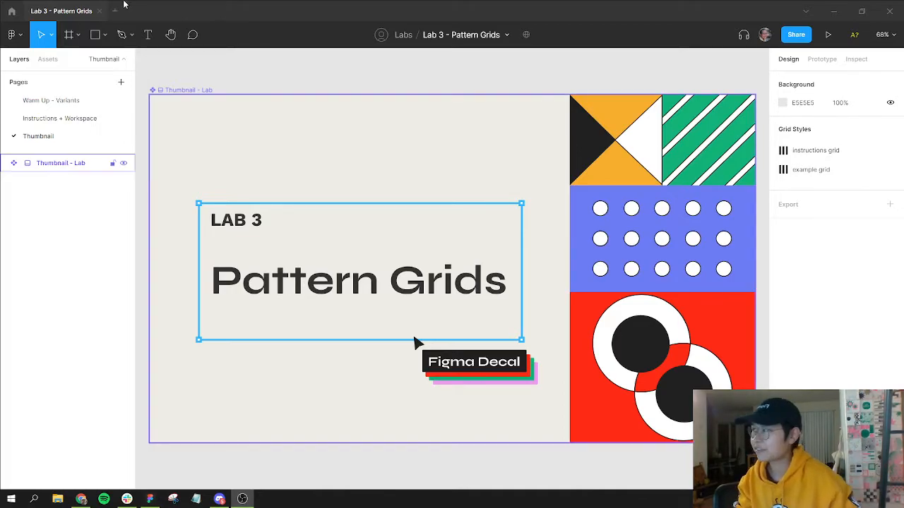
Step: Open the Warm Up – Variants page and zoom to the Creating – From scratch section
left_click(70, 100)
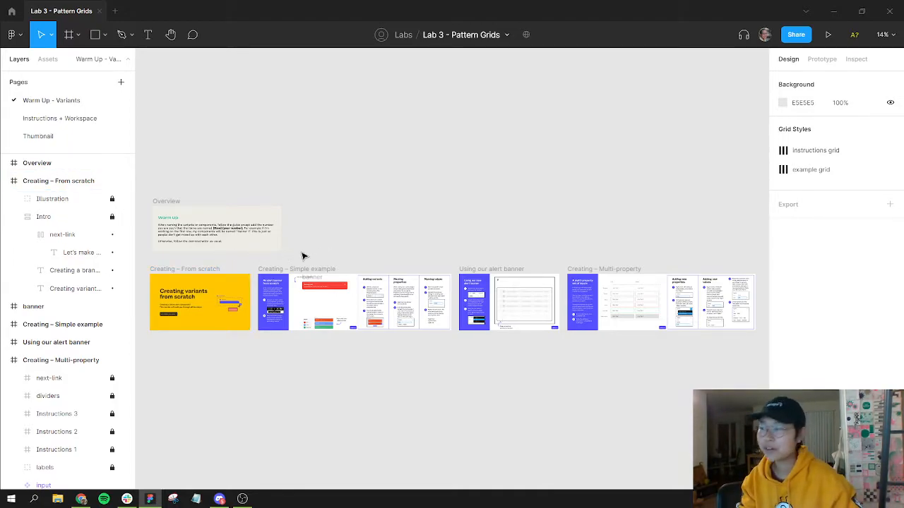
scroll(275, 358, "left", 5)
scroll(275, 357, "down", 2)
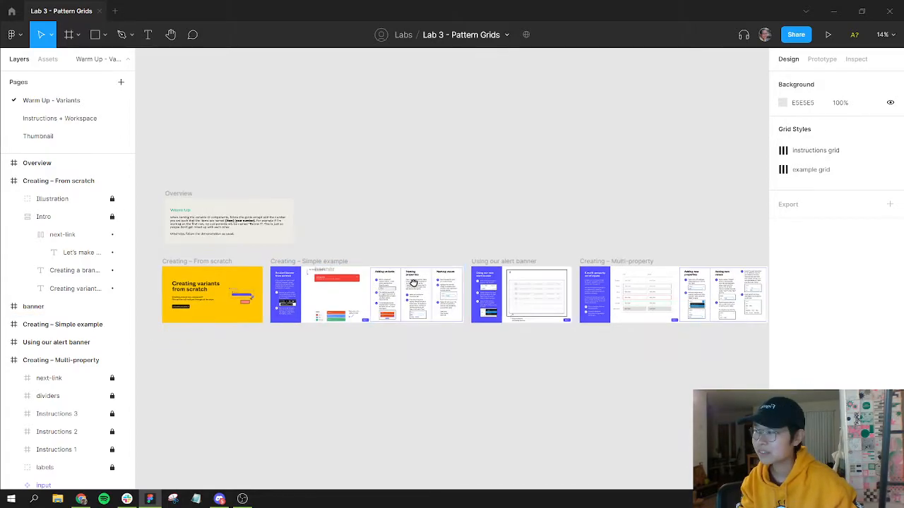
left_click(418, 202)
key("shift+2")
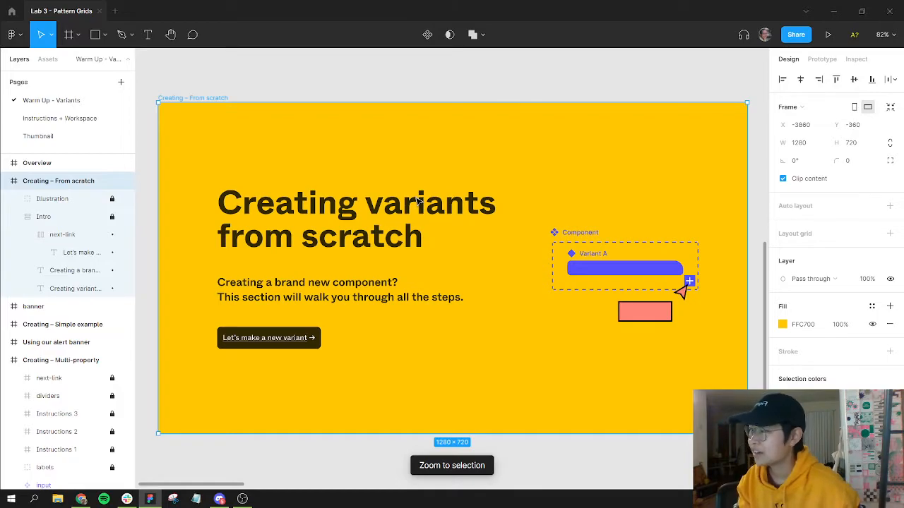
left_click(436, 91)
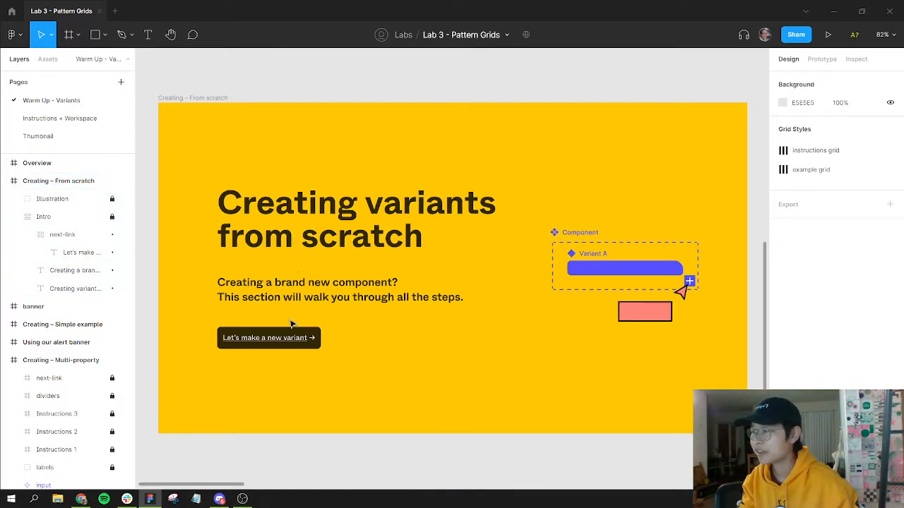
mouse_move(291, 344)
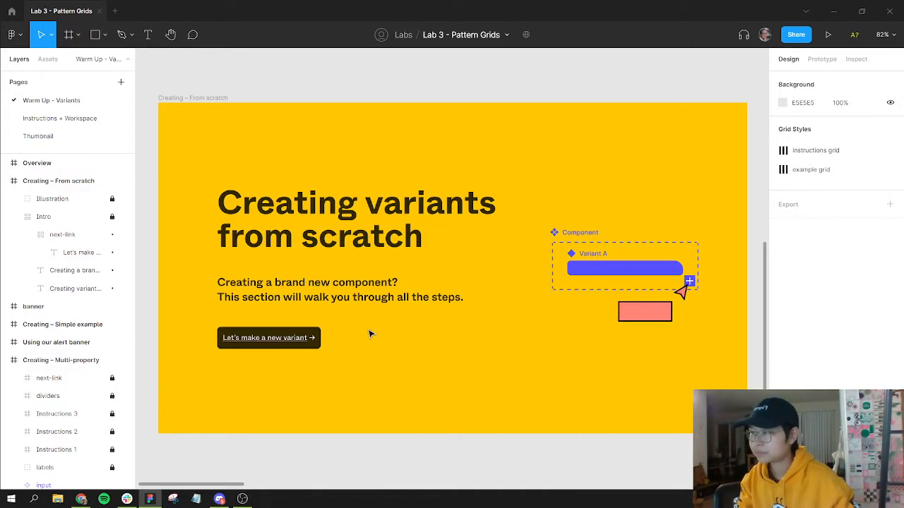
Step: Turn the red alert banner frame into a component
scroll(371, 334, "right", 3)
scroll(371, 334, "right", 10)
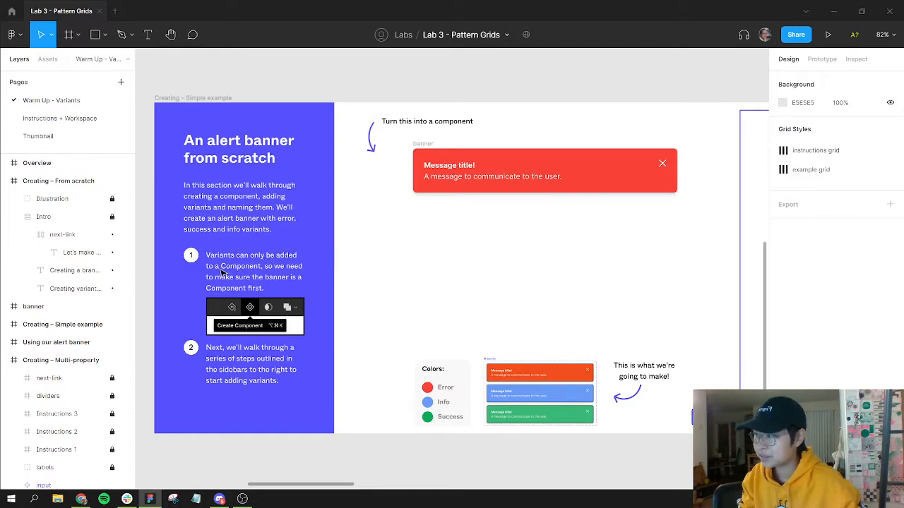
left_click_drag(406, 136, 696, 218)
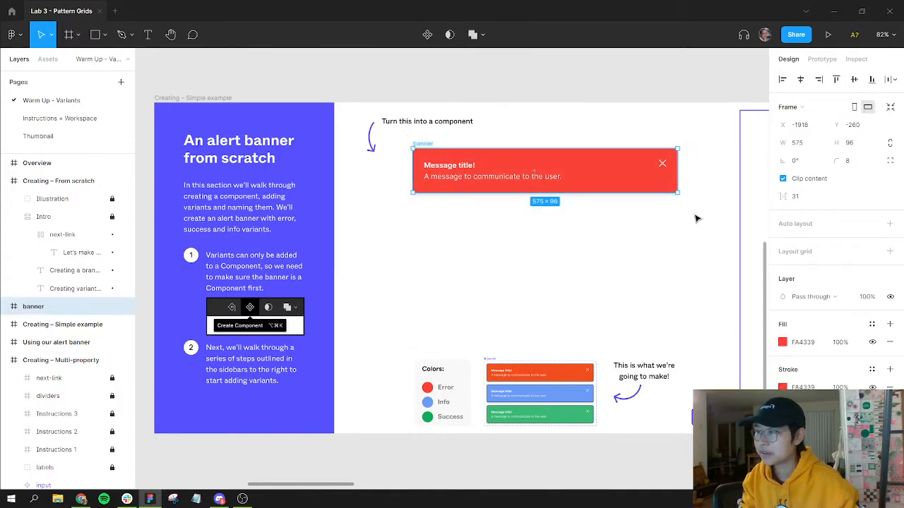
left_click(7, 306)
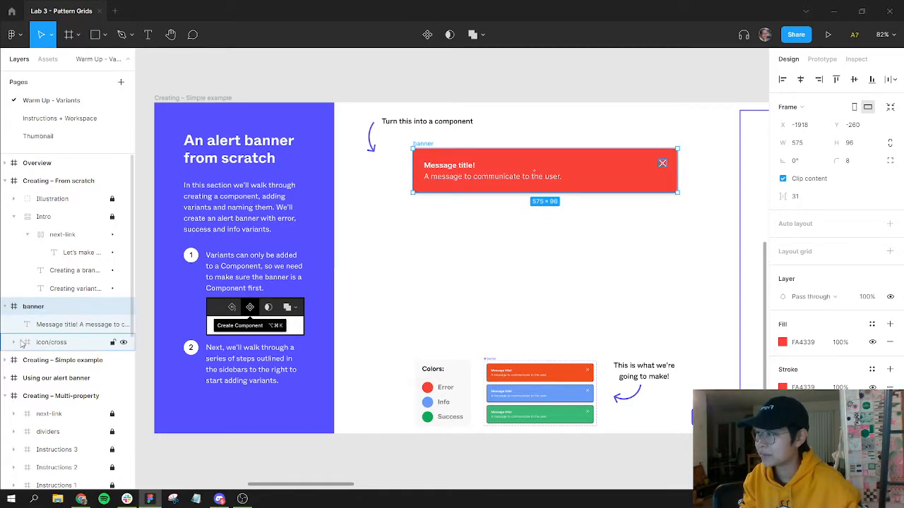
left_click(13, 342)
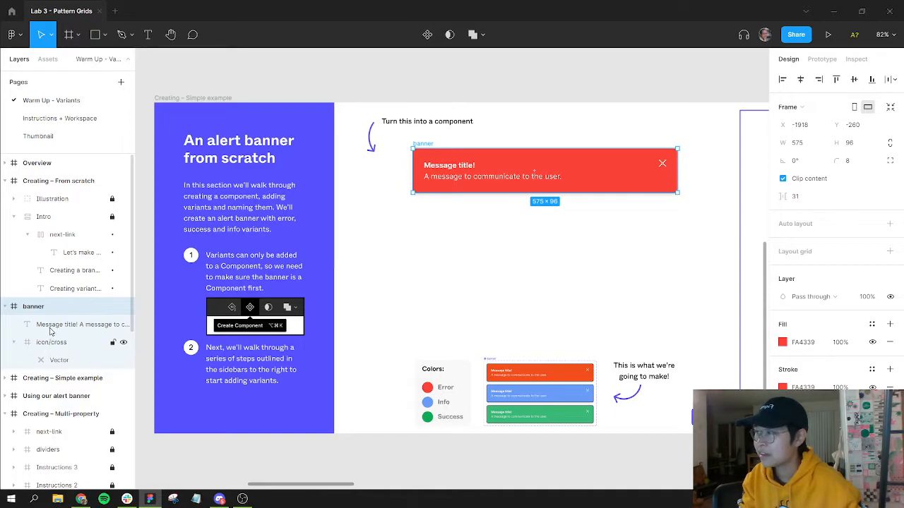
left_click(432, 39)
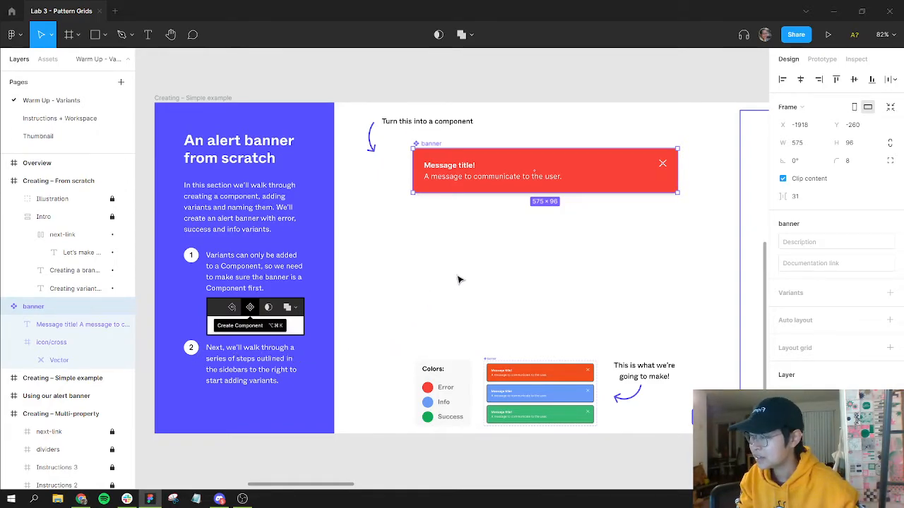
Step: Hide the layout grids on the canvas
scroll(457, 279, "right", 3)
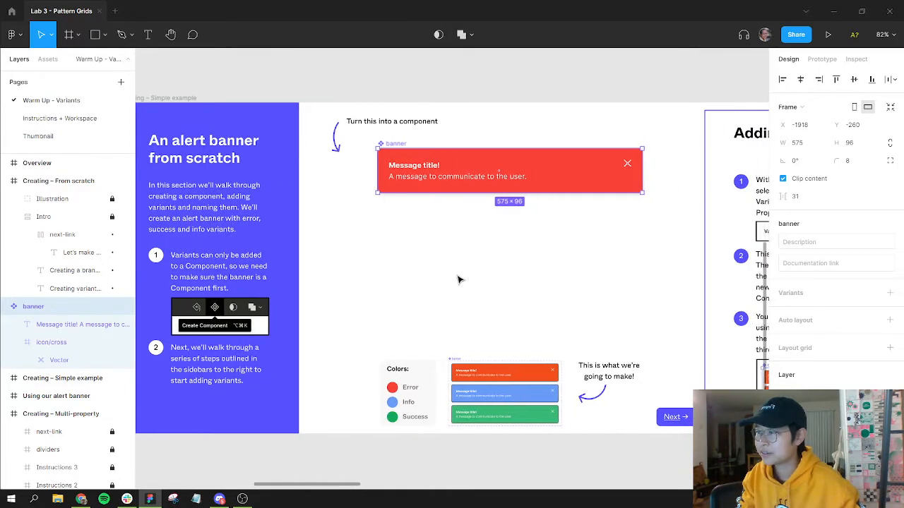
scroll(467, 375, "right", 1)
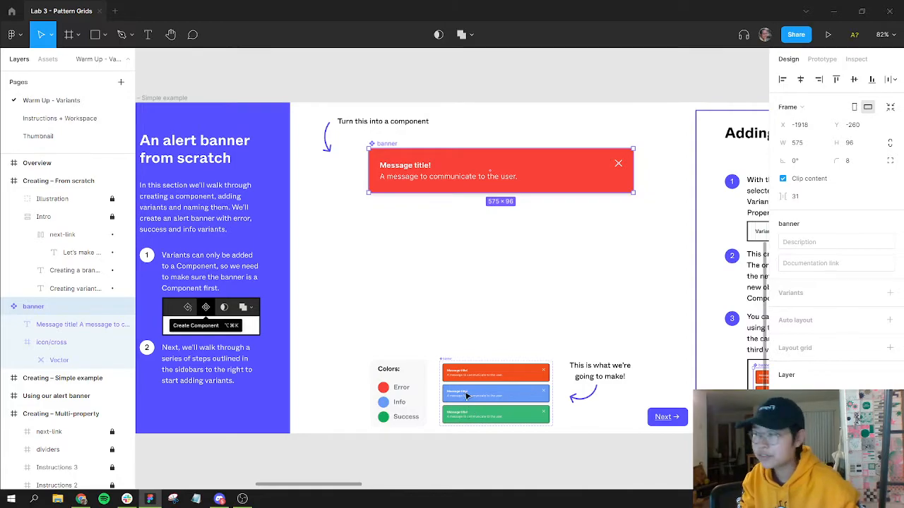
scroll(507, 288, "right", 10)
scroll(507, 288, "right", 4)
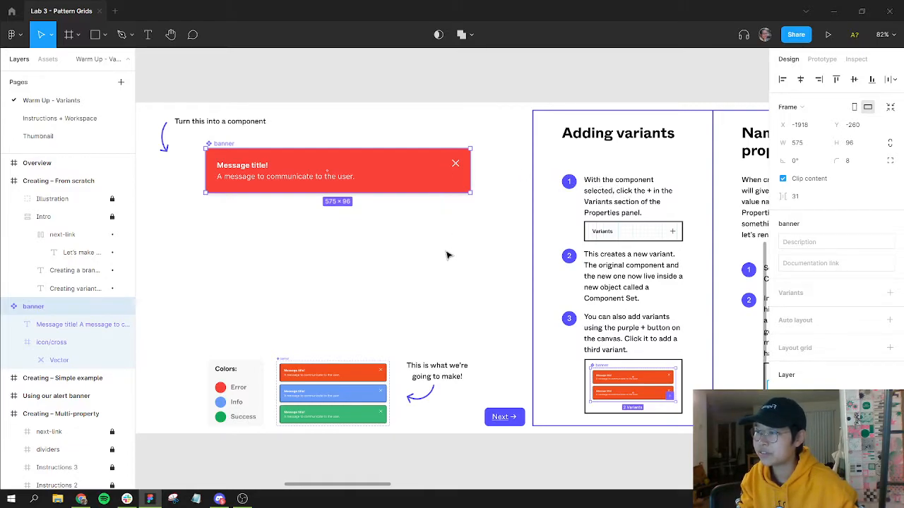
left_click(426, 229)
key("ctrl+shift+4")
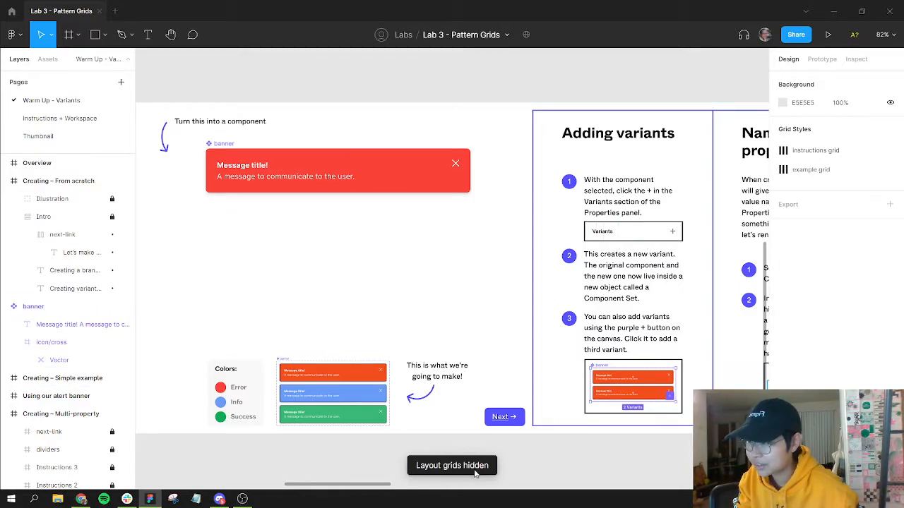
Step: Add two new variants to the banner component, making three variants in total
left_click(227, 147)
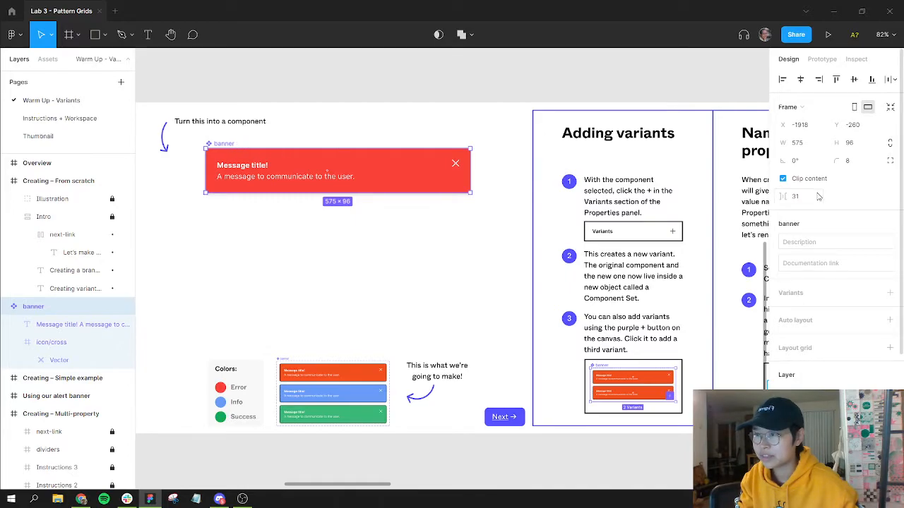
left_click(890, 294)
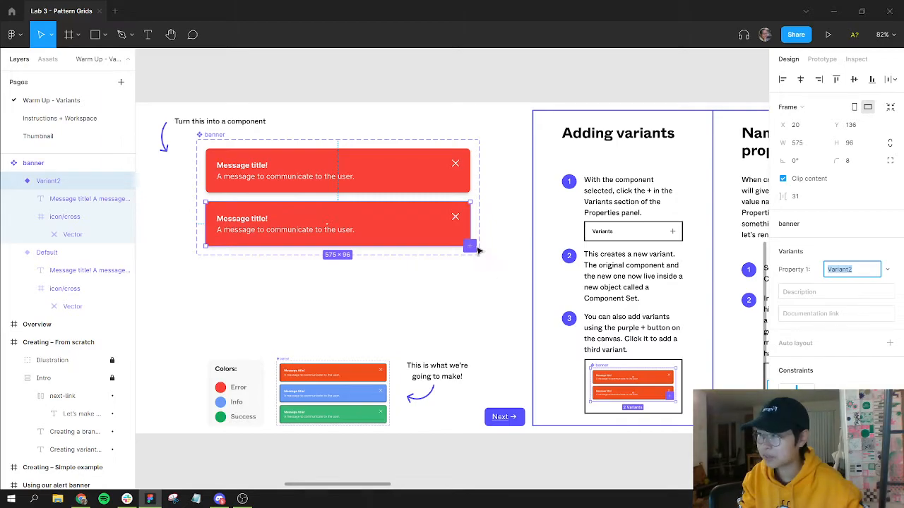
left_click(214, 138)
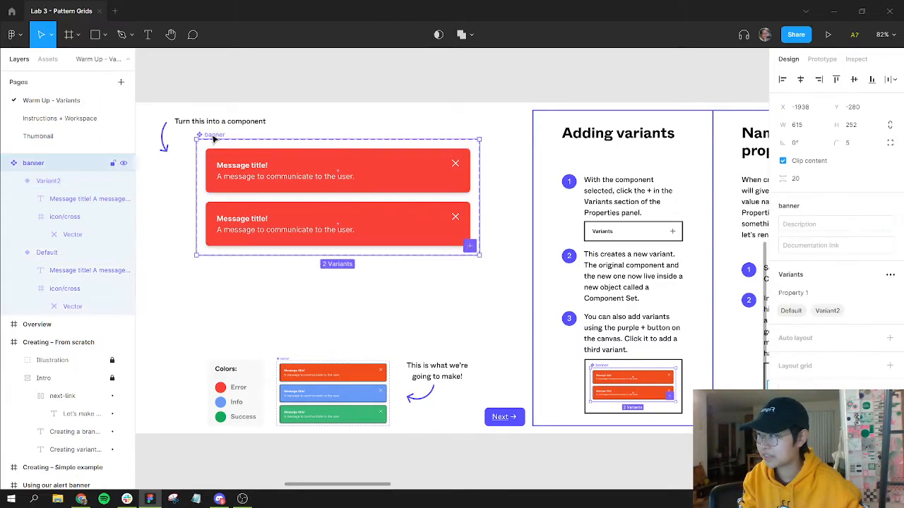
left_click(470, 247)
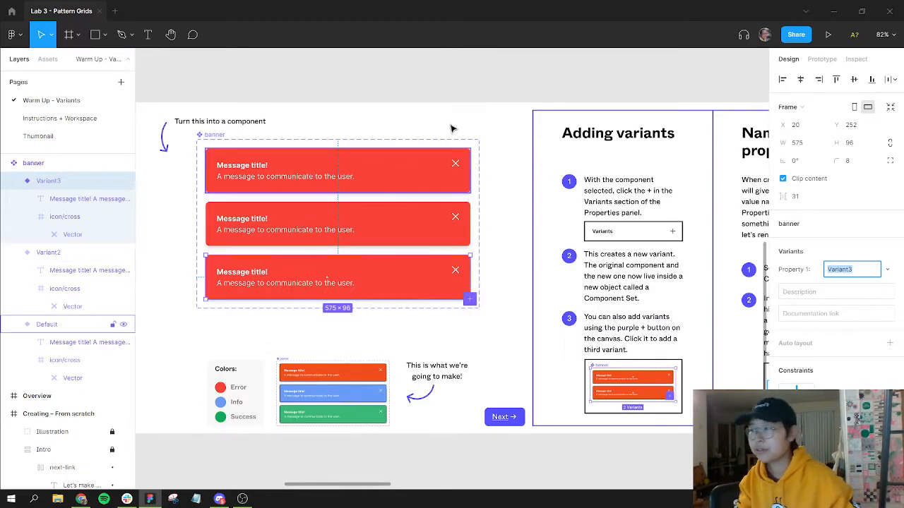
left_click(495, 141)
Step: Rename the banner component set's variant property to Type
scroll(498, 143, "right", 6)
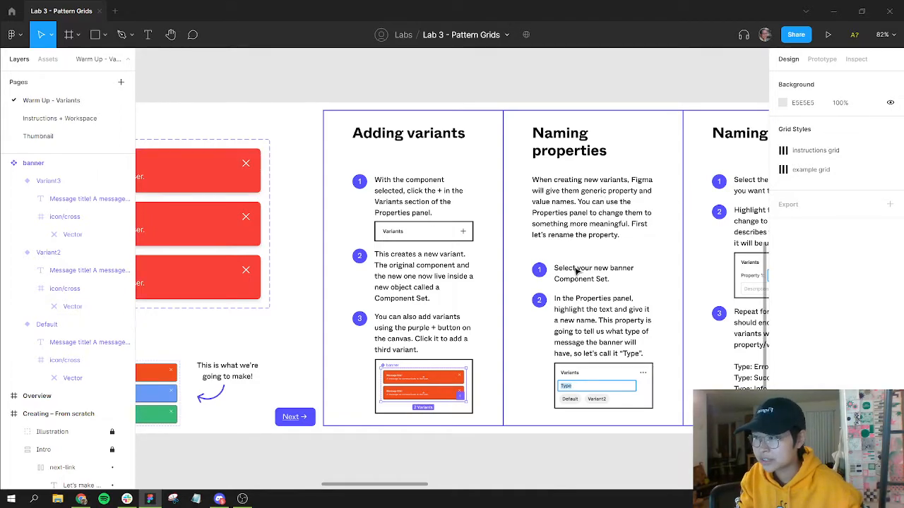
left_click_drag(380, 290, 436, 252)
scroll(414, 294, "up", 2)
scroll(414, 294, "down", 2)
left_click(157, 144)
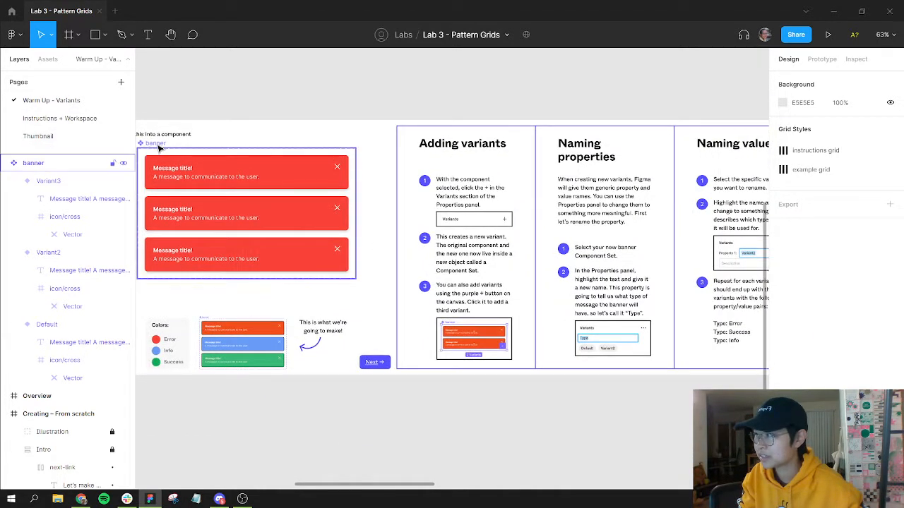
left_click(164, 148)
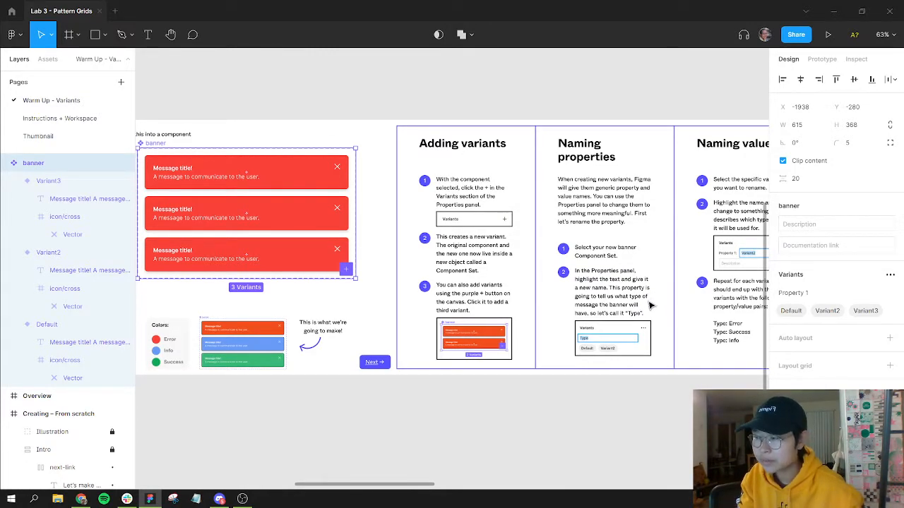
left_click(803, 296)
key("ctrl+a")
type("Ty")
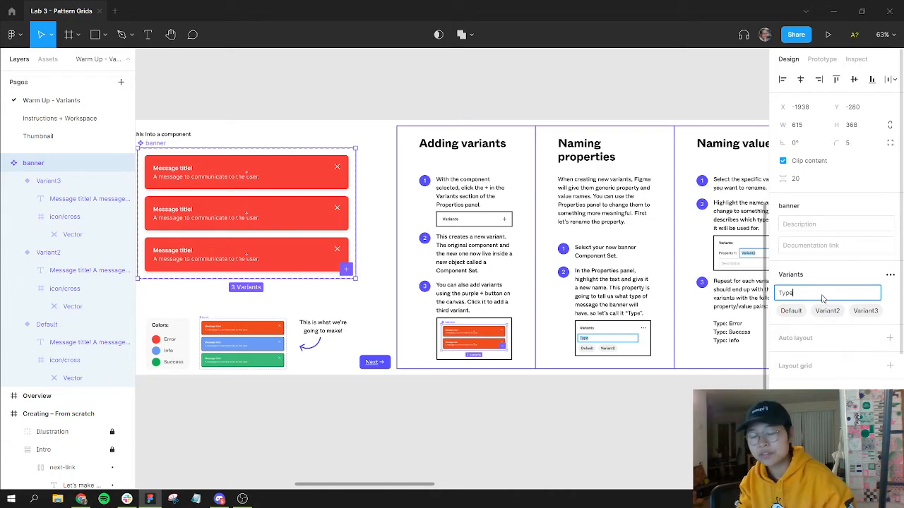
key("Return")
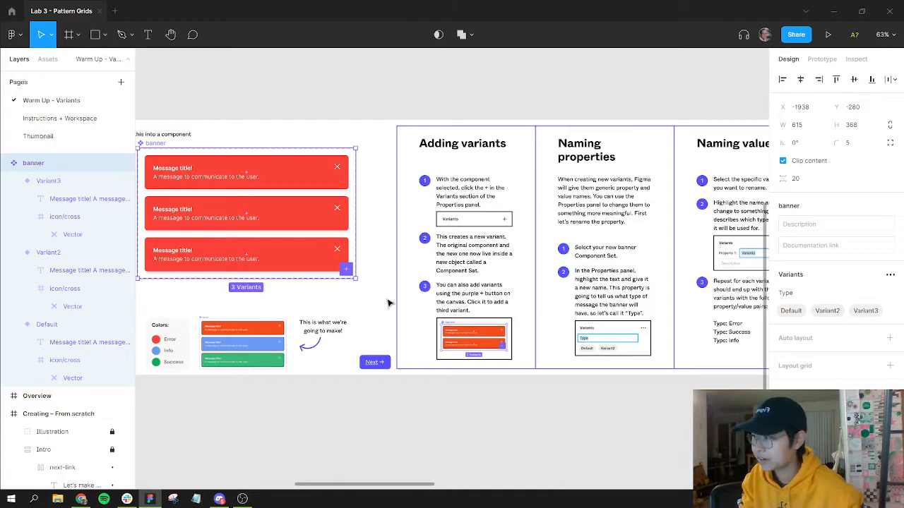
Step: Set the first banner variant's Type value to Error
left_click(233, 172)
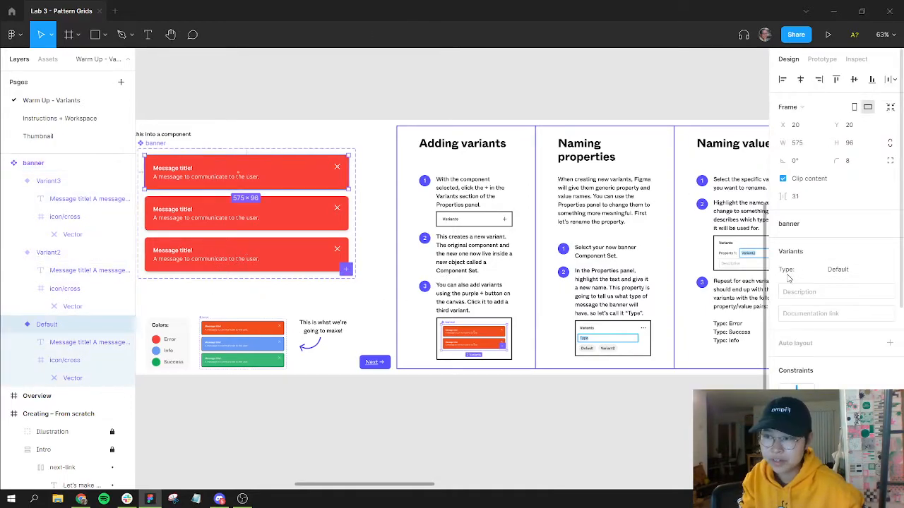
left_click(234, 218)
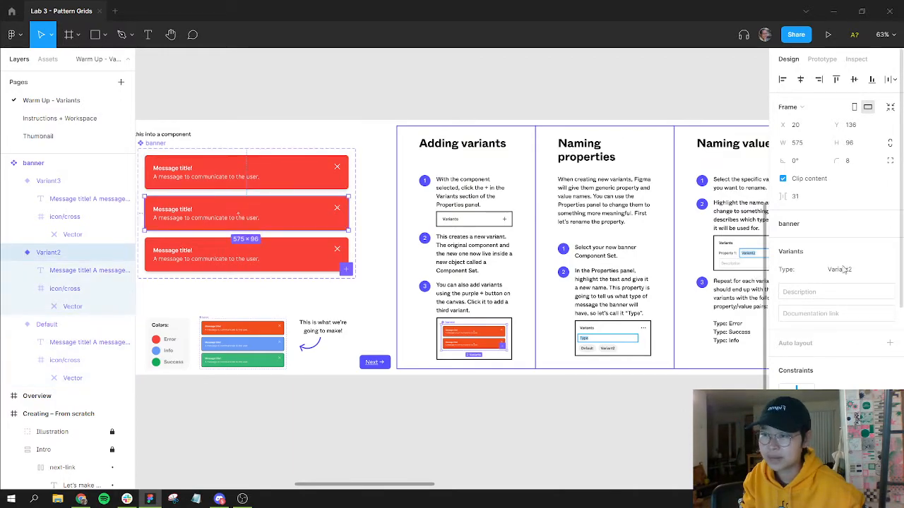
left_click(569, 380)
left_click_drag(662, 331, 582, 318)
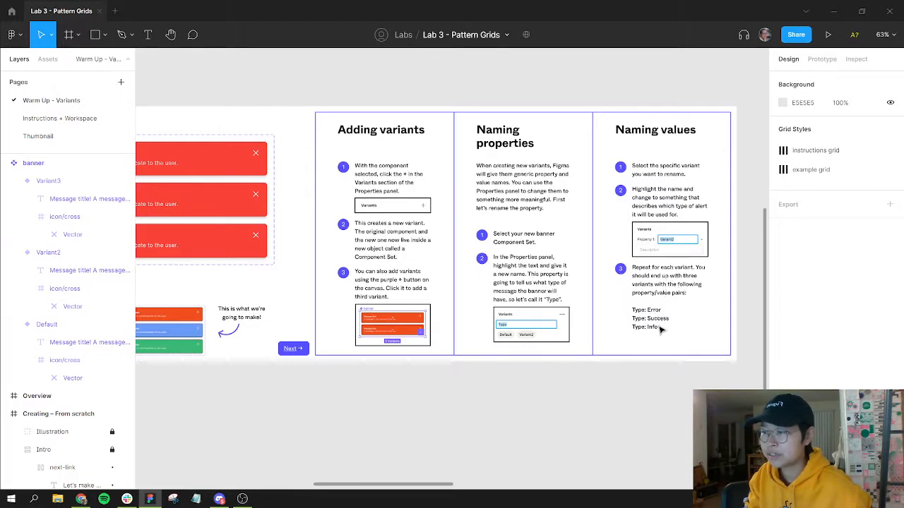
left_click_drag(254, 330, 406, 345)
left_click(348, 178)
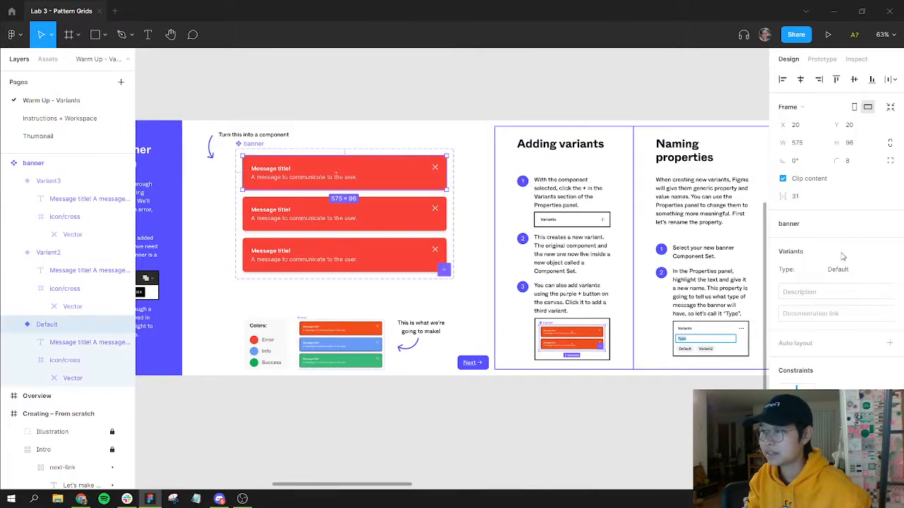
left_click(848, 269)
type("Error")
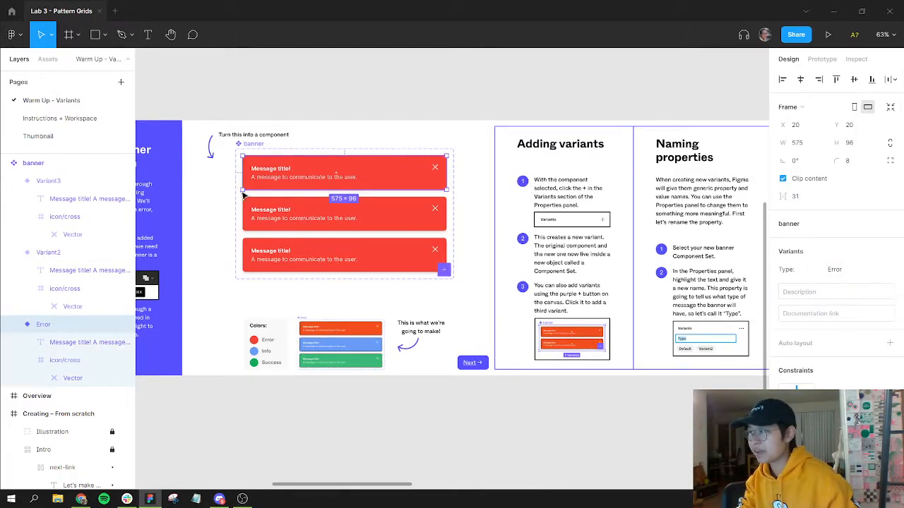
Step: Set the second banner variant's Type value to Success
left_click(257, 212)
left_click(848, 269)
type("S")
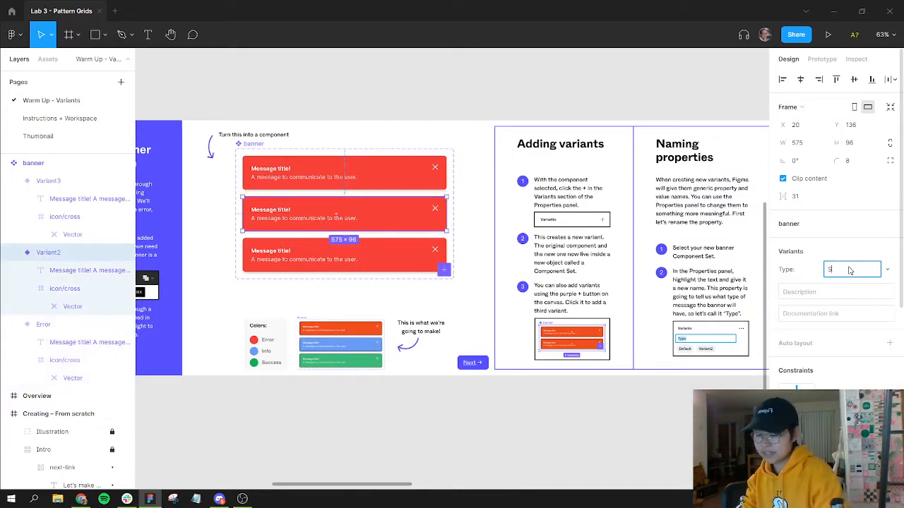
type("uccess")
key("Return")
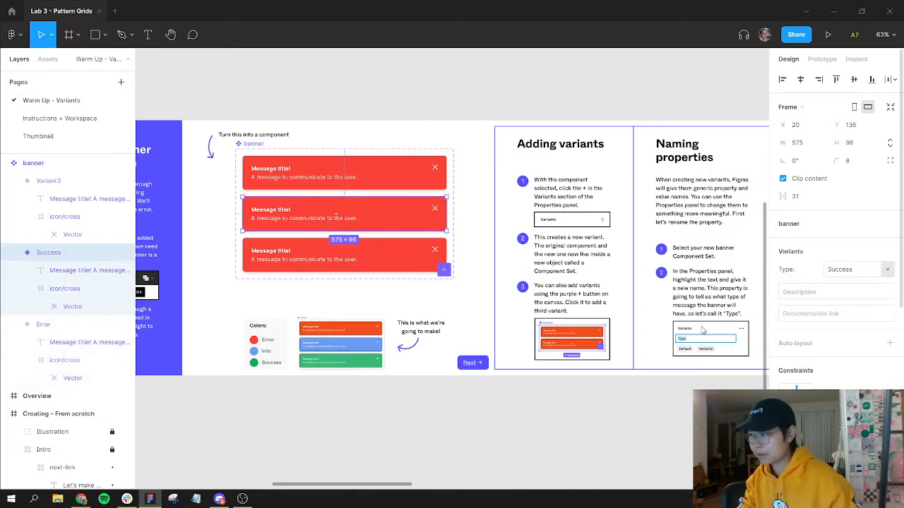
Step: Set the third banner variant's Type value to Info
left_click(282, 266)
left_click(843, 270)
type("Info")
key("Return")
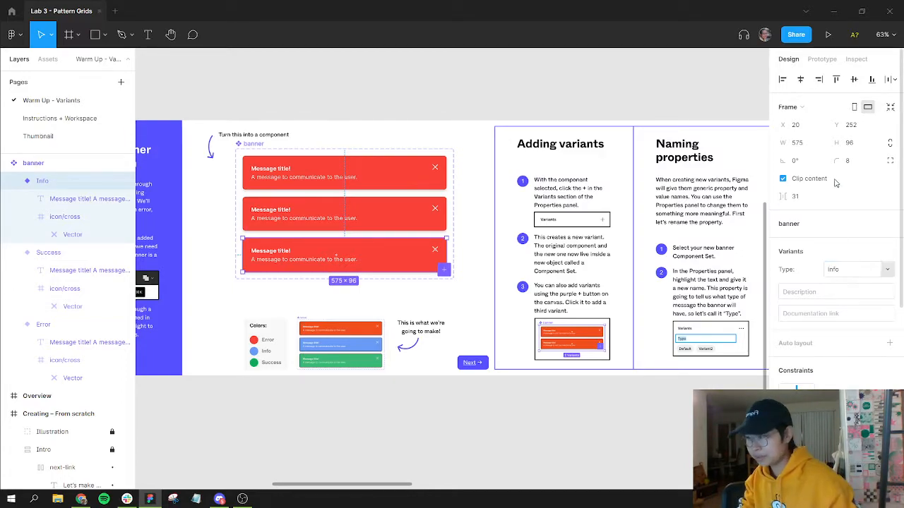
Step: Scroll through the instruction panels around the banner component set
left_click(678, 317)
scroll(677, 315, "up", 3)
scroll(254, 141, "down", 3)
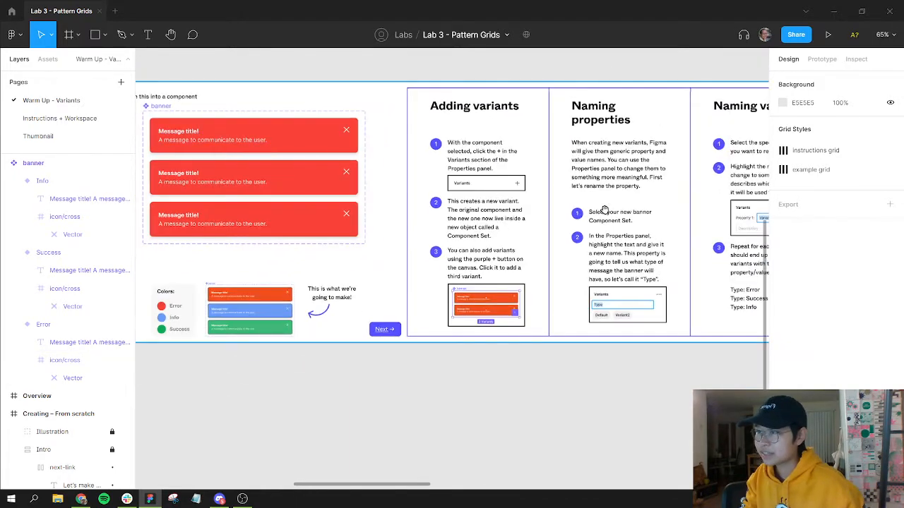
scroll(605, 210, "right", 8)
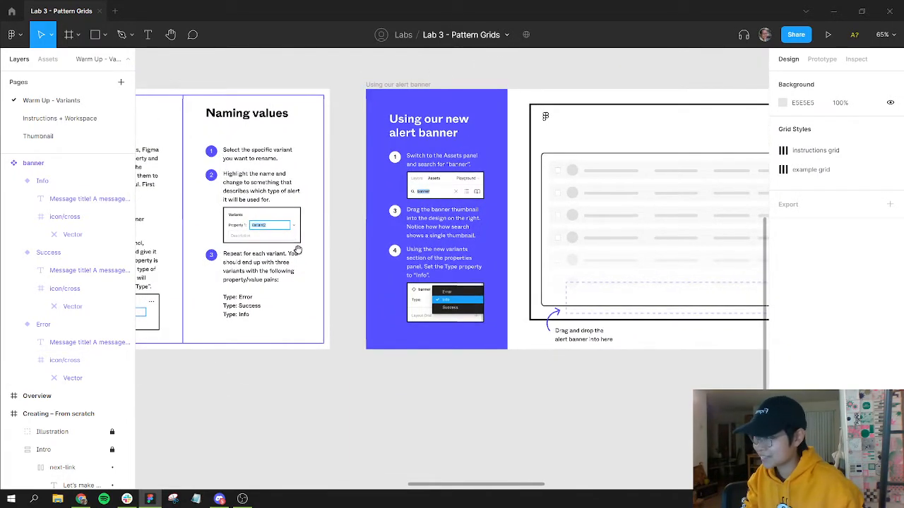
scroll(296, 260, "left", 10)
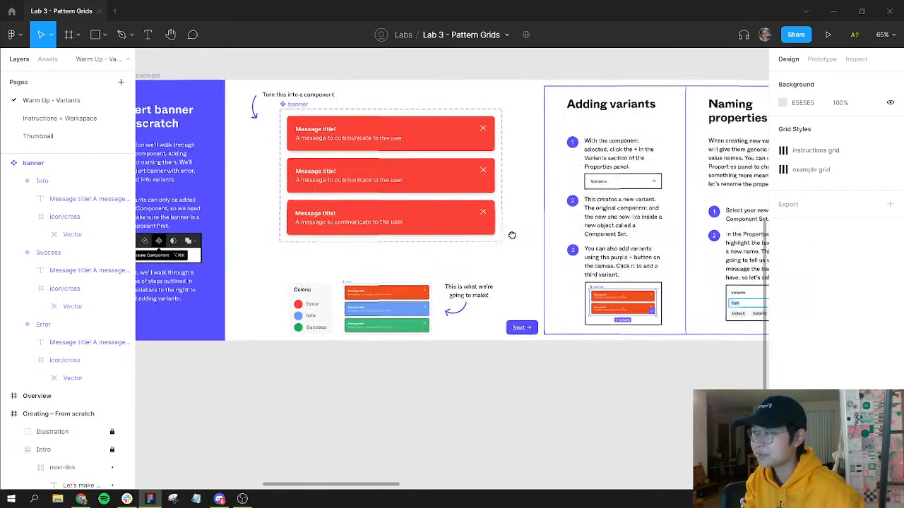
scroll(512, 234, "left", 2)
scroll(512, 234, "up", 1)
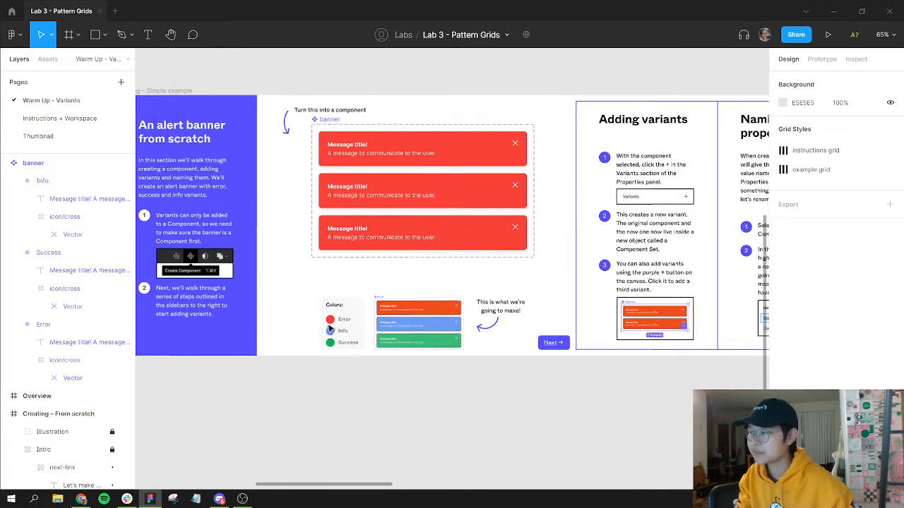
Step: Detach the Success variant's Bright red color style and sample the green Success swatch color for its fill and stroke
left_click(439, 152)
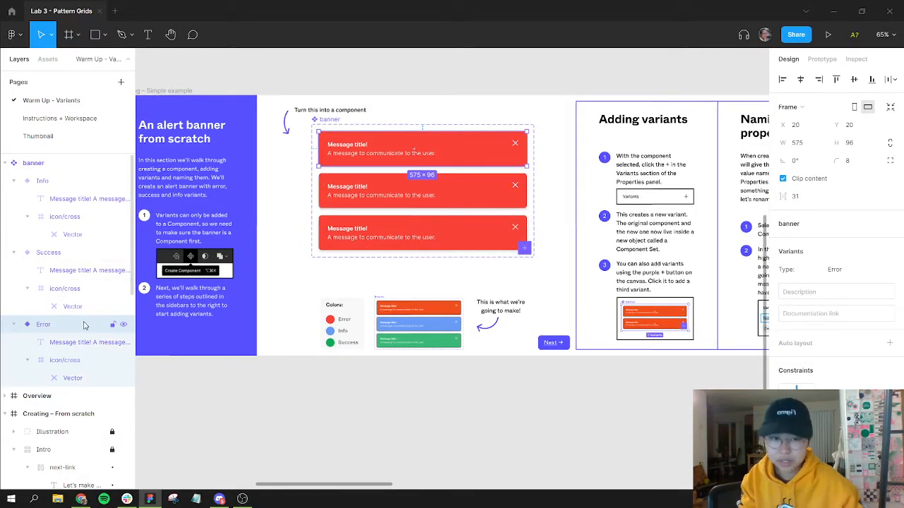
left_click(71, 254)
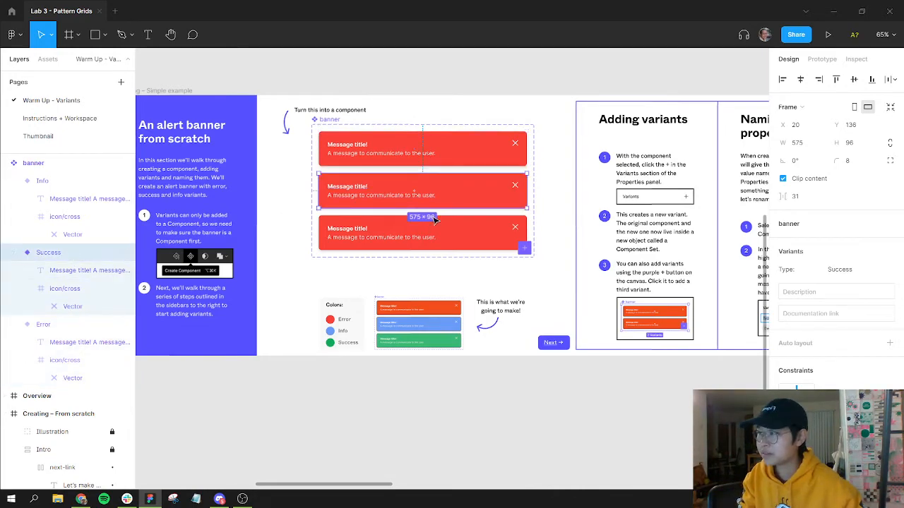
scroll(835, 351, "down", 4)
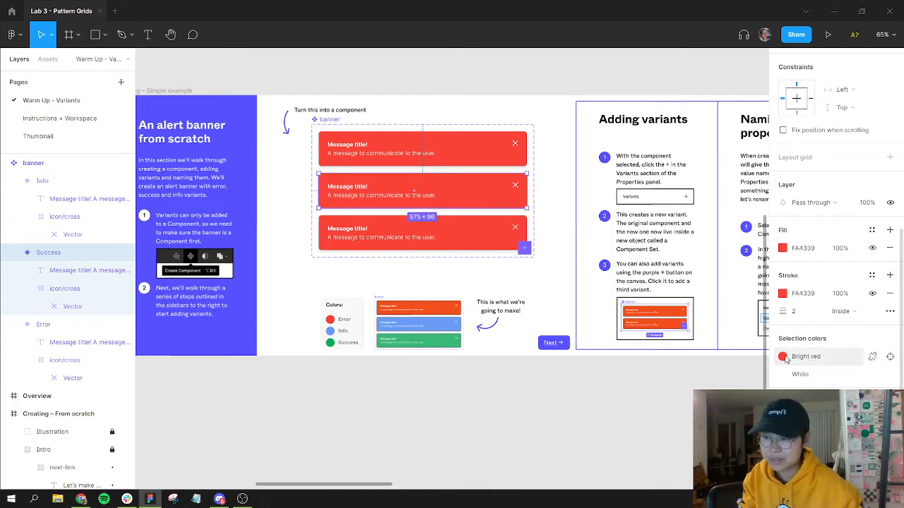
left_click(873, 358)
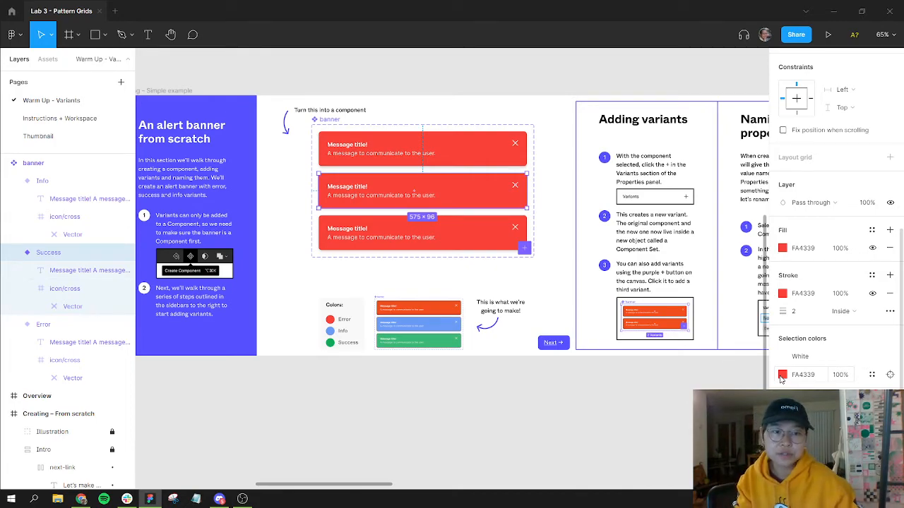
left_click(872, 374)
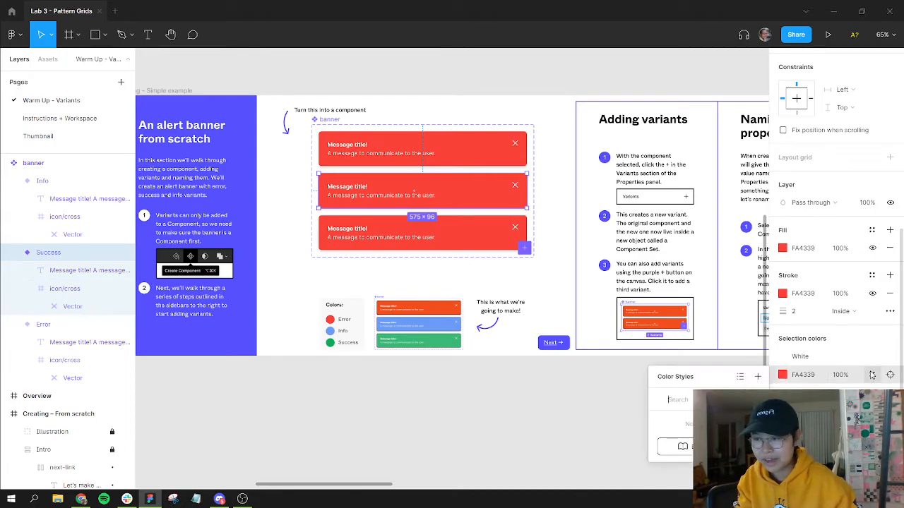
left_click(782, 375)
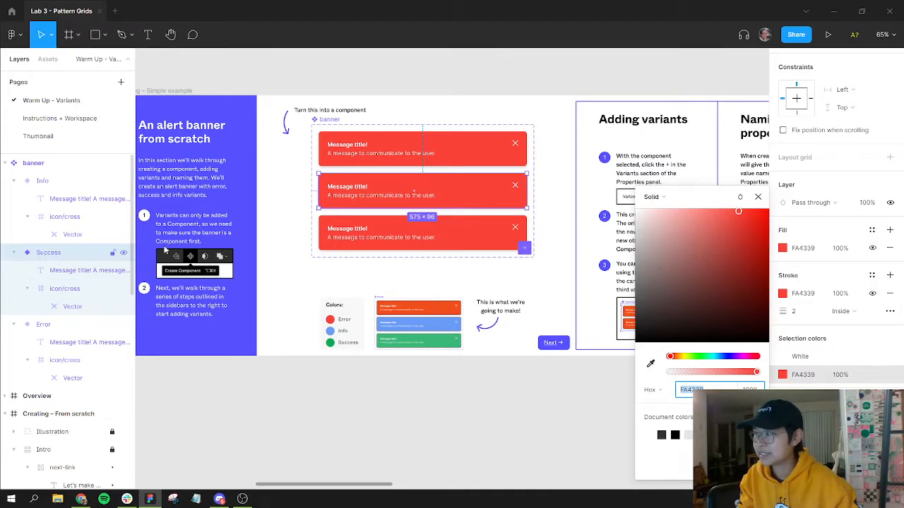
key("i")
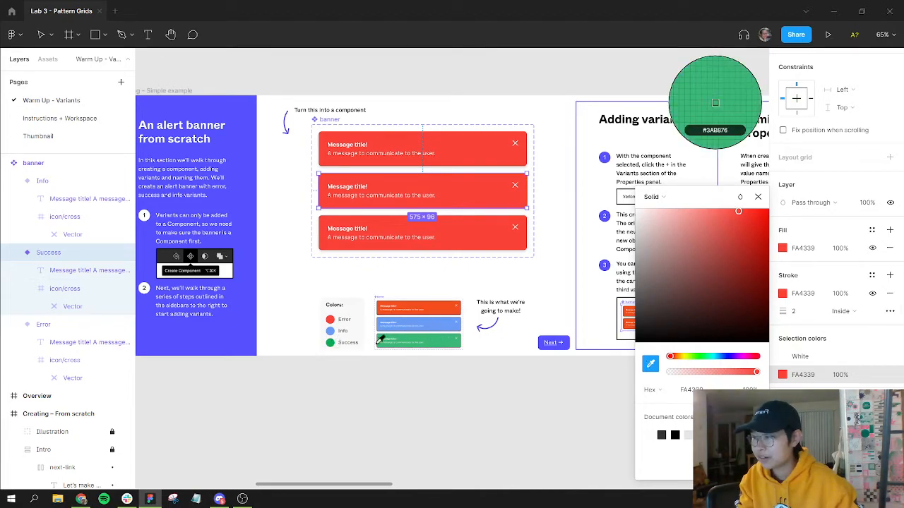
left_click(331, 342)
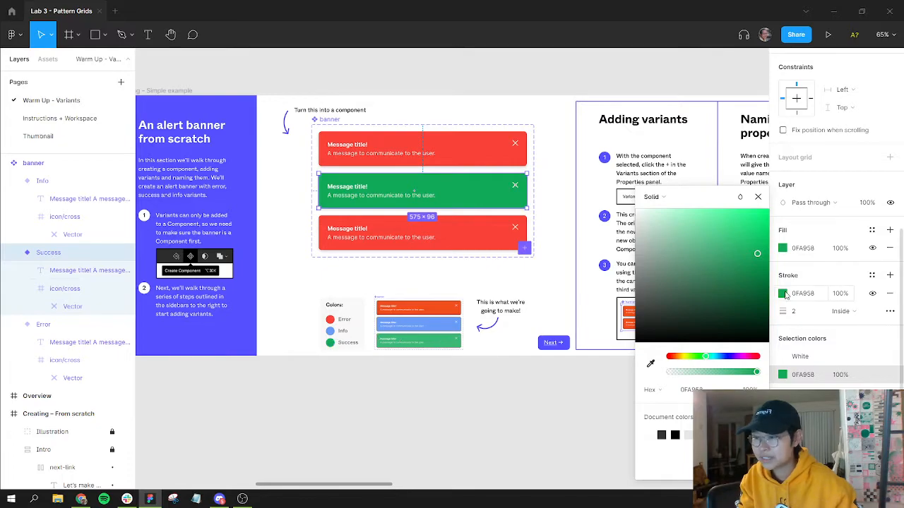
left_click(759, 197)
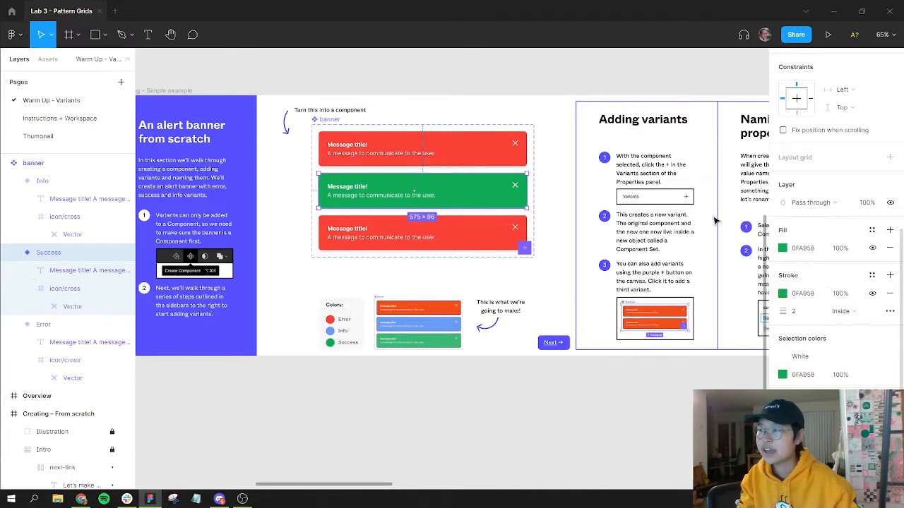
left_click(560, 223)
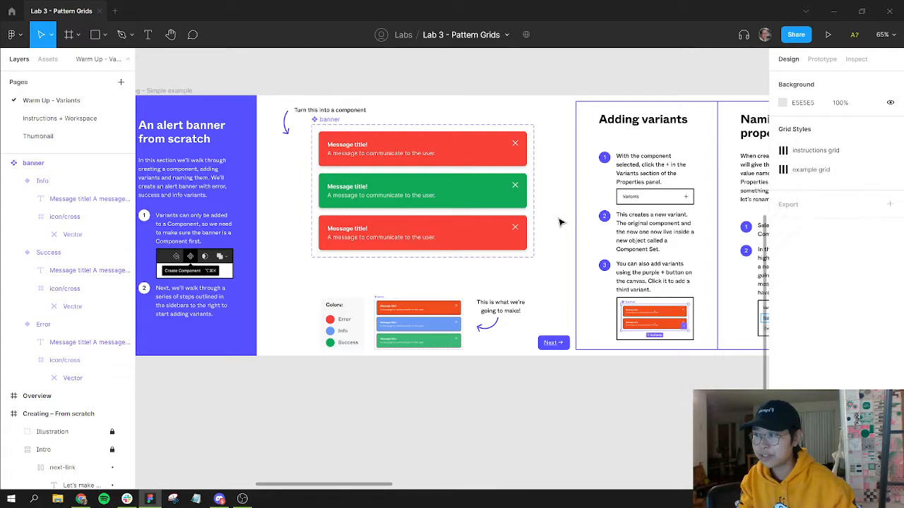
Step: Zoom in on the Info variant to inspect its close icon layer
left_click(466, 222)
scroll(469, 226, "up", 3)
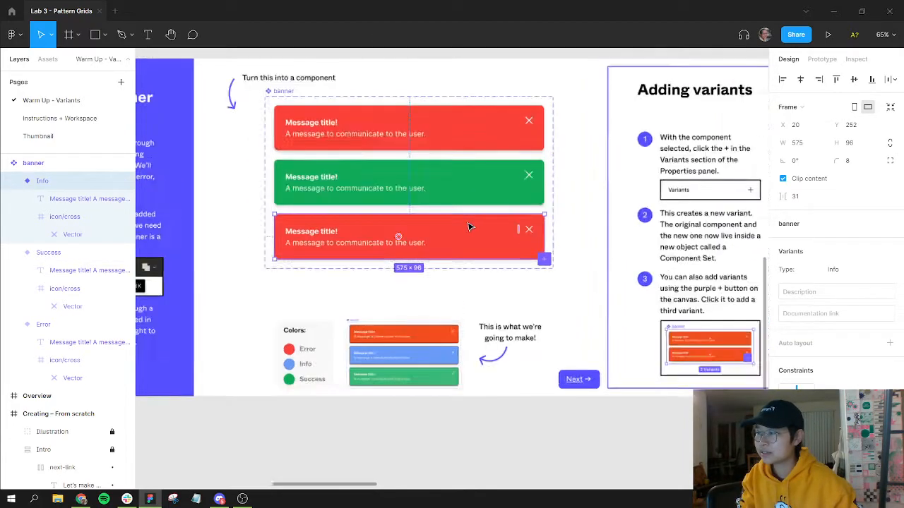
scroll(469, 227, "up", 5)
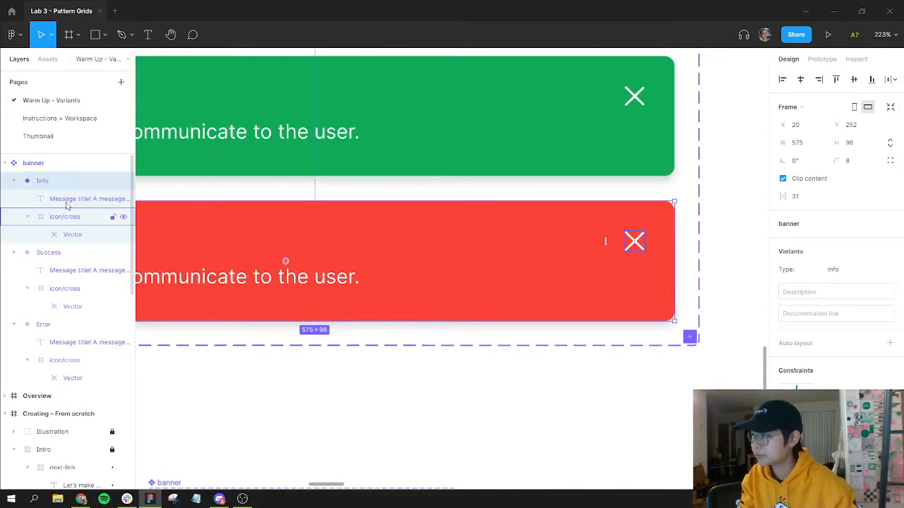
left_click(92, 216)
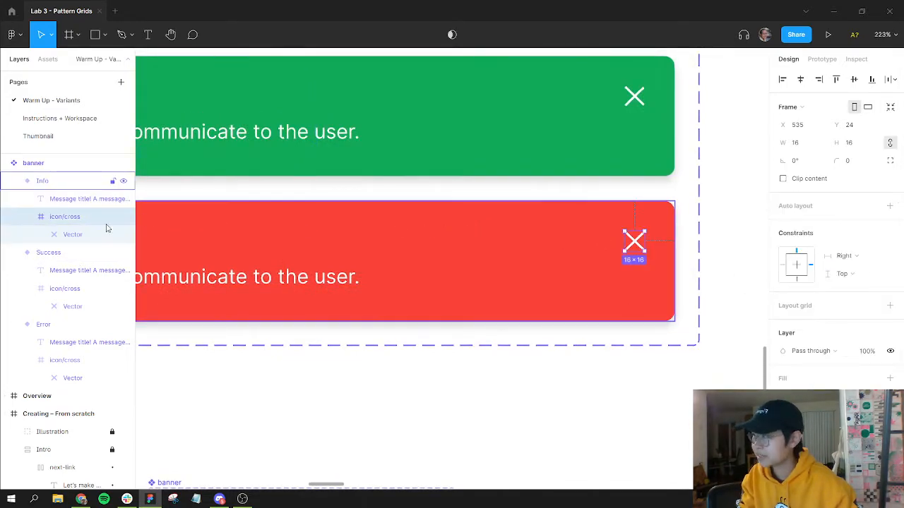
left_click(286, 261)
scroll(823, 357, "down", 5)
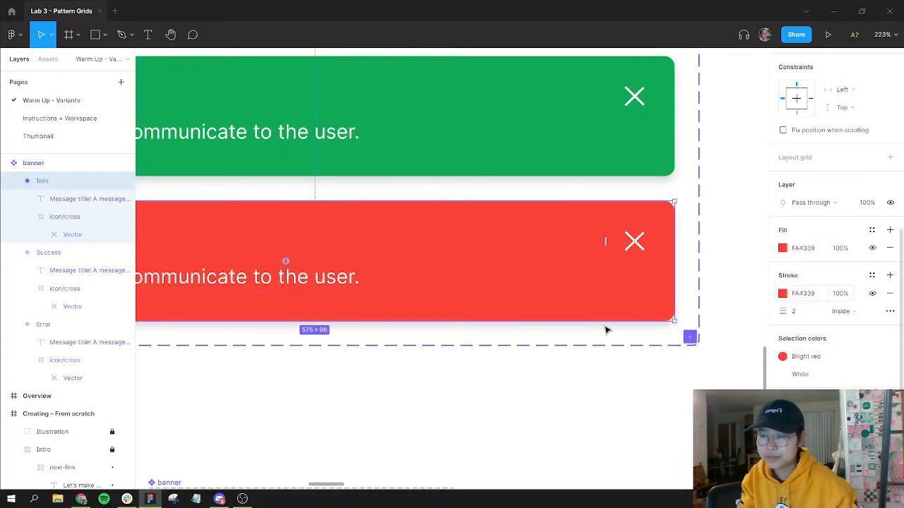
scroll(591, 353, "up", 3)
scroll(591, 353, "down", 7)
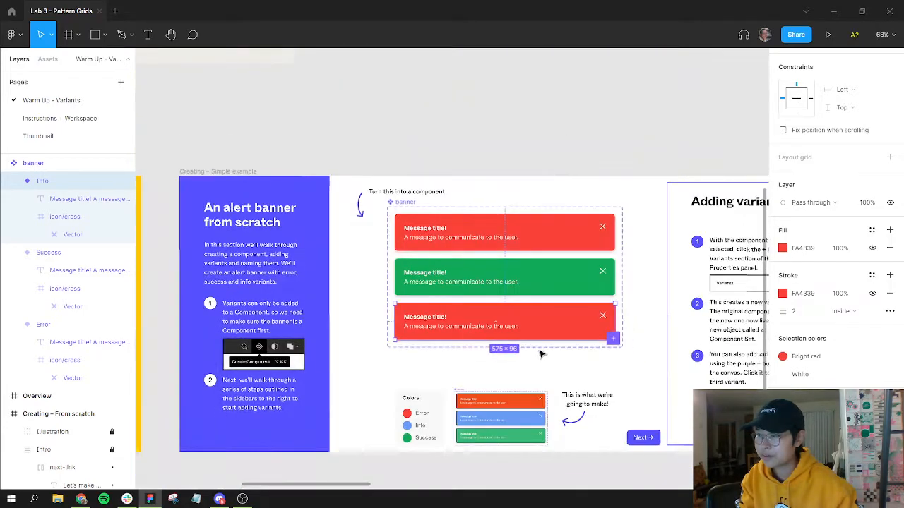
Step: Try to sample the blue Info swatch color into the Info variant's fill and stroke
left_click_drag(551, 346, 591, 253)
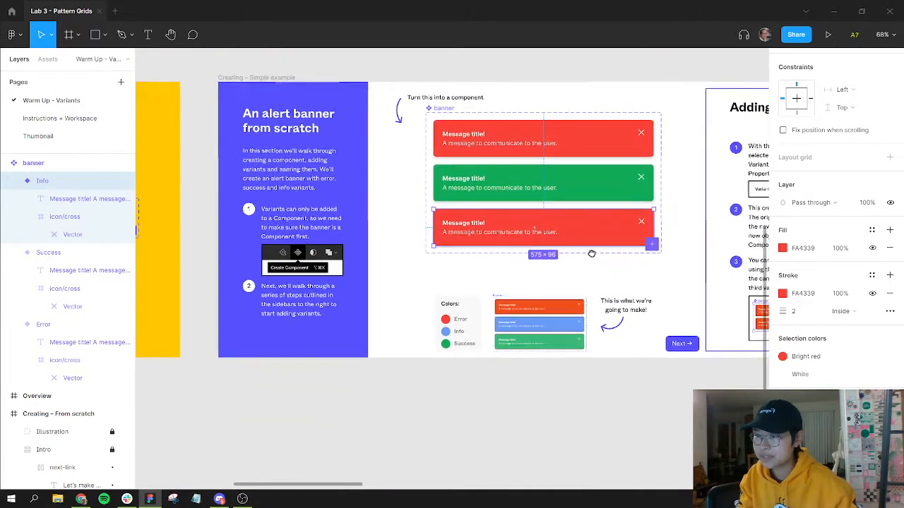
left_click(782, 248)
left_click(651, 363)
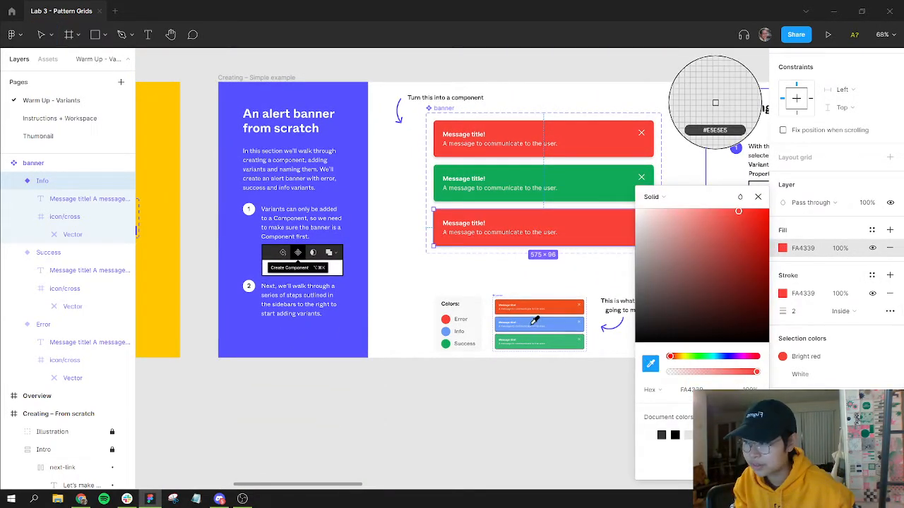
left_click(448, 331)
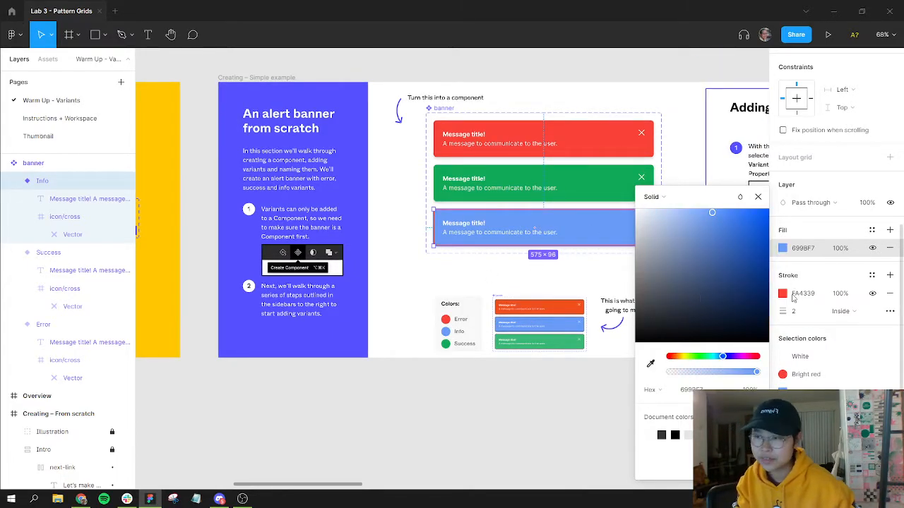
key("ctrl+z")
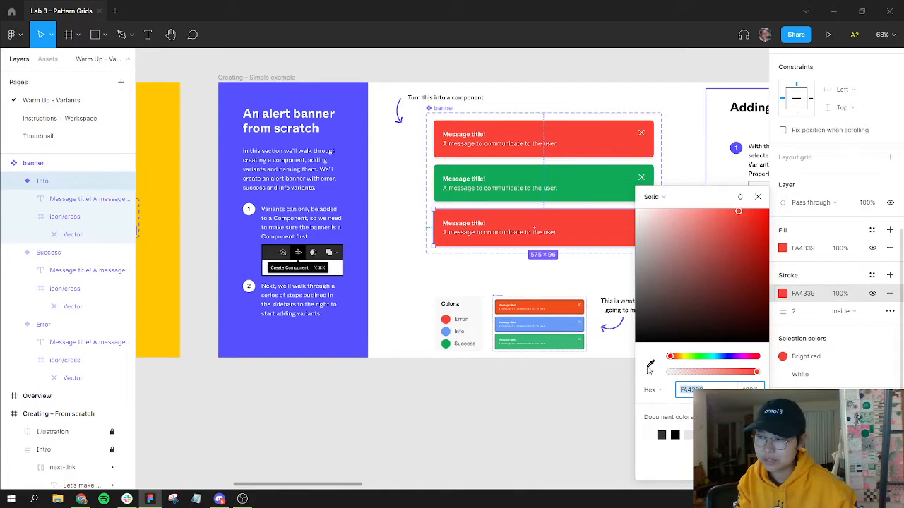
left_click(650, 364)
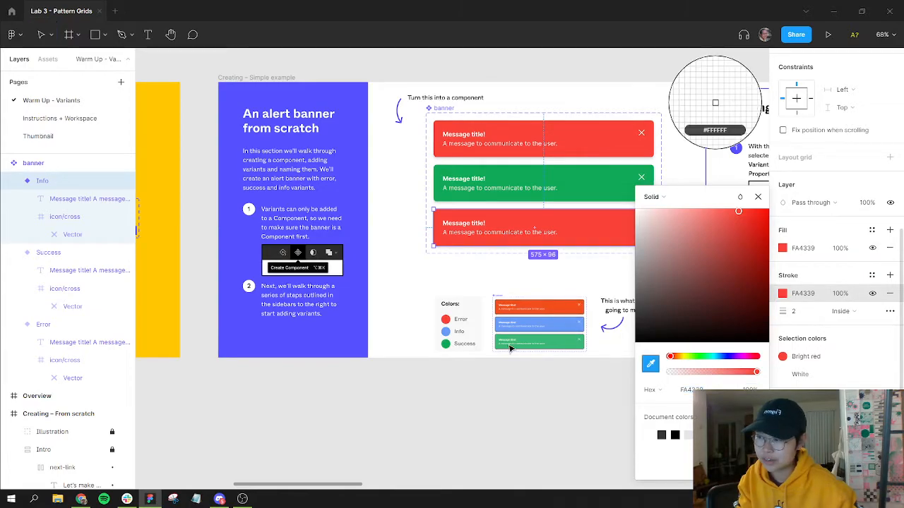
left_click(447, 330)
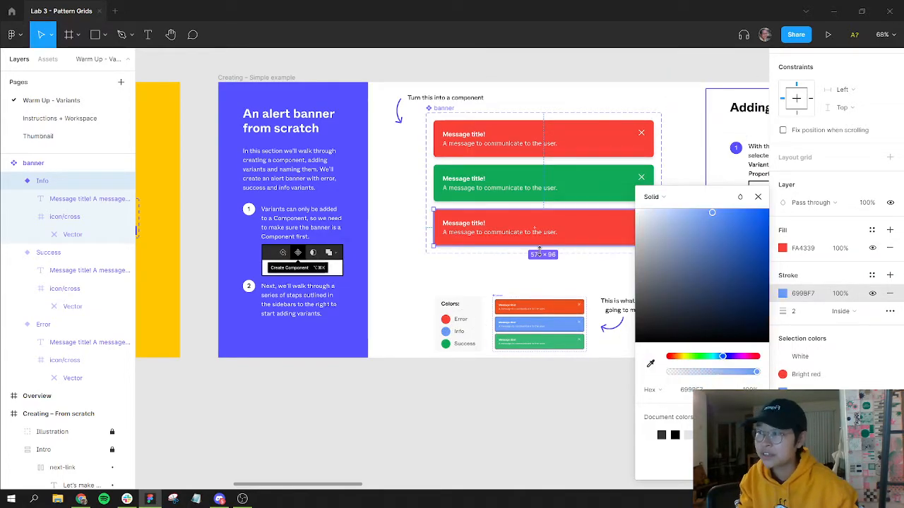
left_click(499, 288)
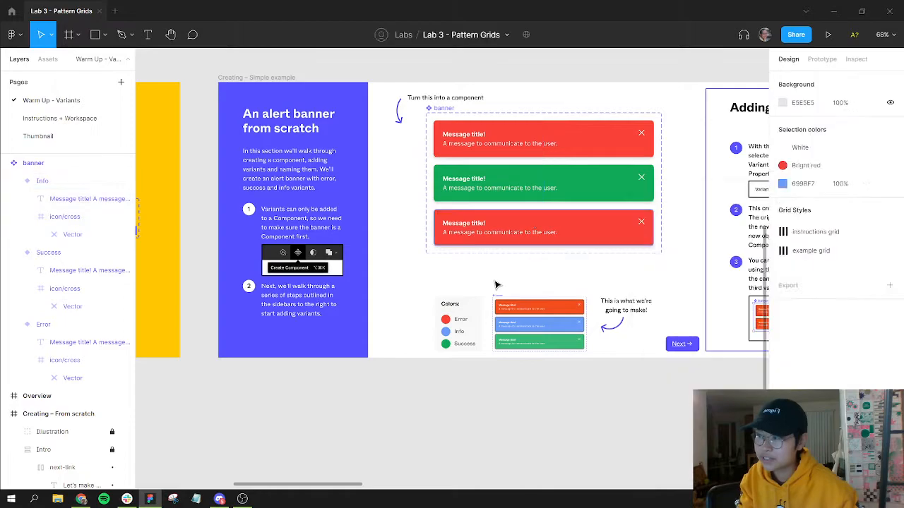
Step: Detach the Info variant's Bright red color style and sample the blue Info swatch color for its fill and stroke
left_click(502, 244)
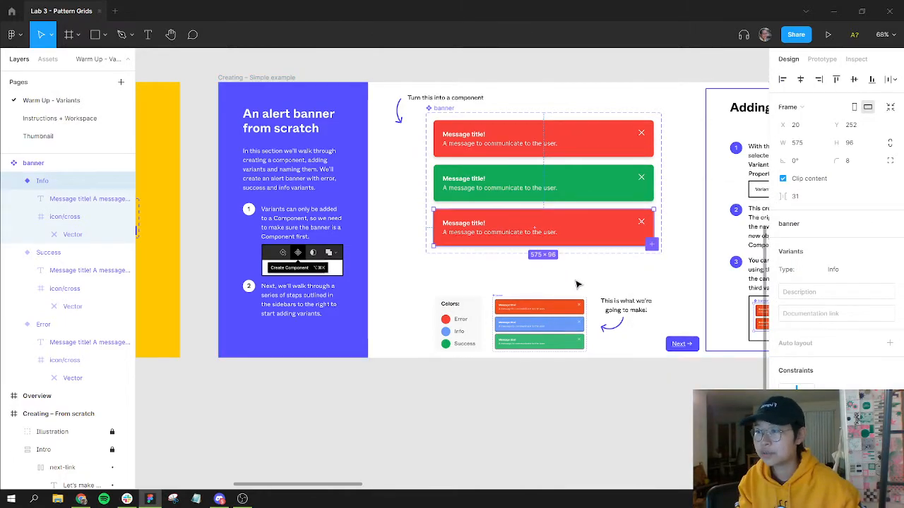
key("Escape")
left_click(569, 232)
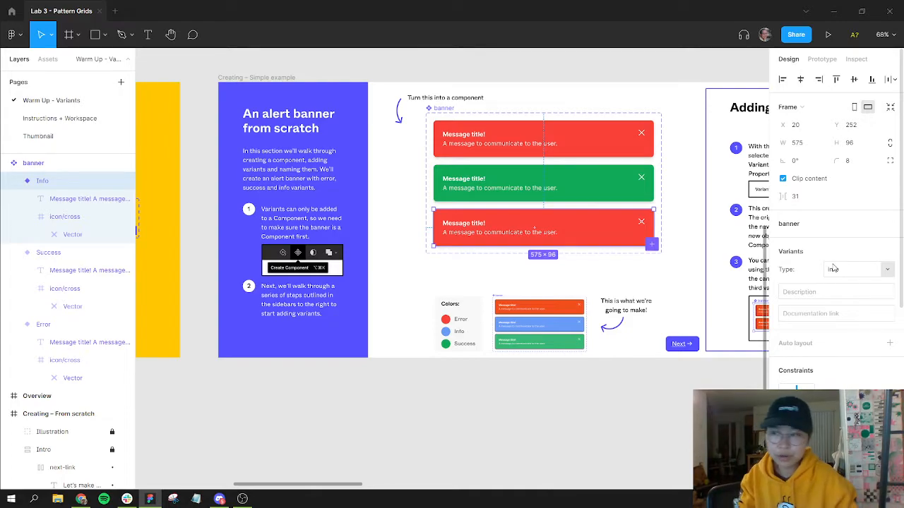
scroll(833, 269, "down", 5)
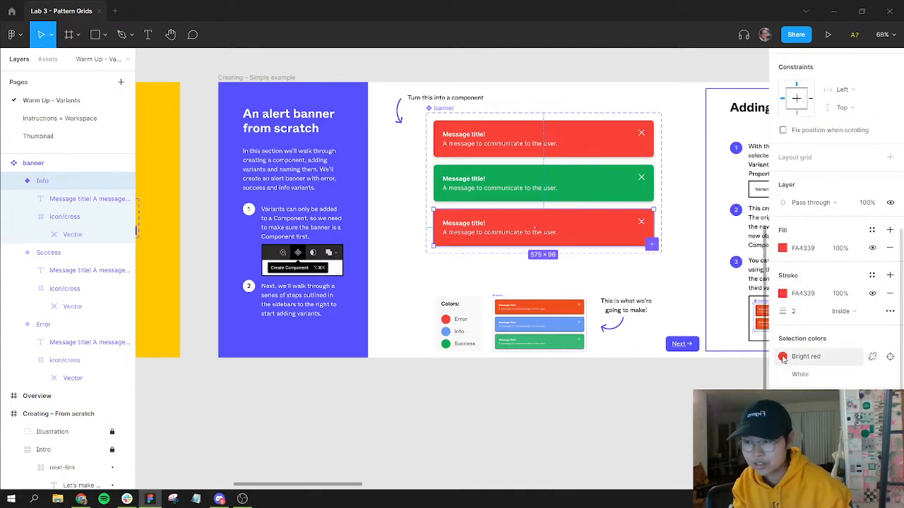
left_click(873, 357)
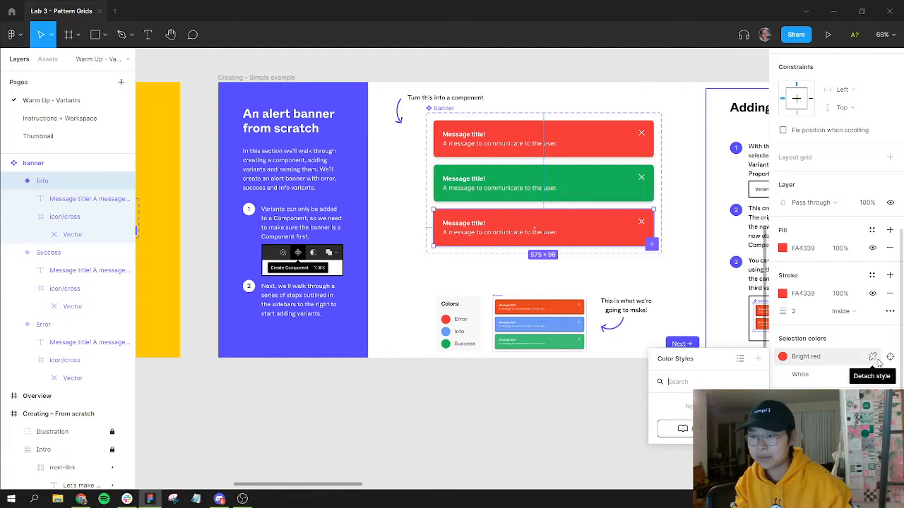
left_click(873, 357)
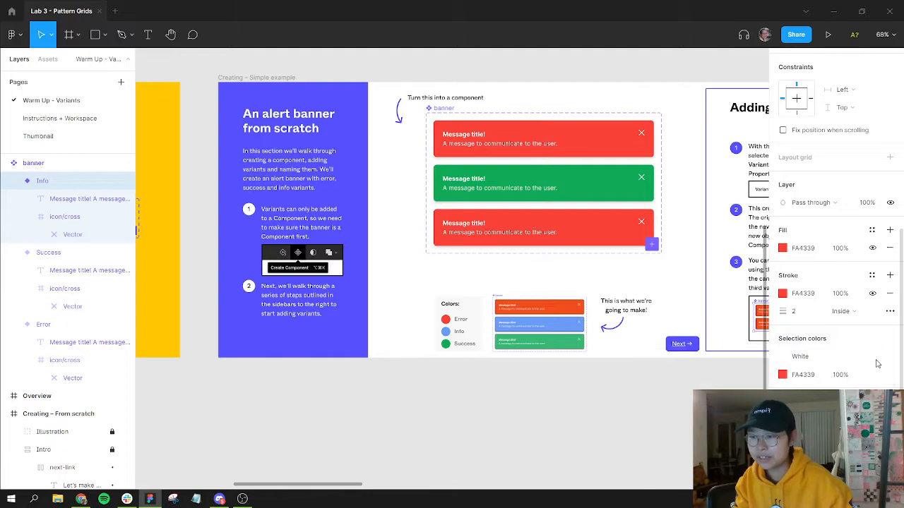
left_click(782, 375)
left_click(650, 364)
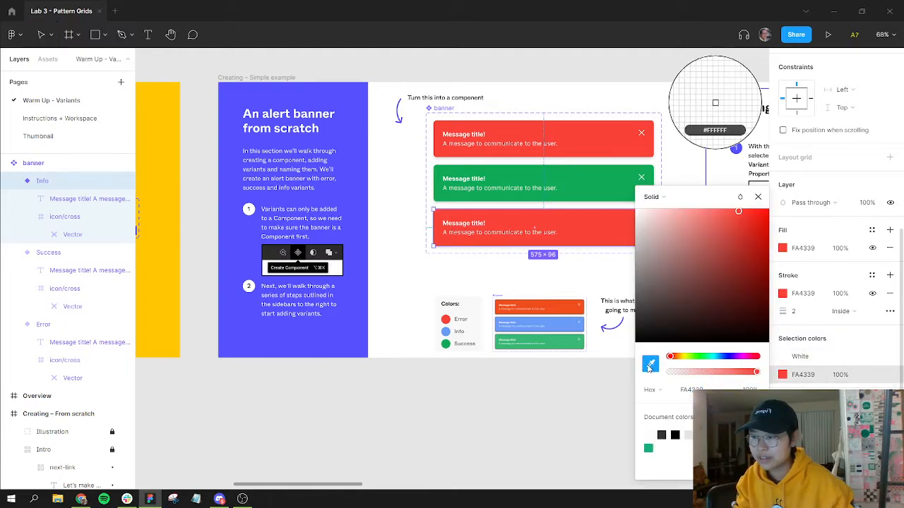
left_click(445, 329)
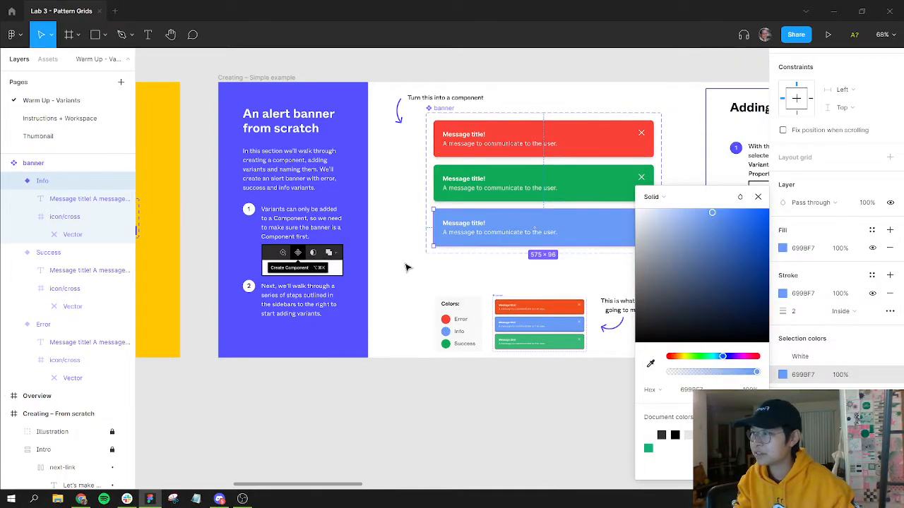
key("Escape")
key("Escape")
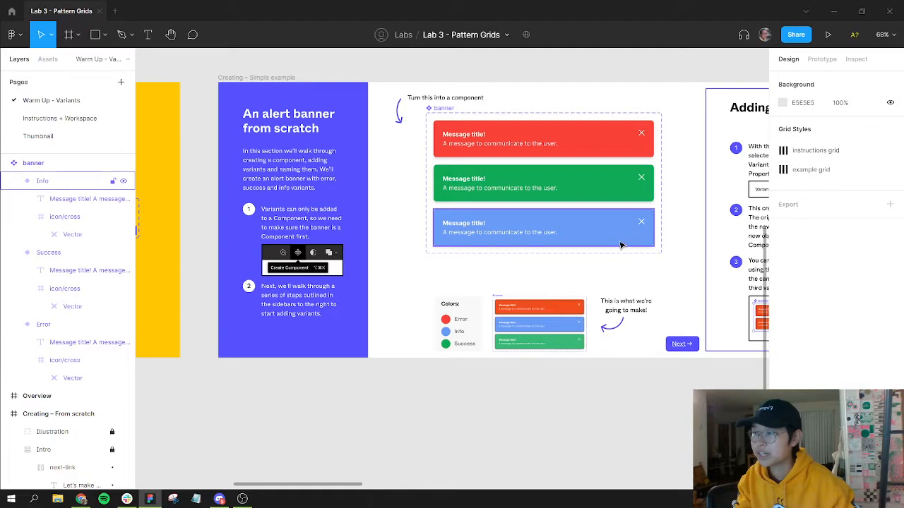
Step: Check the Info variant's fill and stroke colors in its properties
left_click(467, 228)
scroll(815, 322, "down", 5)
scroll(816, 324, "down", 1)
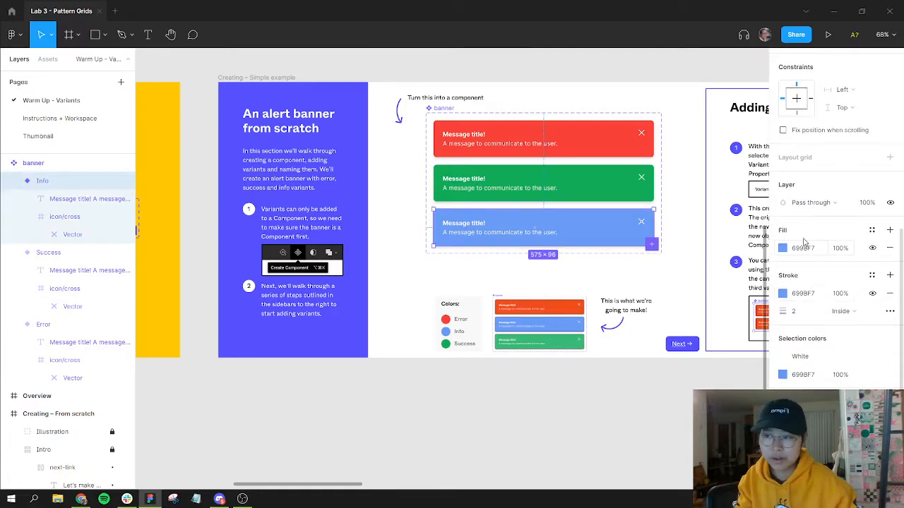
left_click(657, 393)
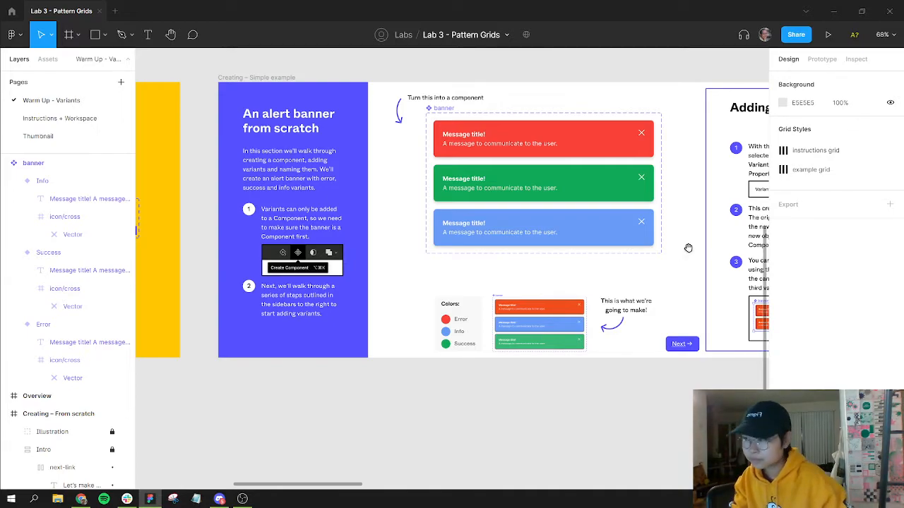
Step: Search the assets for "banner" and drop a banner instance into the drag-and-drop area of the mockup
scroll(535, 262, "right", 10)
scroll(535, 262, "right", 10)
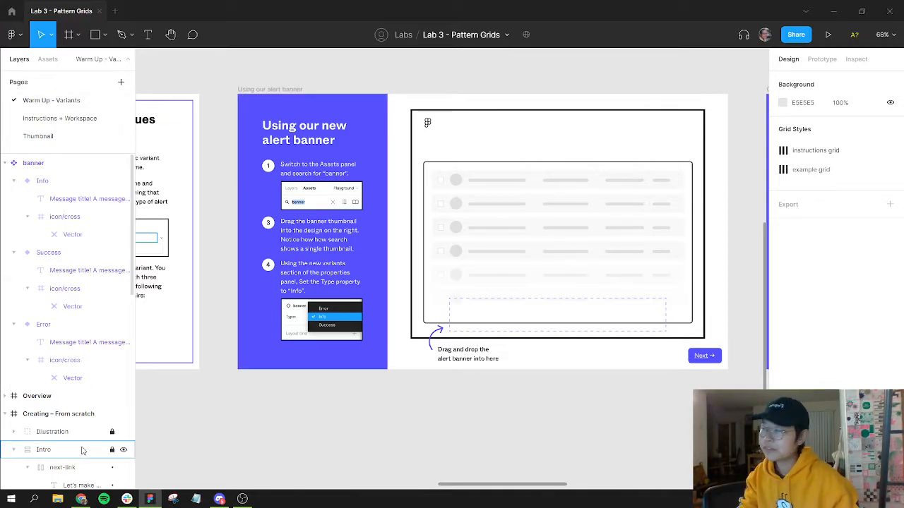
left_click(45, 61)
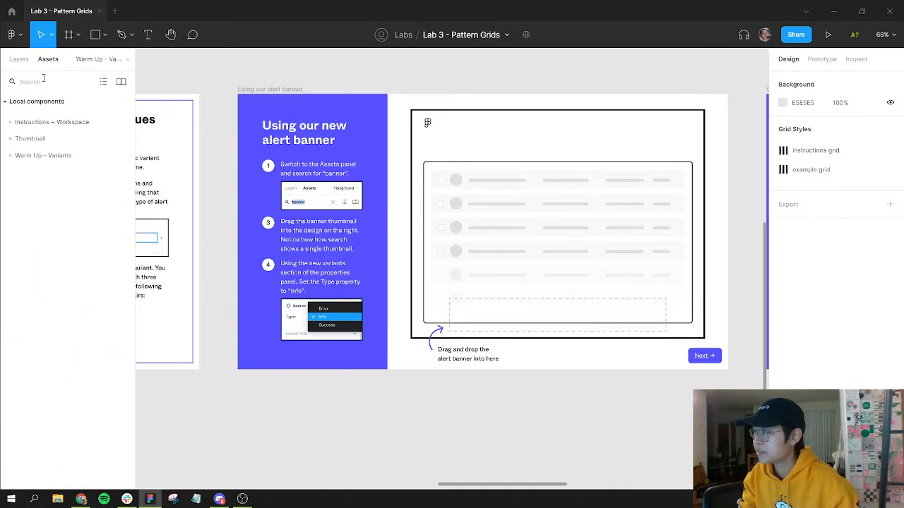
left_click(40, 83)
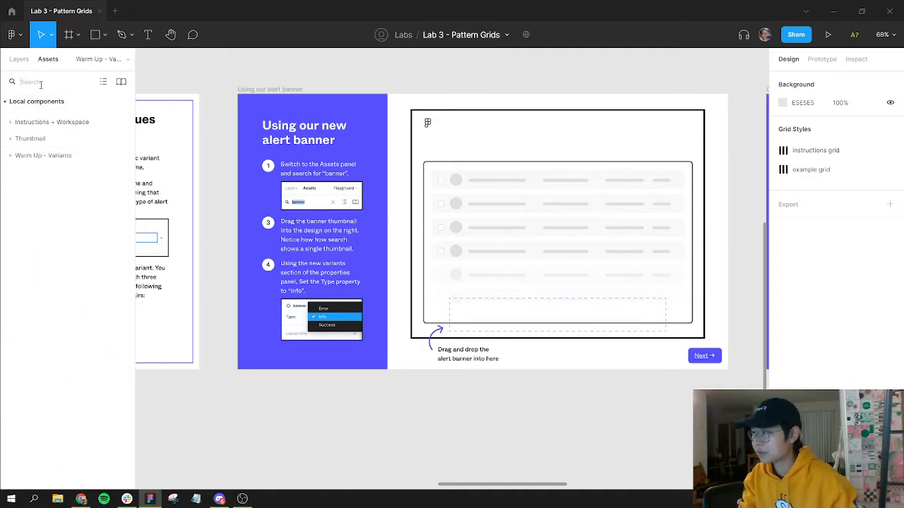
type("banner")
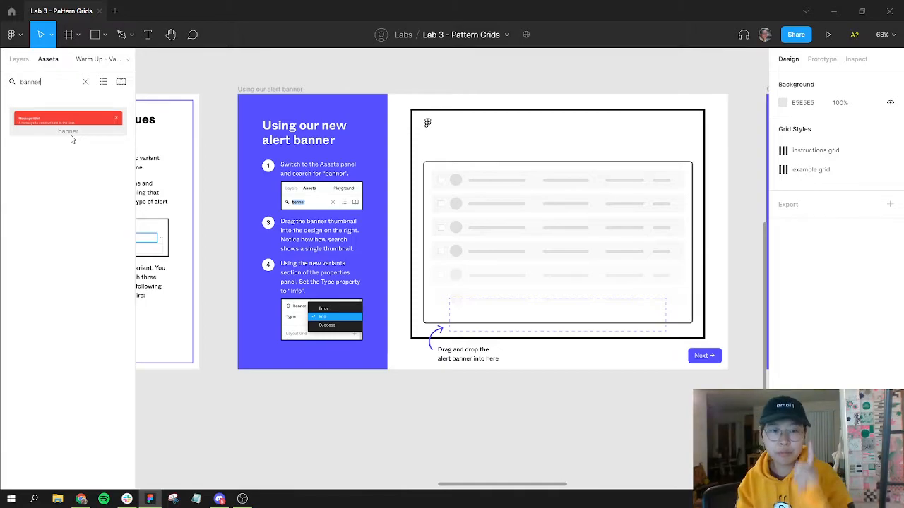
left_click_drag(329, 233, 657, 279)
left_click_drag(265, 251, 509, 264)
left_click_drag(394, 254, 581, 218)
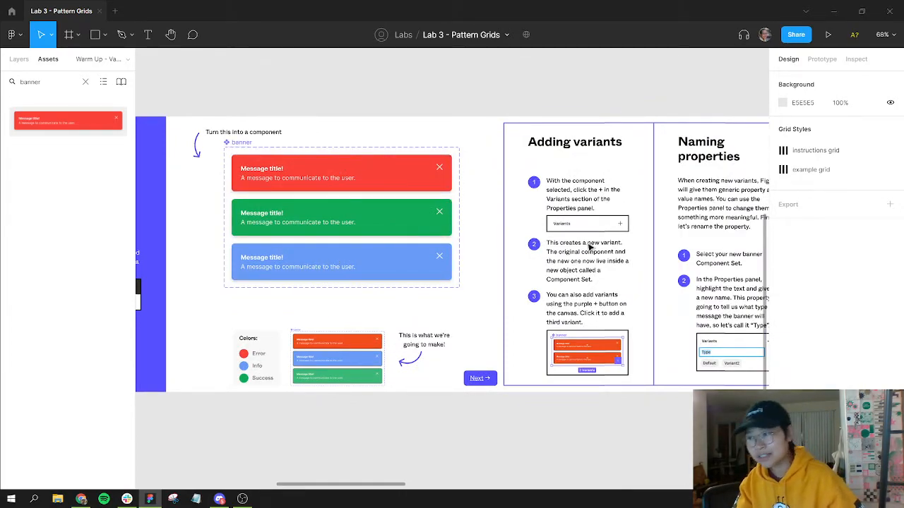
scroll(514, 224, "right", 5)
scroll(514, 224, "right", 6)
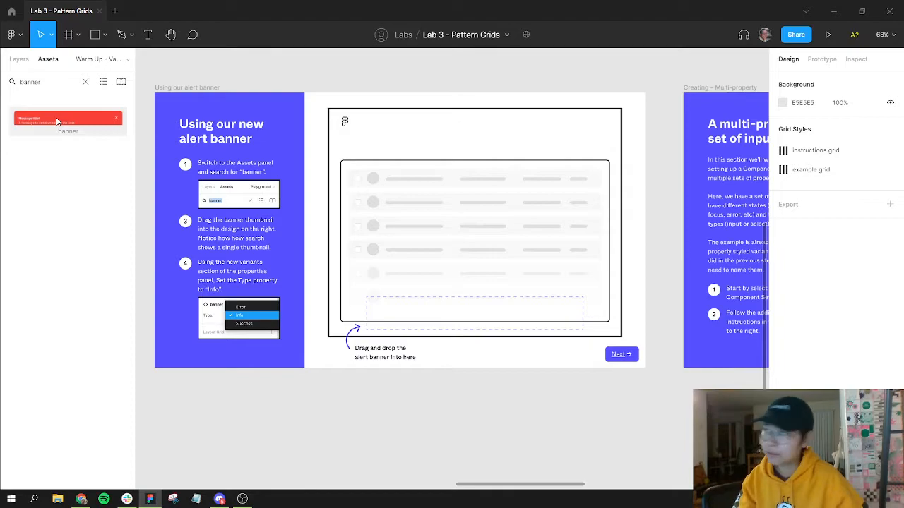
left_click_drag(339, 213, 476, 318)
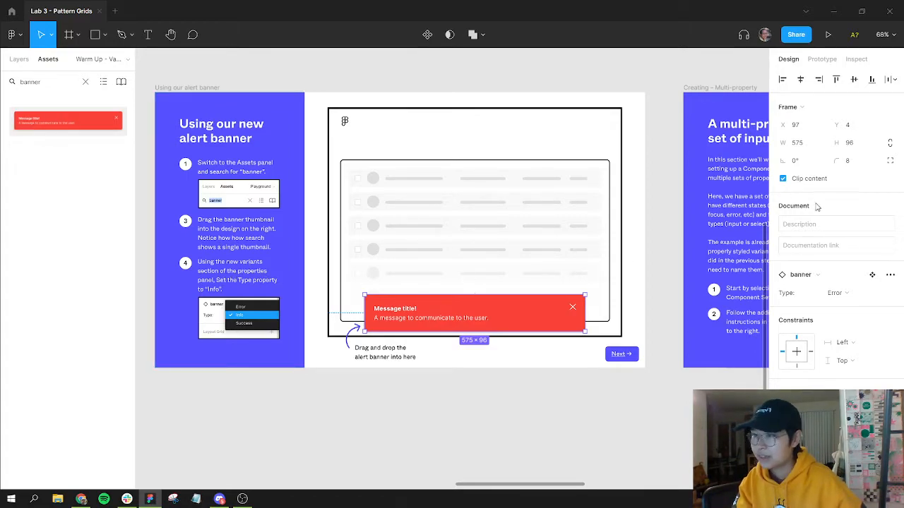
left_click(799, 276)
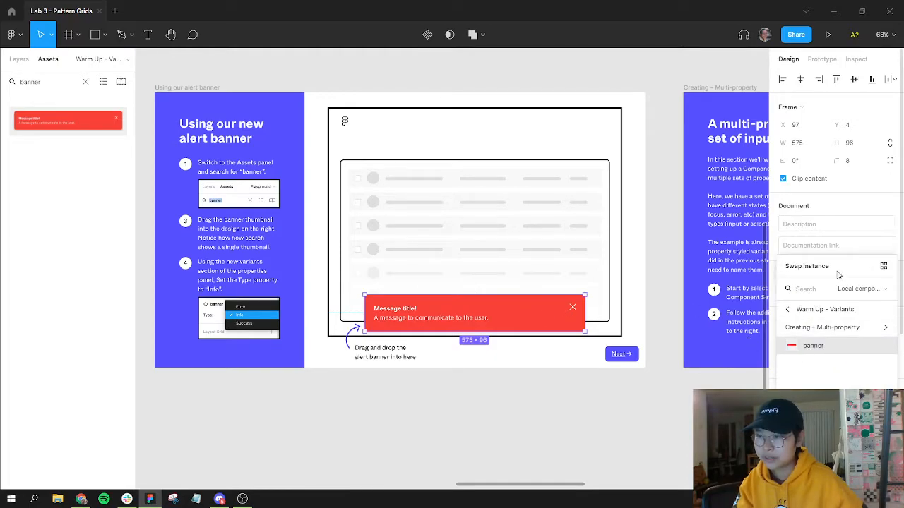
left_click_drag(837, 275, 712, 303)
left_click(799, 296)
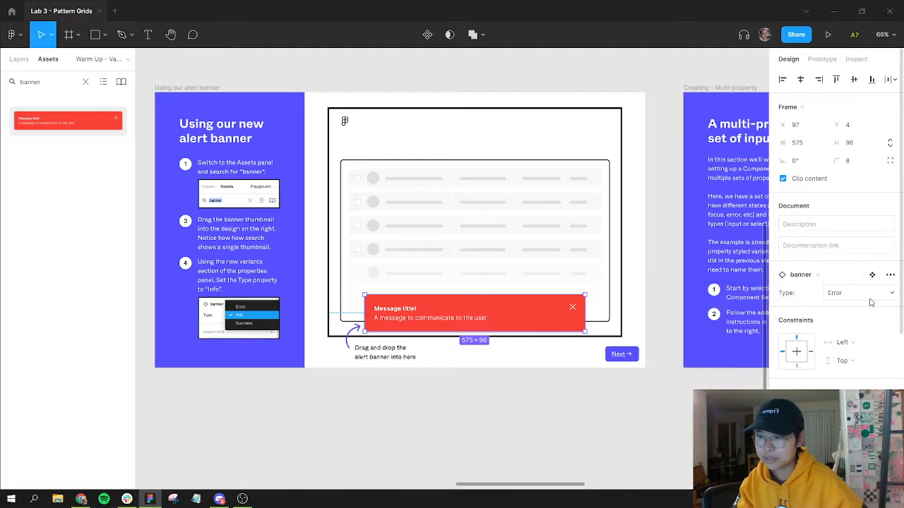
Step: Switch the banner instance's Type property through Info, Error, Success and Info, finally choosing Success
left_click(847, 297)
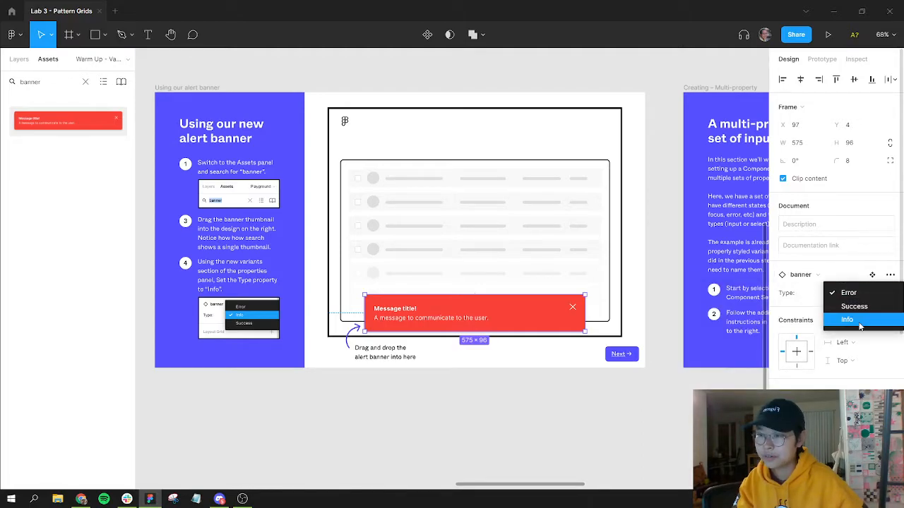
left_click(860, 324)
left_click(855, 294)
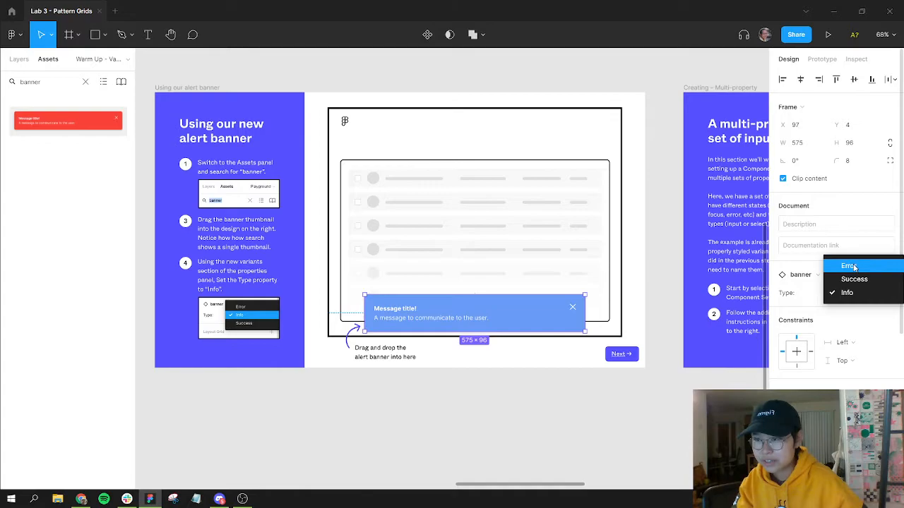
left_click(851, 266)
left_click(858, 293)
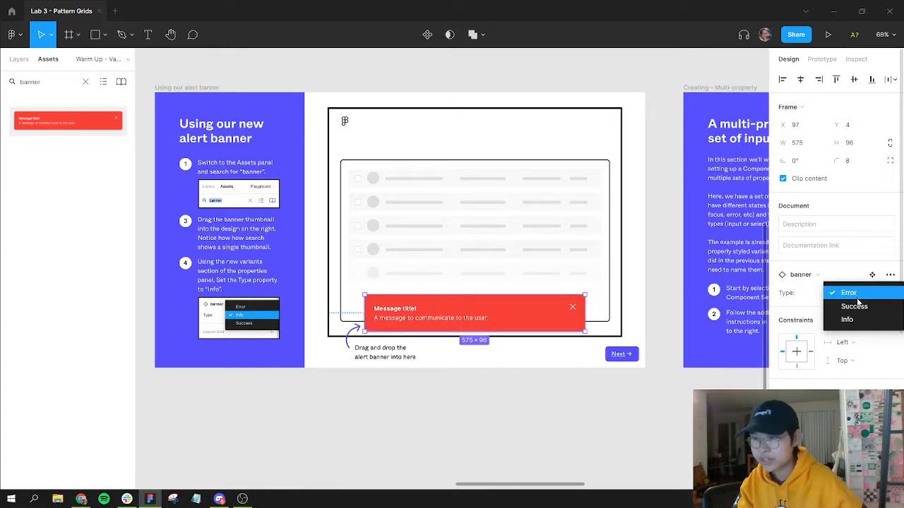
left_click(860, 306)
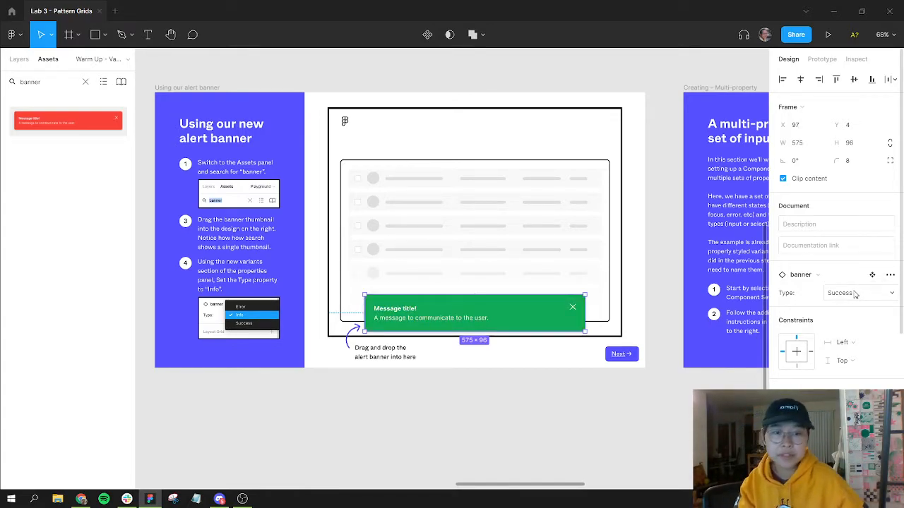
left_click(854, 294)
left_click(854, 308)
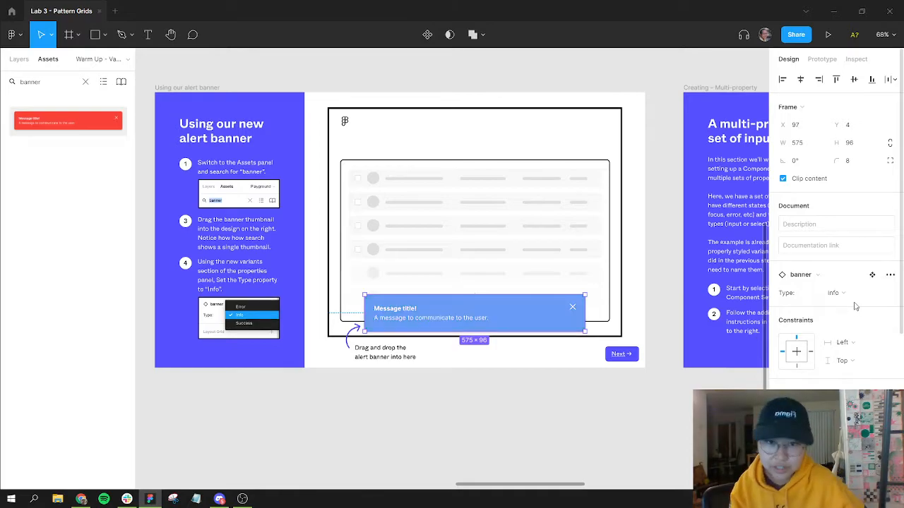
left_click(850, 300)
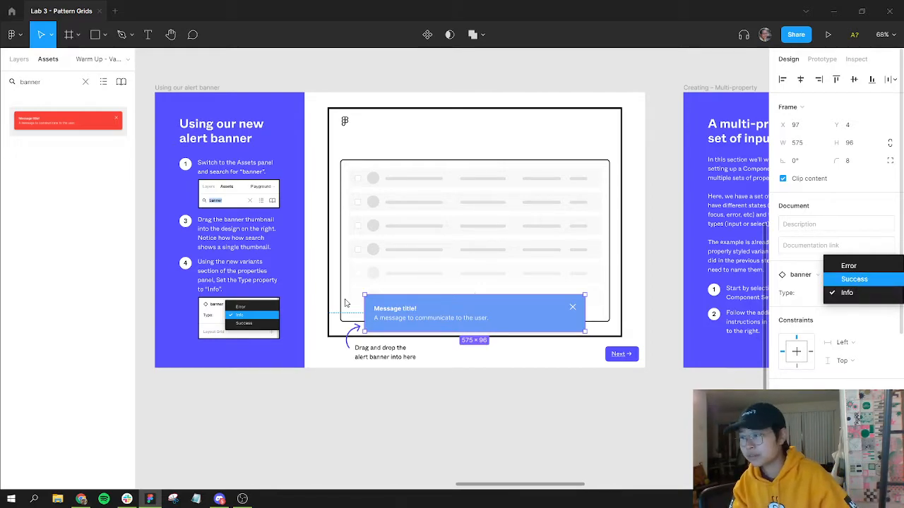
key("Return")
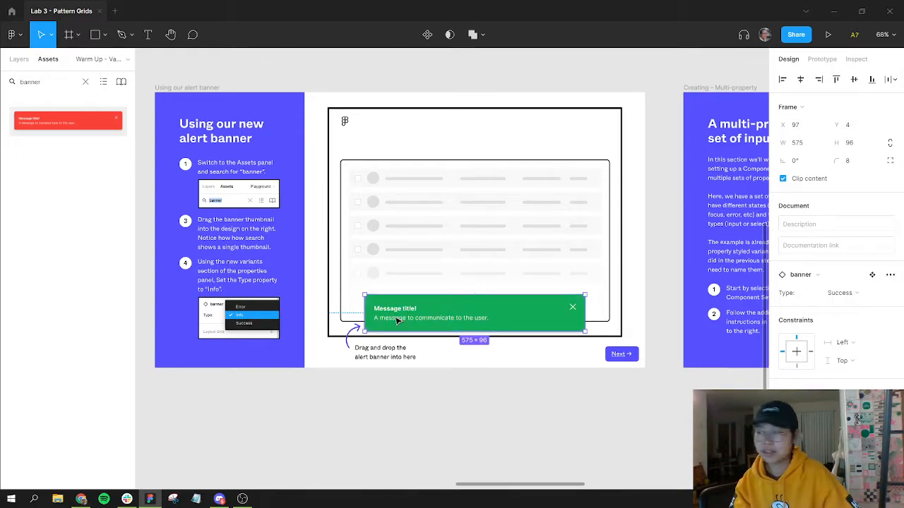
Step: Change the Error variant's title text in the main component to "Something went wrong :("
scroll(399, 320, "down", 2)
scroll(417, 311, "up", 6)
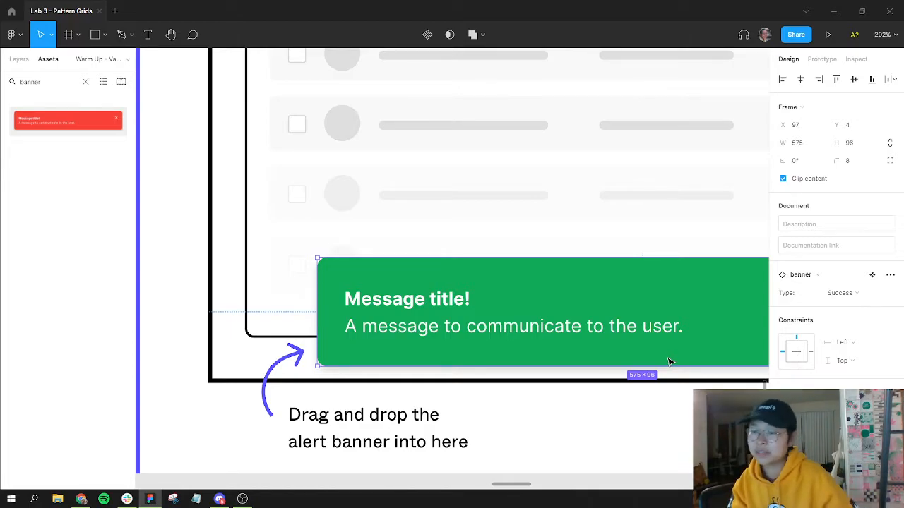
scroll(669, 353, "down", 5)
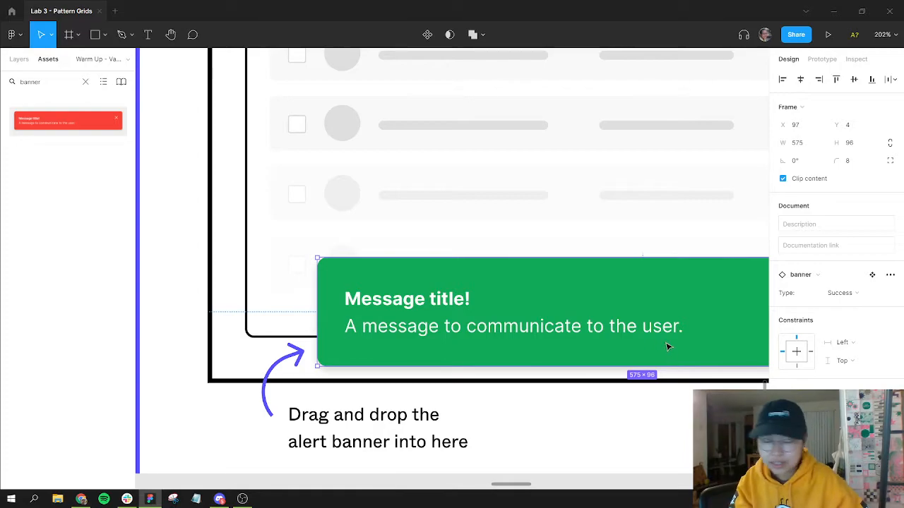
scroll(656, 329, "down", 3)
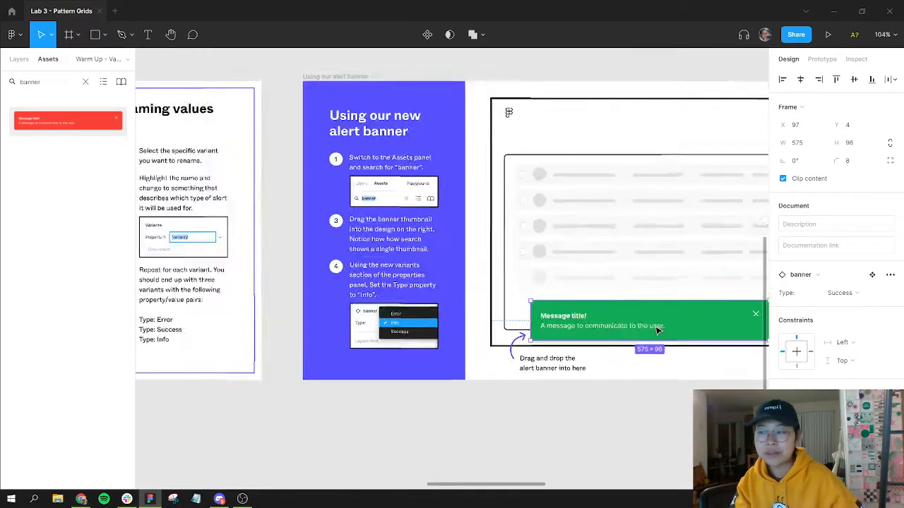
scroll(569, 235, "down", 2)
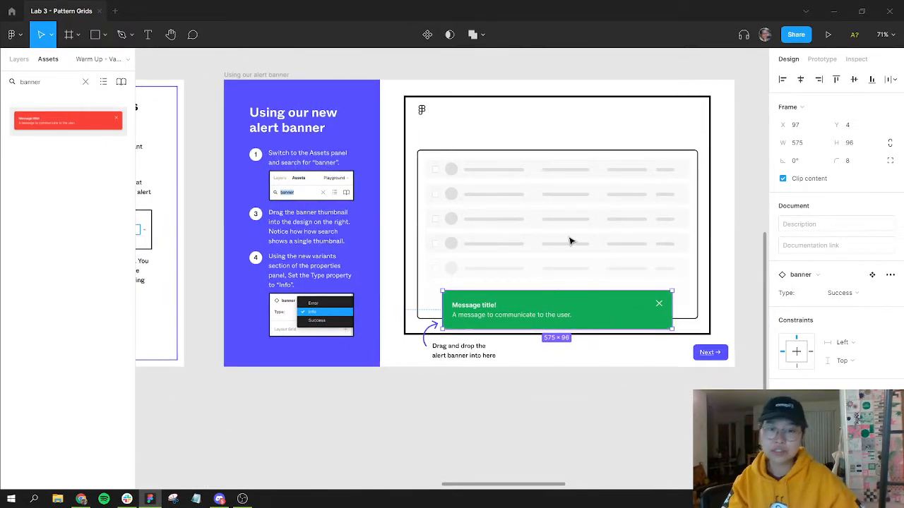
left_click(512, 387)
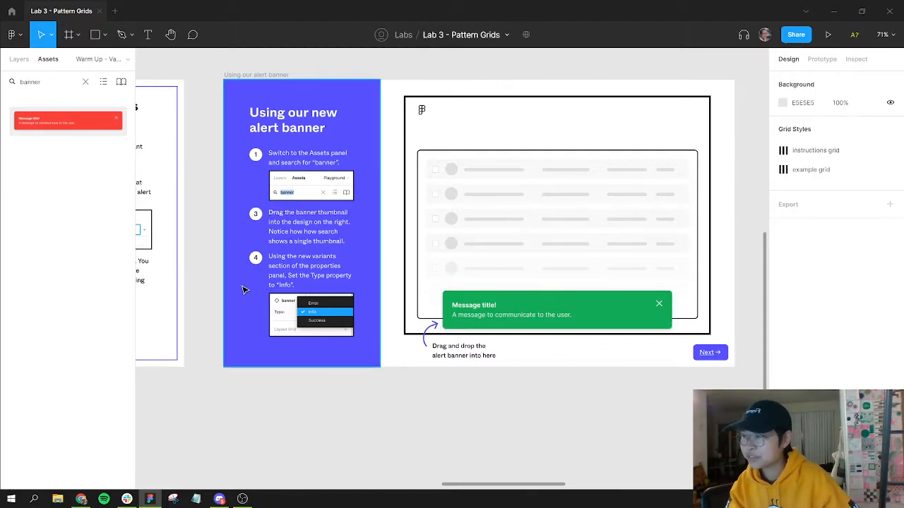
scroll(430, 272, "left", 12)
scroll(397, 212, "down", 2)
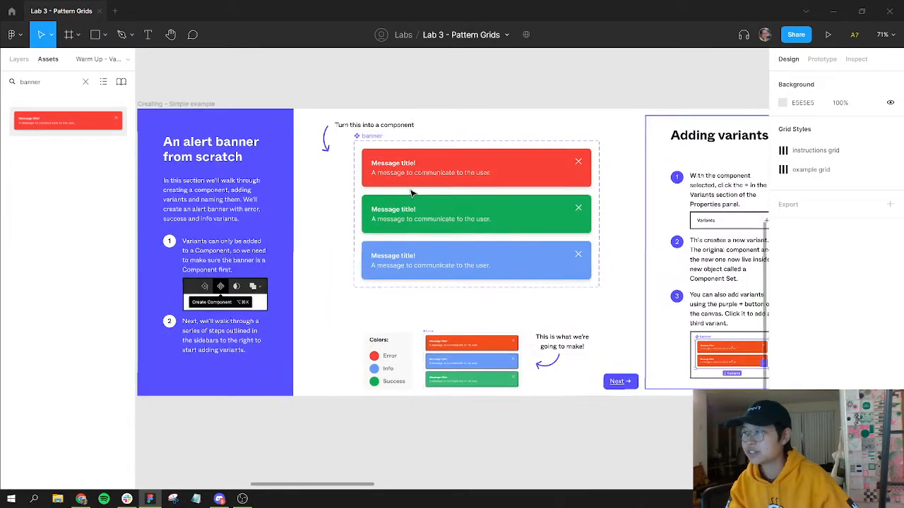
key("t")
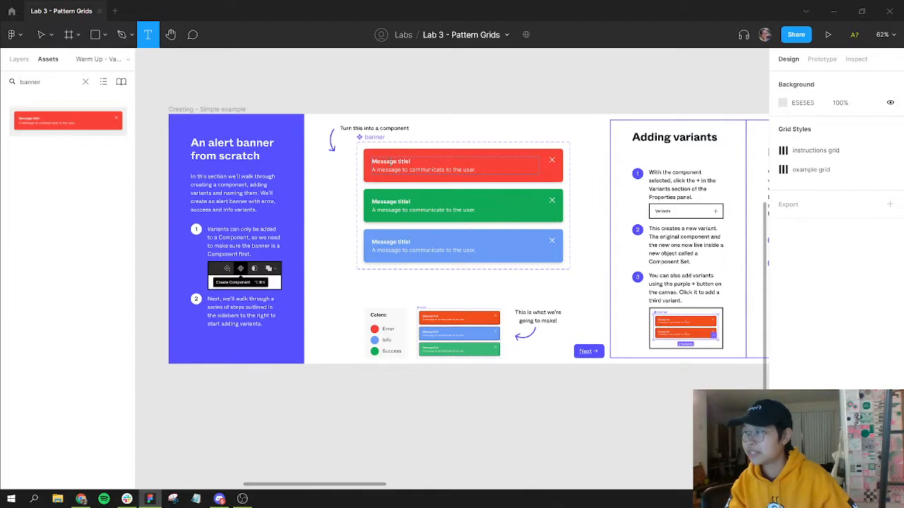
double_click(390, 162)
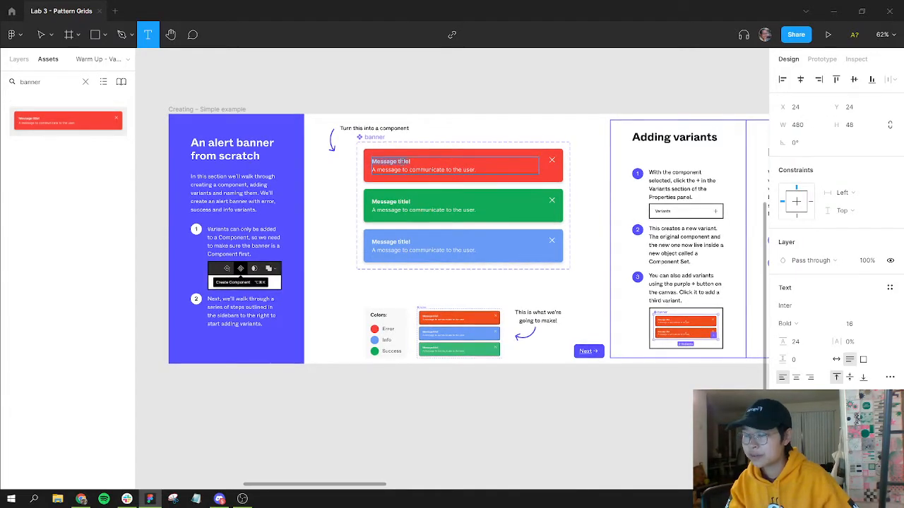
type("Something wrong!")
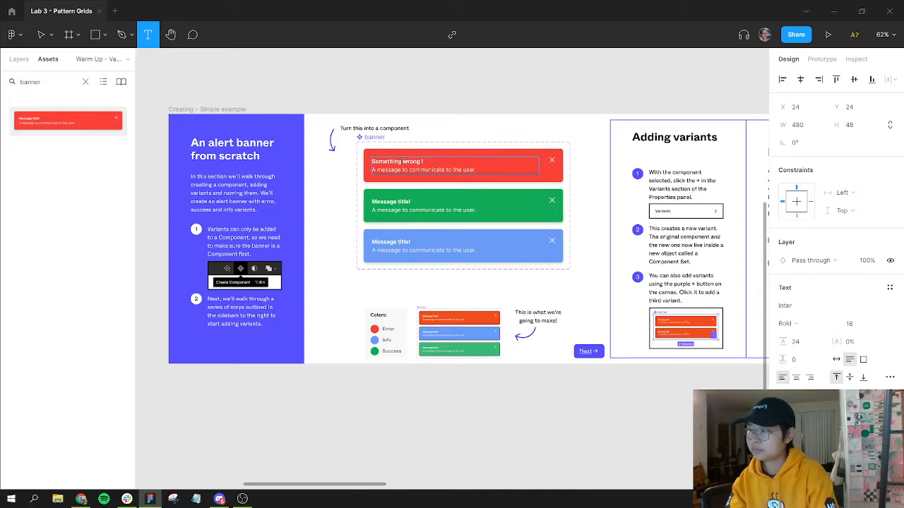
left_click(402, 161)
type("went")
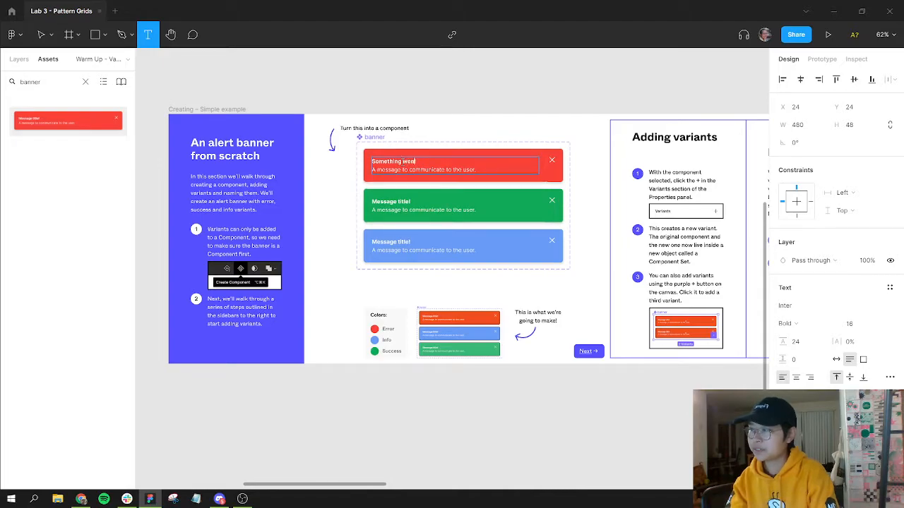
type(" wrong :(")
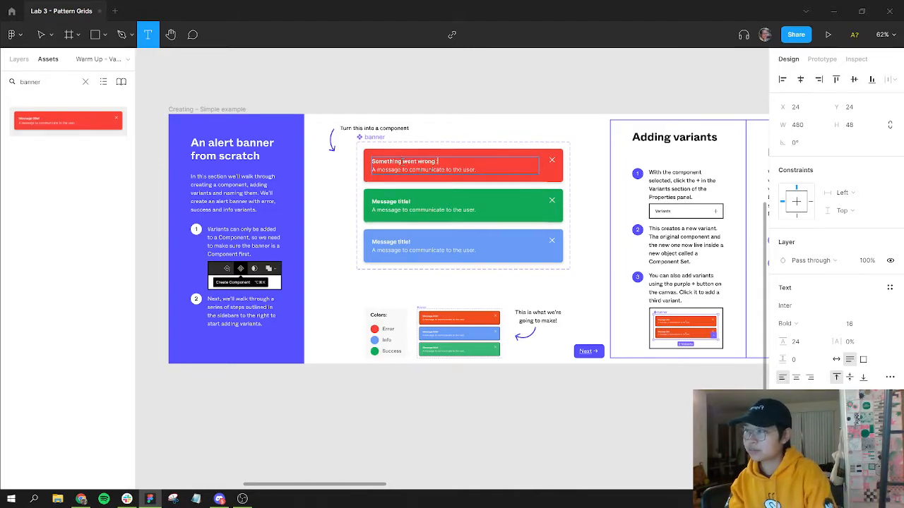
Step: Change the Info variant's title text to "Blah blah blah"
left_click(381, 243)
double_click(389, 242)
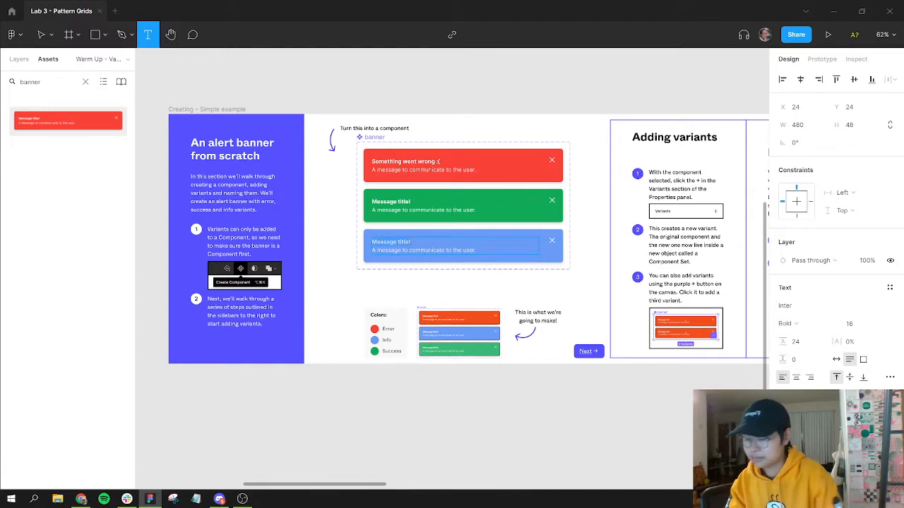
type("Blah blah blah")
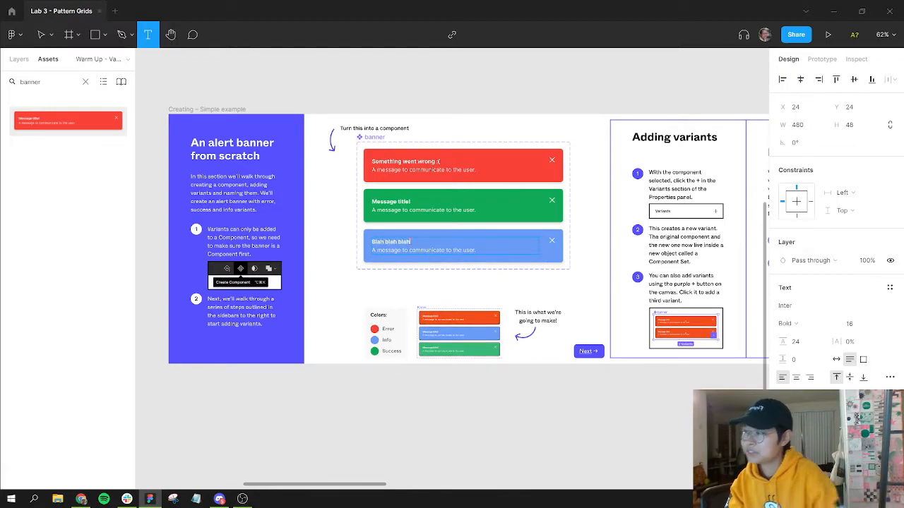
key("Escape")
Step: Change the Success variant's title text to "Congratulations :)"
left_click(411, 201)
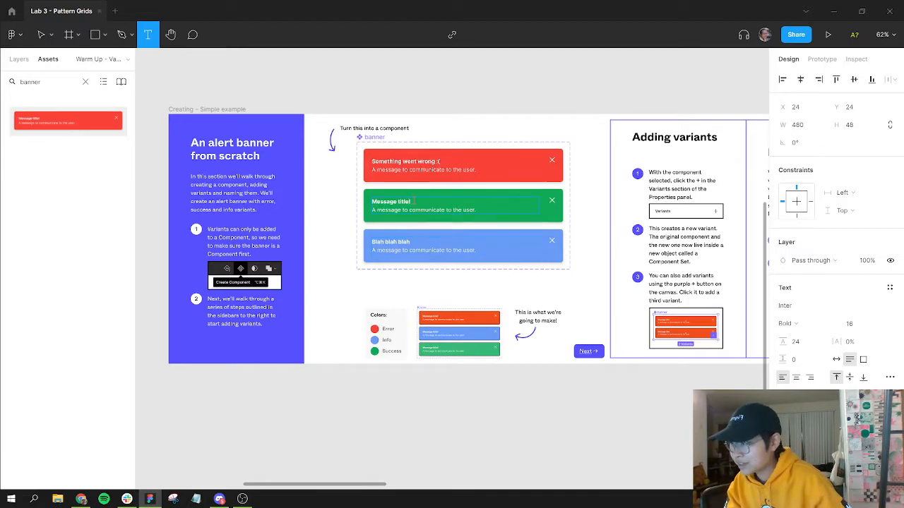
type("Congratul")
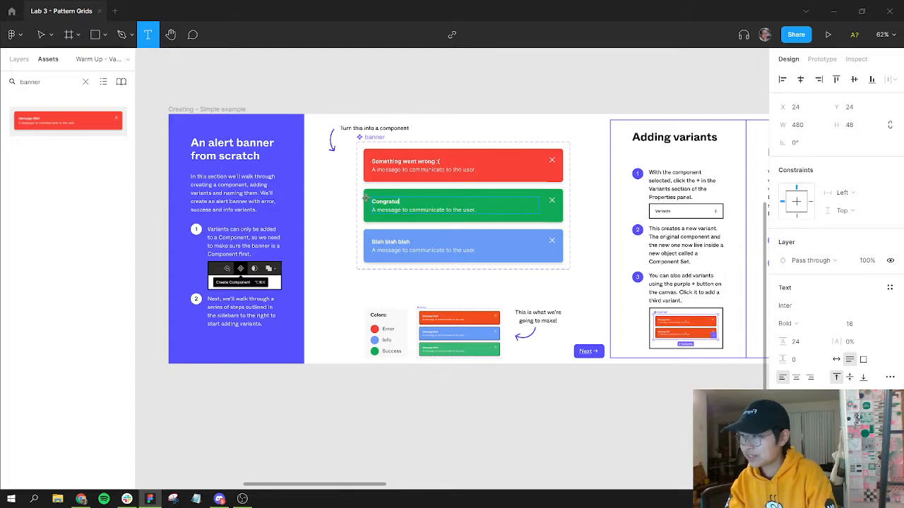
left_click(487, 132)
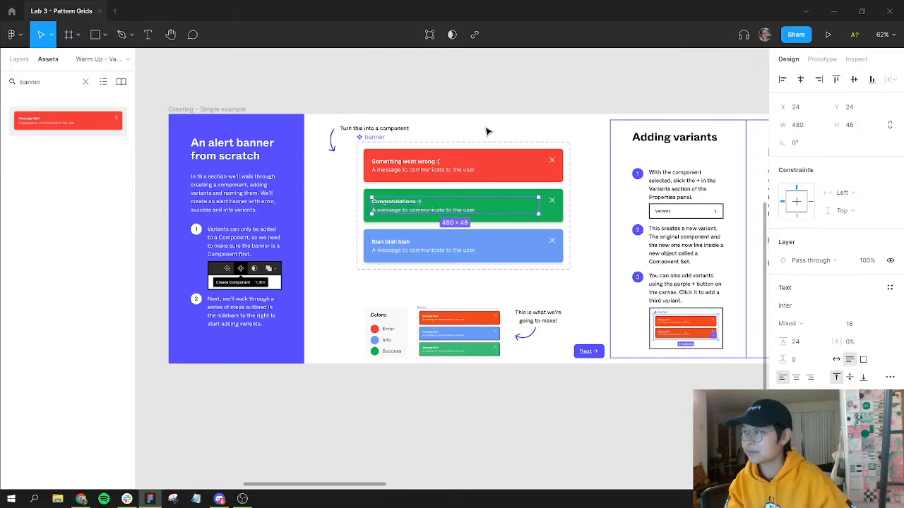
Step: Return to the placed banner instance in the mockup and select it to inspect its updated title
left_click(487, 131)
left_click_drag(539, 252, 493, 253)
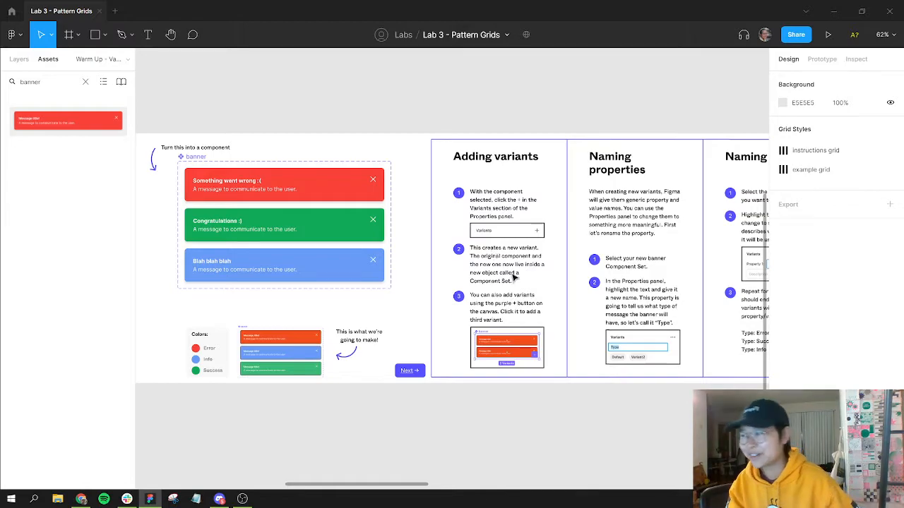
left_click_drag(593, 224, 361, 215)
scroll(360, 215, "right", 8)
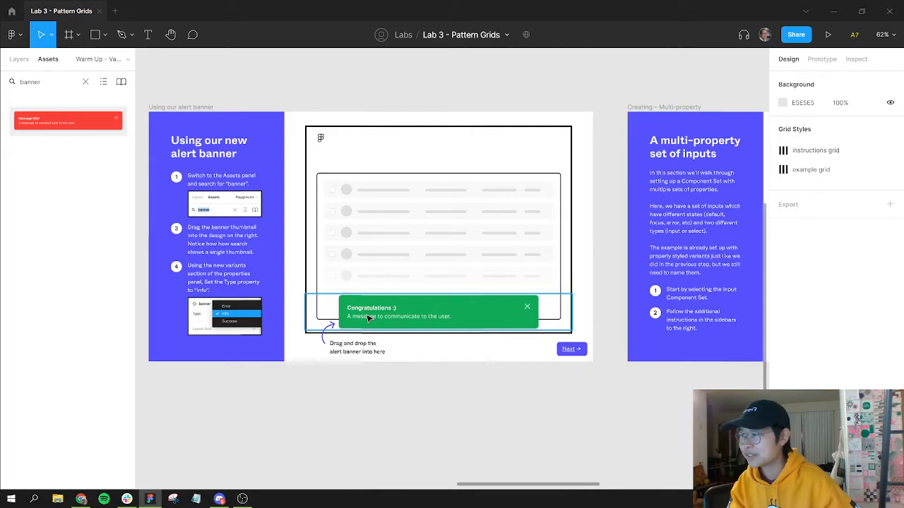
left_click_drag(367, 318, 369, 319)
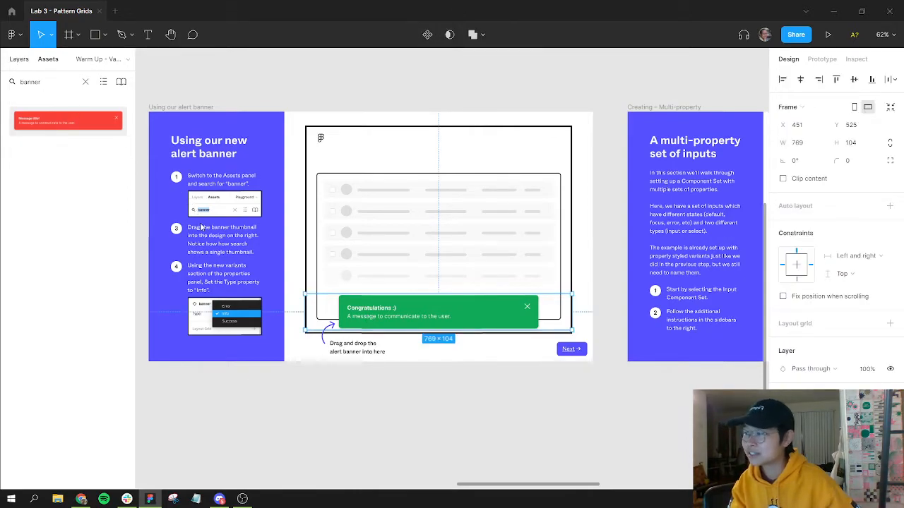
Step: Switch the placed banner instance's Type property to Error and then to Info
key("alt+1")
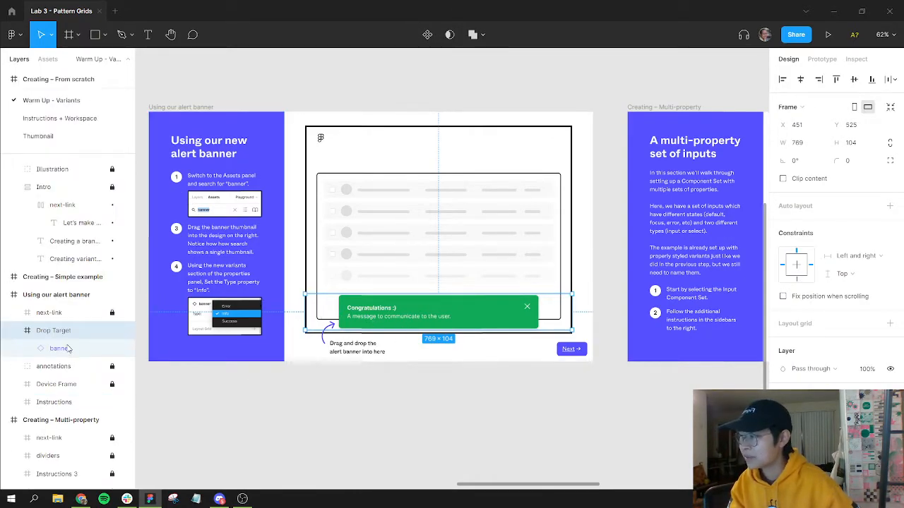
left_click(60, 348)
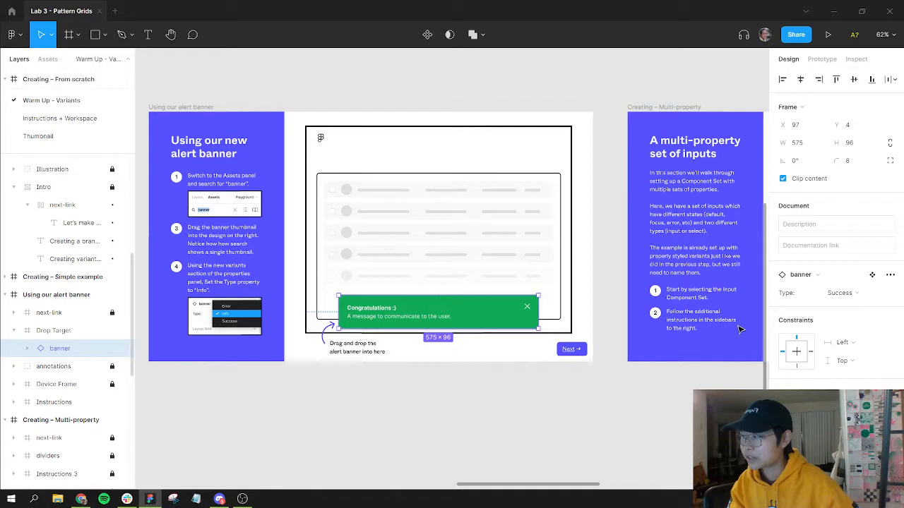
left_click(849, 295)
left_click(850, 281)
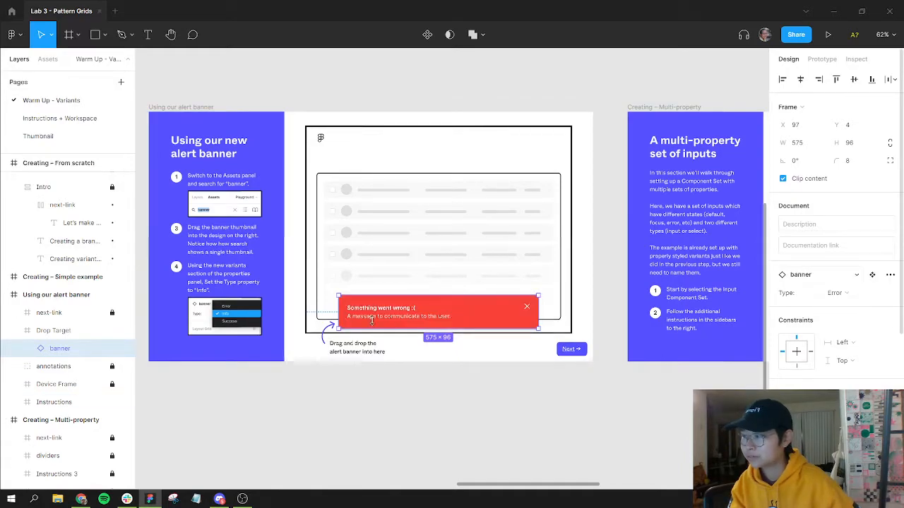
left_click(844, 292)
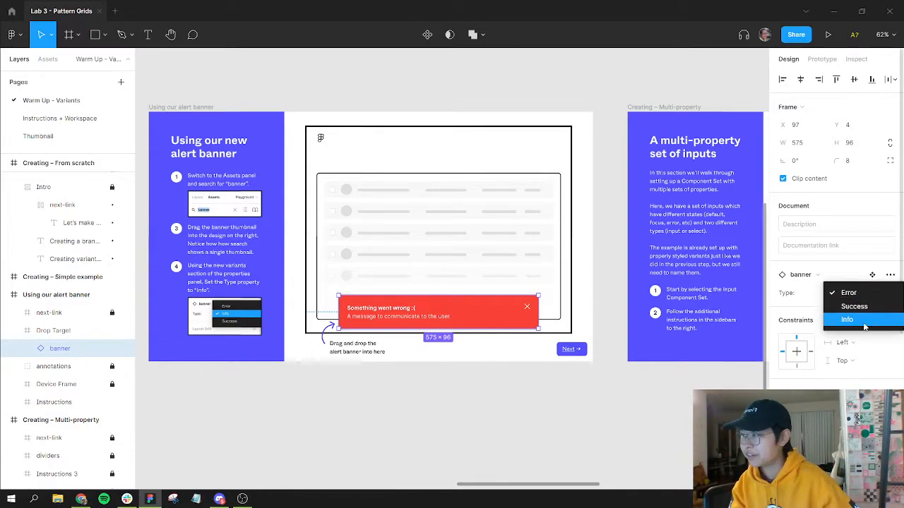
left_click(865, 326)
left_click(549, 417)
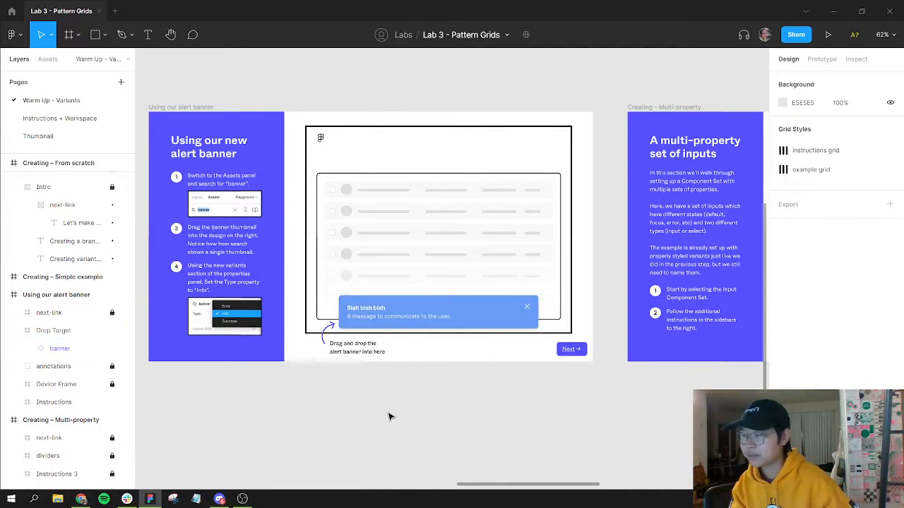
Step: Search the assets for banner and browse the Components dialog's local components down to the Warm Up - Variants page
left_click(47, 59)
type("banner")
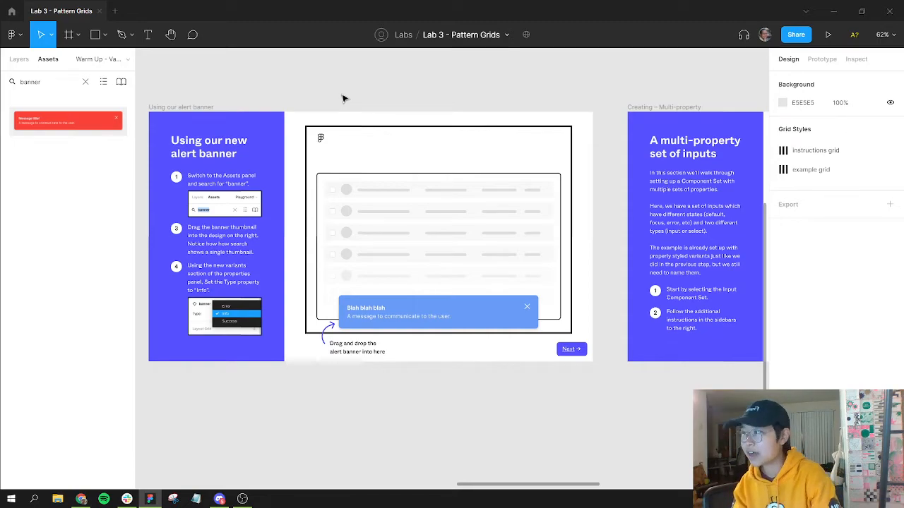
key("shift+i")
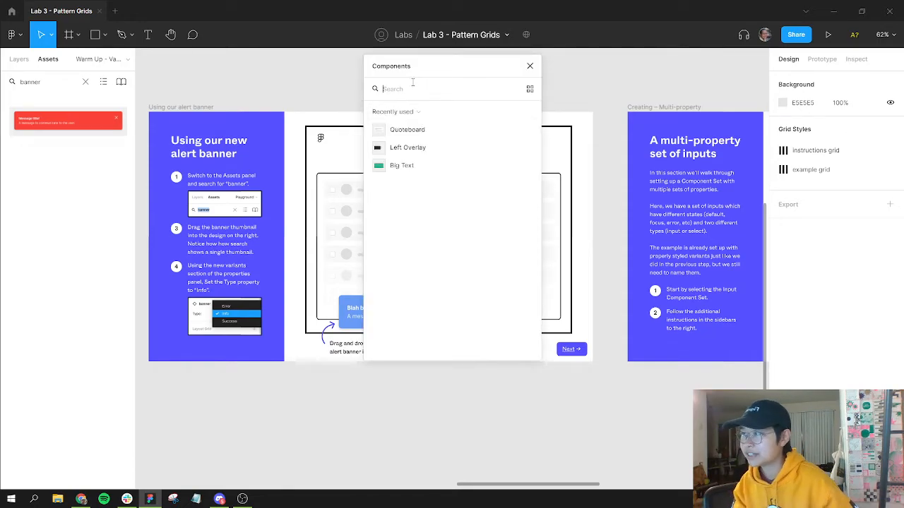
left_click_drag(431, 65, 651, 78)
left_click(635, 125)
left_click(640, 148)
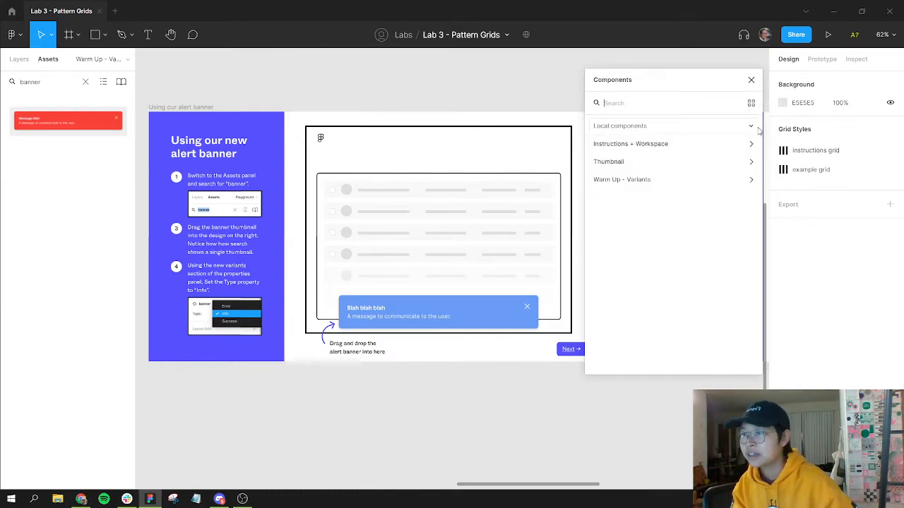
left_click(641, 127)
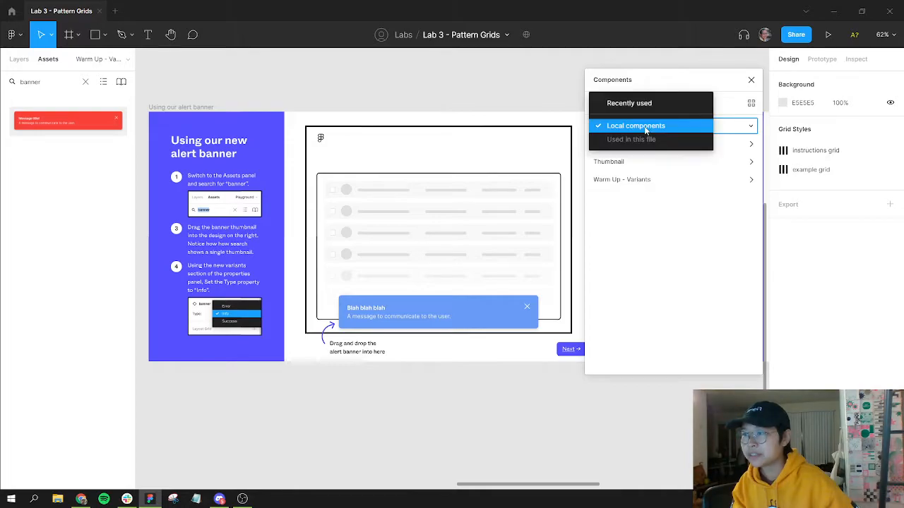
left_click(750, 126)
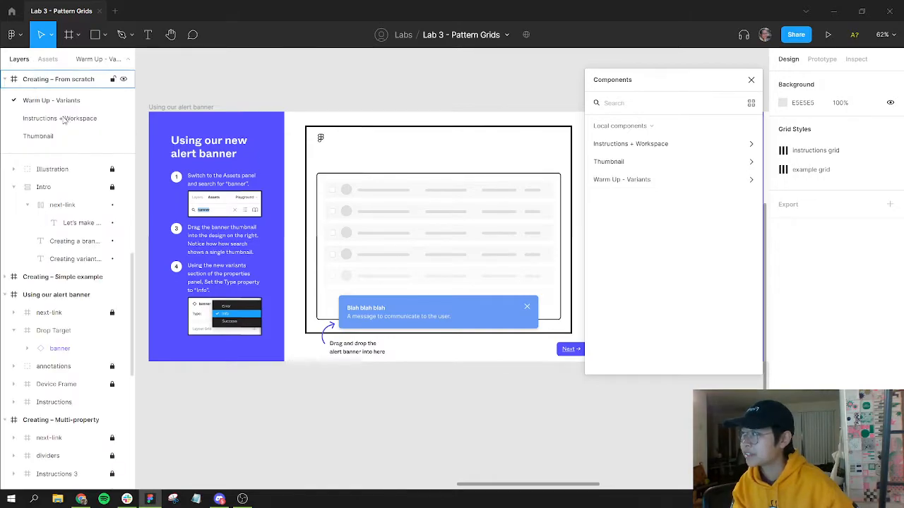
left_click(752, 180)
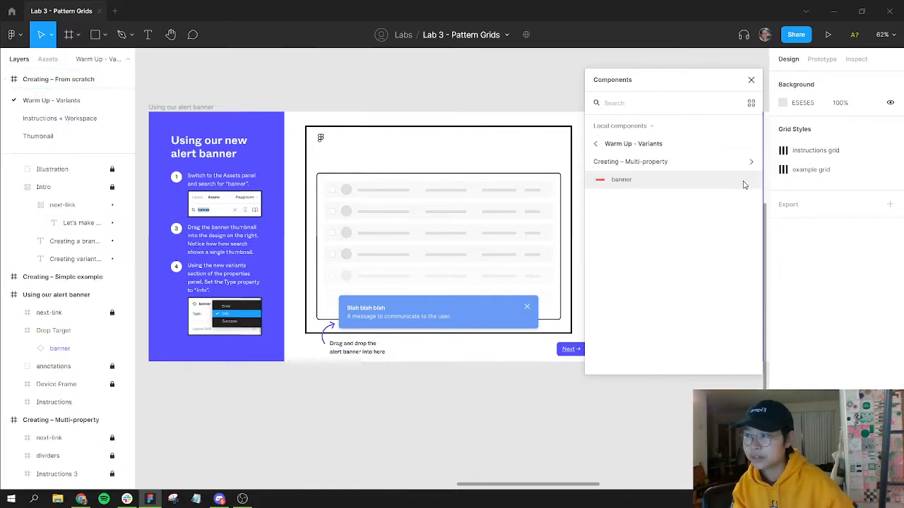
Step: Place a banner from the Components dialog above the frame, then delete it and close the dialog
left_click_drag(612, 181, 433, 99)
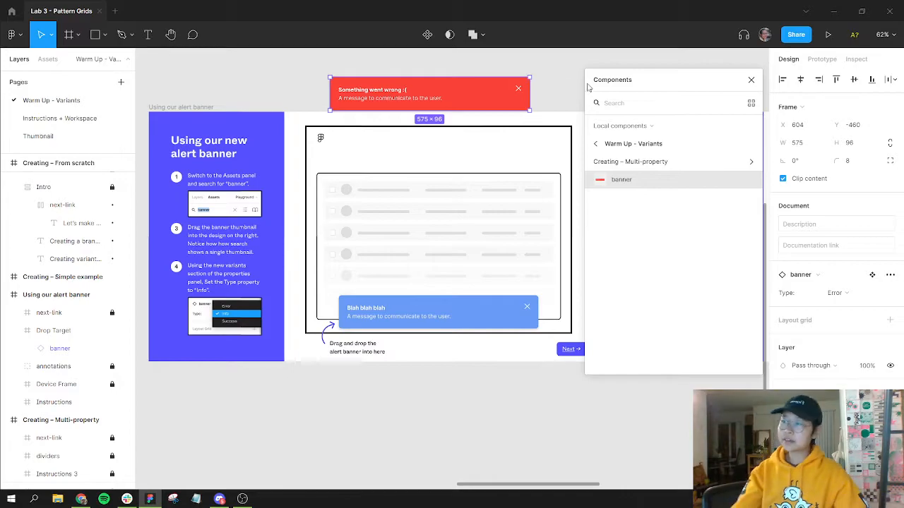
left_click(563, 85)
left_click(505, 98)
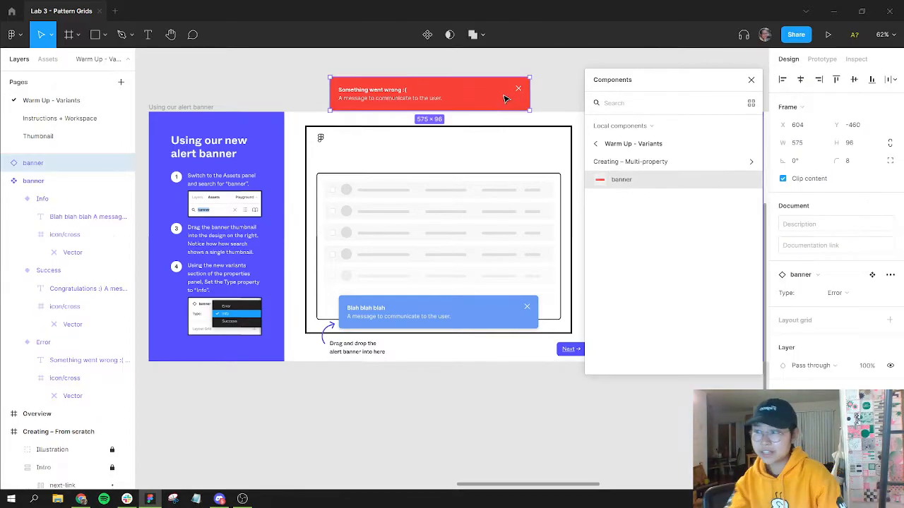
key("Delete")
left_click(751, 81)
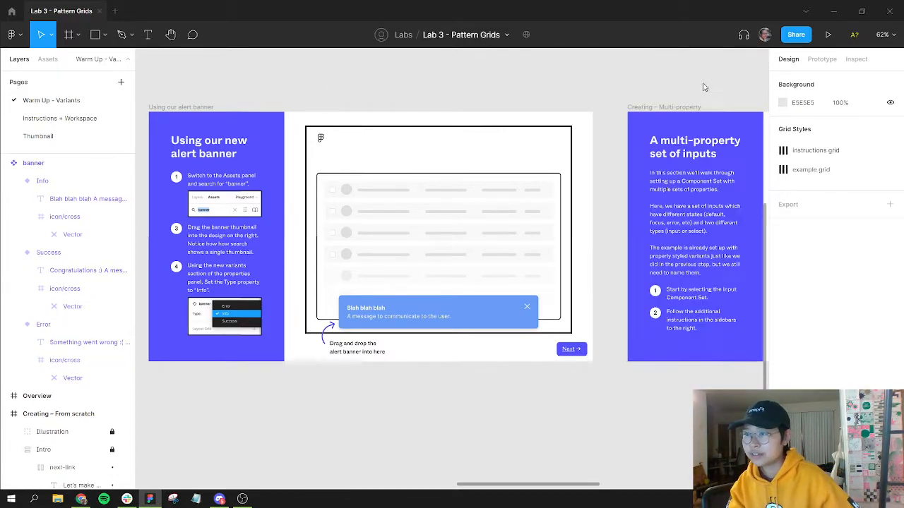
Step: Examine the input component set and its individual variants in the Multi-property section
left_click_drag(699, 119, 281, 115)
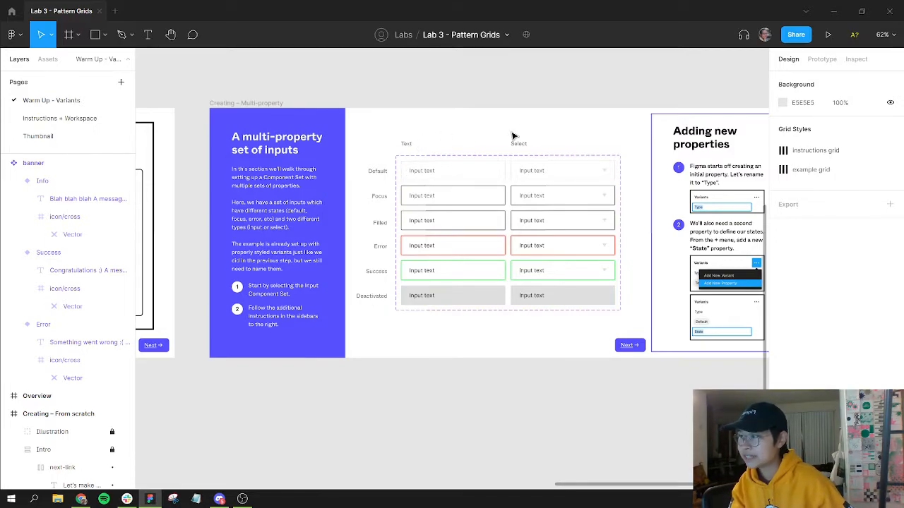
scroll(490, 175, "up", 5)
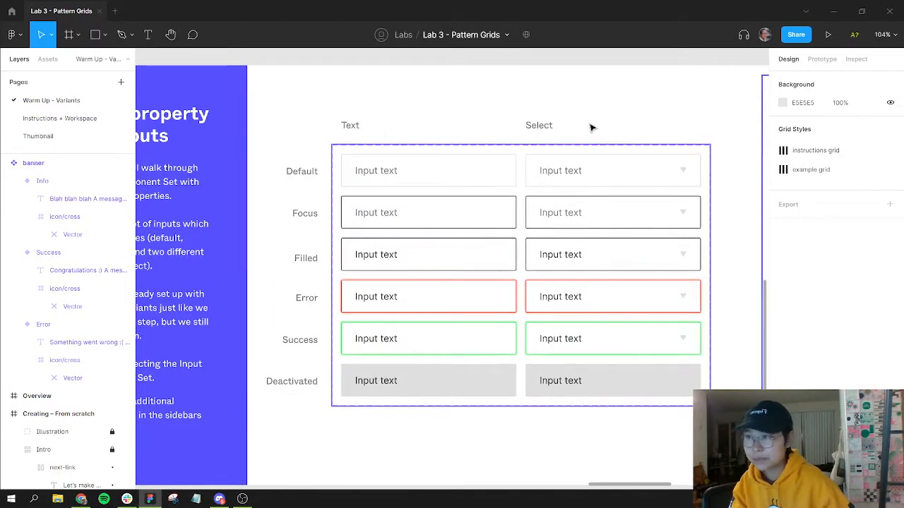
left_click(682, 160)
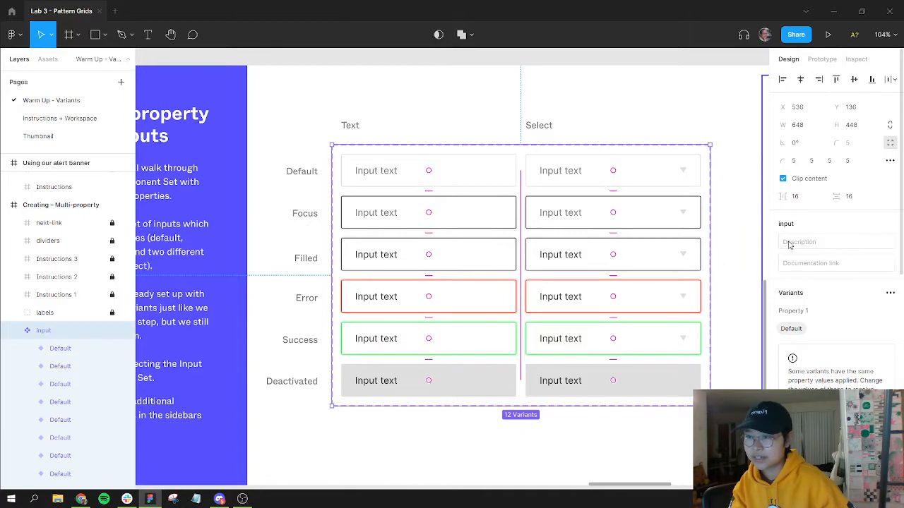
left_click(572, 119)
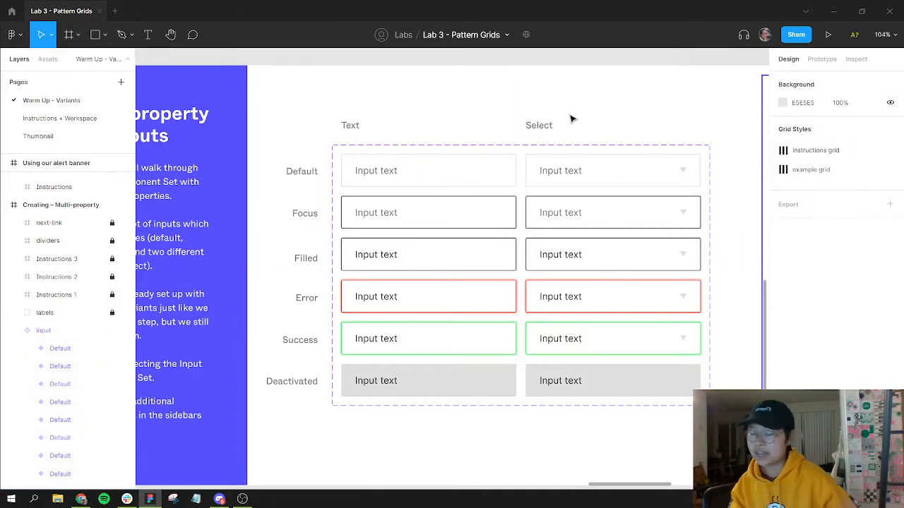
scroll(500, 147, "left", 3)
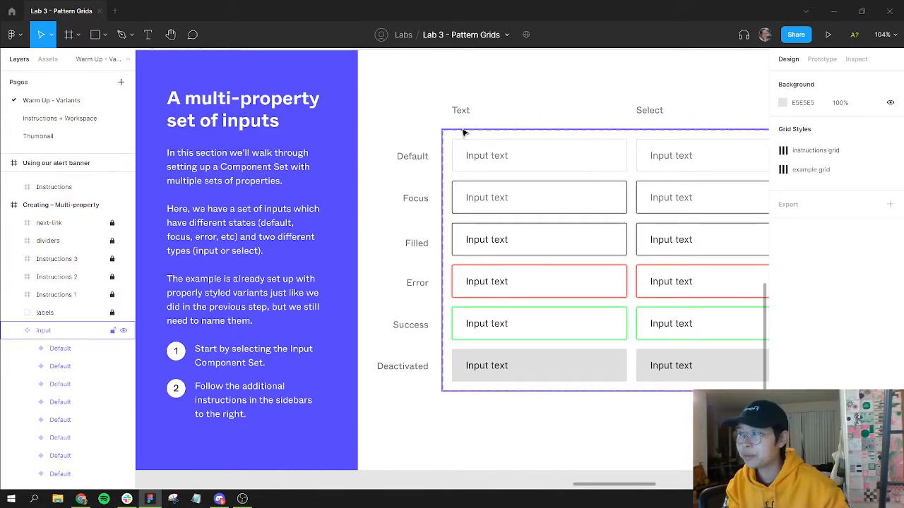
left_click(503, 154)
left_click_drag(595, 225, 482, 225)
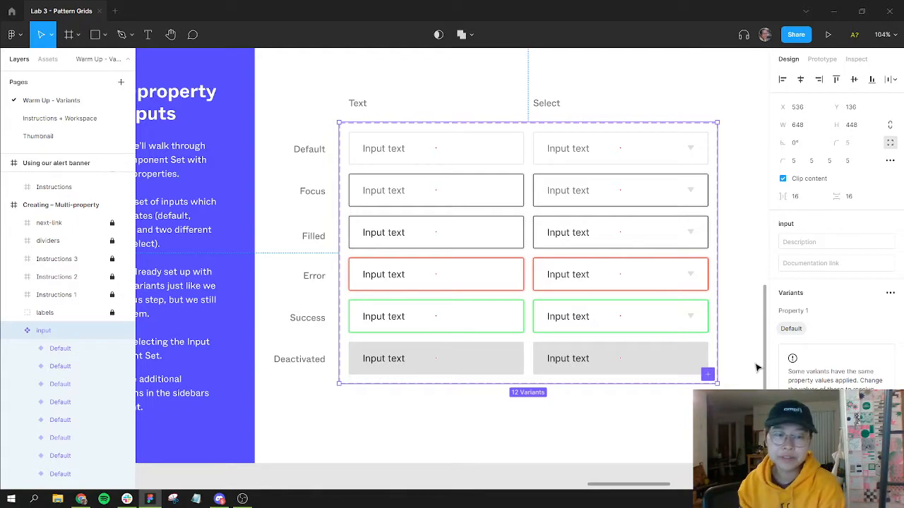
left_click(478, 150)
left_click(472, 191)
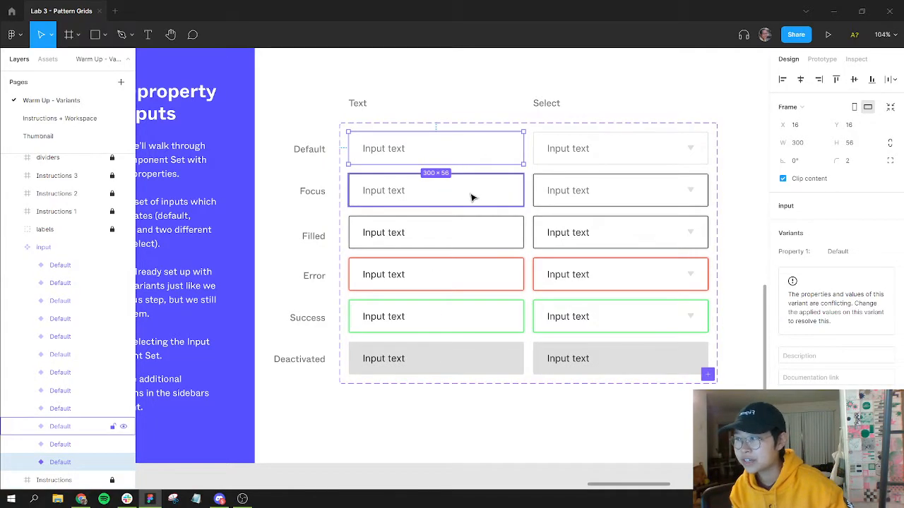
left_click(486, 239)
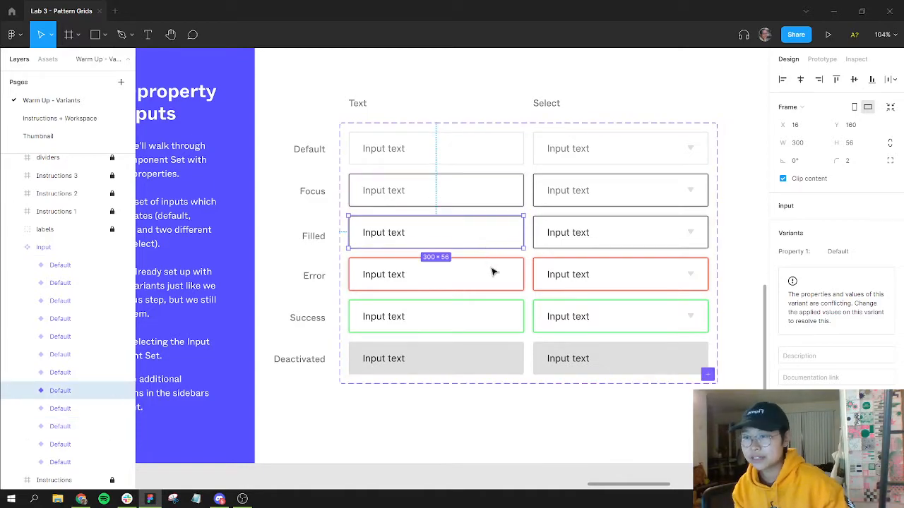
left_click(493, 283)
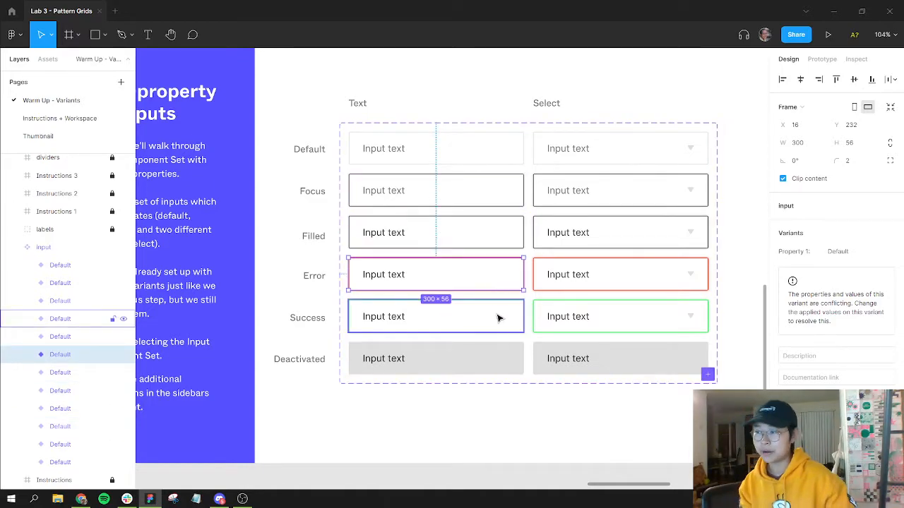
left_click(498, 317)
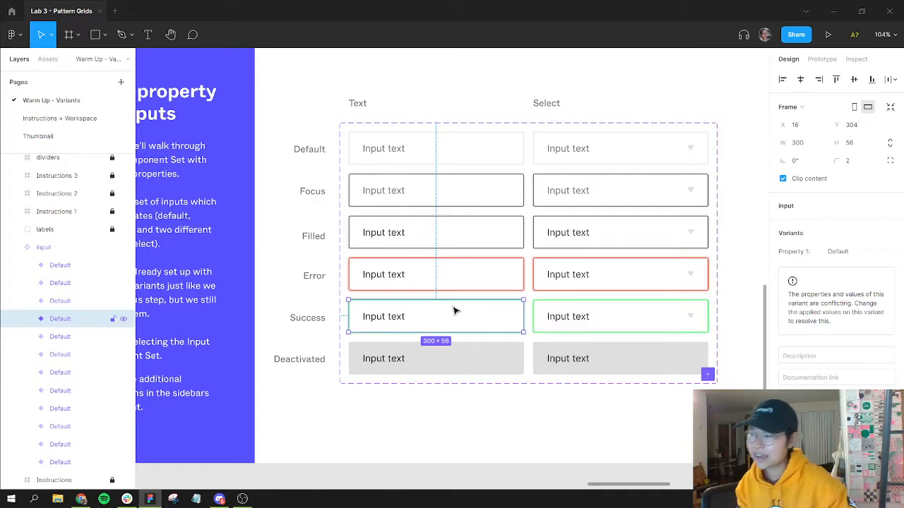
left_click(453, 146)
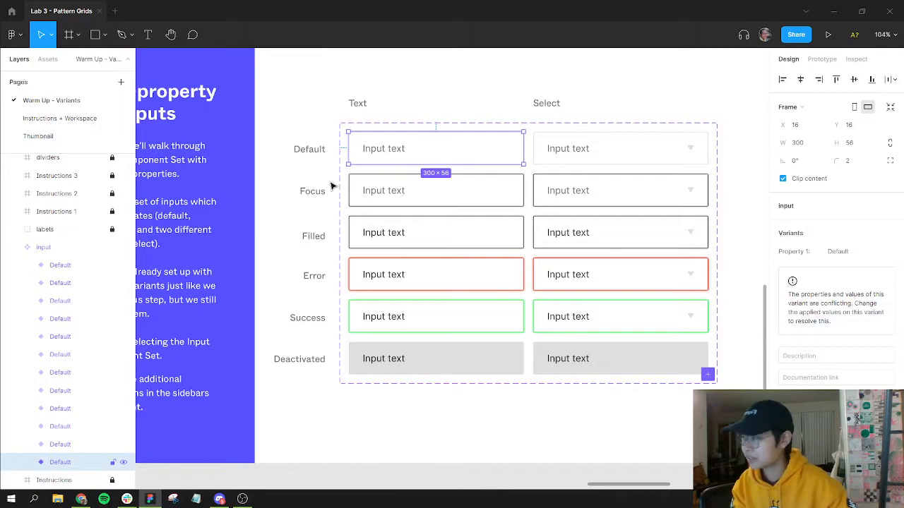
left_click(319, 255)
Step: Select the input component set and rename its first variant property to Type
scroll(339, 177, "down", 1)
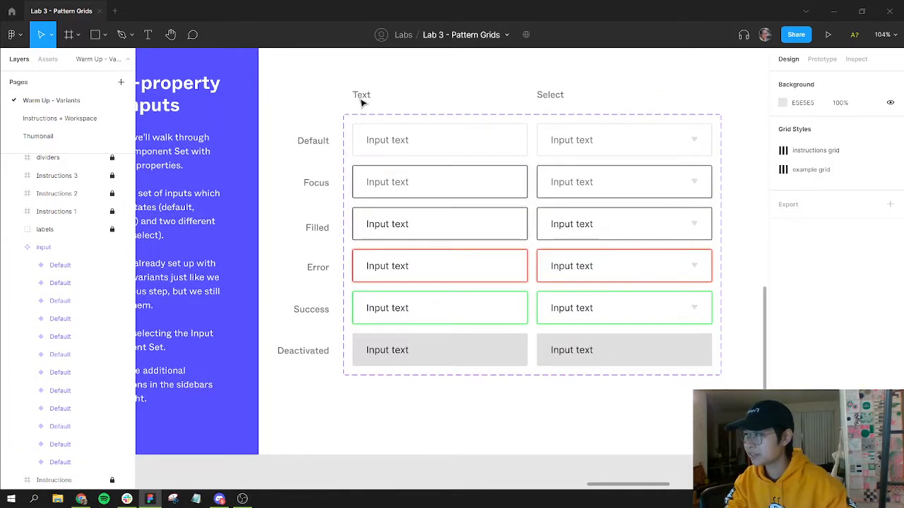
scroll(373, 228, "down", 4)
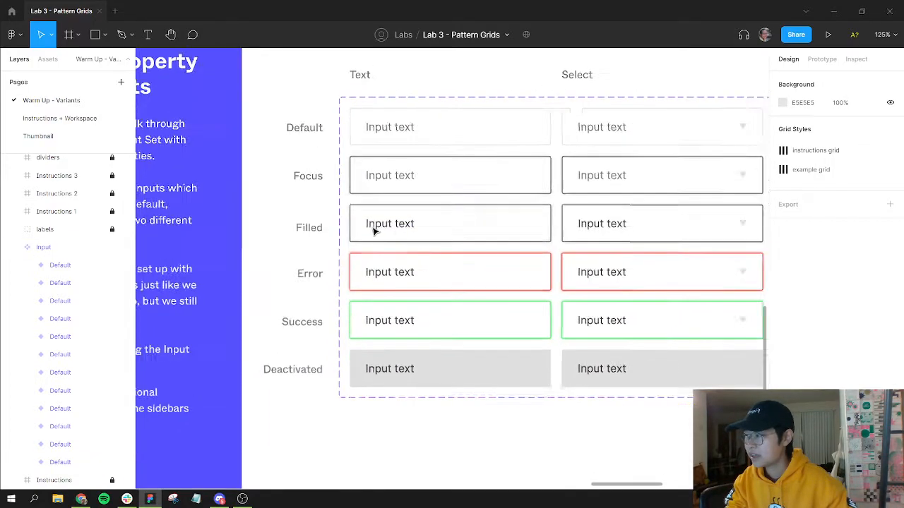
left_click_drag(635, 234, 488, 225)
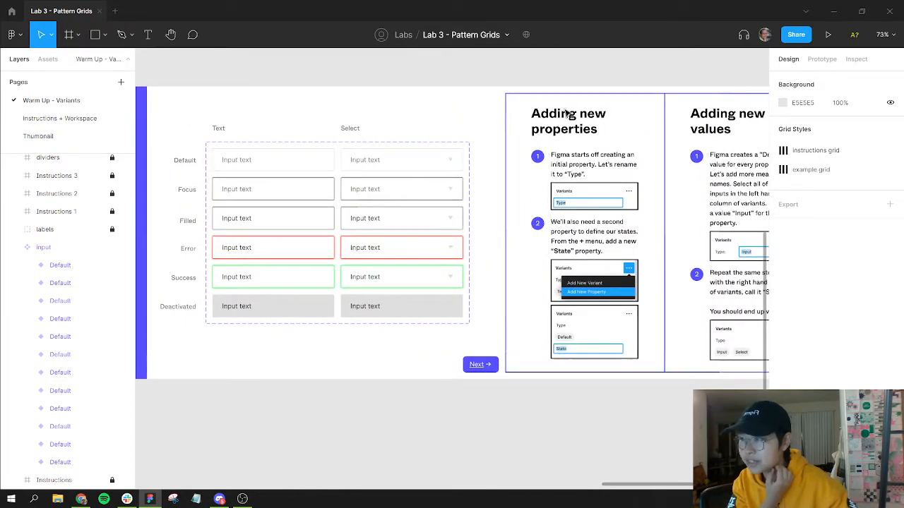
left_click(308, 145)
left_click(306, 142)
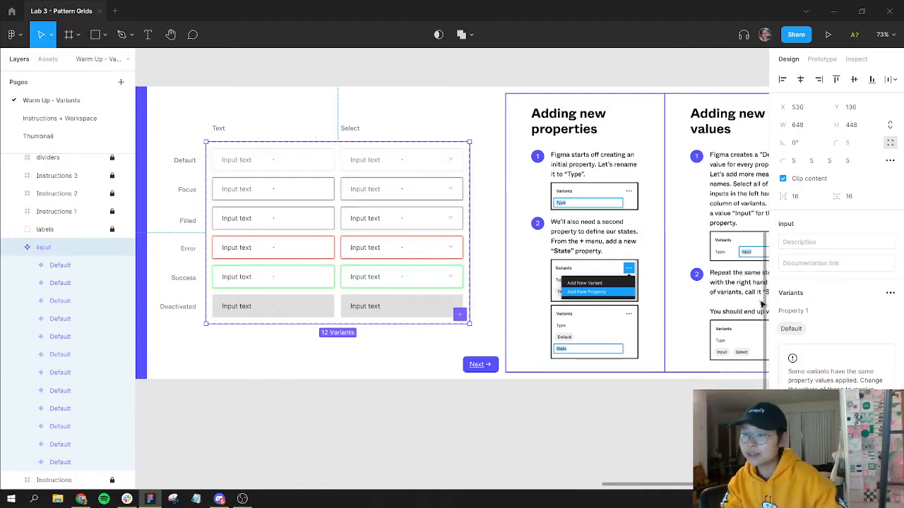
left_click(814, 312)
key("ctrl+a")
type("T")
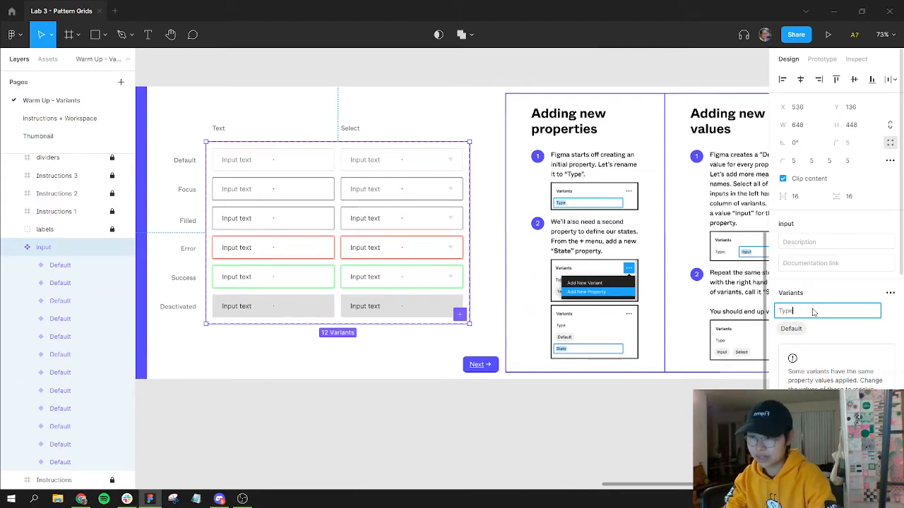
key("Return")
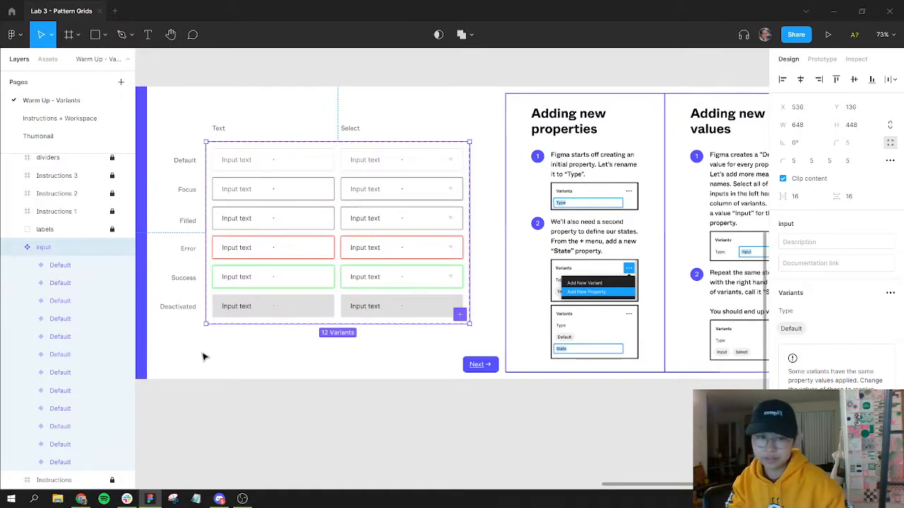
Step: Add a new variant property named State to the input component set
left_click(889, 293)
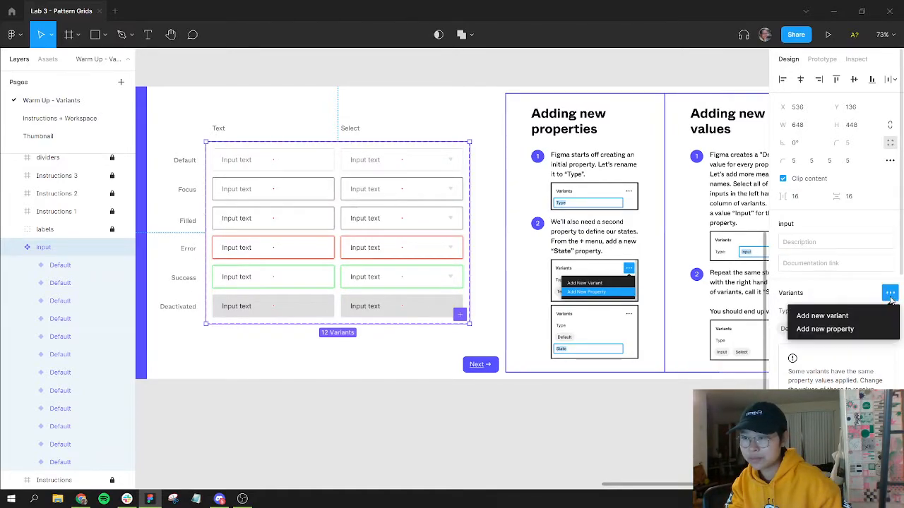
left_click(844, 330)
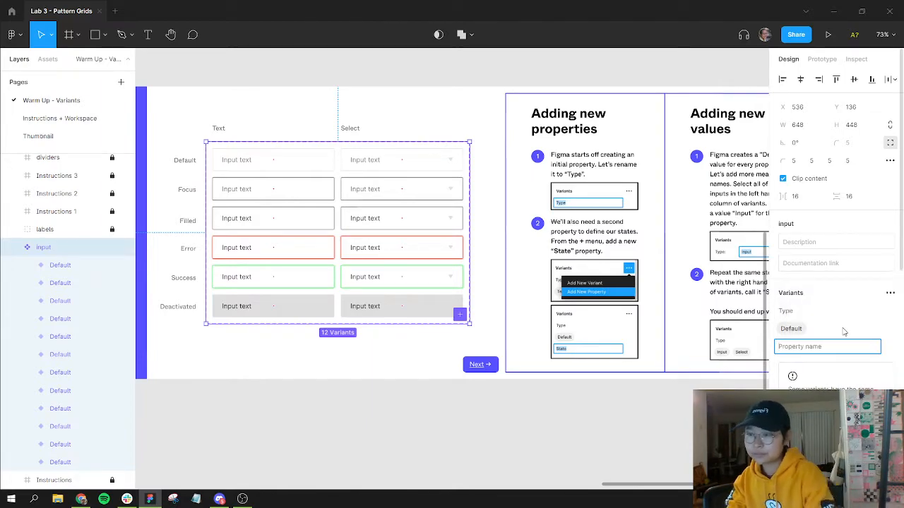
type("State")
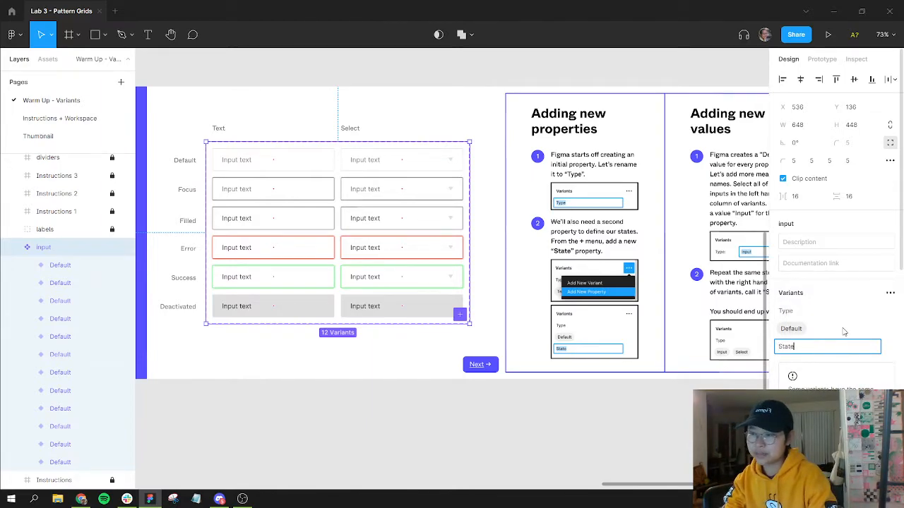
key("Return")
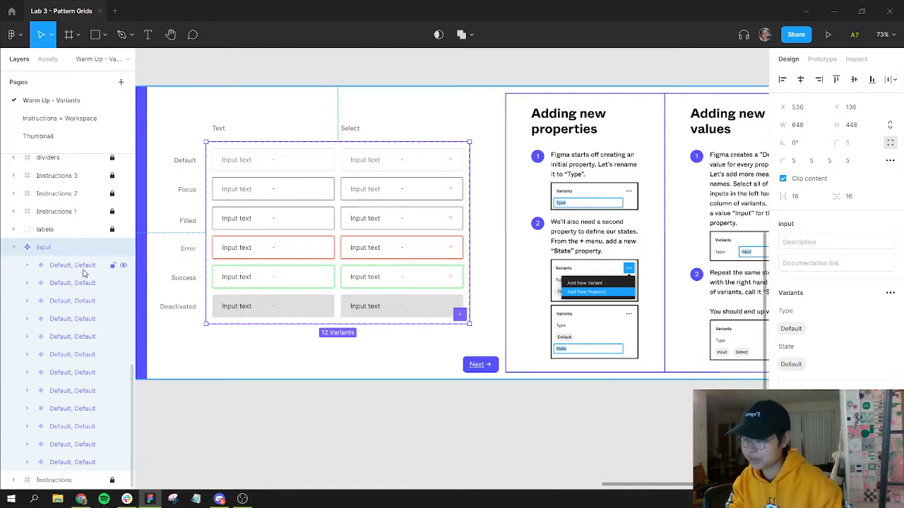
key("ctrl+z")
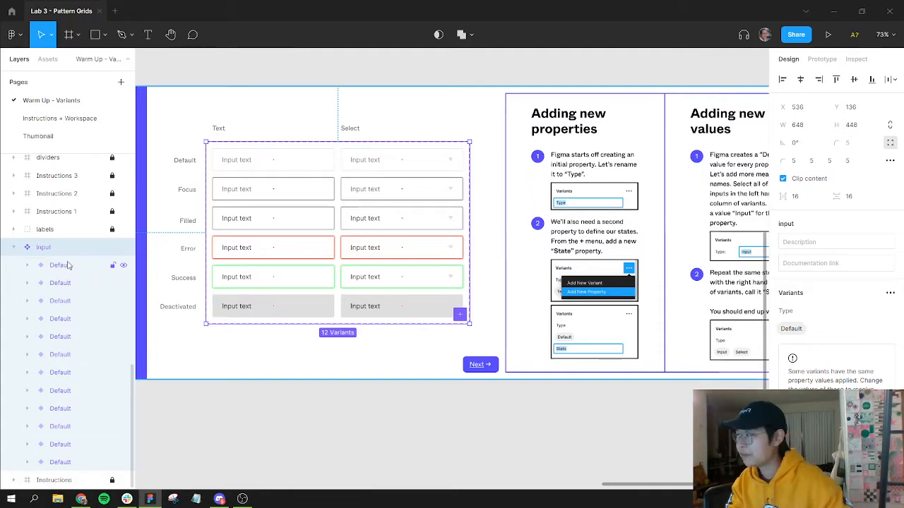
key("ctrl+shift+z")
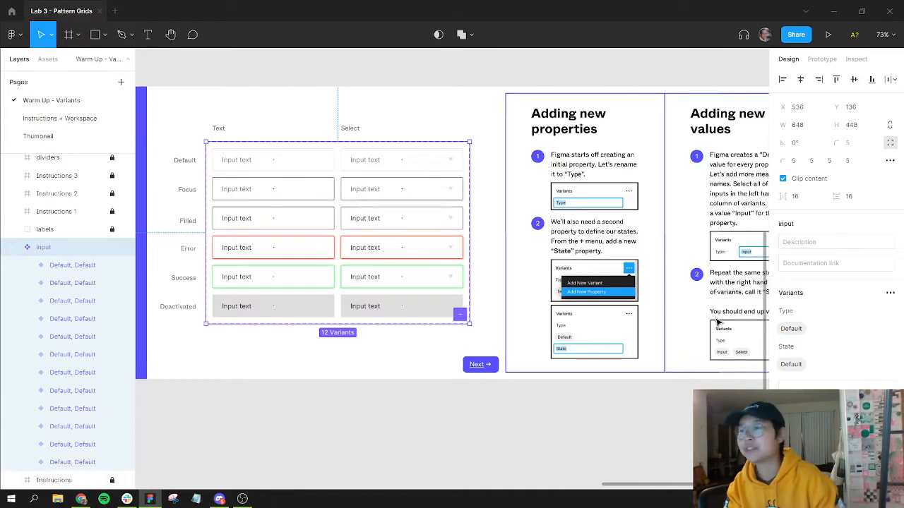
scroll(717, 170, "right", 5)
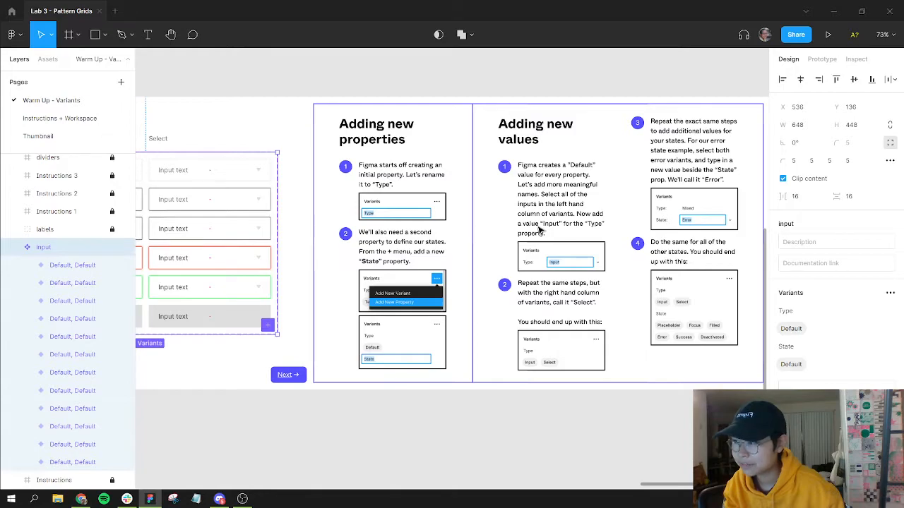
scroll(210, 201, "left", 2)
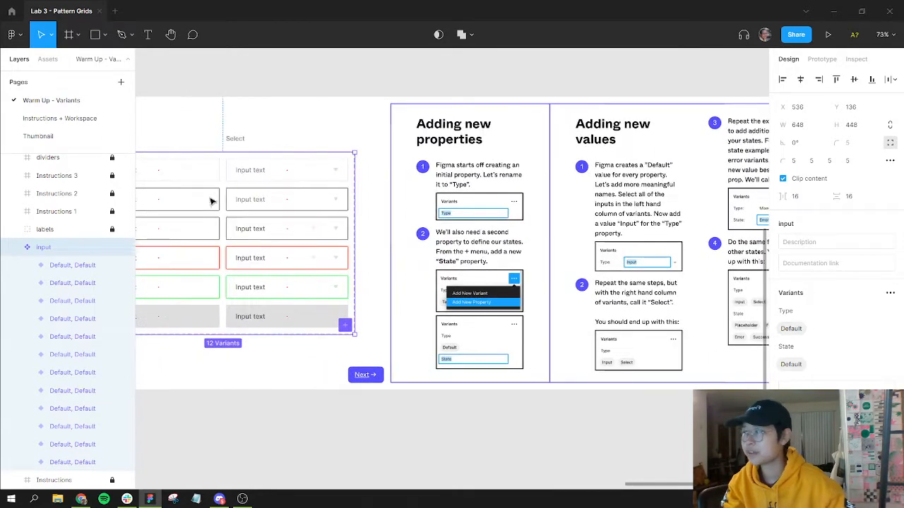
Step: Select all variants in the Text column of the input set and set their Type value to Text
left_click_drag(230, 164, 348, 161)
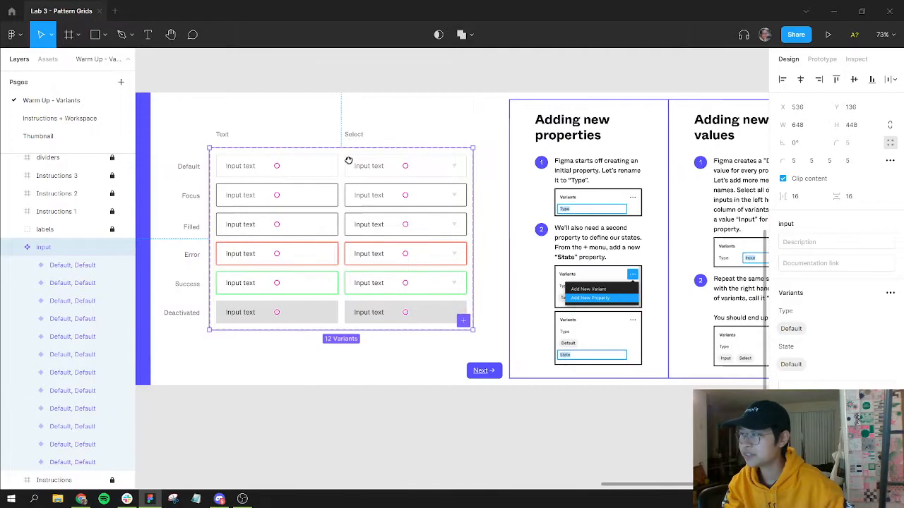
left_click(245, 172)
left_click(250, 203, "shift")
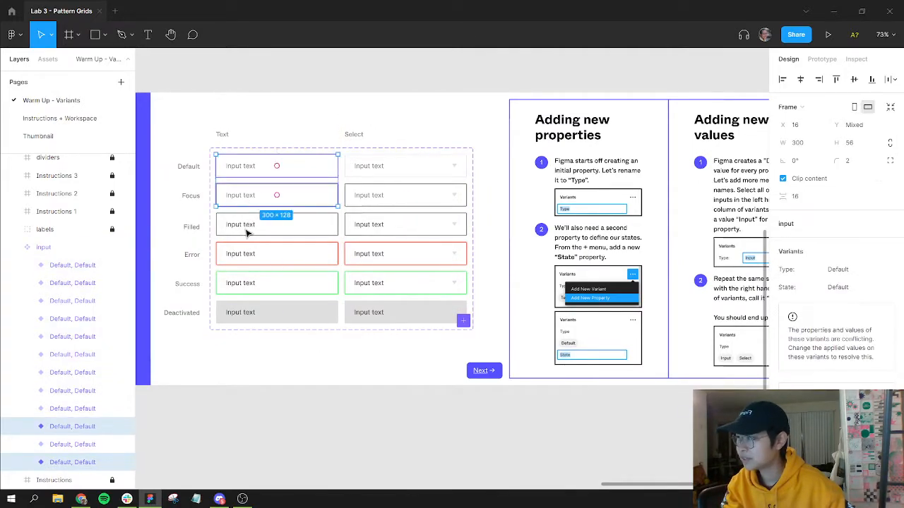
left_click(246, 233, "shift")
left_click(247, 256, "shift")
left_click(248, 286, "shift")
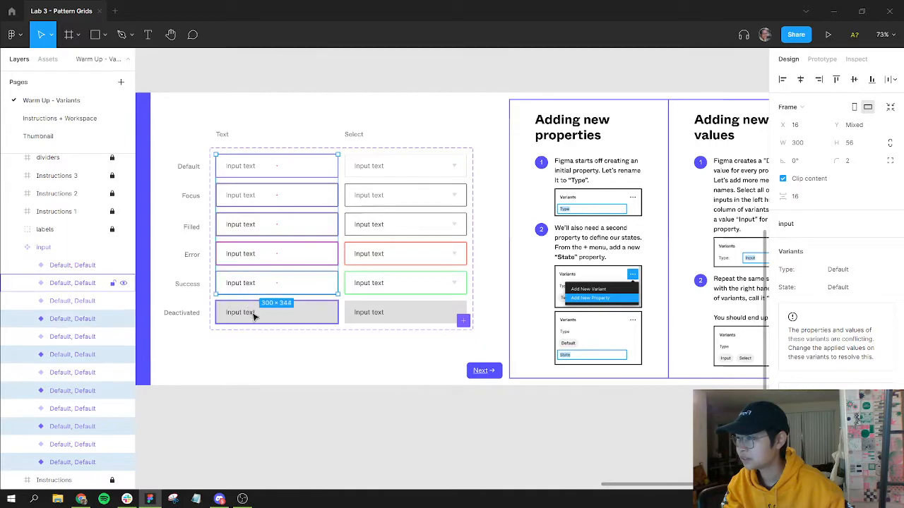
left_click(254, 316, "shift")
scroll(461, 250, "right", 5)
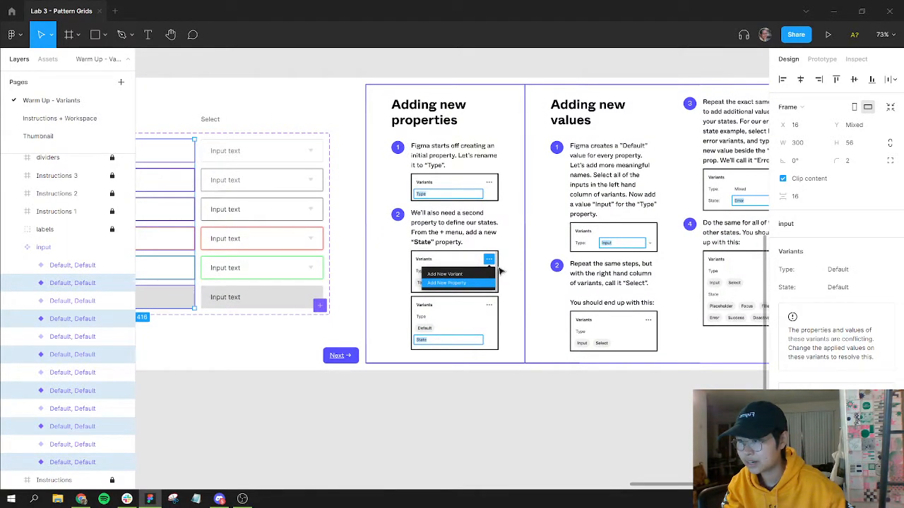
scroll(379, 270, "left", 5)
scroll(504, 269, "right", 5)
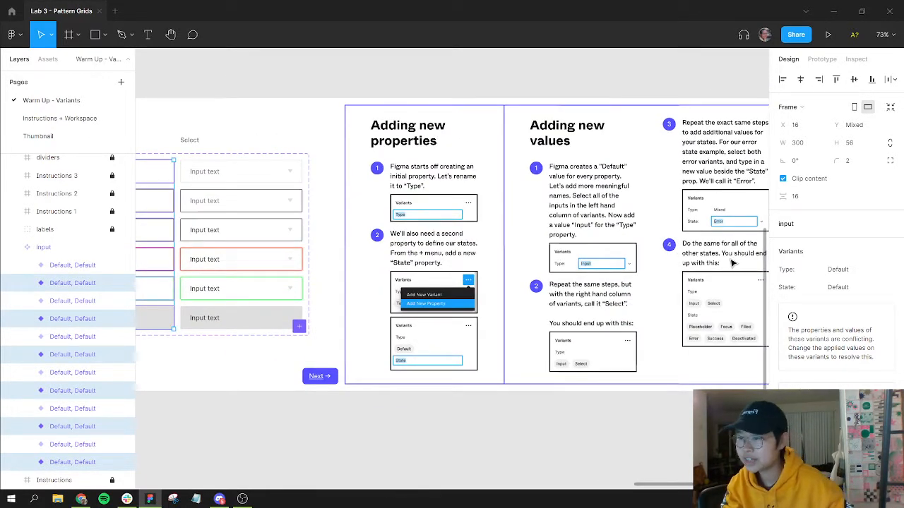
scroll(558, 253, "left", 4)
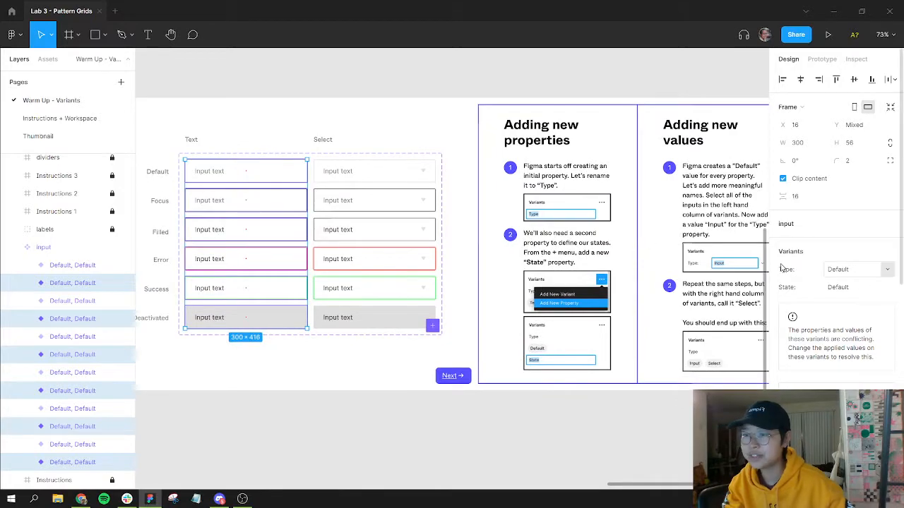
left_click(847, 274)
type("T")
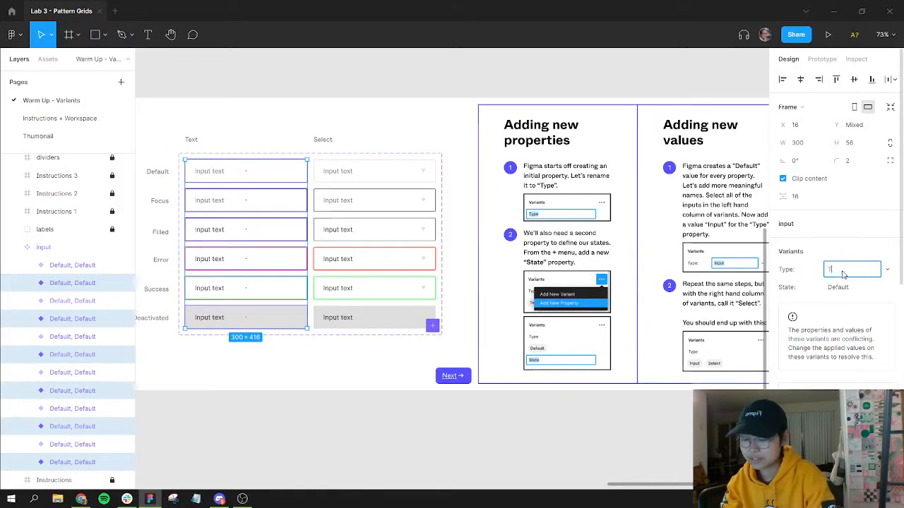
type("ext")
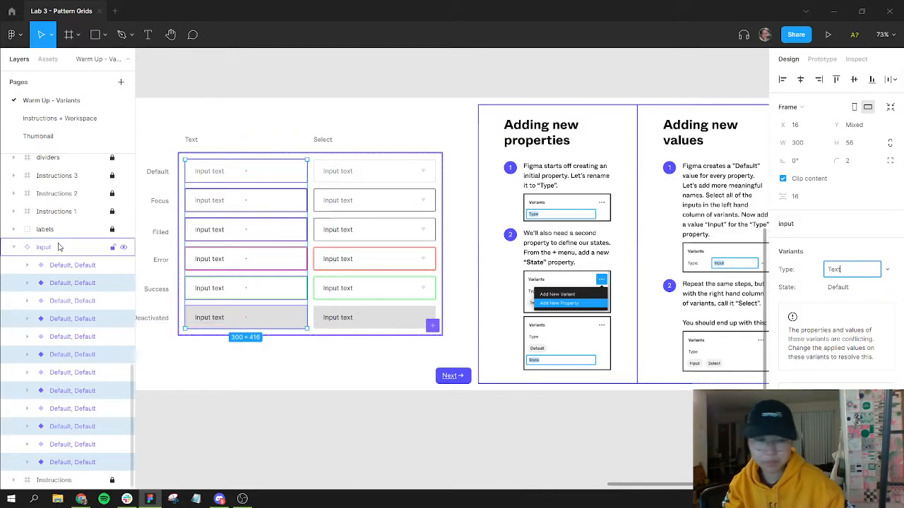
key("Return")
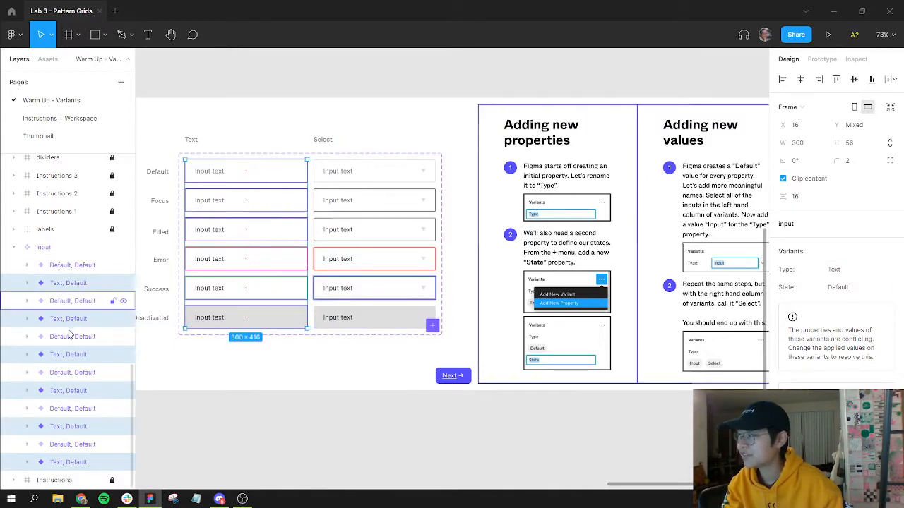
Step: Select all variants in the Select column and set their Type value to Select
left_click(360, 178)
left_click(359, 206, "shift")
left_click(355, 231, "shift")
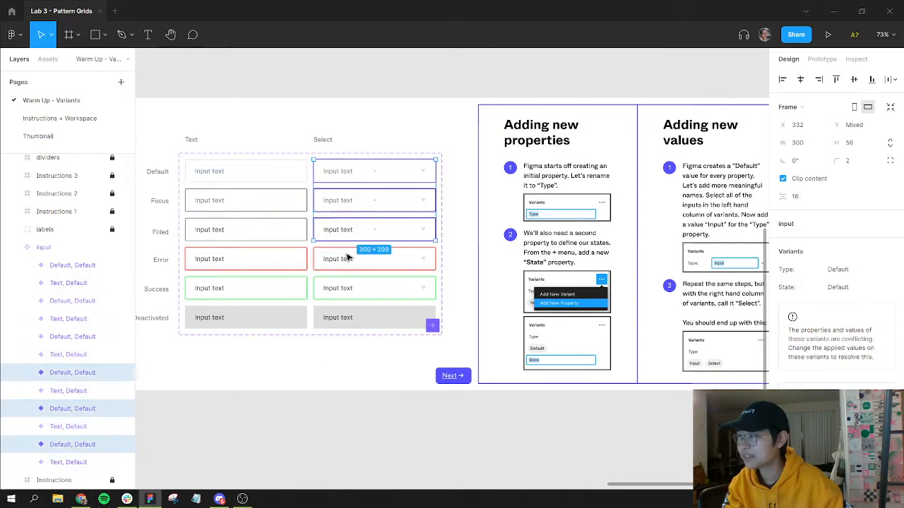
left_click(347, 264, "shift")
left_click(354, 289, "shift")
left_click(357, 319, "shift")
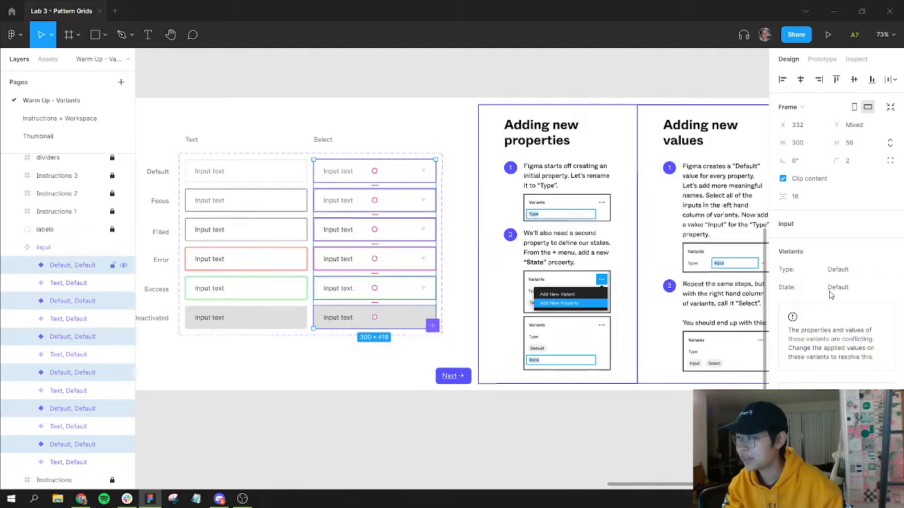
left_click(848, 269)
type("Select")
key("Return")
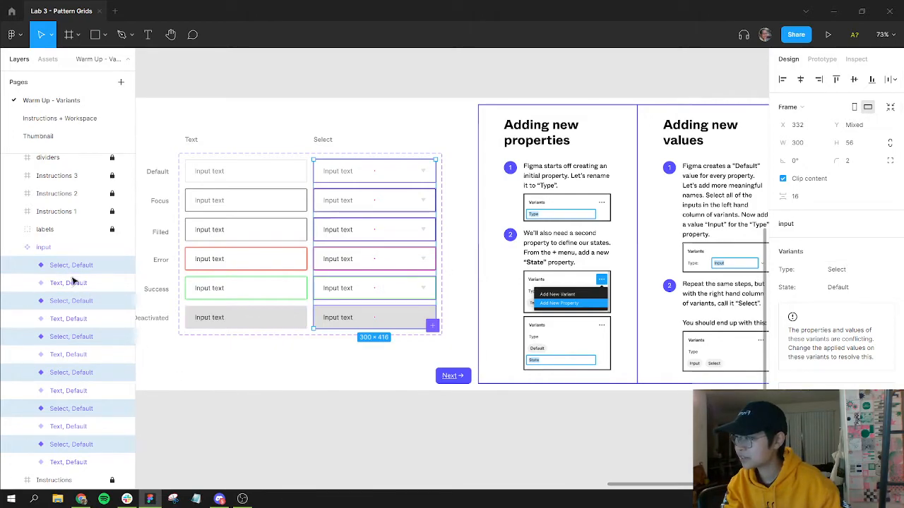
key("Escape")
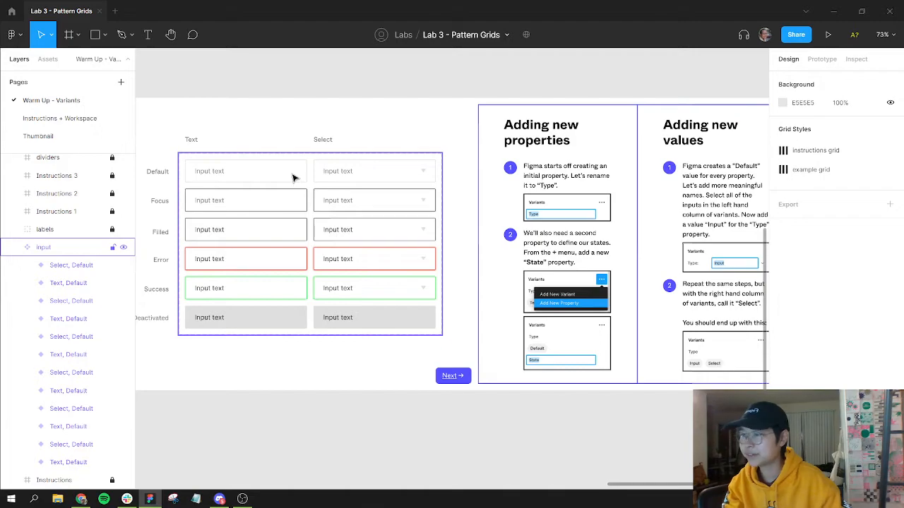
Step: Review the Adding new values instructions and the Type and State values of the Default-row variants
left_click(439, 214)
left_click_drag(642, 269, 411, 267)
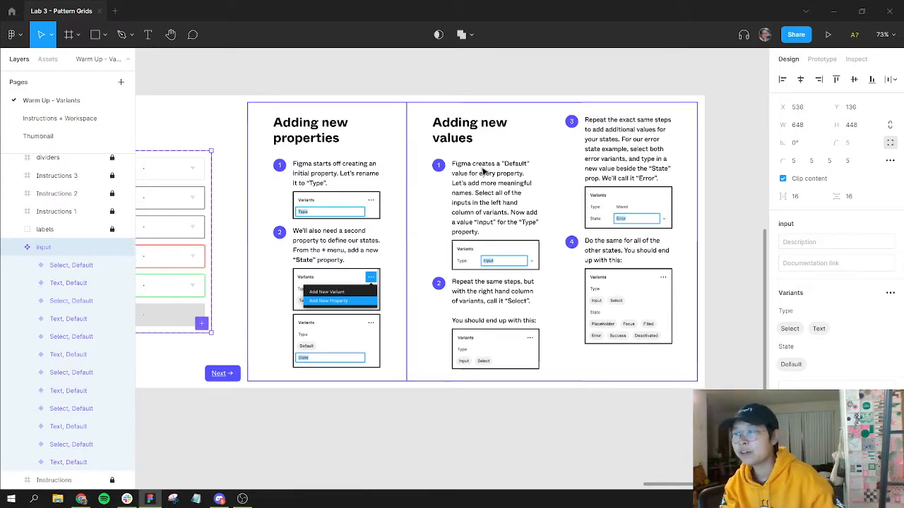
scroll(480, 169, "up", 1)
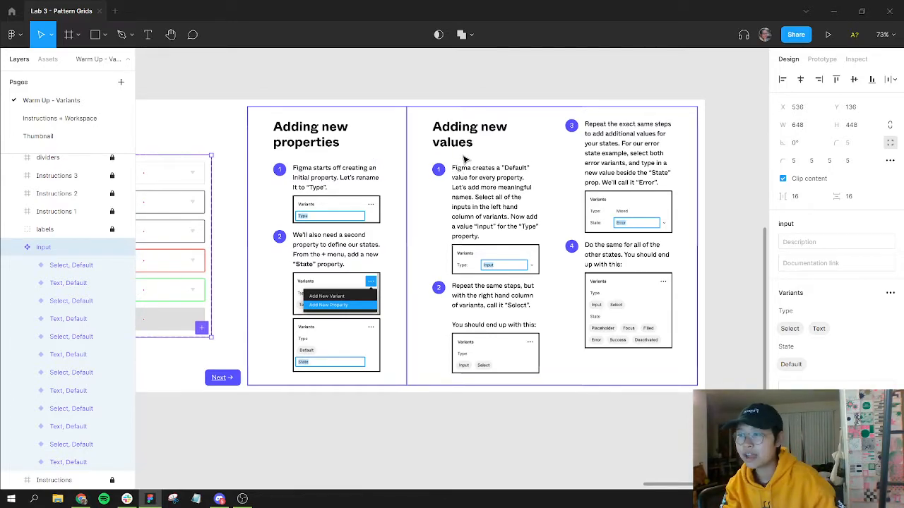
scroll(445, 226, "left", 8)
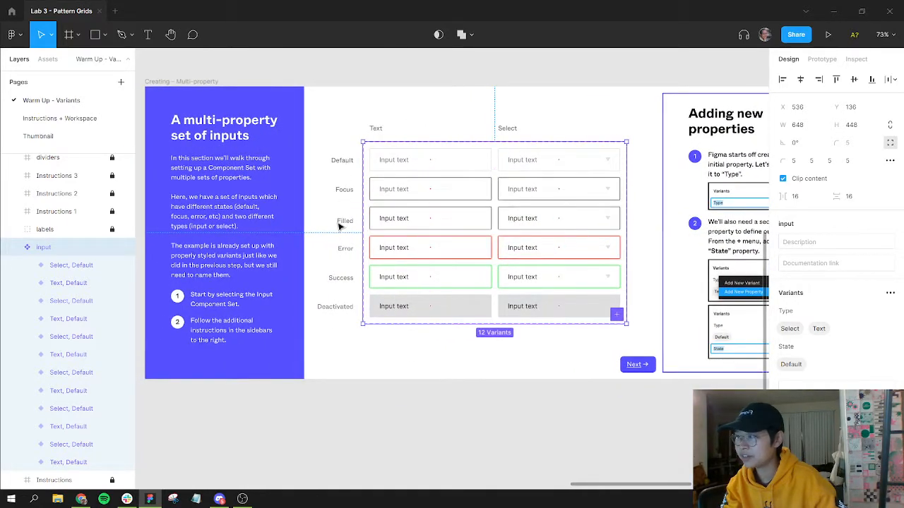
key("Escape")
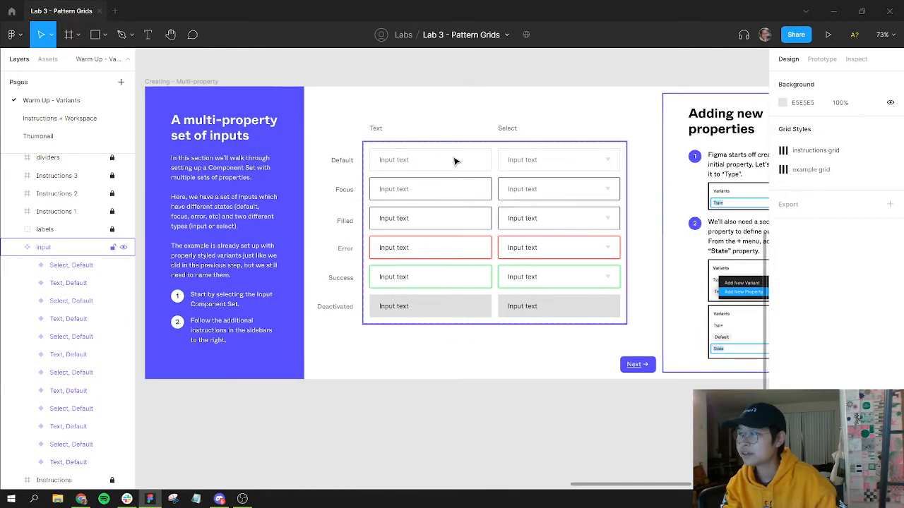
left_click(455, 161)
left_click(456, 161)
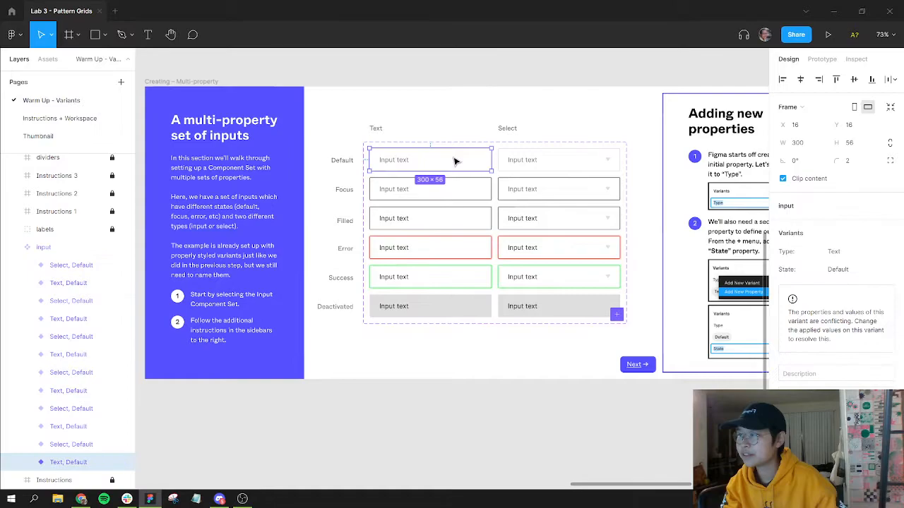
left_click(560, 161, "shift")
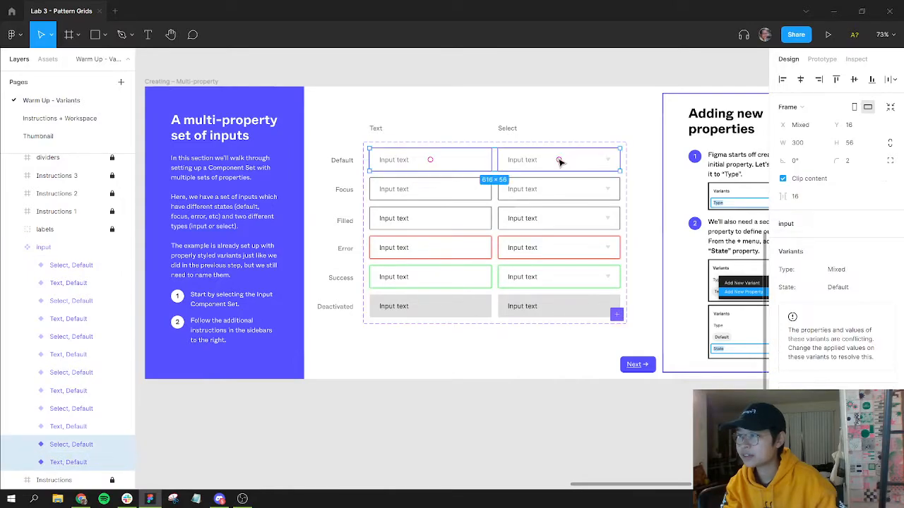
left_click(852, 292)
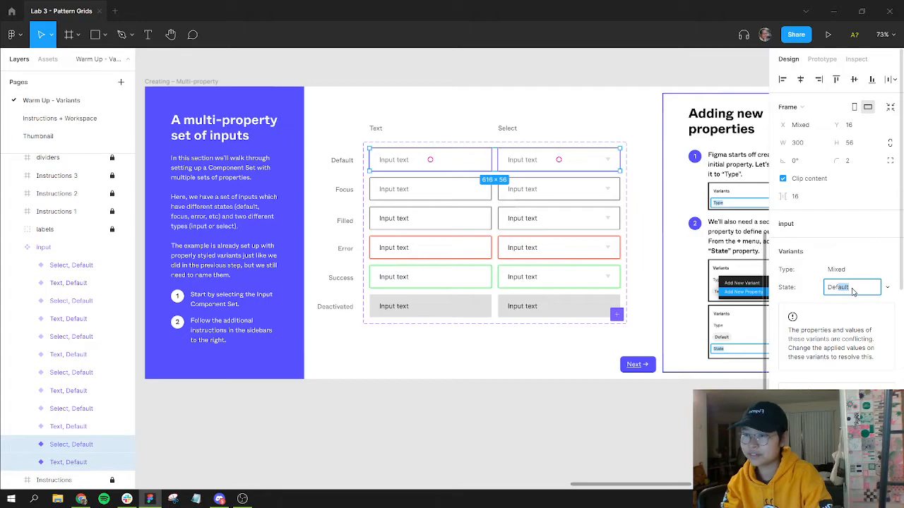
type("D")
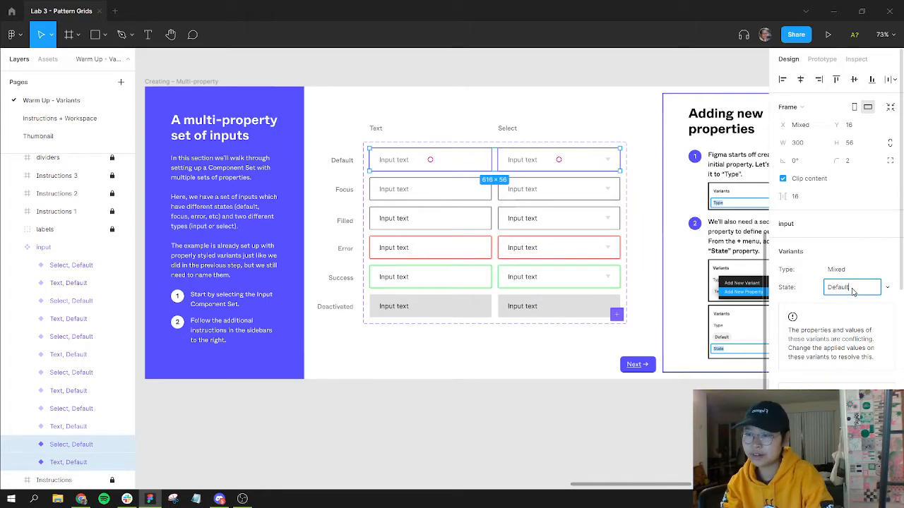
key("Return")
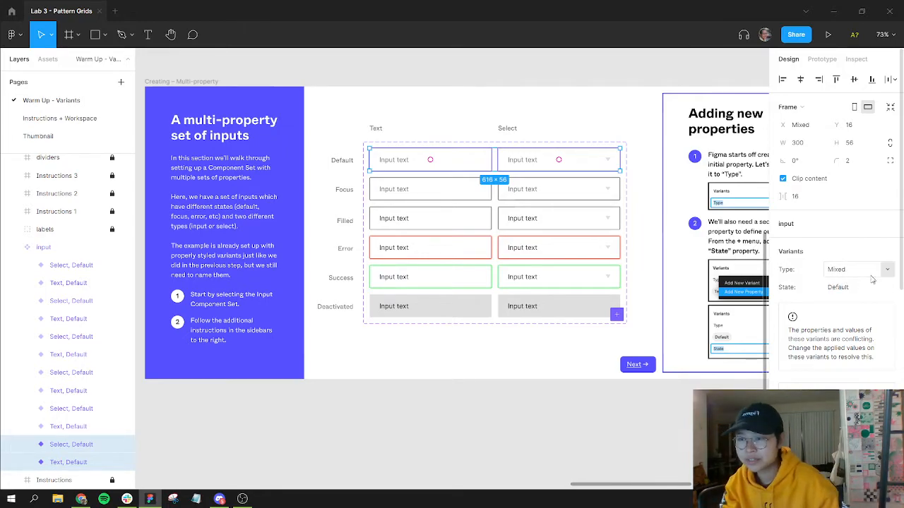
left_click(888, 270)
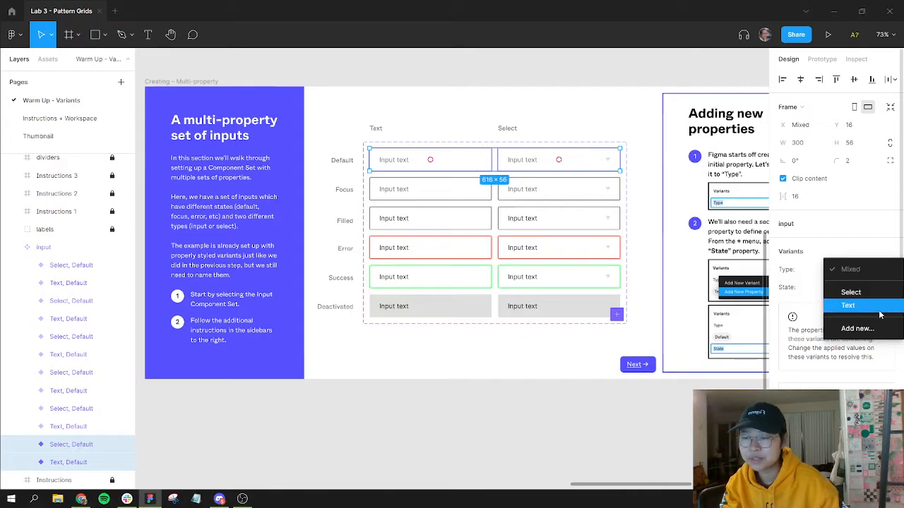
left_click(860, 252)
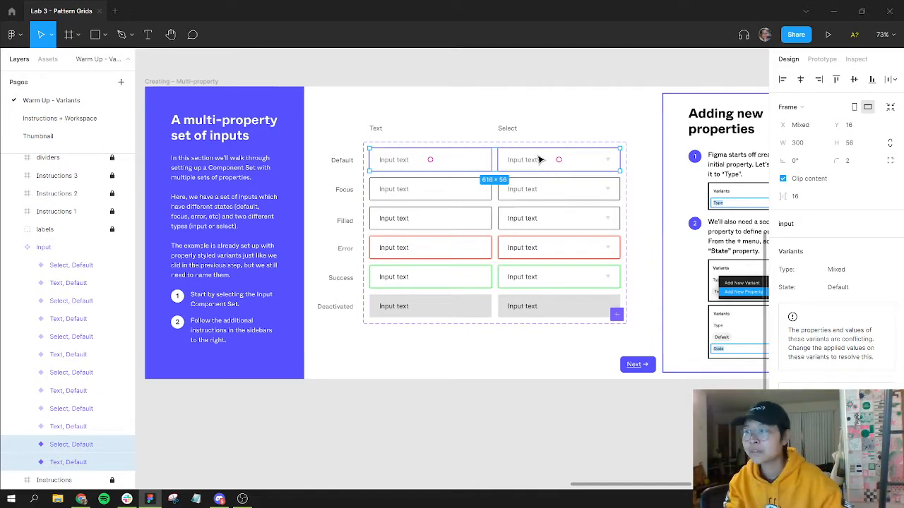
left_click(466, 193)
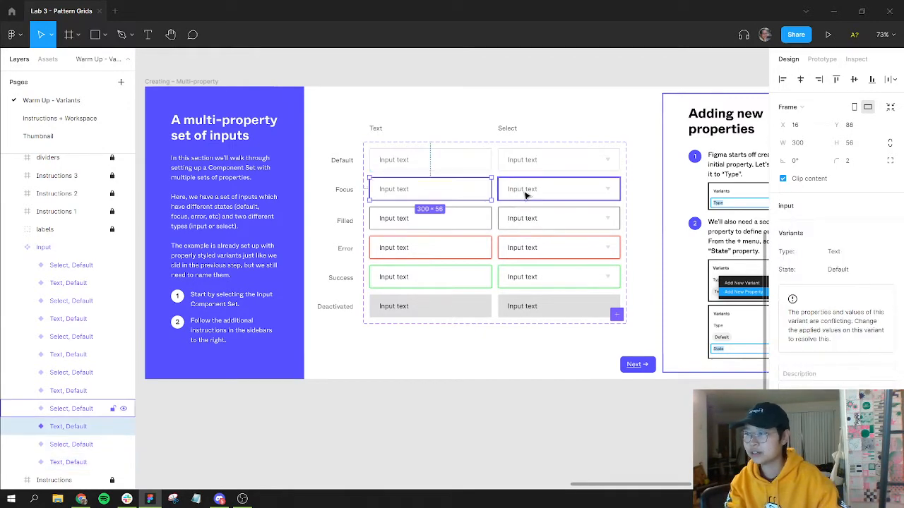
left_click(462, 219, "shift")
left_click(471, 248, "shift")
left_click(467, 281, "shift")
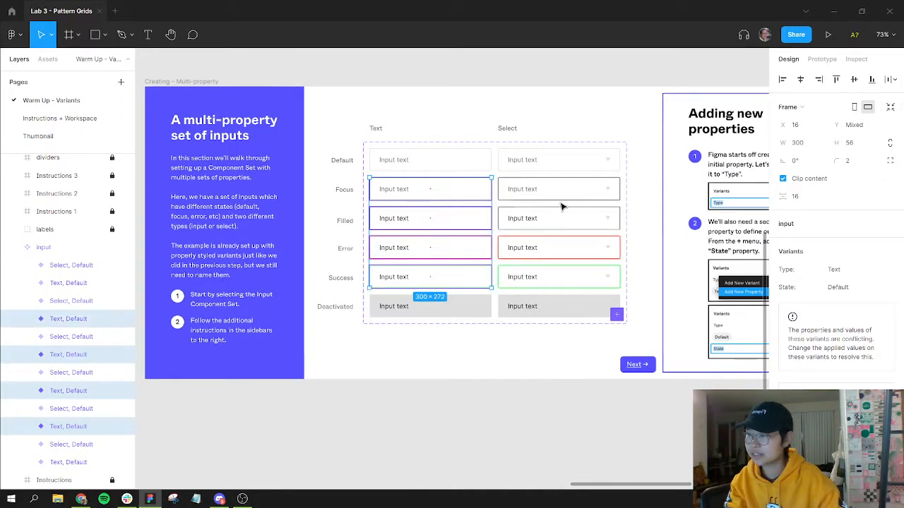
left_click(445, 163, "shift")
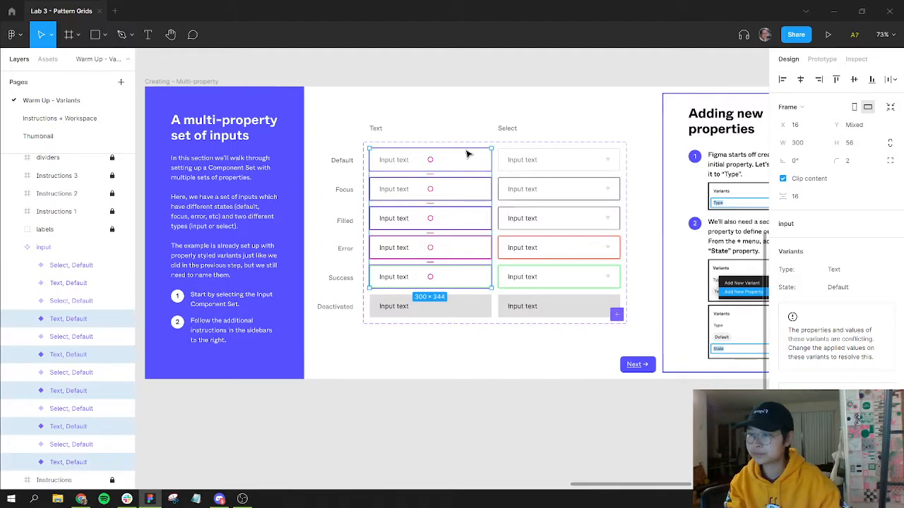
left_click(576, 165, "shift")
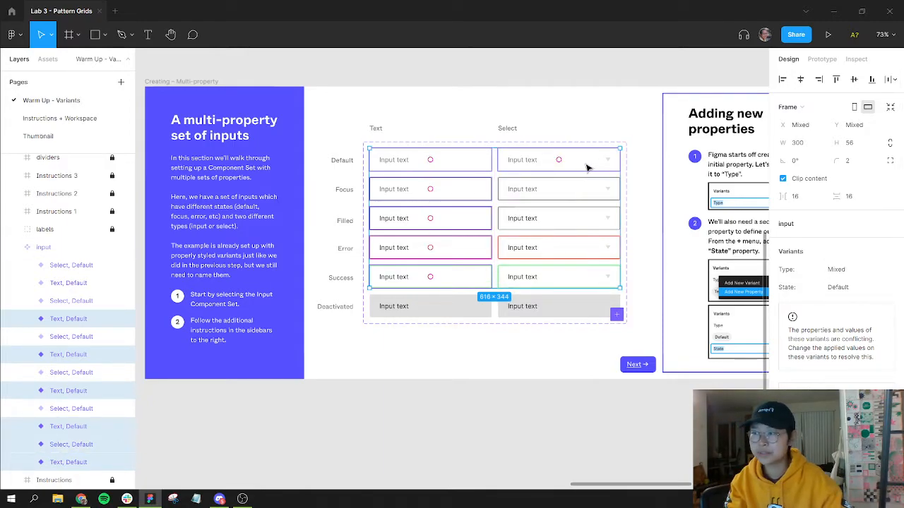
key("alt")
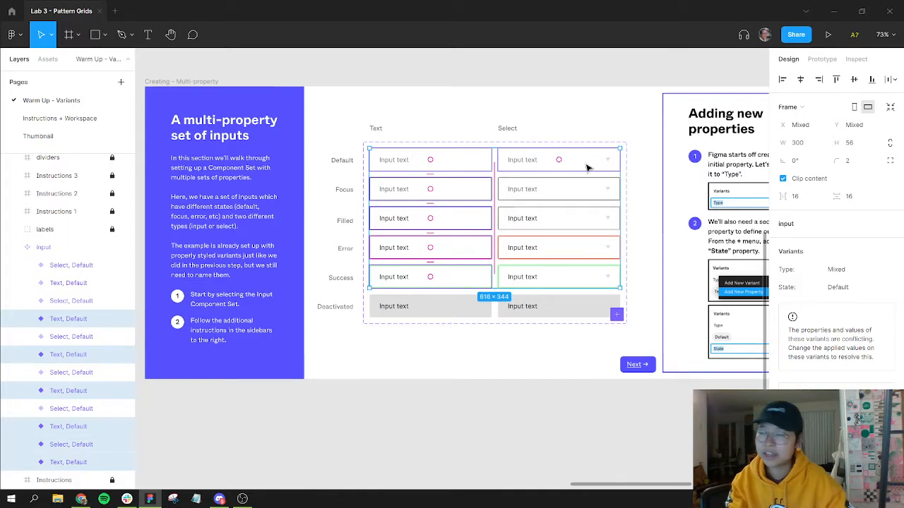
left_click(585, 133)
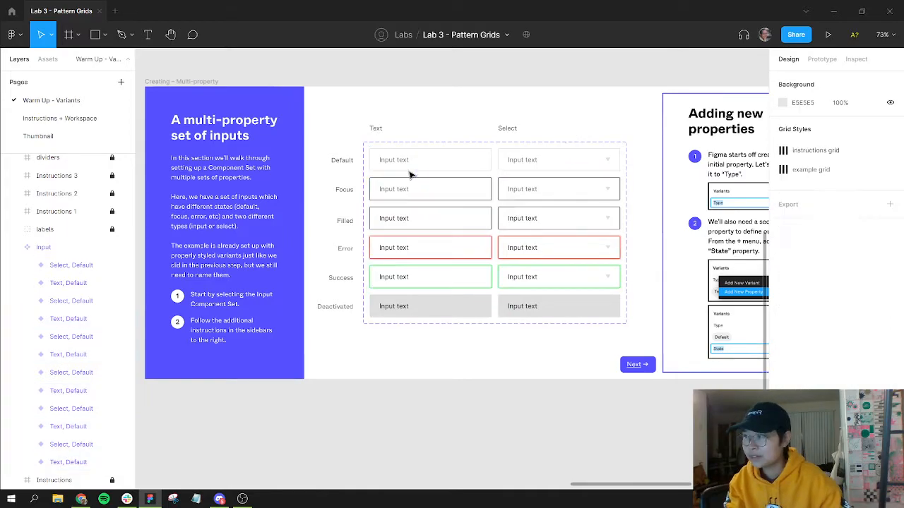
Step: Select both Focus-row input variants and set their State value to Focus
left_click(468, 193)
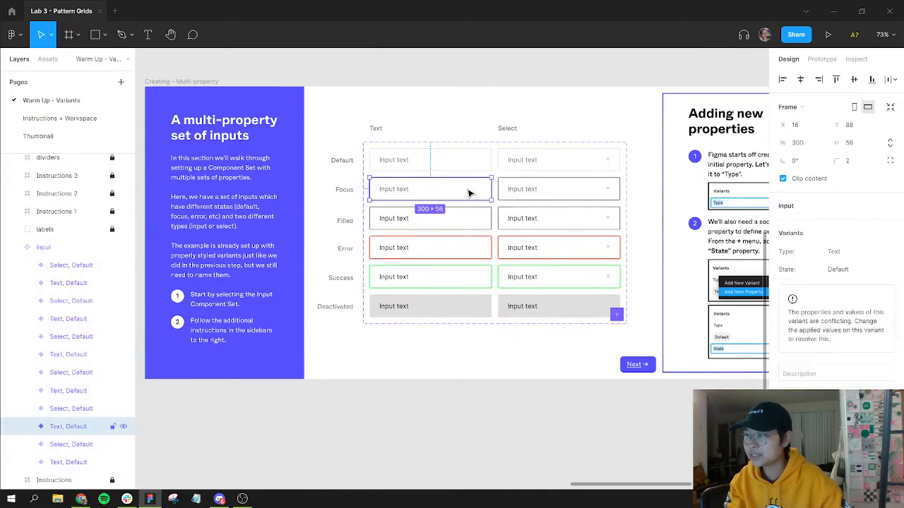
left_click(608, 189, "shift")
left_click(835, 288)
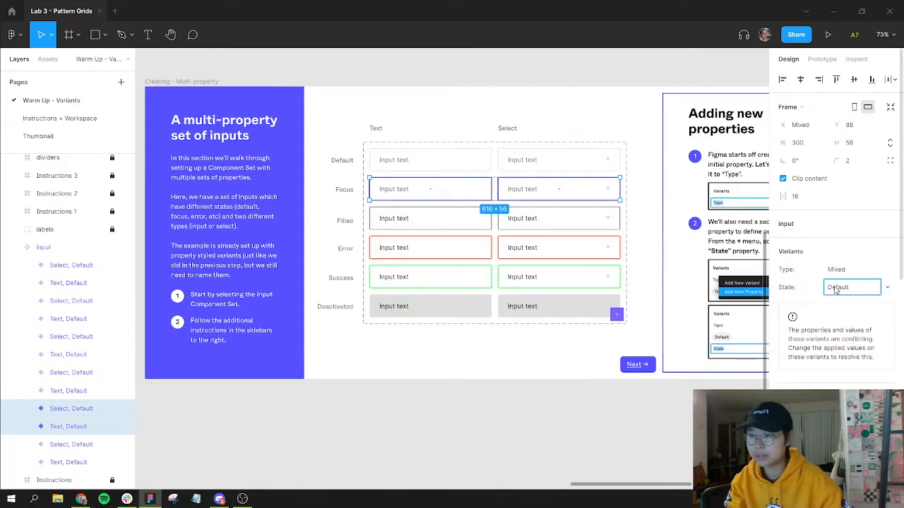
type("Focus")
key("Return")
Step: Select both Filled-row input variants and set their State value to Filled
left_click(448, 222)
left_click(537, 221, "shift")
left_click(858, 288)
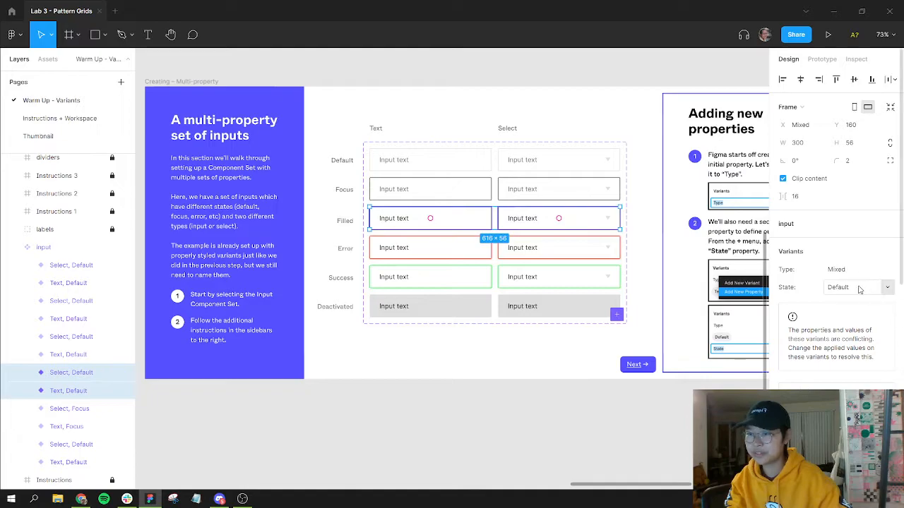
type("Filled")
key("Return")
Step: Select both Error-row input variants and set their State value to Error
left_click(406, 248)
left_click(560, 252, "shift")
left_click(853, 287)
type("E")
key("Return")
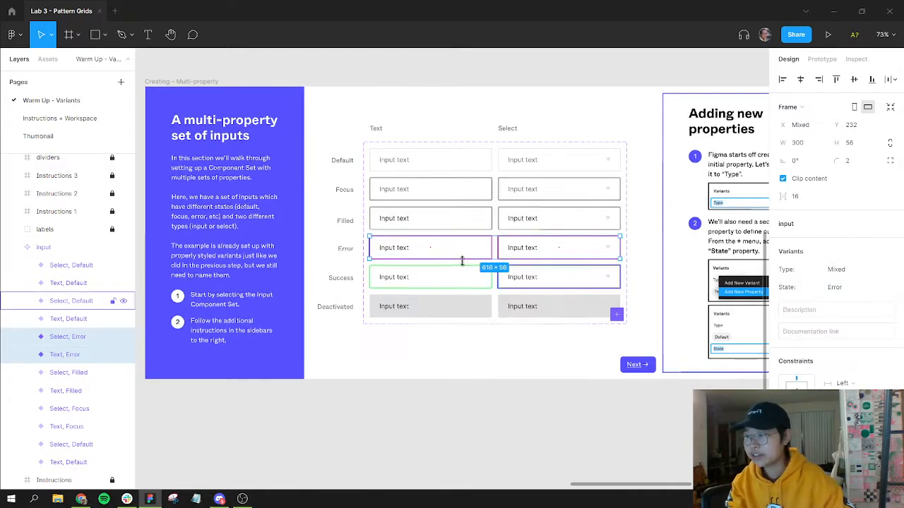
Step: Select both Success-row input variants and set their State value to Success
left_click(479, 276)
left_click(611, 281, "shift")
left_click(847, 287)
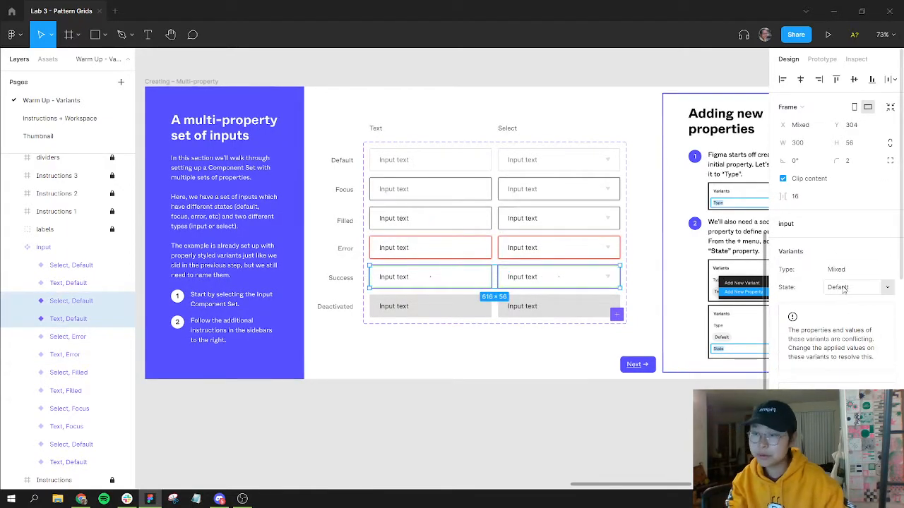
type("S")
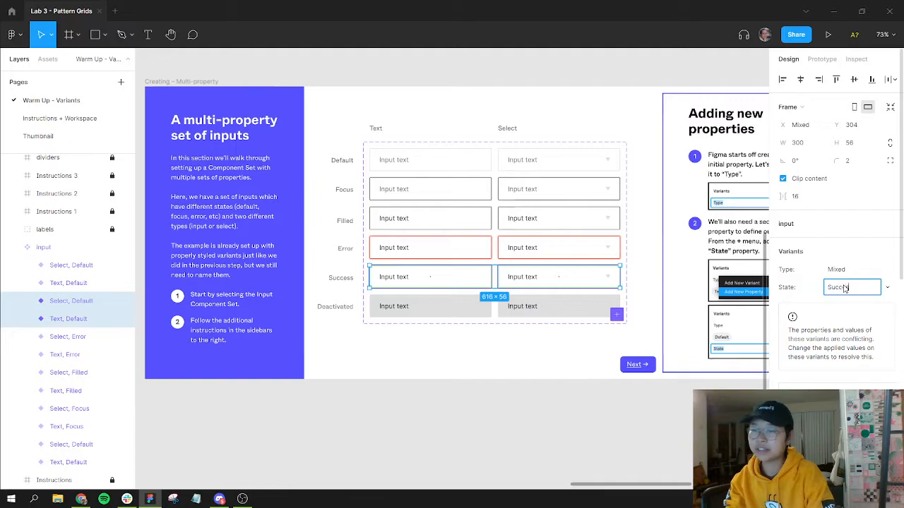
type("uccess")
key("Return")
Step: Try setting the Deactivated-row variants' State to Deactivated, then undo that change
left_click(469, 307)
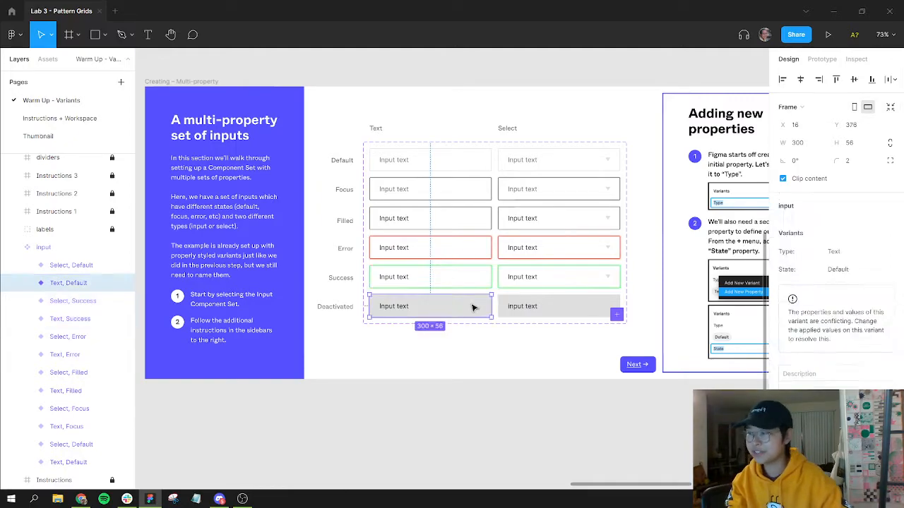
left_click(549, 314, "shift")
left_click(844, 287)
type("D")
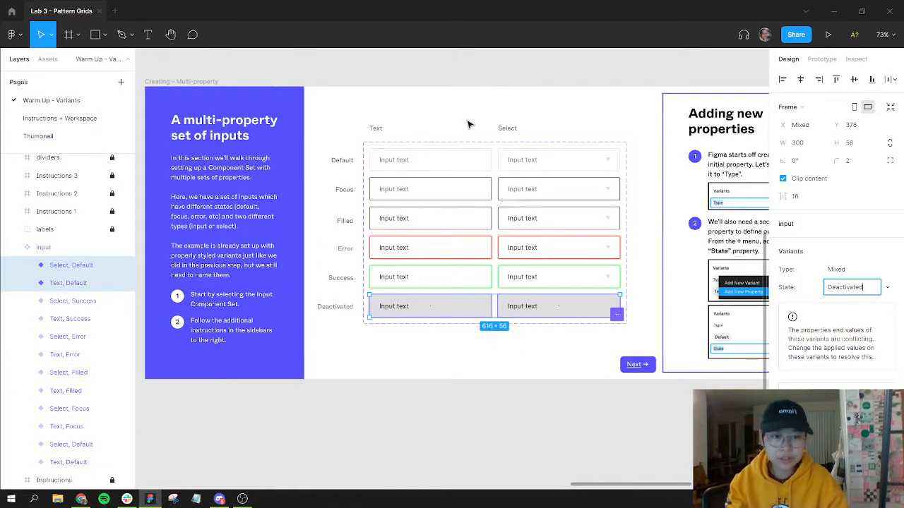
key("Return")
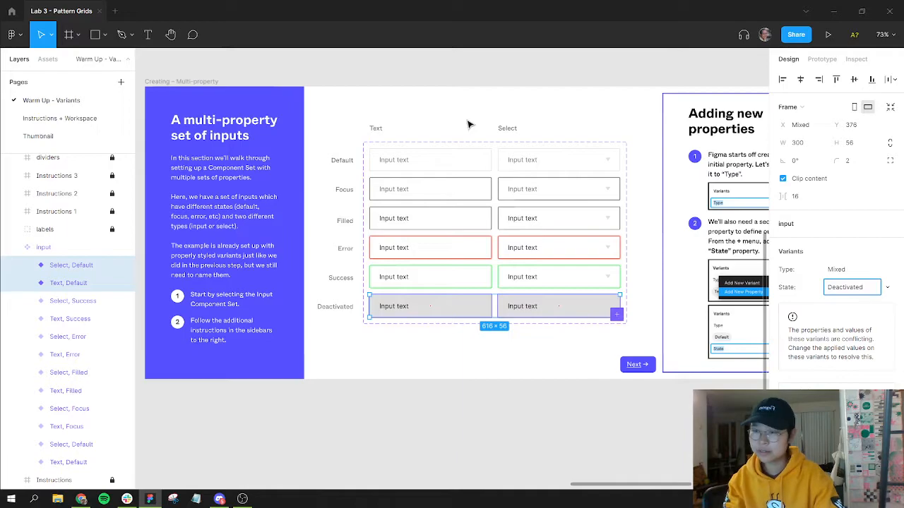
key("Return")
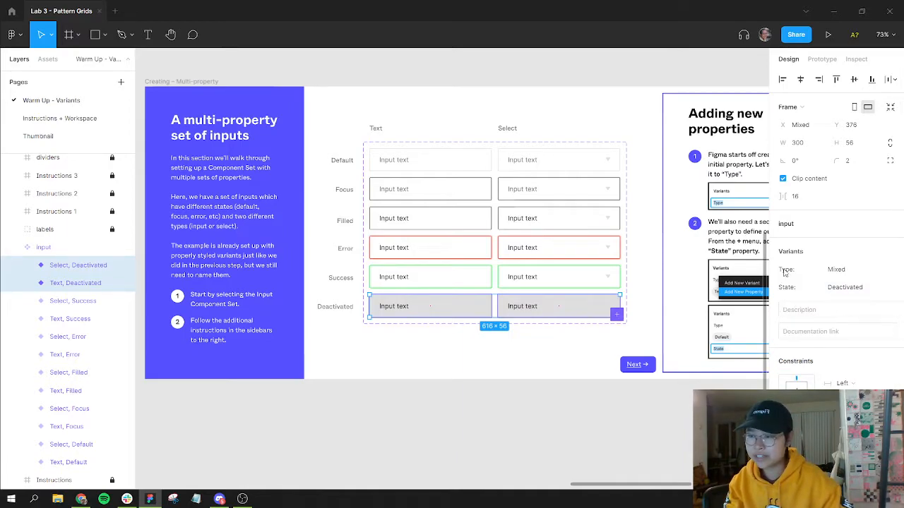
left_click(403, 349)
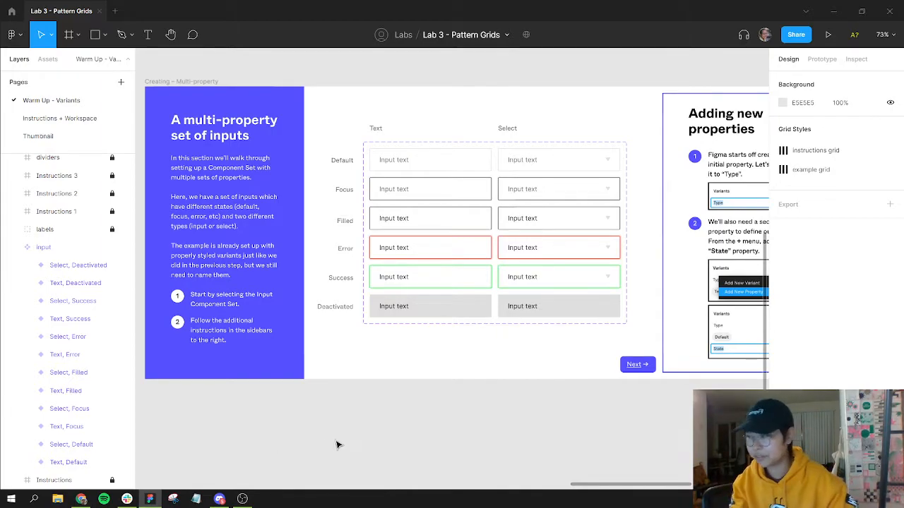
key("ctrl+z")
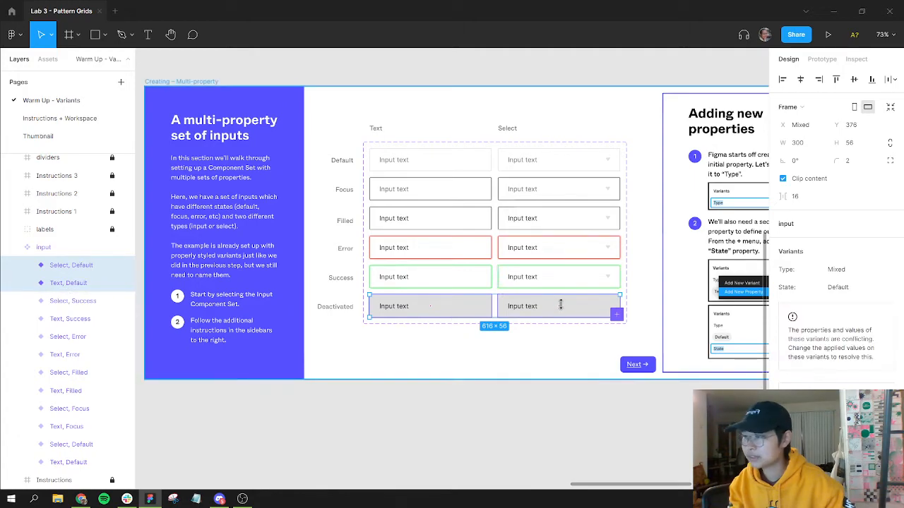
Step: Set the State value of both Deactivated-row input variants to Deactivated
left_click(541, 398)
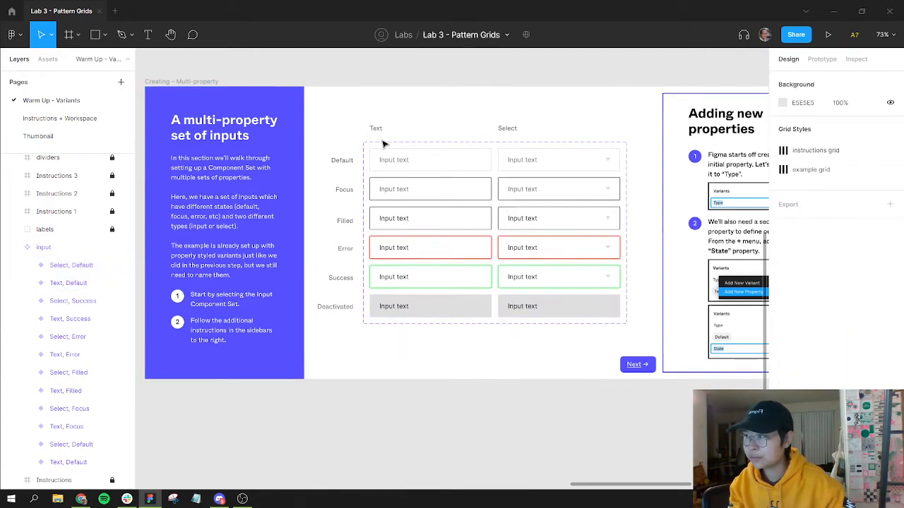
left_click(389, 144)
scroll(841, 341, "down", 3)
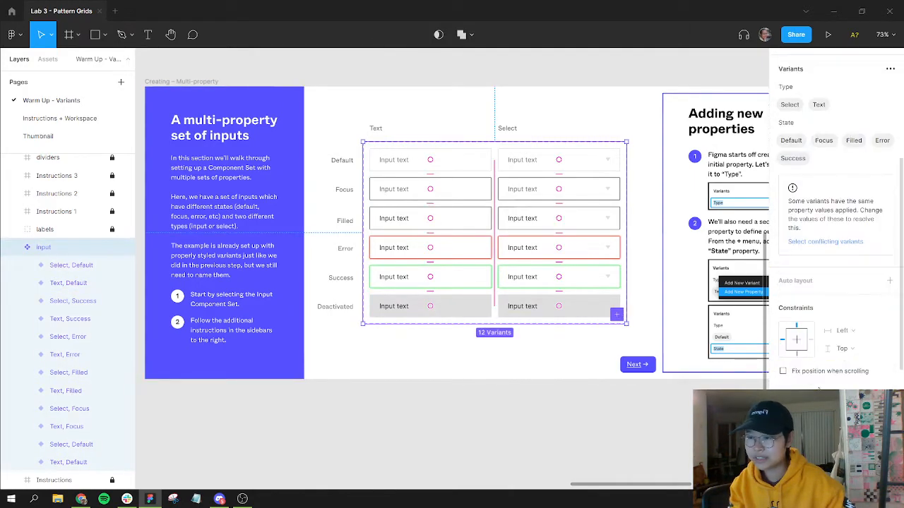
left_click(848, 244)
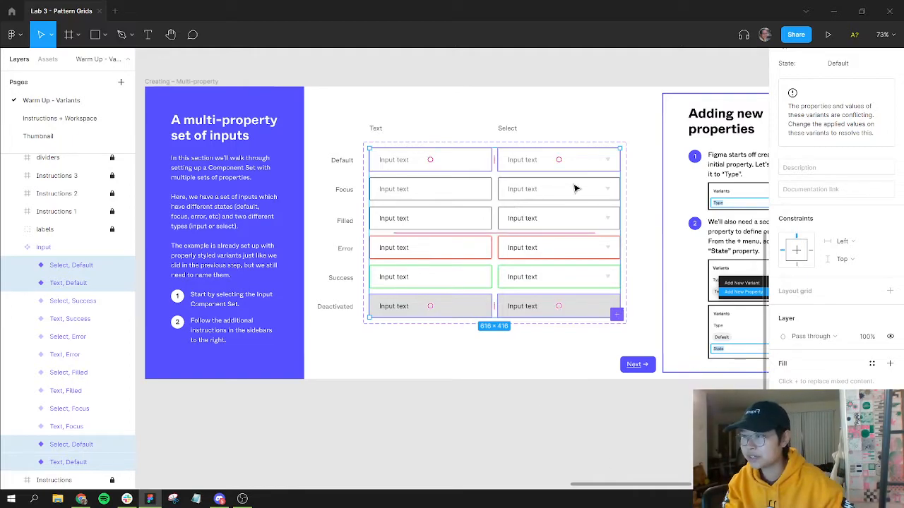
scroll(468, 186, "up", 5)
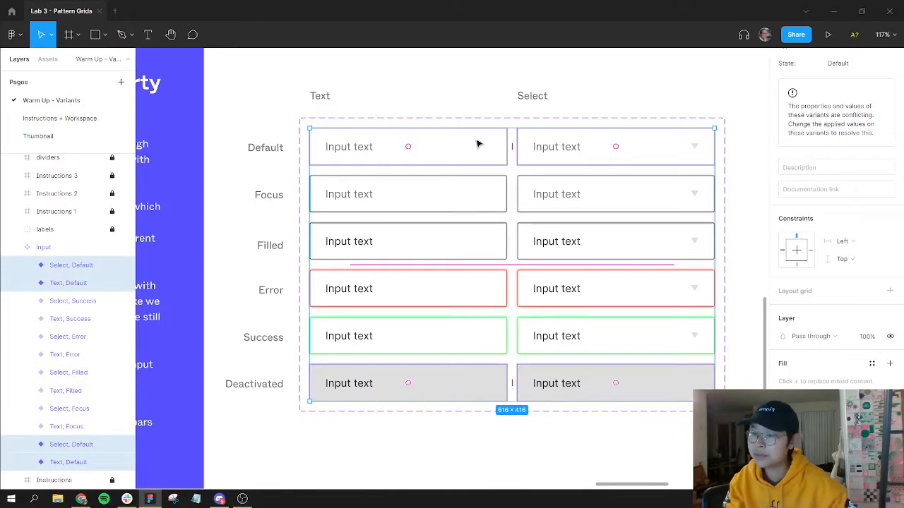
left_click(568, 423)
double_click(491, 394)
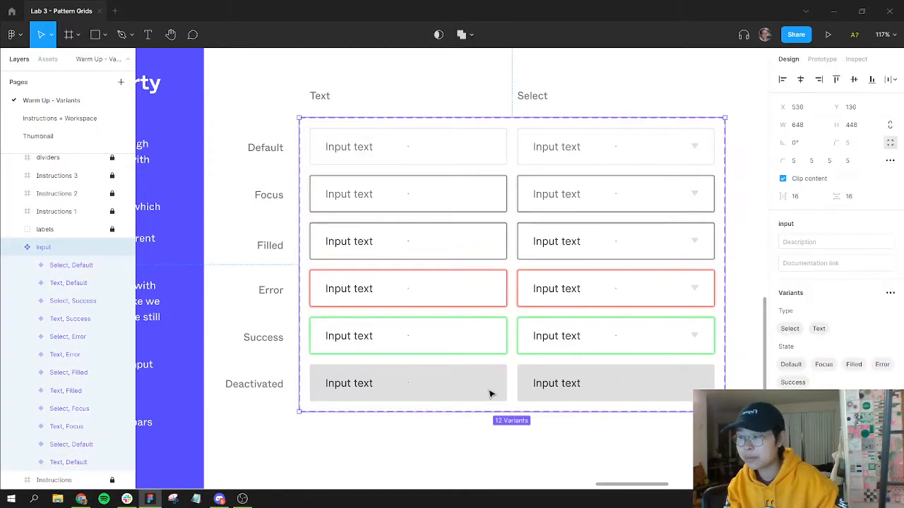
left_click(592, 394, "shift")
left_click(851, 288)
type("Deactiv")
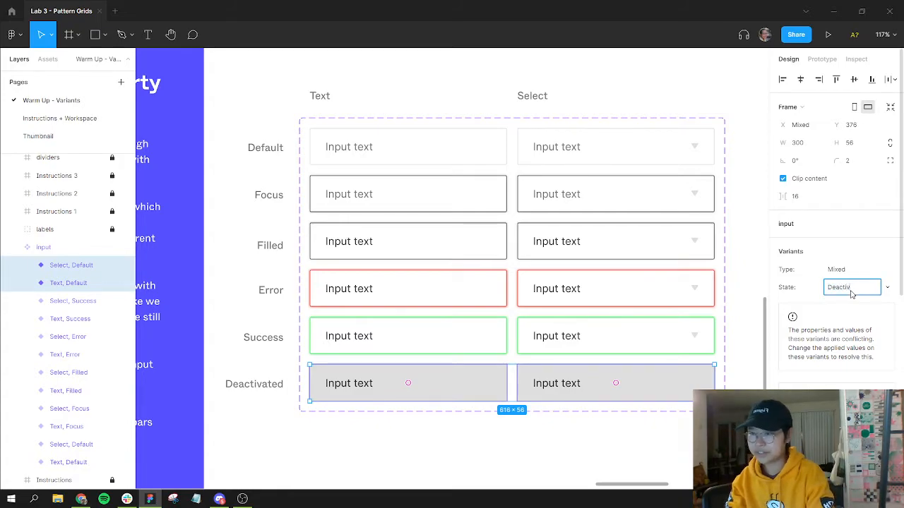
key("Return")
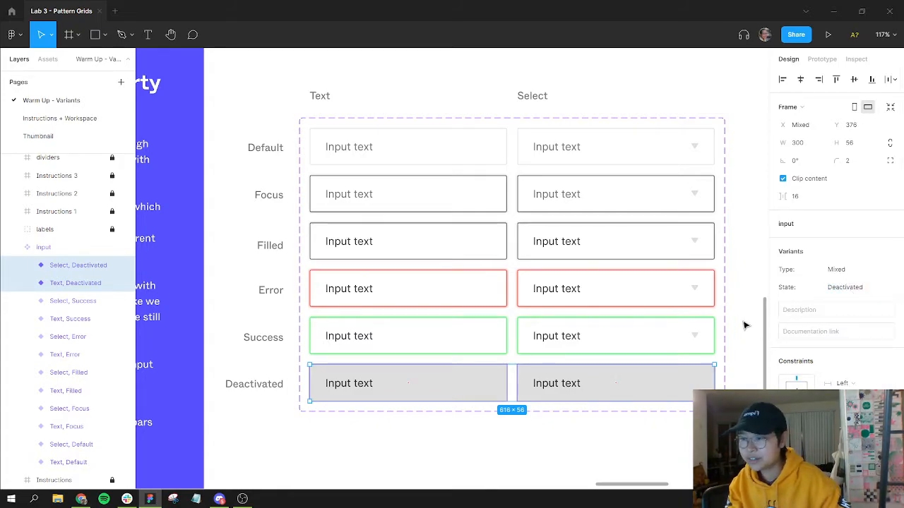
Step: Review the Adding new values instructions and the input set's Type and State values
left_click(723, 338)
scroll(714, 343, "up", 3)
scroll(713, 343, "down", 6)
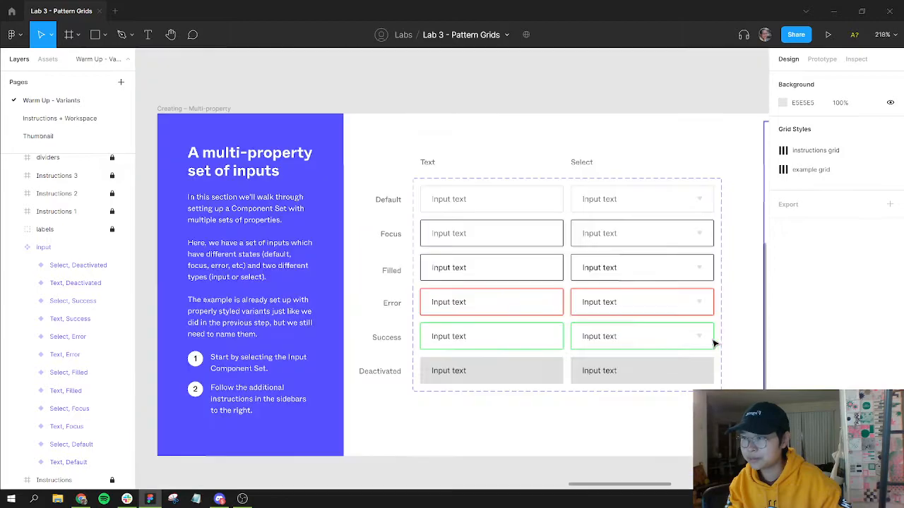
scroll(721, 306, "right", 5)
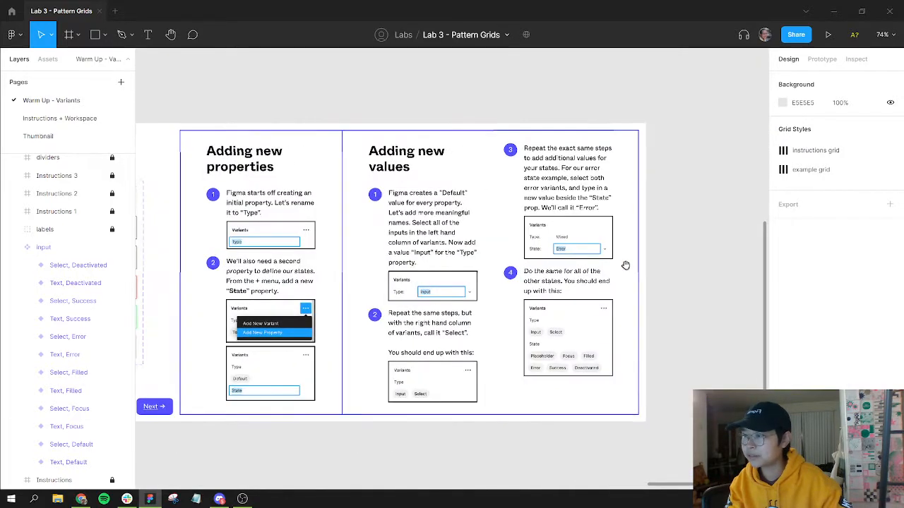
scroll(626, 262, "right", 5)
left_click_drag(260, 389, 665, 264)
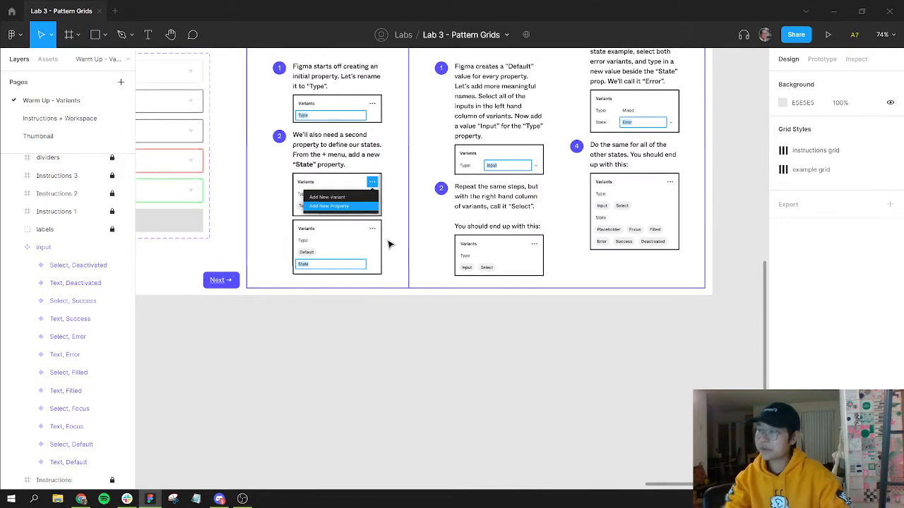
left_click_drag(264, 228, 576, 282)
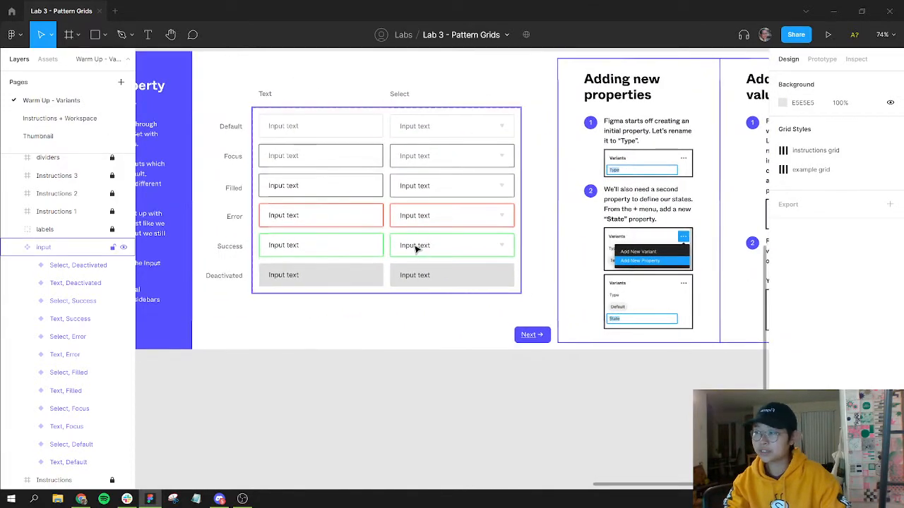
left_click(326, 222)
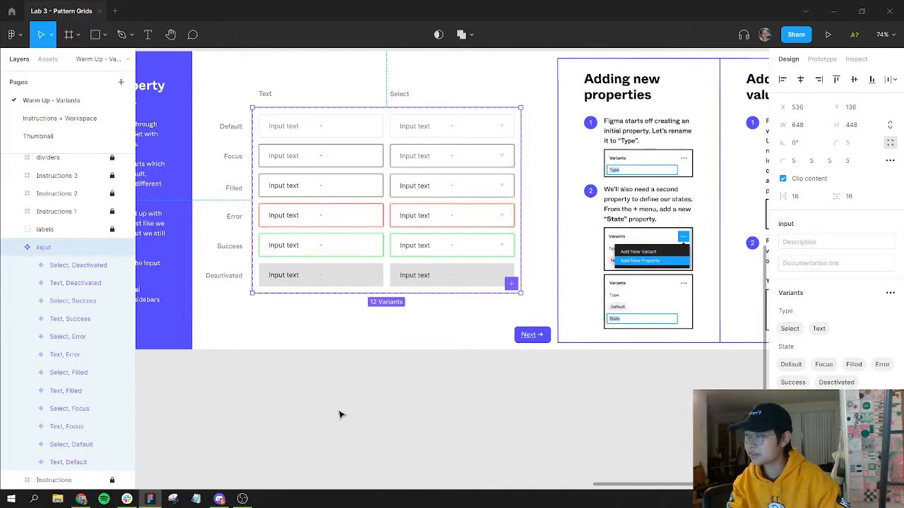
left_click(339, 415)
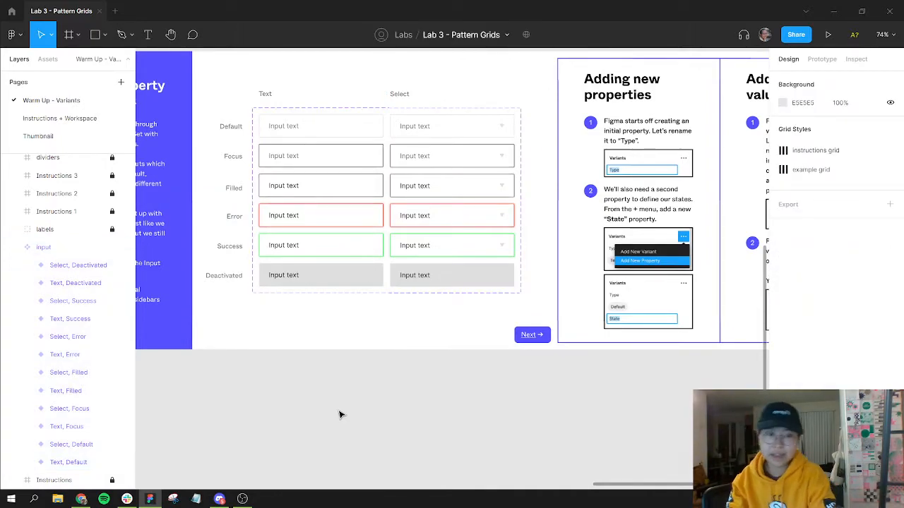
Step: Place an instance of the local input component from the Creating – Multi-property set onto the empty canvas below the frame
key("shift+i")
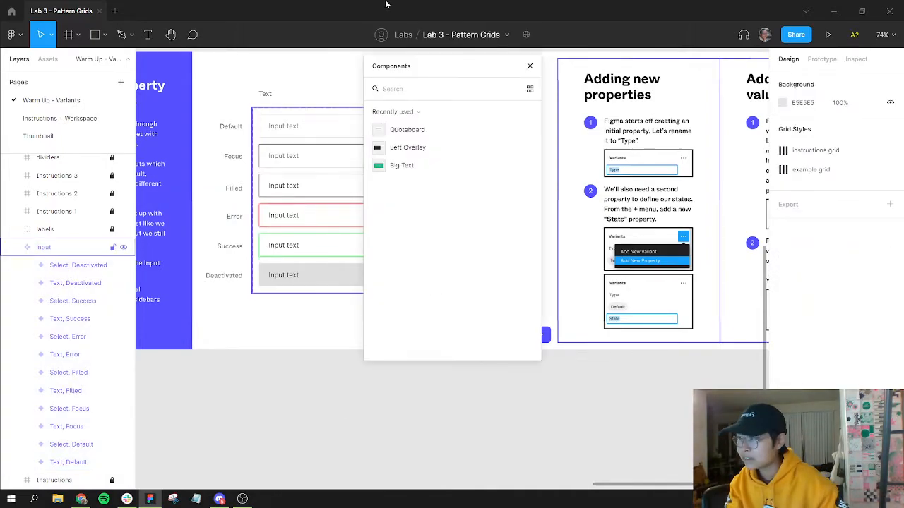
left_click(417, 115)
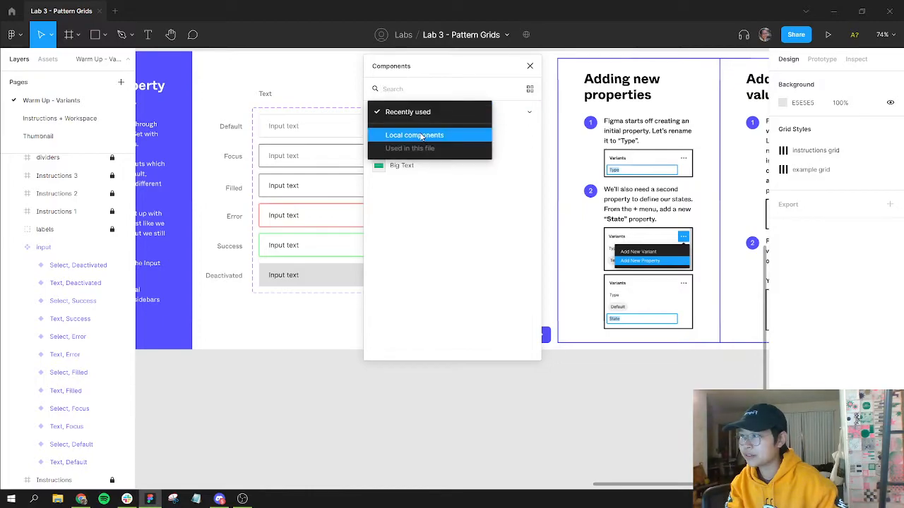
left_click(417, 133)
left_click(528, 166)
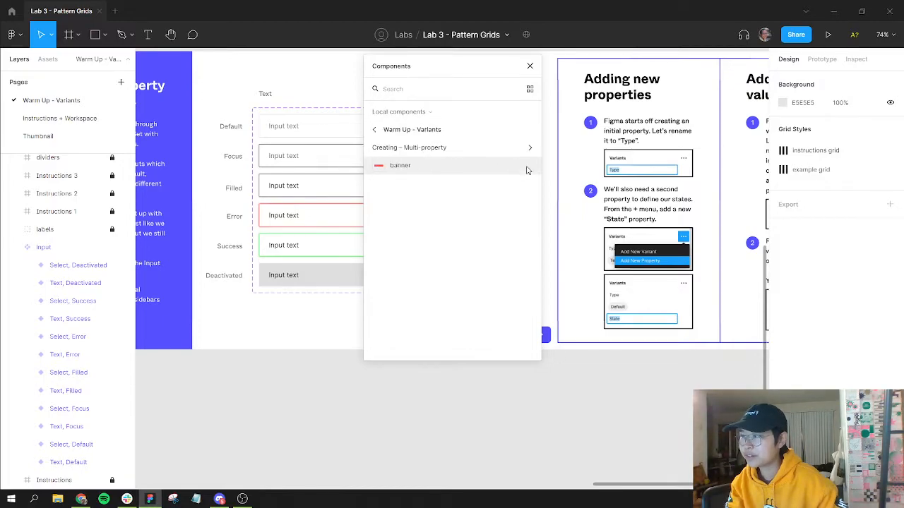
left_click(497, 147)
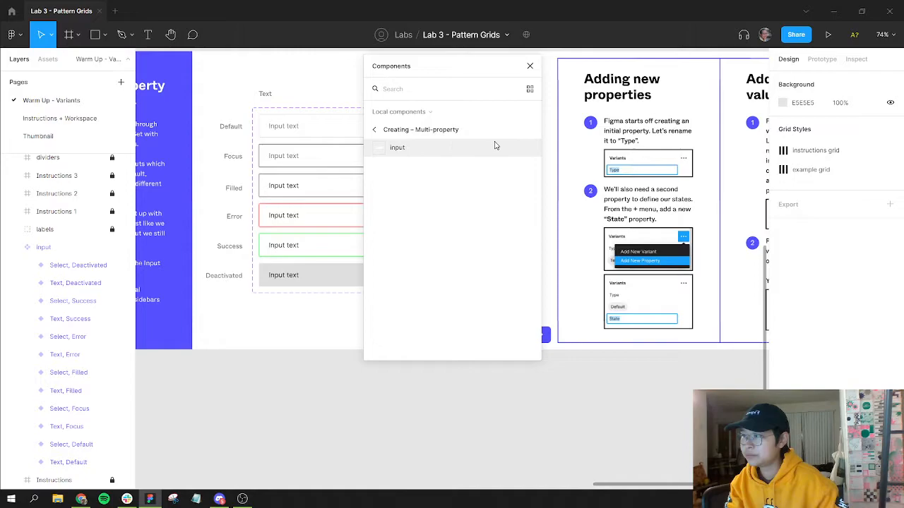
left_click(396, 130)
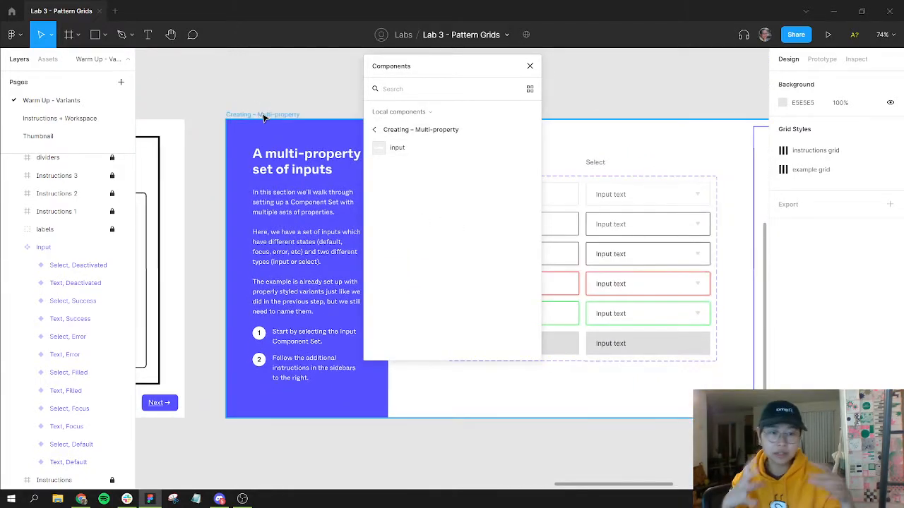
left_click_drag(608, 285, 572, 107)
left_click_drag(462, 152, 653, 310)
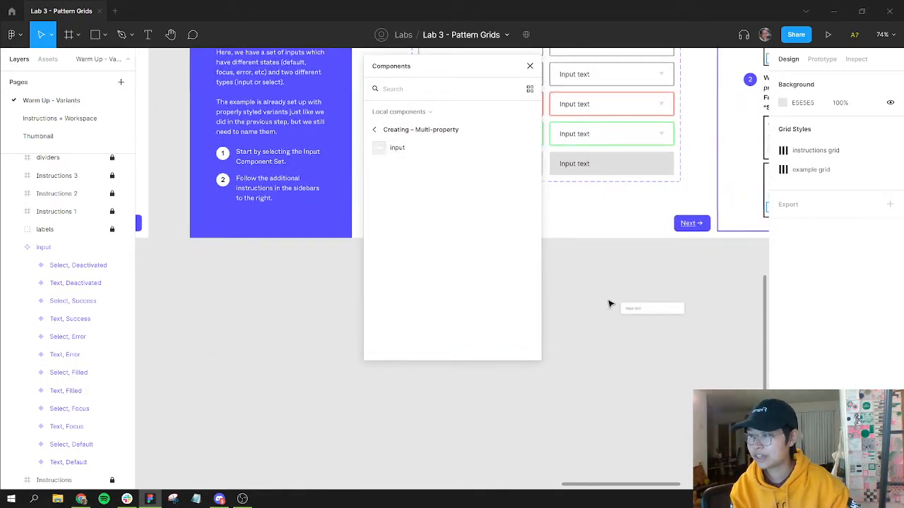
left_click_drag(638, 279, 539, 235)
scroll(614, 276, "down", 2)
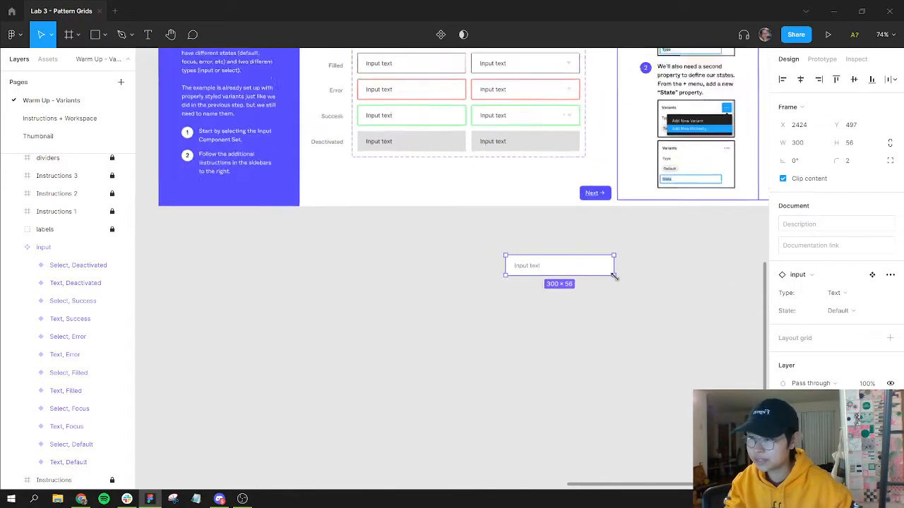
scroll(550, 273, "up", 5)
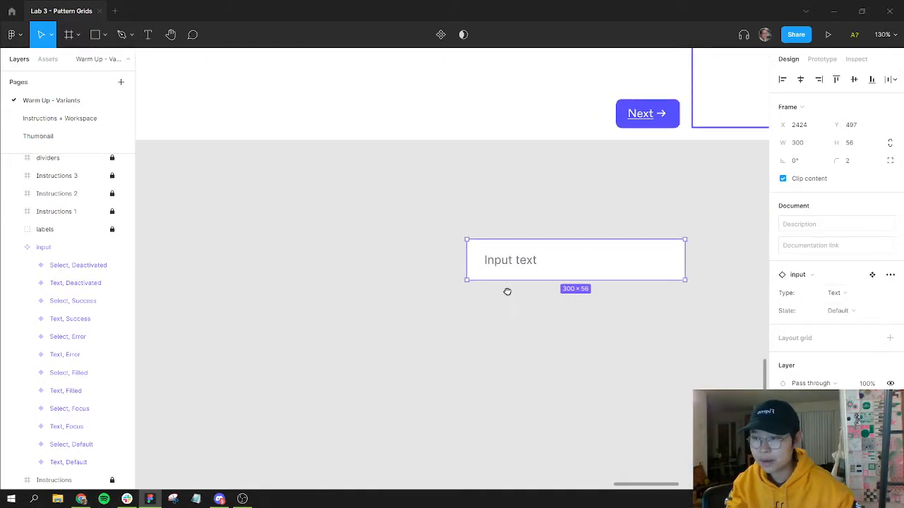
Step: Switch the placed instance's Type to Select and its State to Success
scroll(516, 292, "right", 4)
scroll(516, 293, "down", 1)
left_click(847, 296)
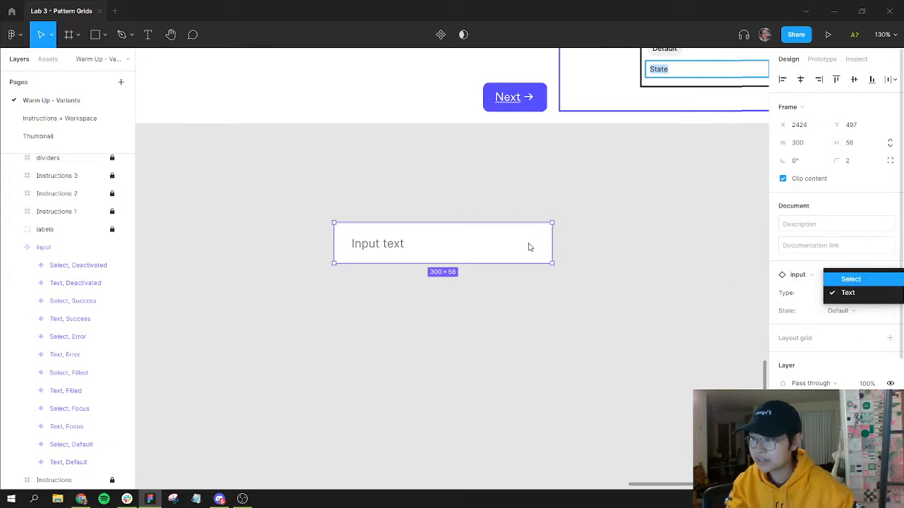
key("Return")
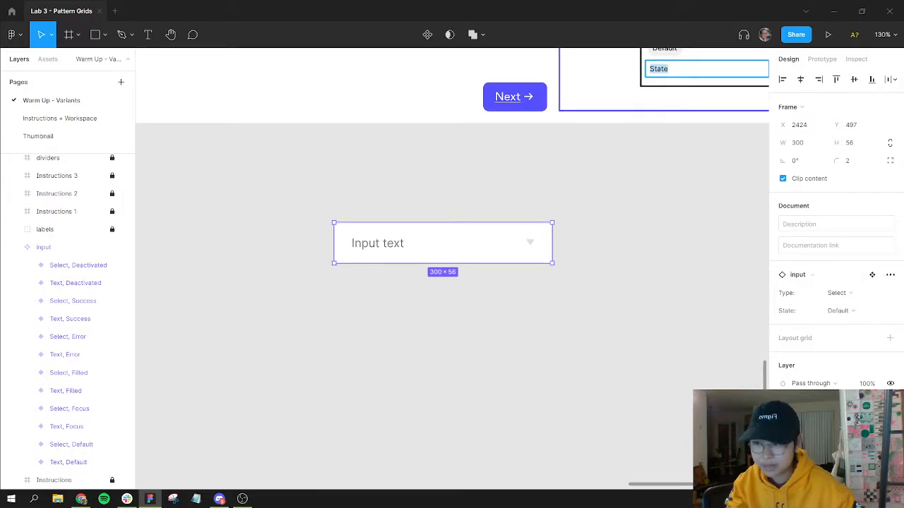
left_click(839, 311)
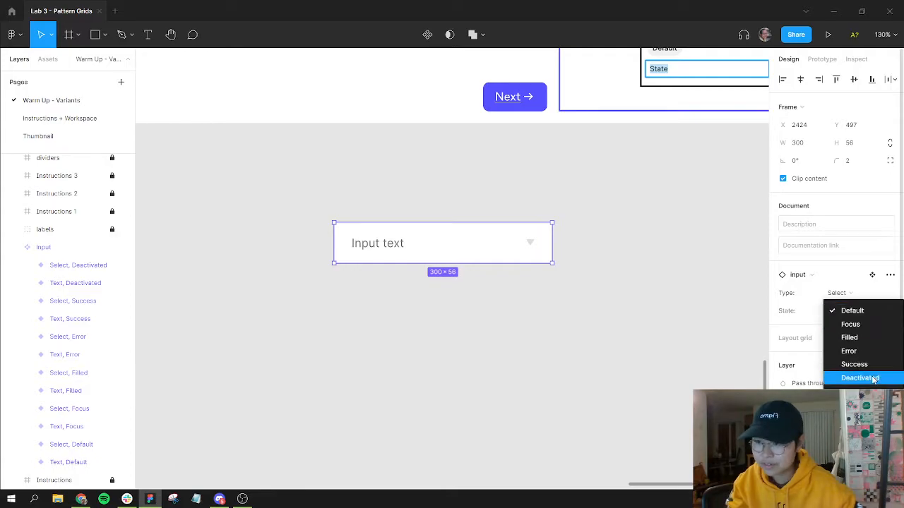
left_click(868, 365)
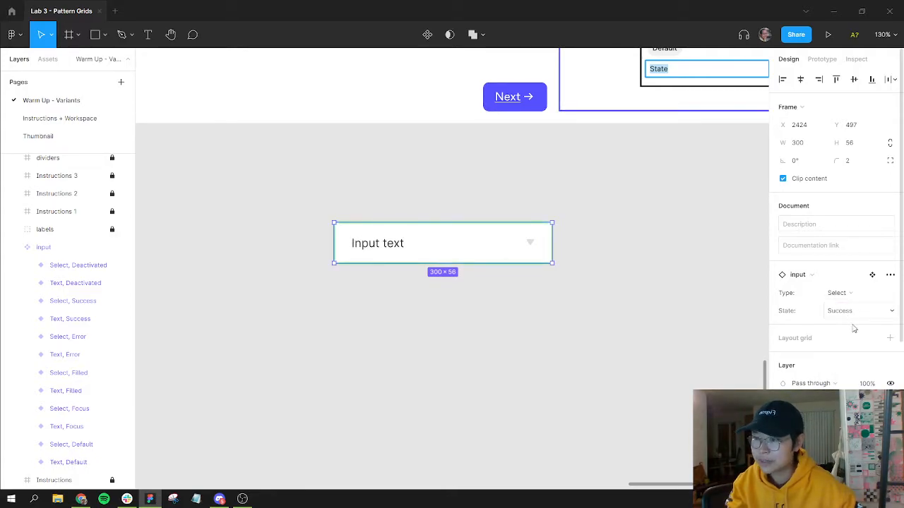
Step: Cycle the instance's State through Filled, Deactivated and Focus
left_click(852, 313)
left_click(849, 285)
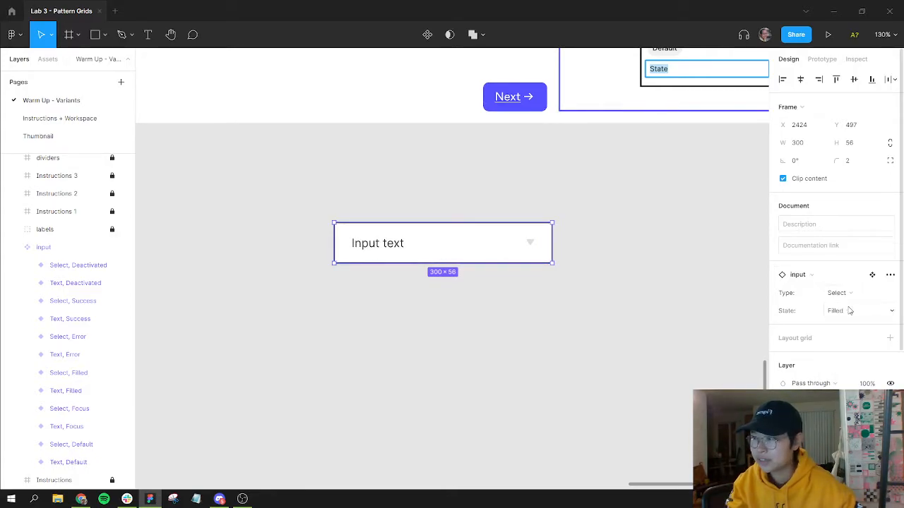
left_click(851, 311)
left_click(856, 352)
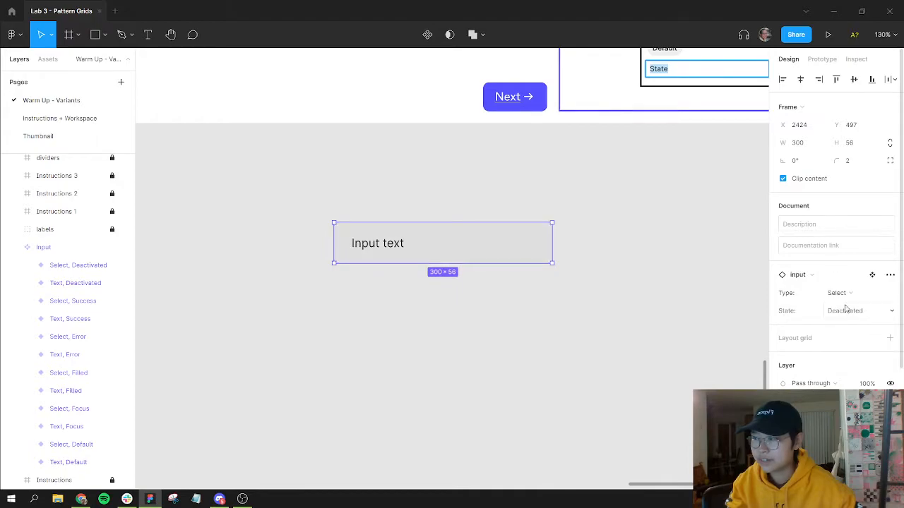
left_click(845, 308)
left_click(850, 257)
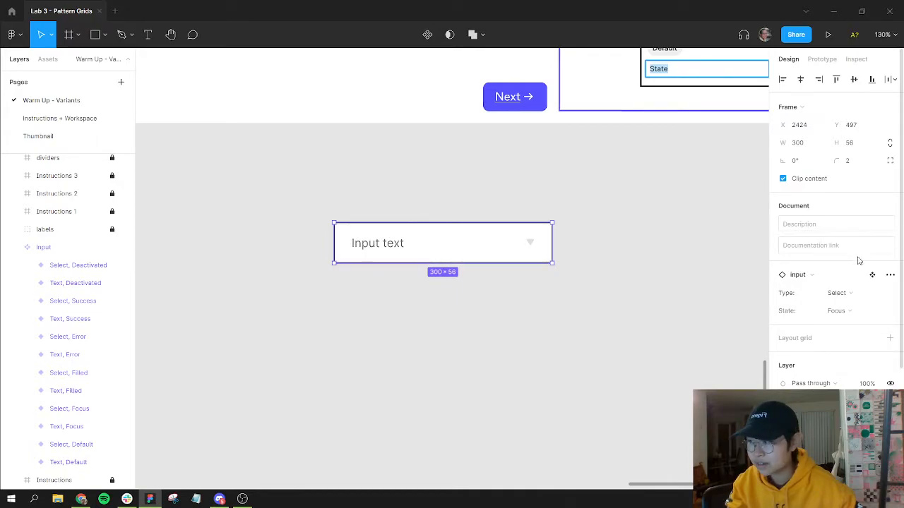
Step: Set the instance's Type to Text and its State to Success
left_click(858, 294)
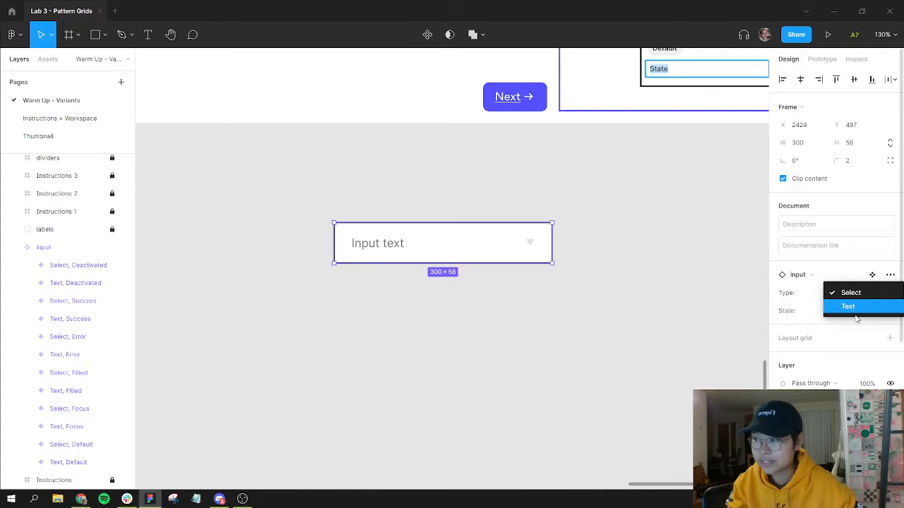
left_click(856, 309)
left_click(850, 312)
left_click(857, 349)
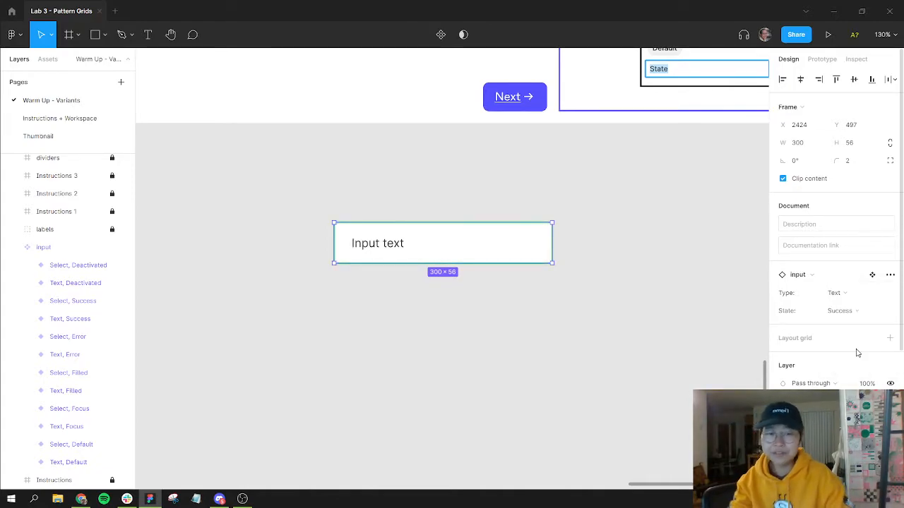
Step: Reselect the input instance and undo the last change made to it
left_click(652, 320)
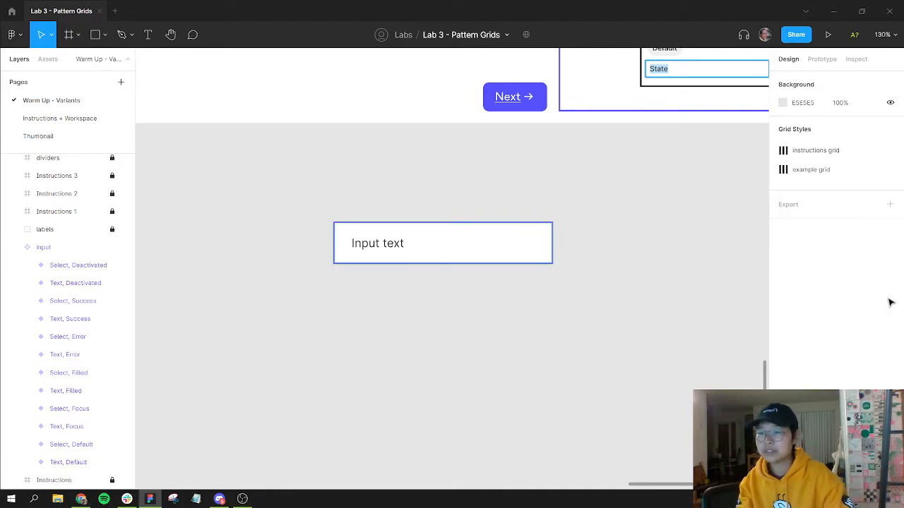
left_click(863, 309)
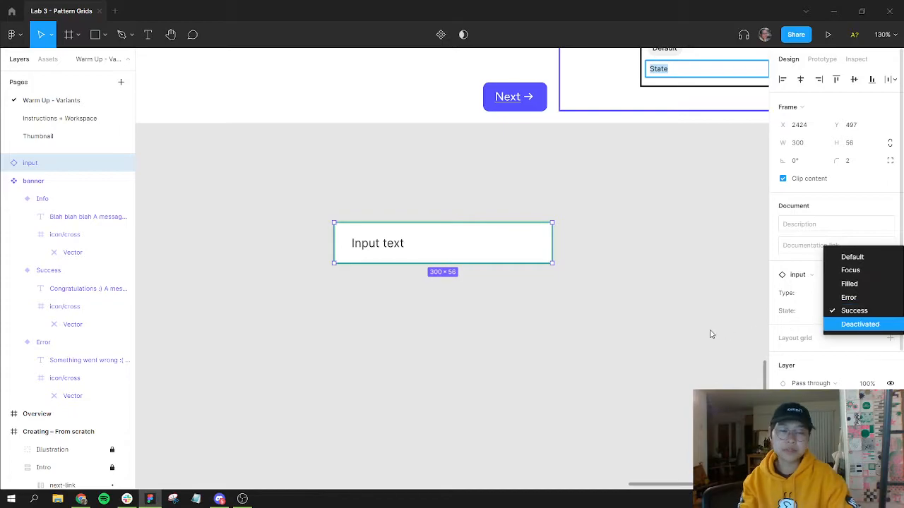
left_click(450, 204)
left_click(467, 272)
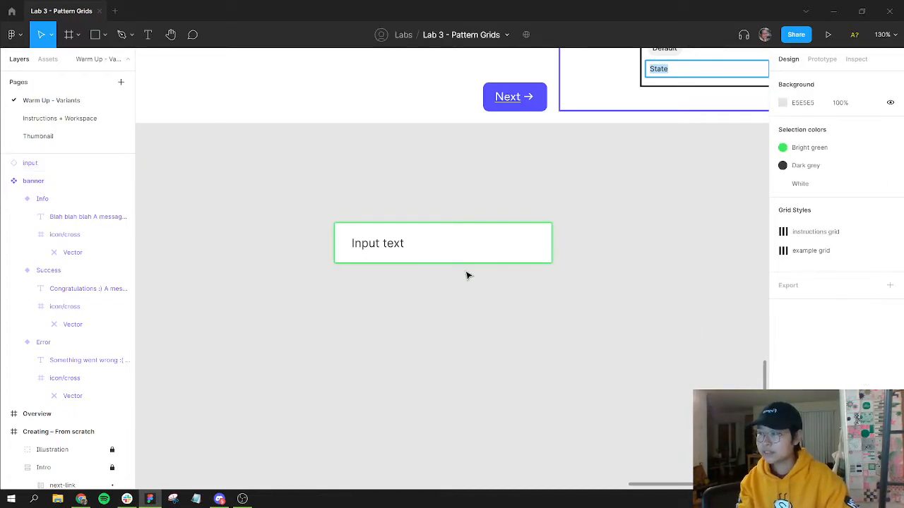
key("ctrl+z")
left_click(466, 275)
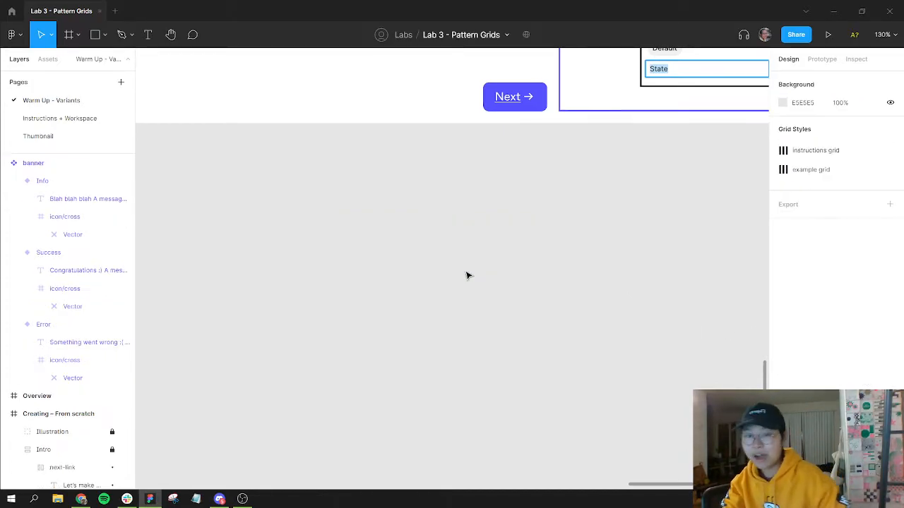
Step: Open the Instructions + Workspace page and read through the Lab Activity Instructions and finished examples
key("shift+1")
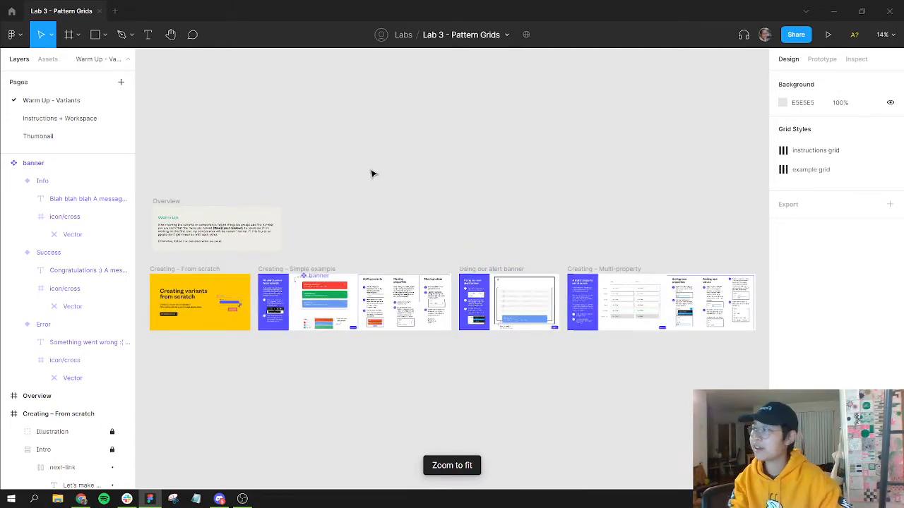
left_click(63, 122)
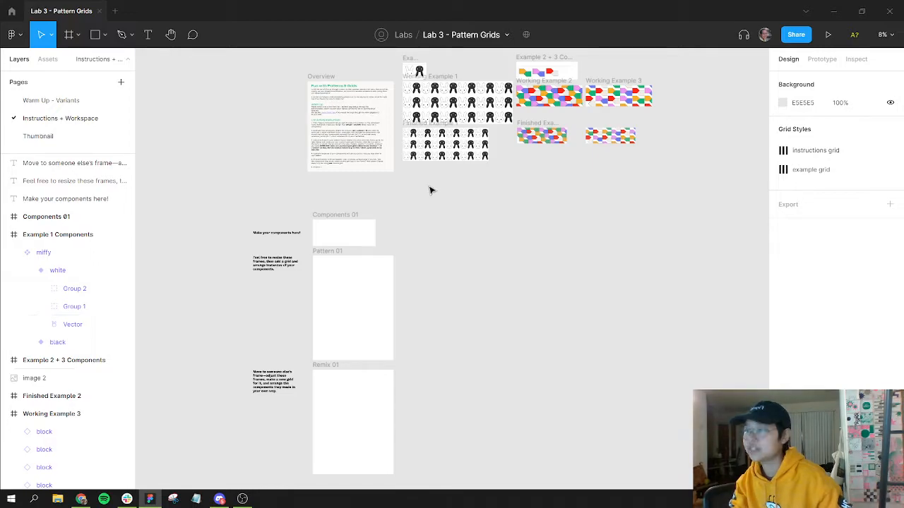
left_click_drag(428, 172, 514, 240)
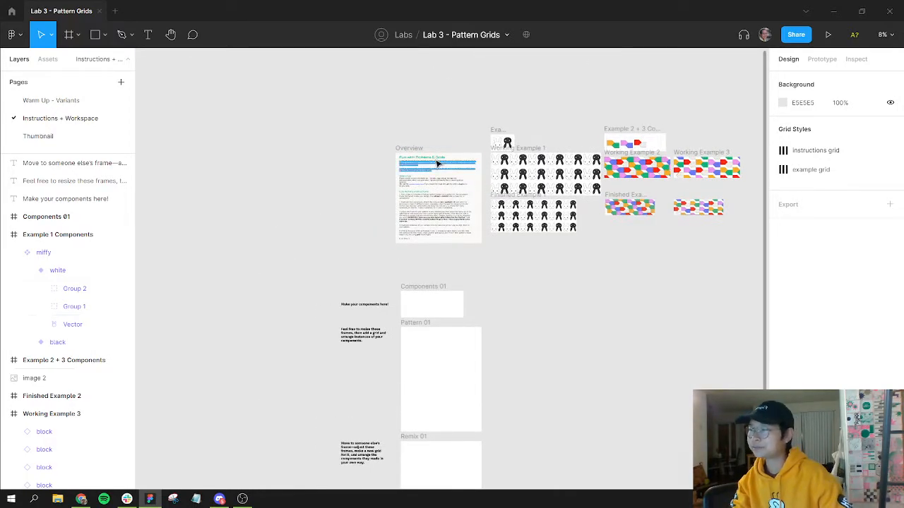
scroll(438, 163, "up", 5)
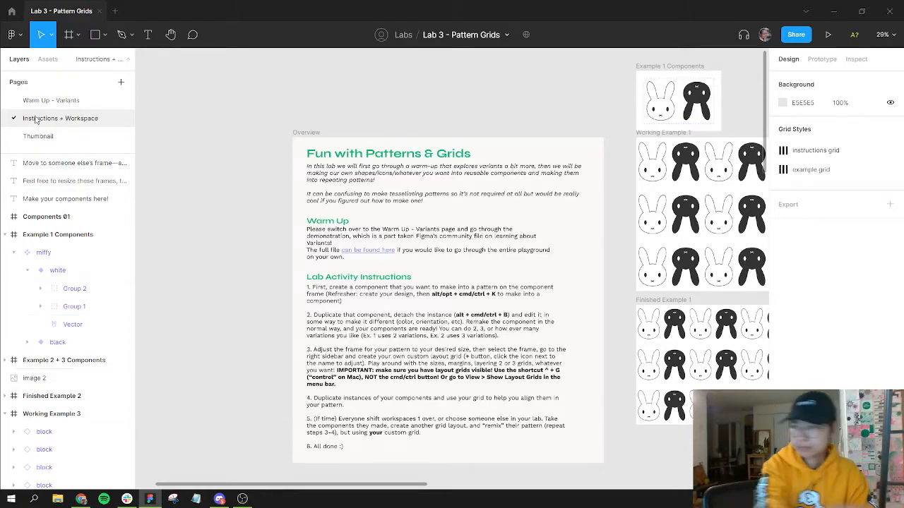
left_click_drag(492, 228, 469, 185)
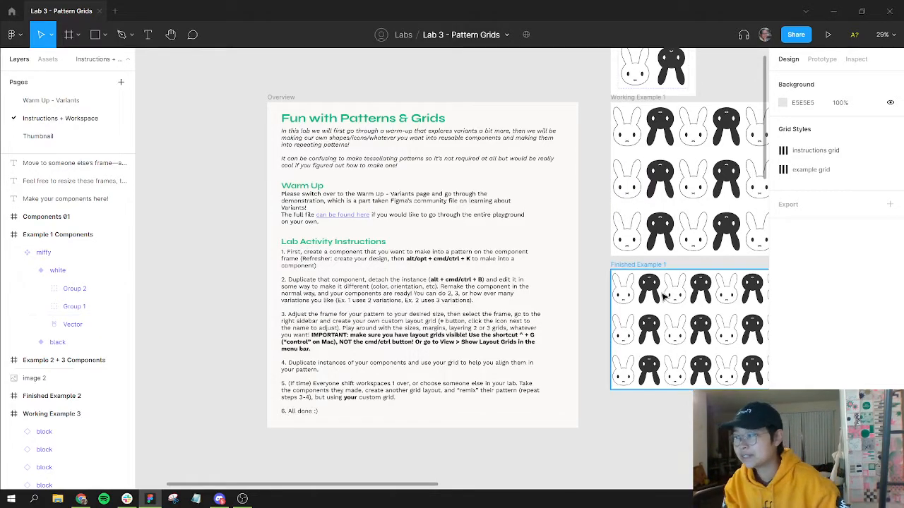
left_click_drag(335, 262, 360, 178)
scroll(373, 177, "down", 1)
scroll(373, 177, "up", 2)
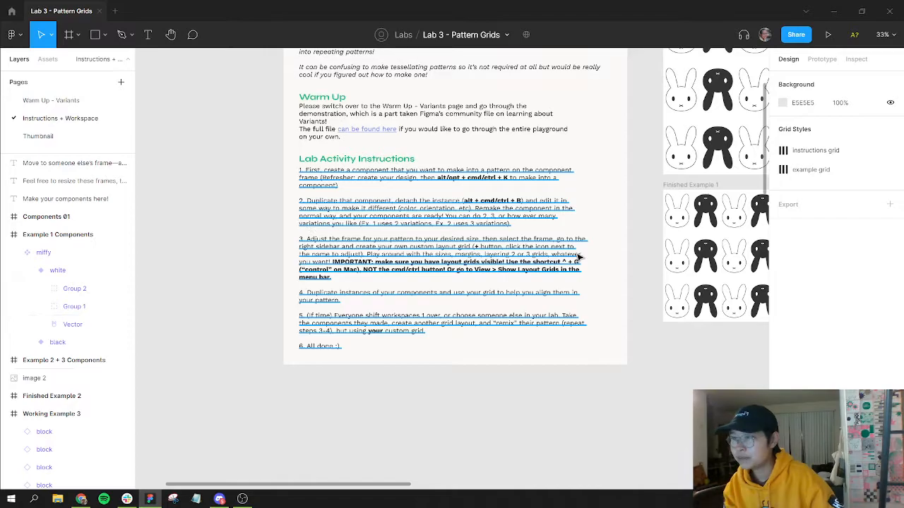
scroll(651, 397, "down", 2)
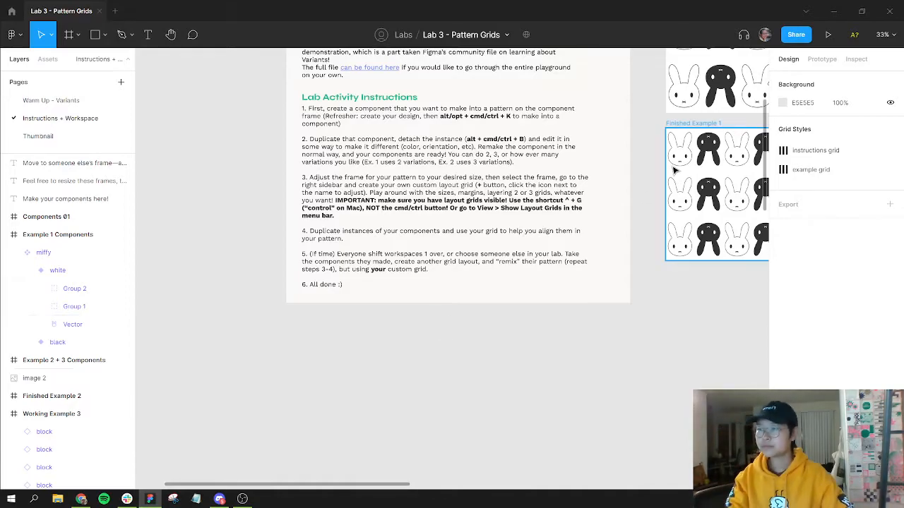
left_click_drag(567, 175, 363, 278)
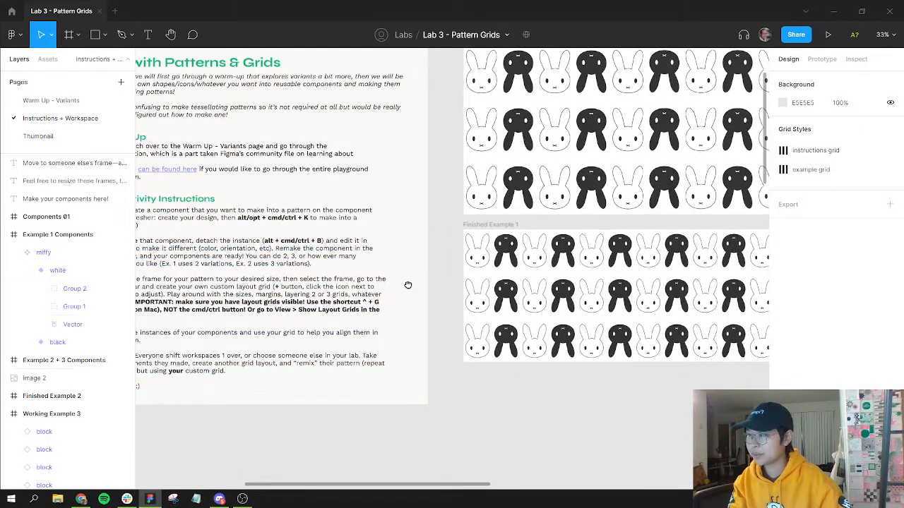
left_click_drag(278, 301, 469, 284)
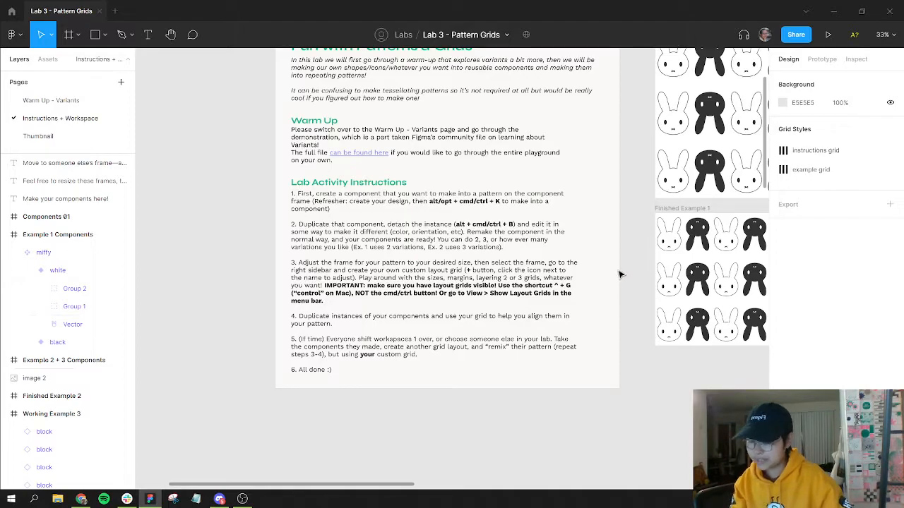
Step: Toggle layout grid visibility on and off, then turn layout grids on through the View menu
key("ctrl+shift+4")
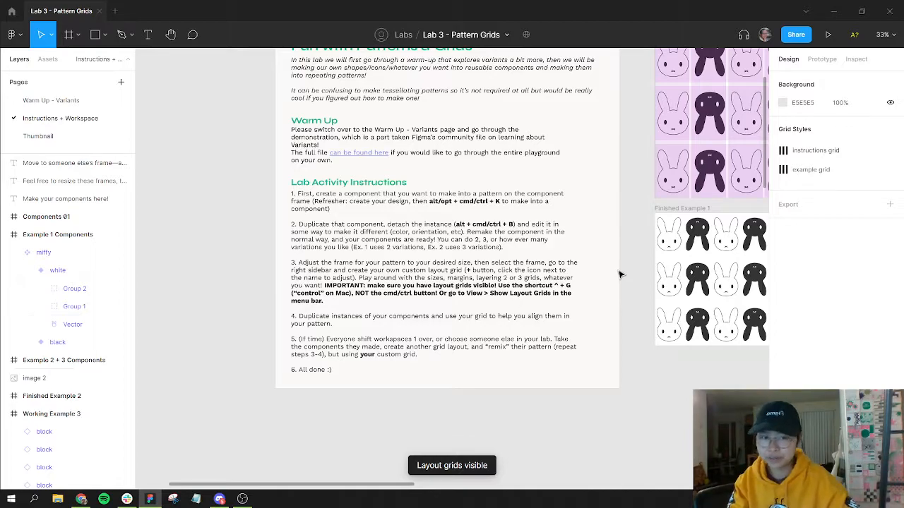
key("ctrl+shift+4")
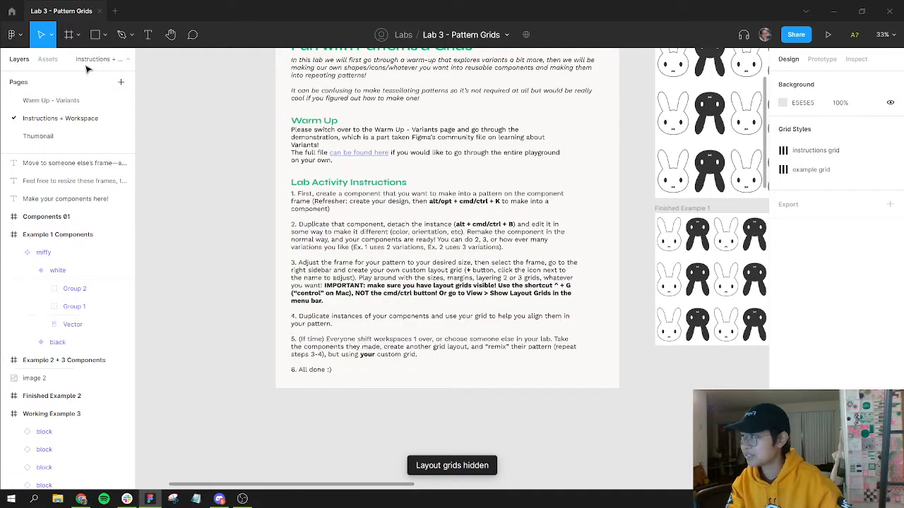
left_click(15, 35)
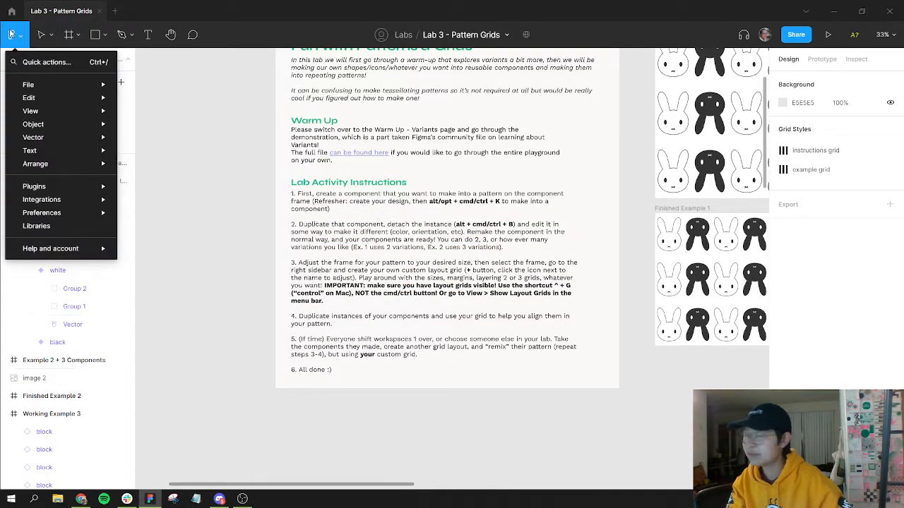
mouse_move(28, 99)
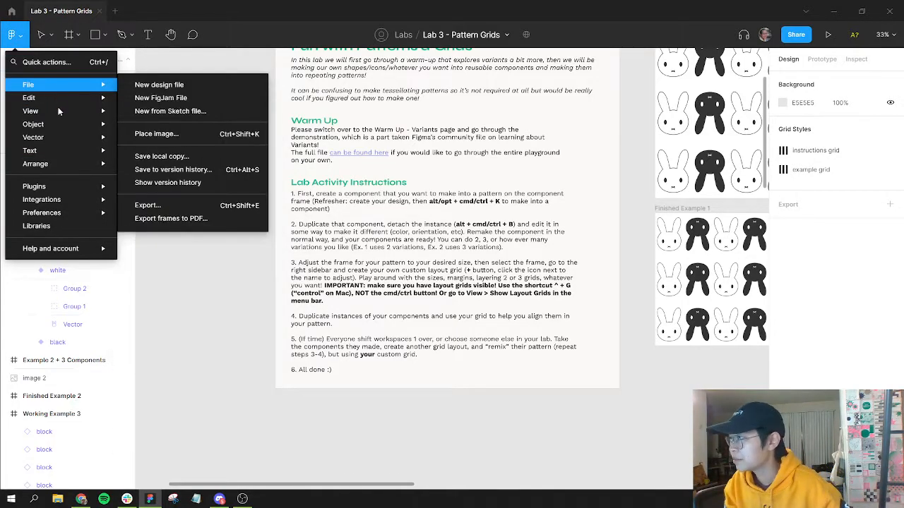
mouse_move(60, 112)
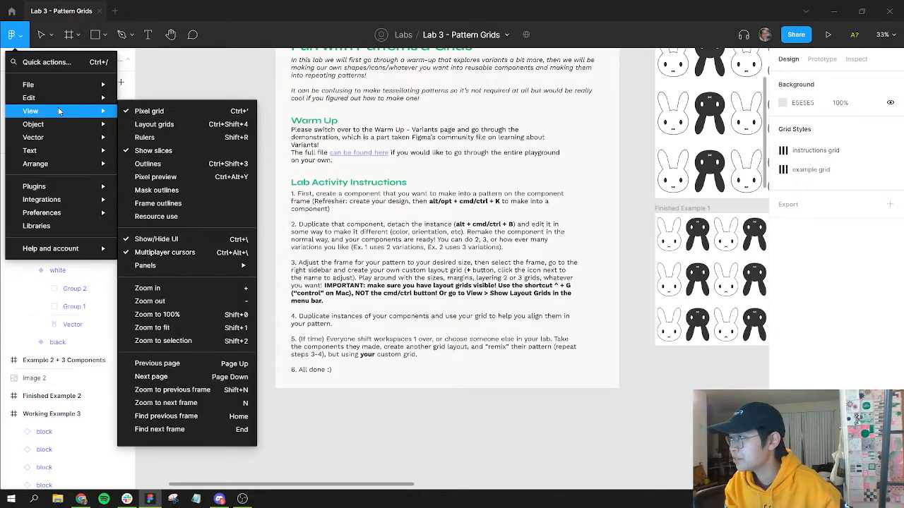
left_click(164, 125)
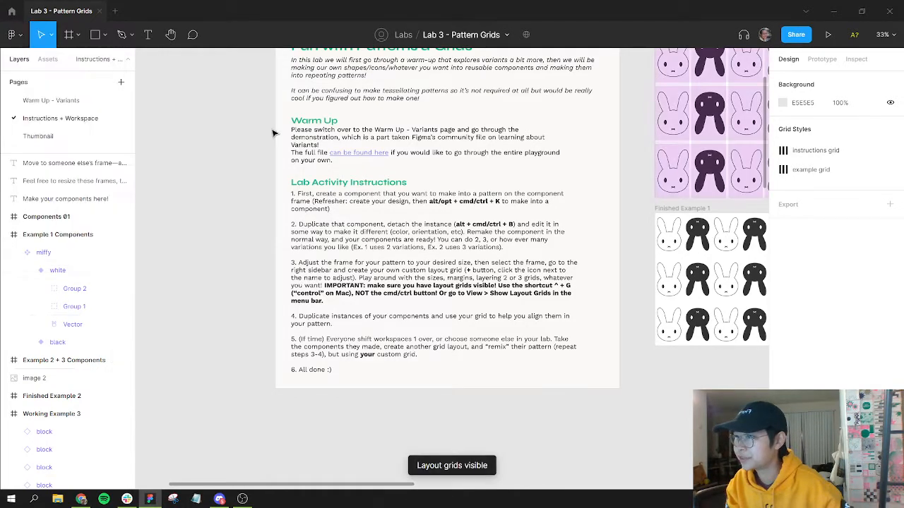
Step: Open the quick actions search for menus, commands and plugins beside the Working Example 1 pattern
scroll(682, 139, "right", 5)
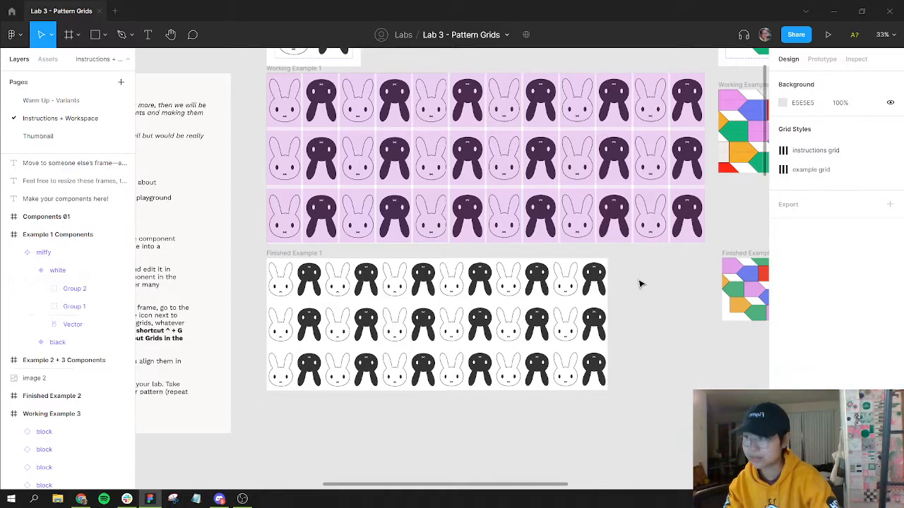
key("ctrl+/")
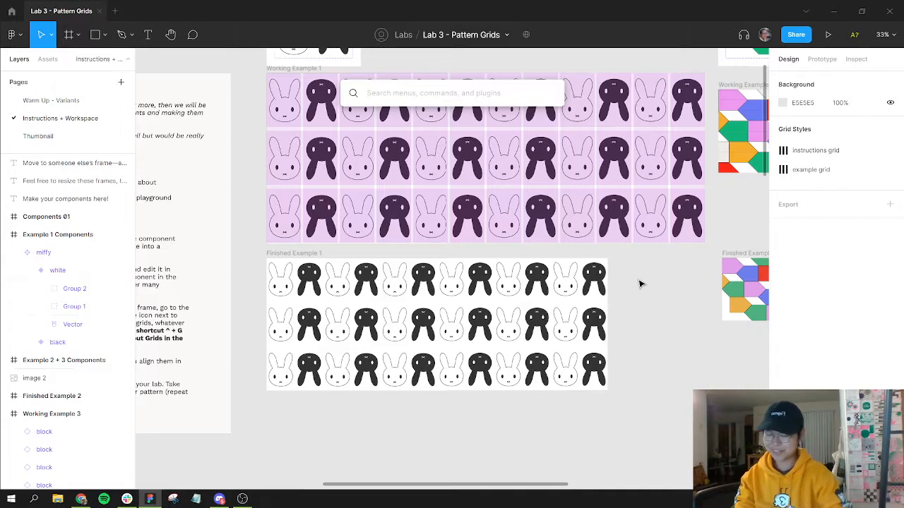
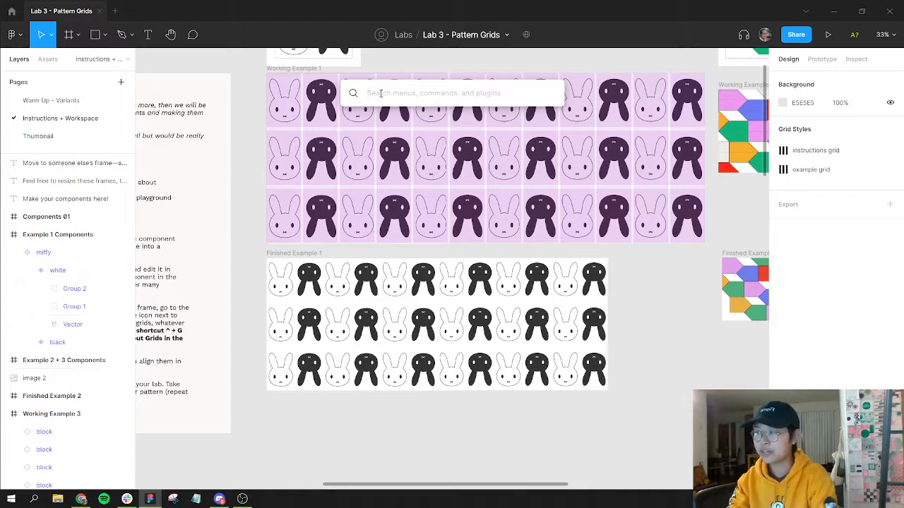
Step: Hide the layout grids through the quick actions search, then show them again the same way
type("layout")
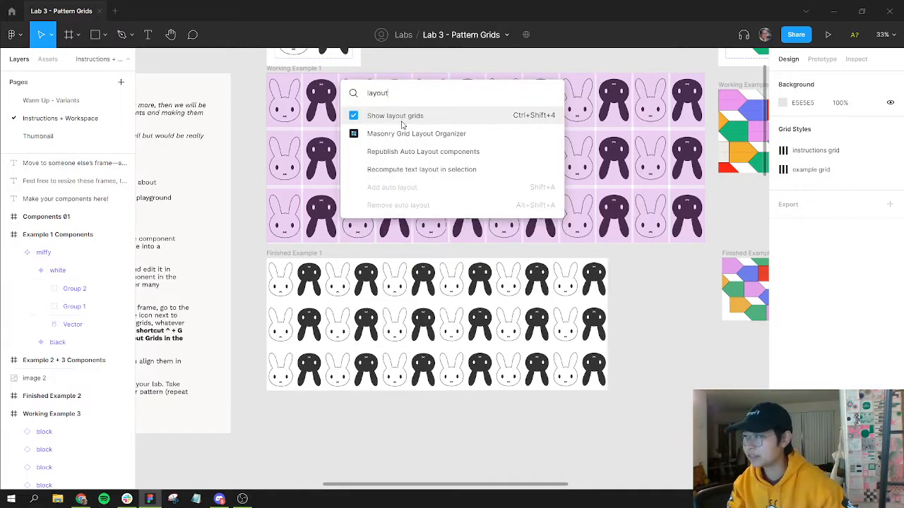
left_click(398, 117)
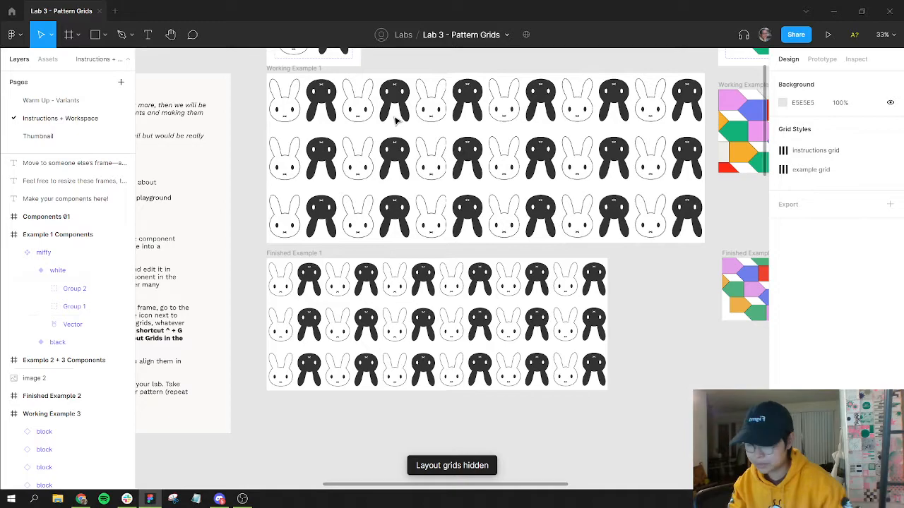
left_click(397, 120)
key("ctrl+/")
left_click(606, 262)
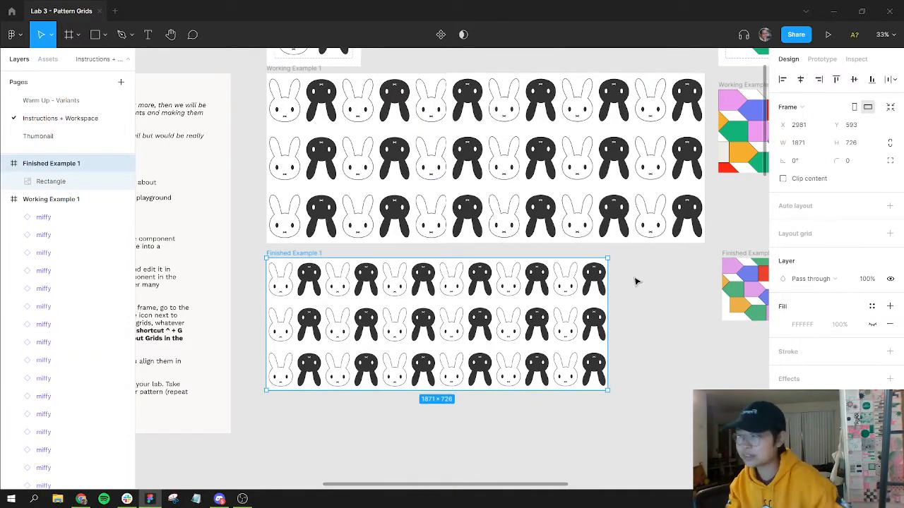
key("ctrl+/")
left_click(353, 116)
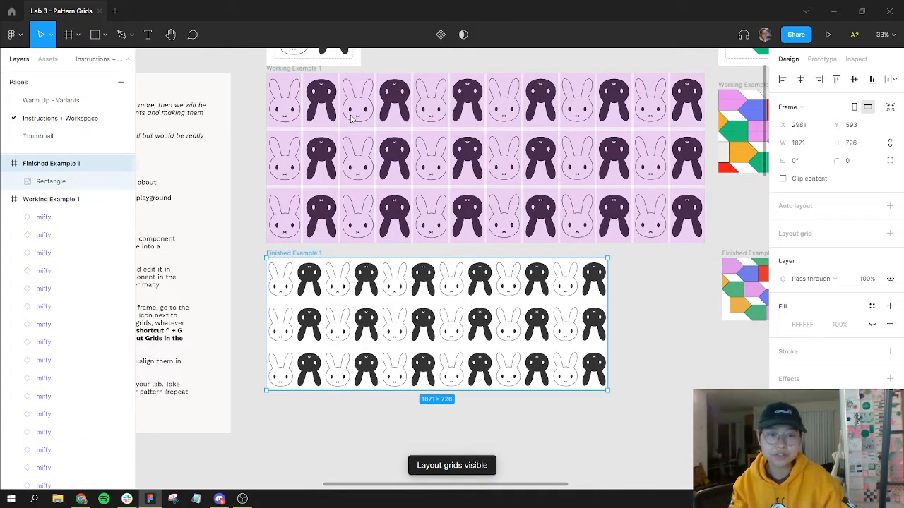
left_click(650, 295)
Step: Search quick actions for pix, show, edit and select commands to browse what is available, then close it
key("ctrl+/")
type("pix")
key("ctrl+a")
type("show")
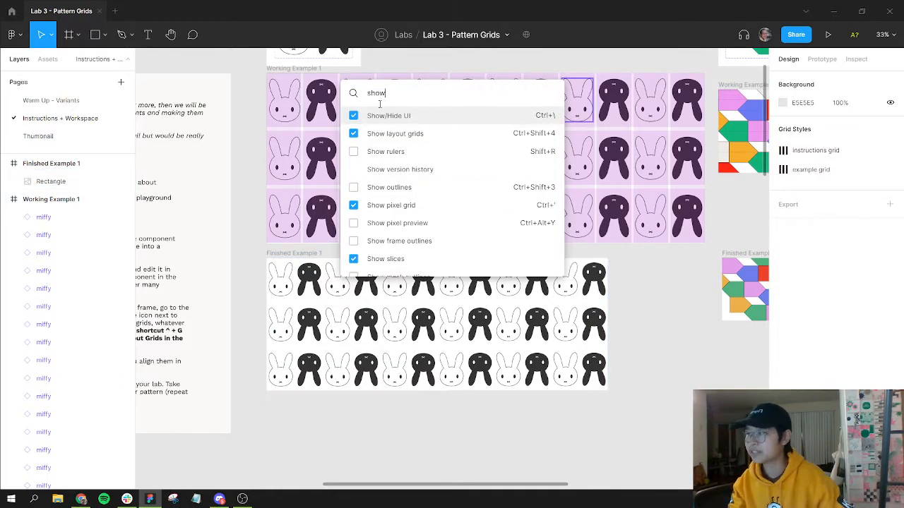
key("ctrl+a")
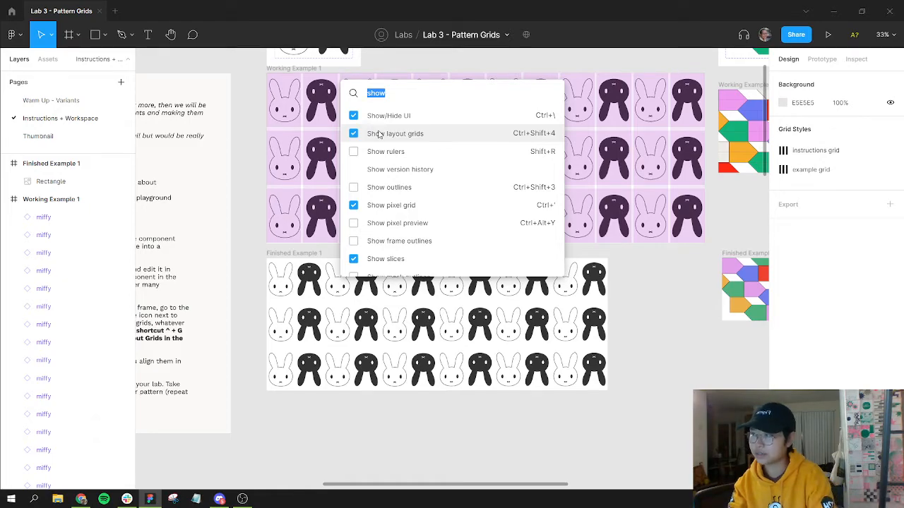
type("edit")
key("BackSpace")
key("BackSpace")
key("BackSpace")
key("BackSpace")
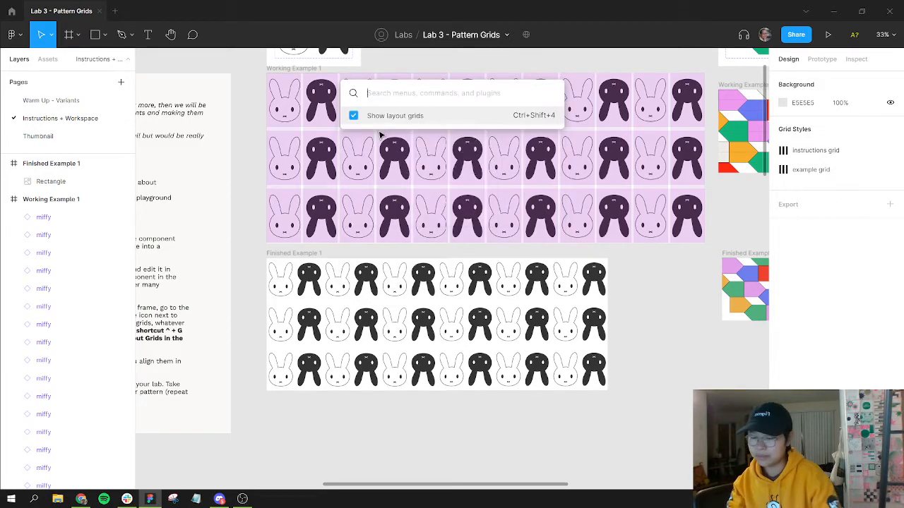
type("select")
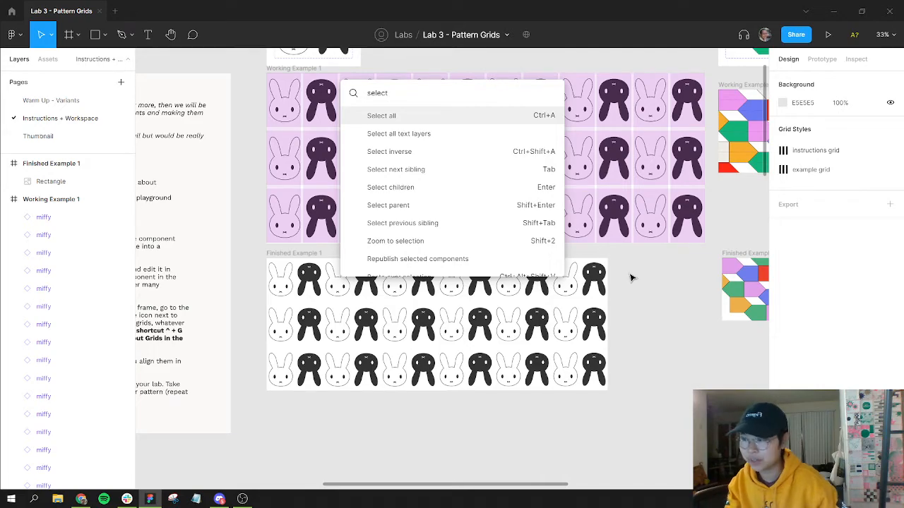
key("Escape")
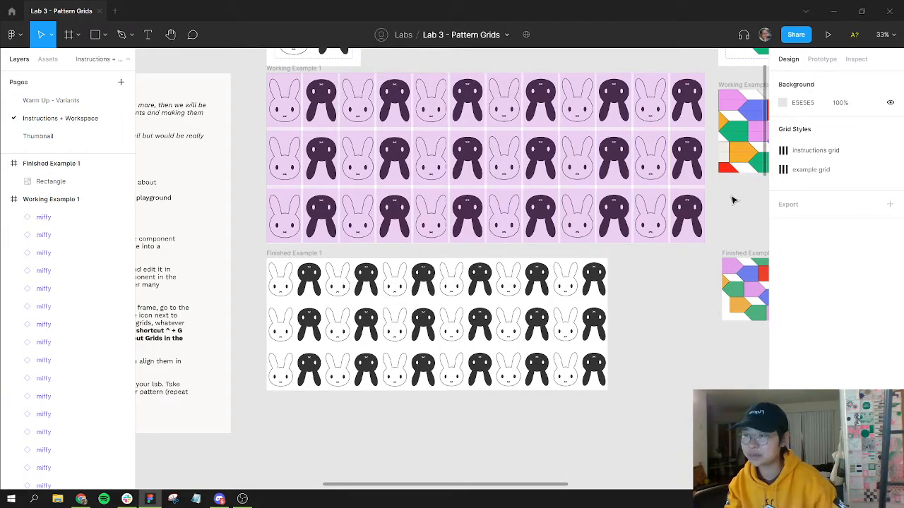
Step: Select the vector inside one miffy instance and use Select all with same properties to select every matching vector
left_click_drag(731, 196, 374, 234)
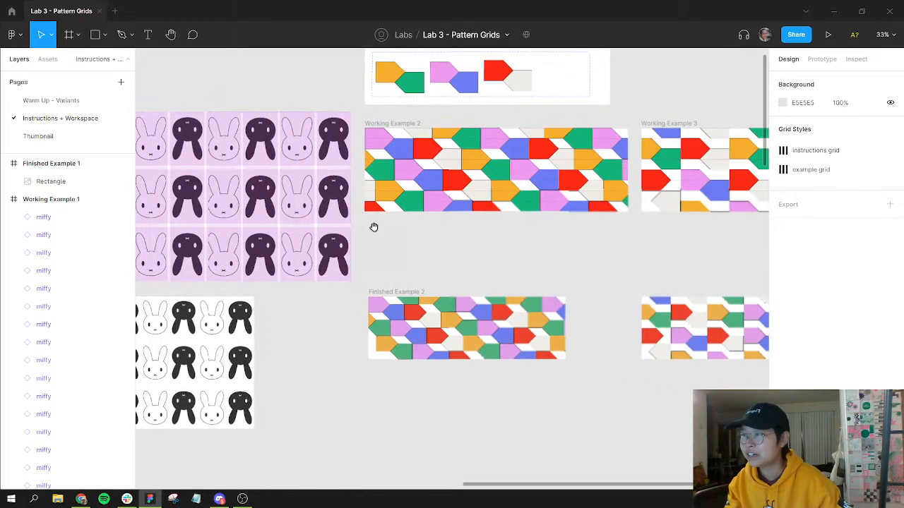
left_click(414, 84, "ctrl")
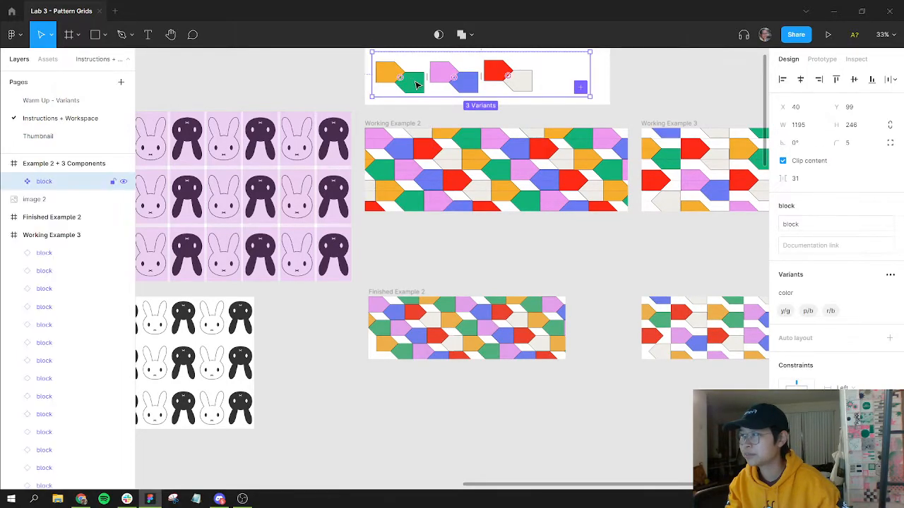
left_click(376, 247)
left_click_drag(335, 242, 393, 266)
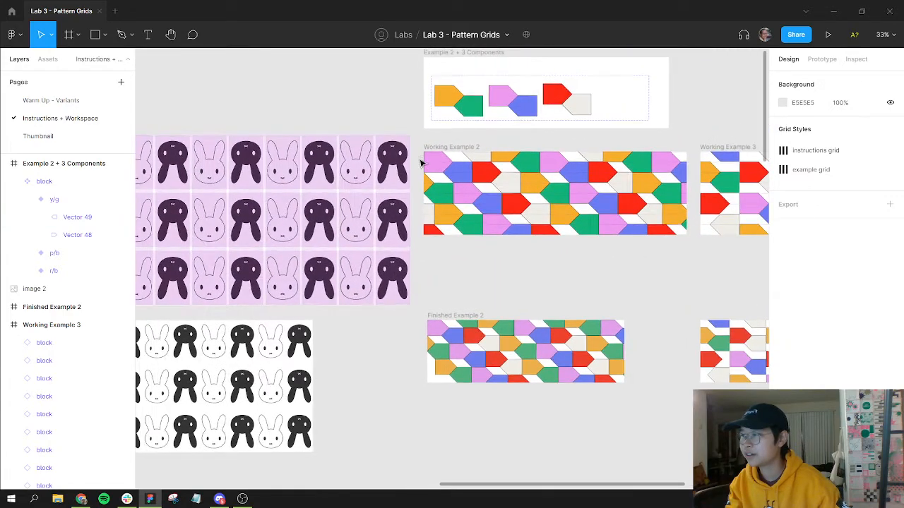
left_click(398, 219, "ctrl")
left_click_drag(441, 204, 475, 176)
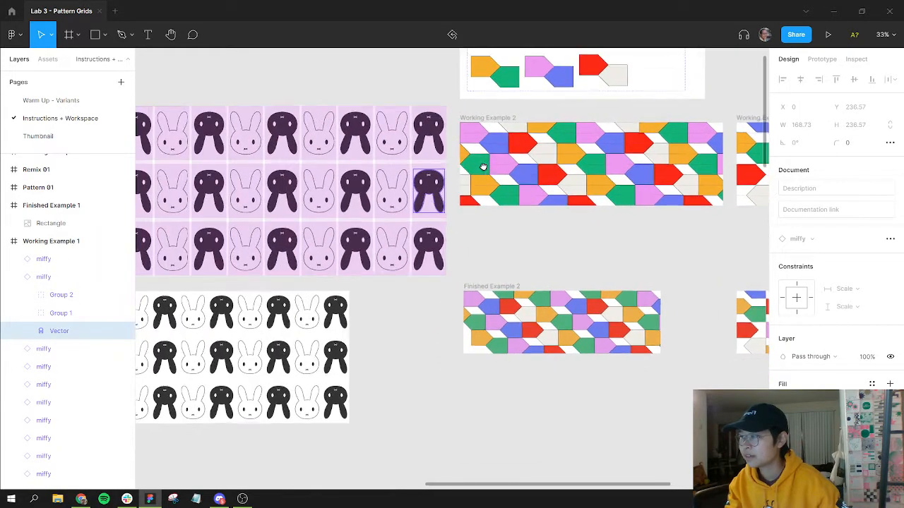
right_click(432, 189)
left_click(425, 190)
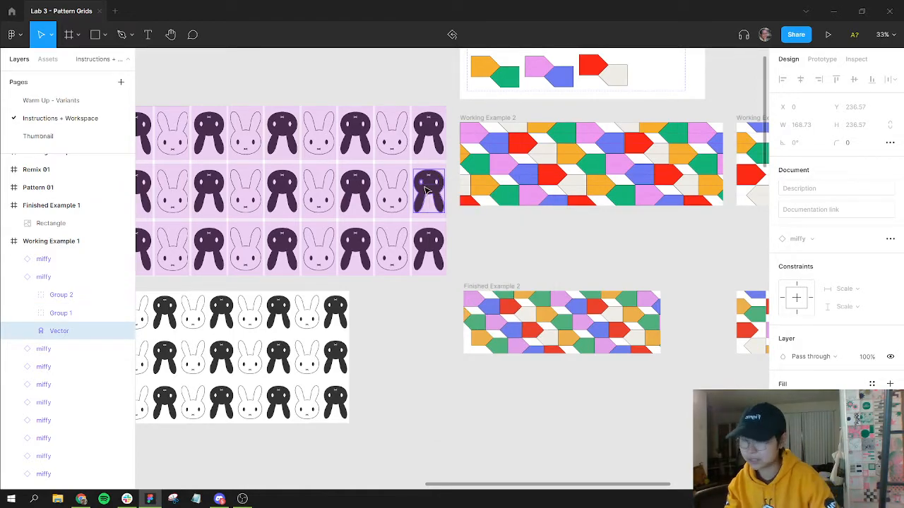
key("ctrl+/")
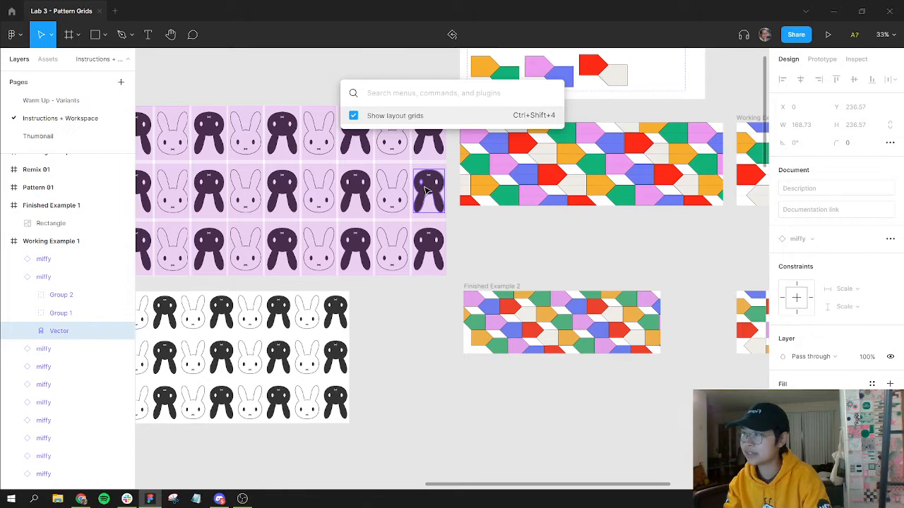
type("seelct")
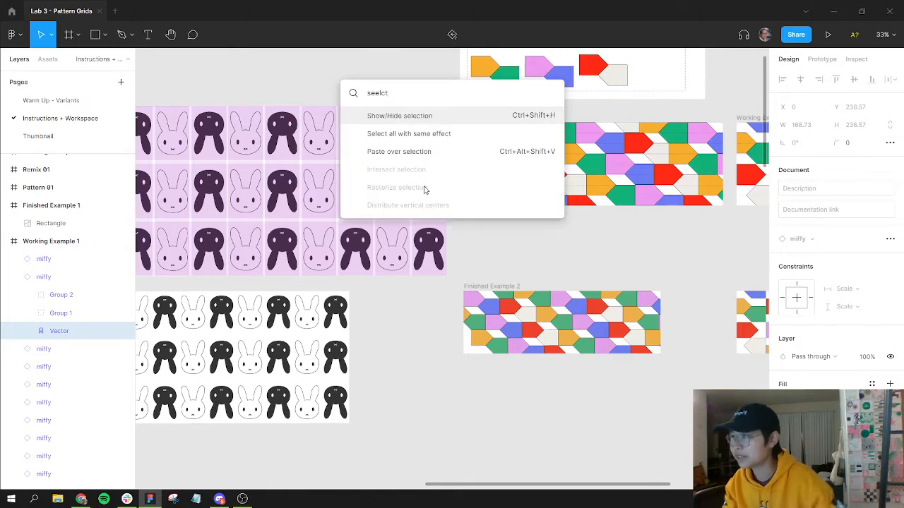
key("ctrl+a")
type("select")
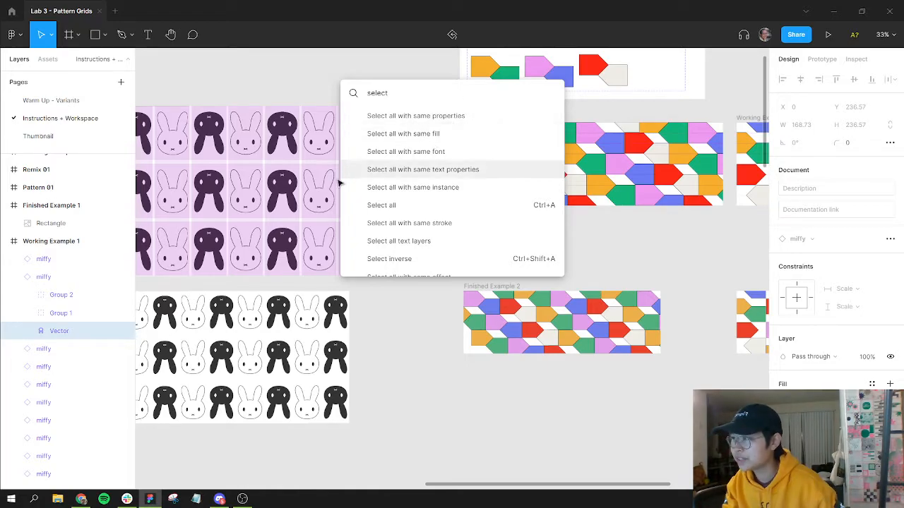
left_click(376, 117)
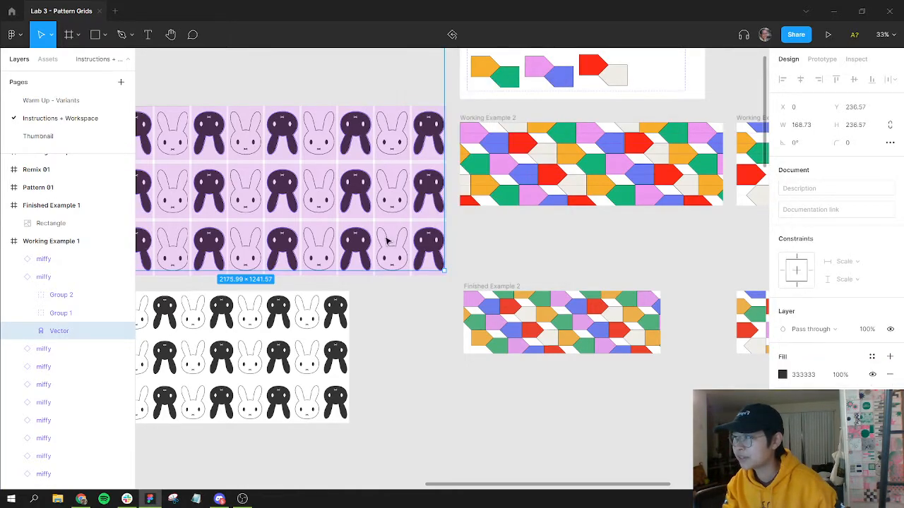
Step: Recolor the selected vectors' fill to a red (EB6363), then undo the fill changes
scroll(488, 375, "left", 5)
scroll(384, 256, "up", 2)
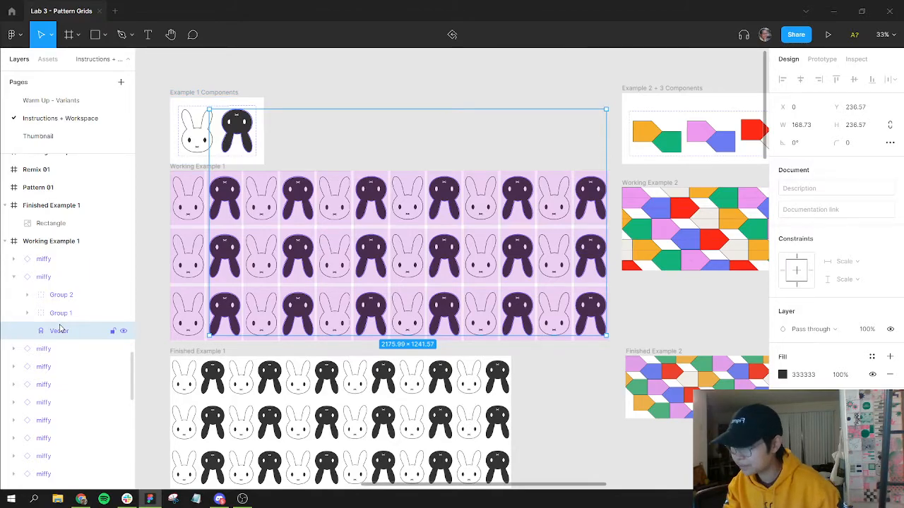
left_click(12, 260)
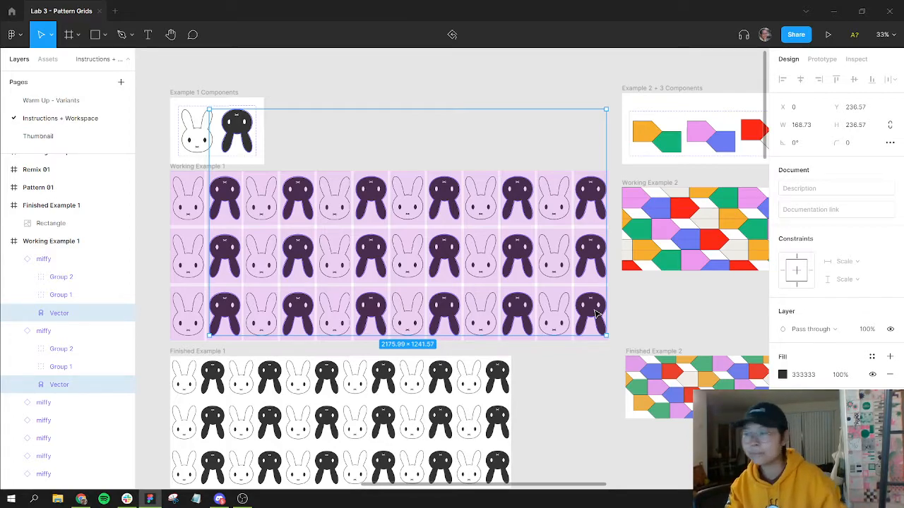
scroll(452, 417, "down", 5)
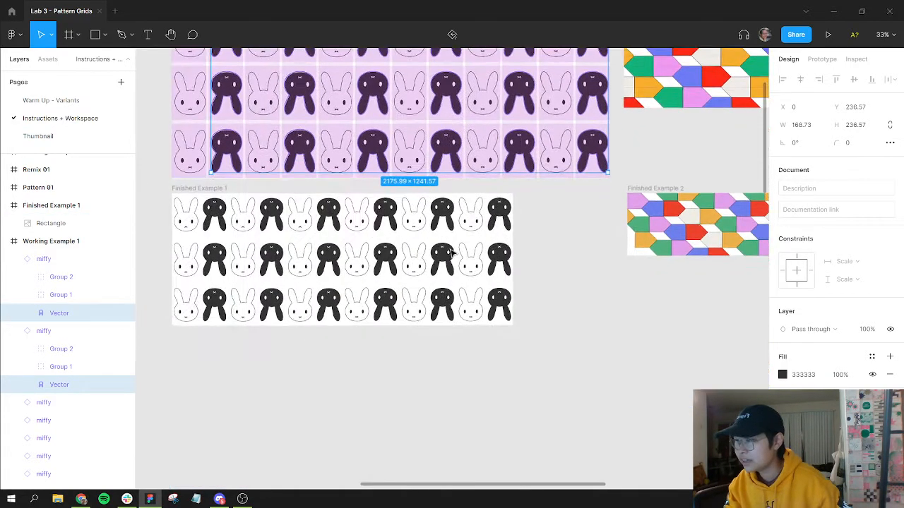
scroll(466, 240, "down", 6)
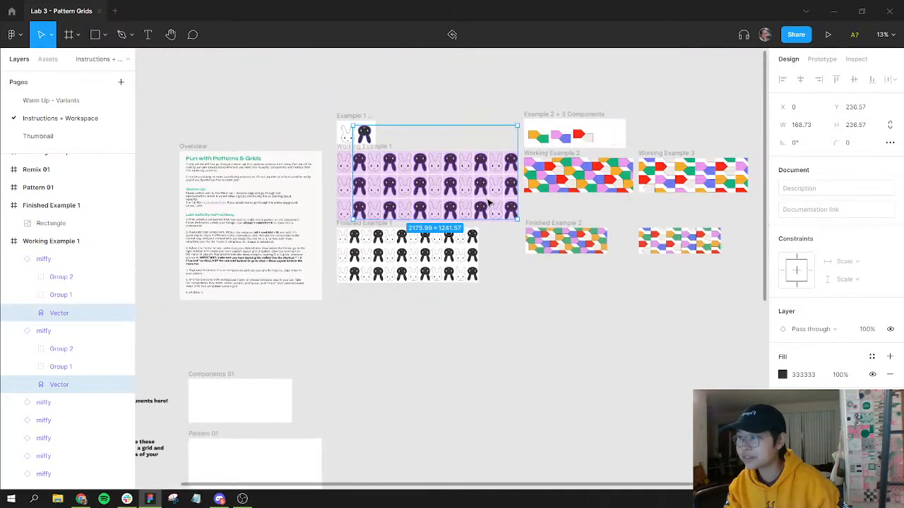
scroll(487, 204, "down", 2)
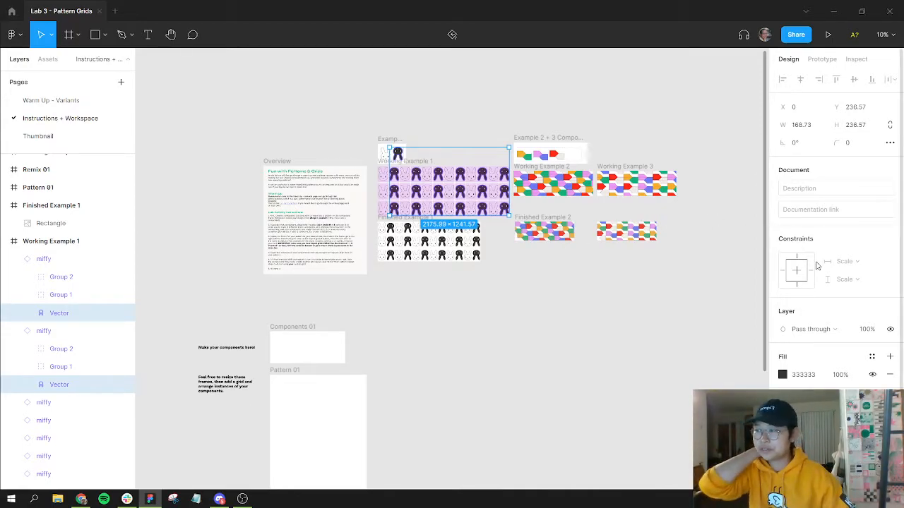
left_click(782, 375)
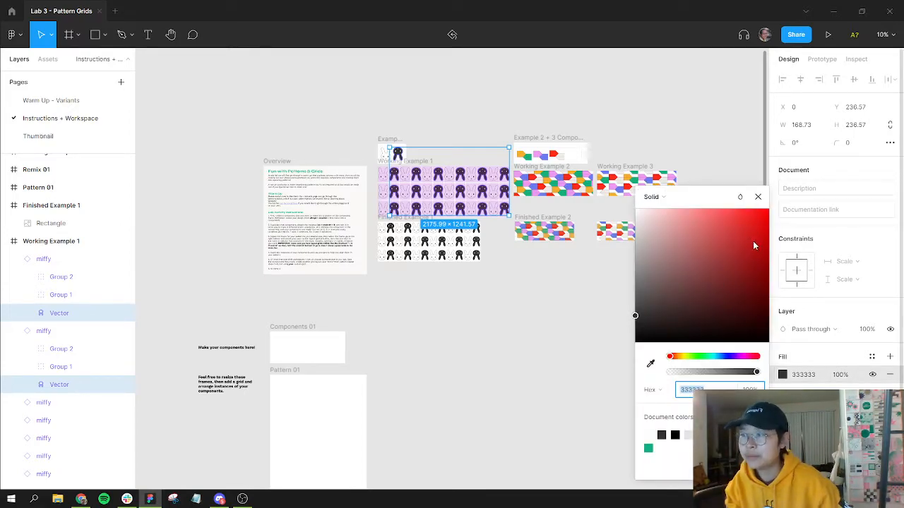
left_click(733, 230)
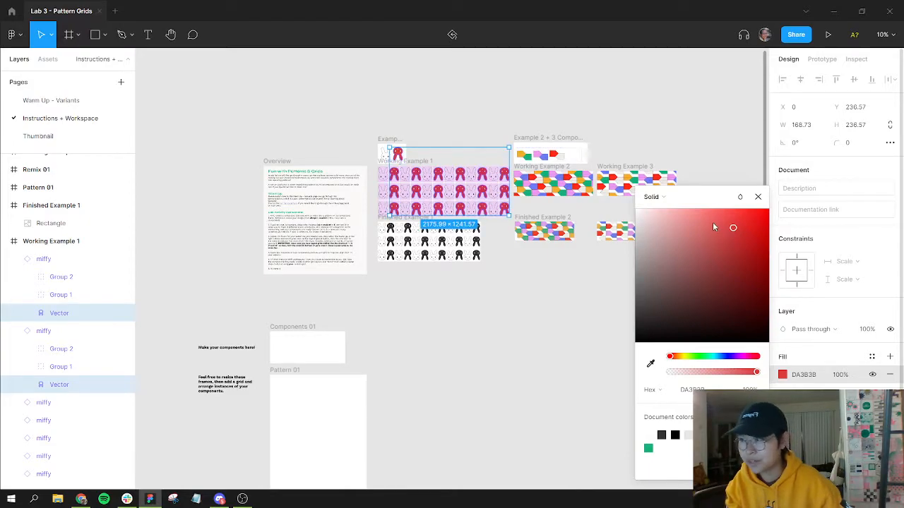
left_click(713, 222)
left_click(758, 196)
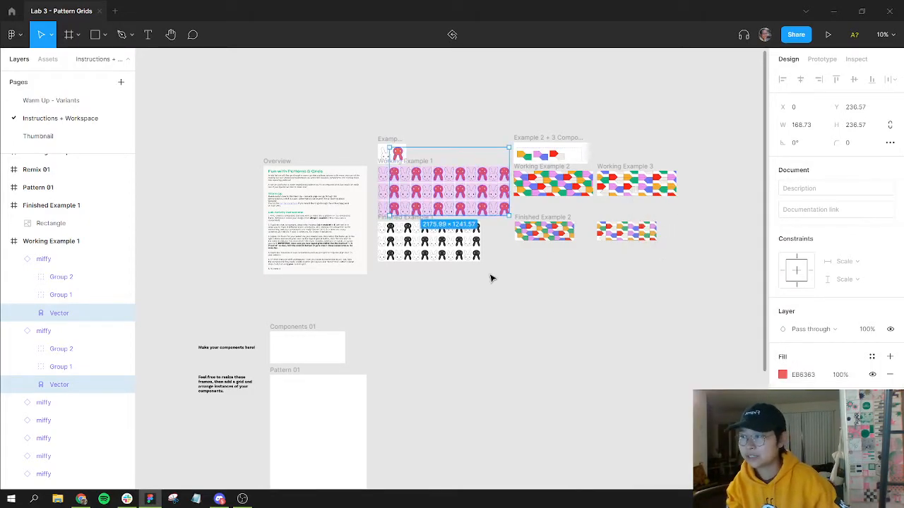
left_click(492, 278)
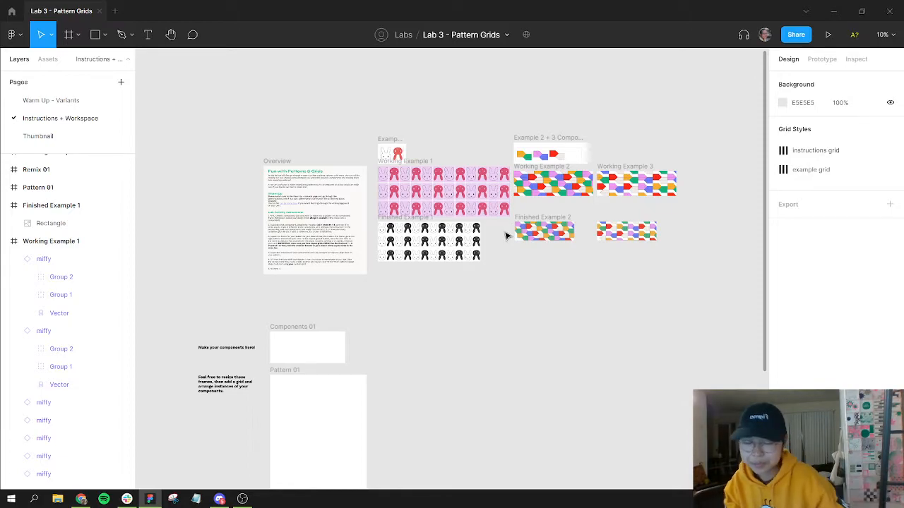
key("ctrl+z")
key("ctrl+z")
key("ctrl+z")
left_click(517, 261)
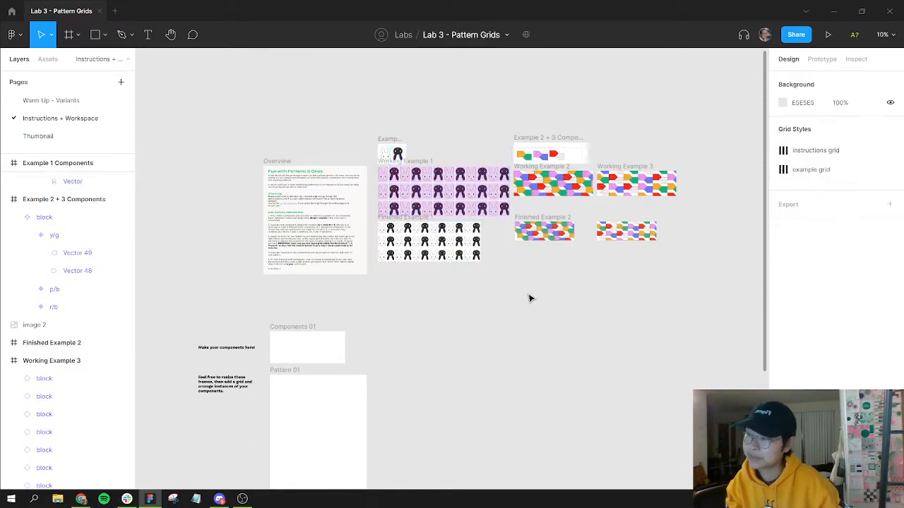
Step: Draw a circle about 440 × 440 inside the Components 01 frame
left_click_drag(342, 341, 519, 218)
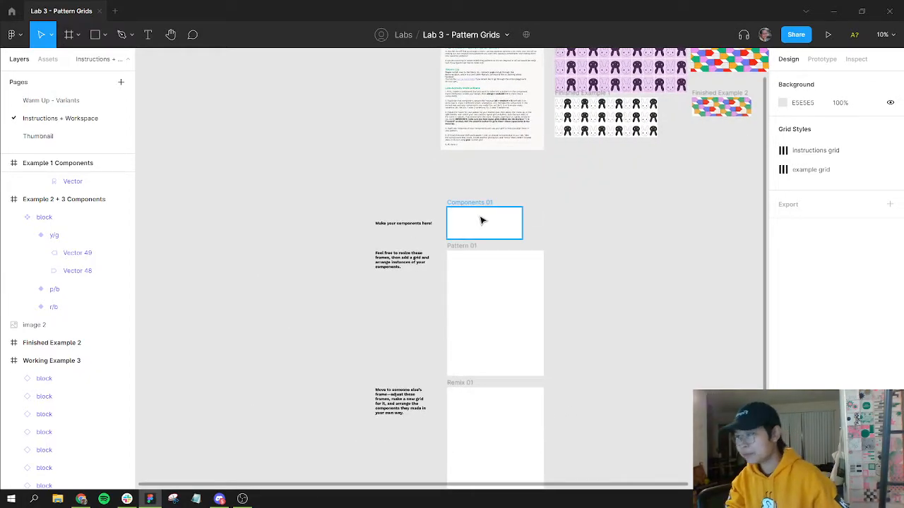
scroll(480, 220, "down", 2)
scroll(473, 218, "up", 6)
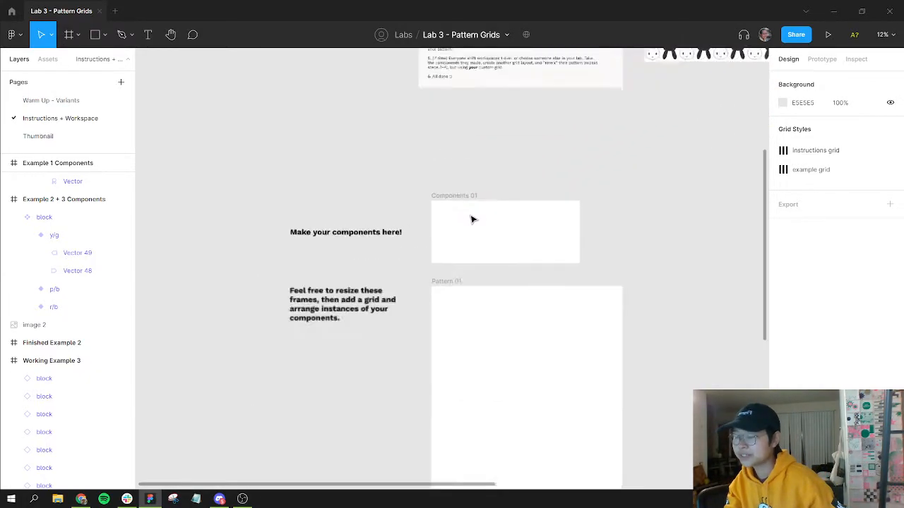
scroll(432, 172, "down", 2)
scroll(431, 172, "up", 4)
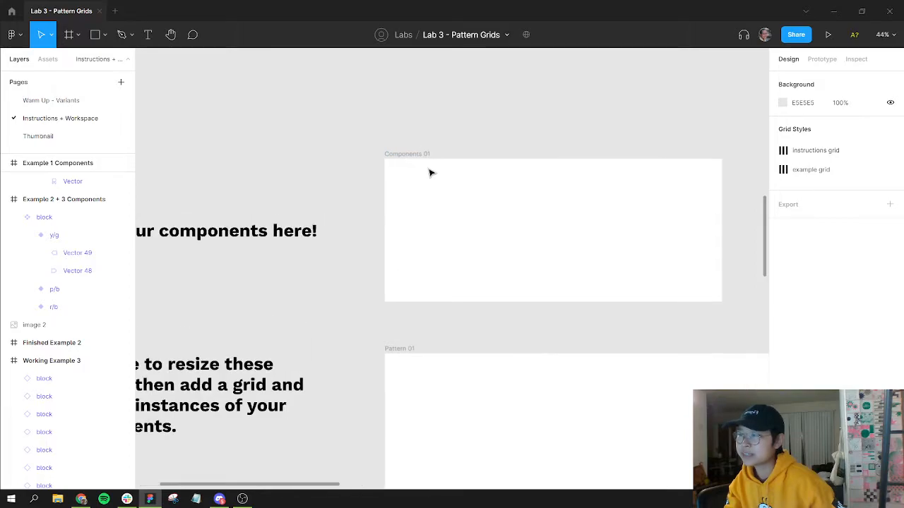
left_click_drag(486, 185, 360, 142)
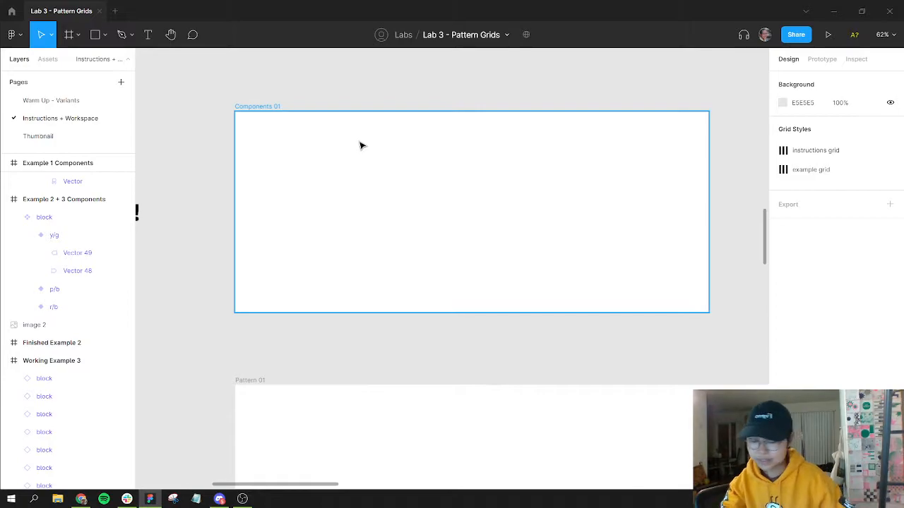
key("o")
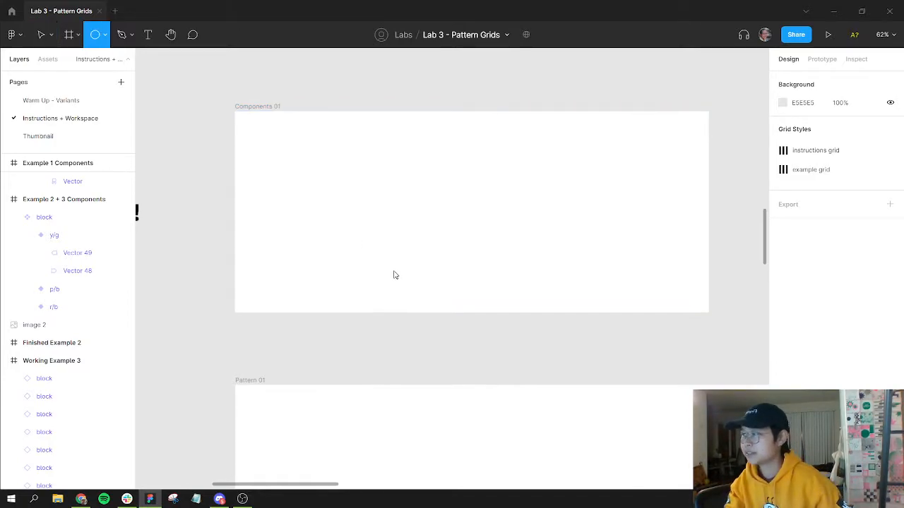
left_click_drag(251, 129, 406, 282)
left_click_drag(361, 221, 384, 216)
Step: Set the circle's width to 300 with proportions locked and move it within the frame
left_click(808, 125)
type("300")
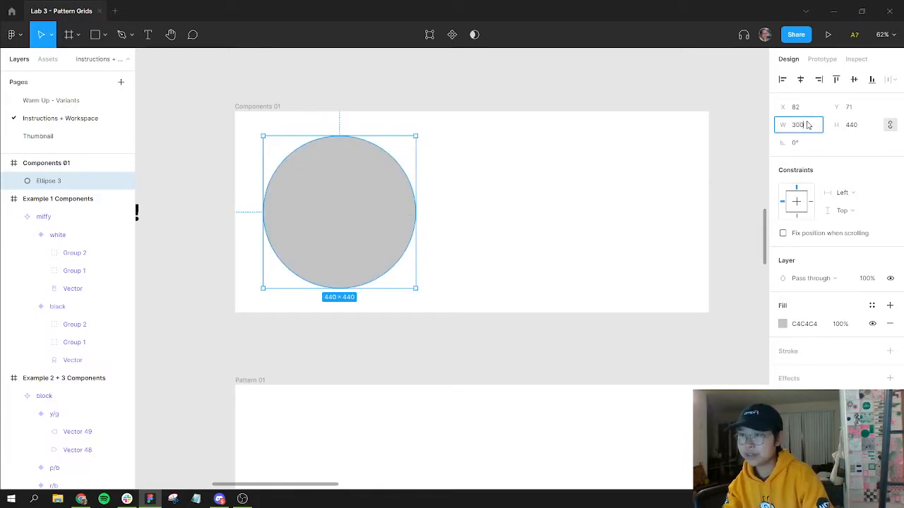
key("Return")
left_click_drag(301, 194, 320, 211)
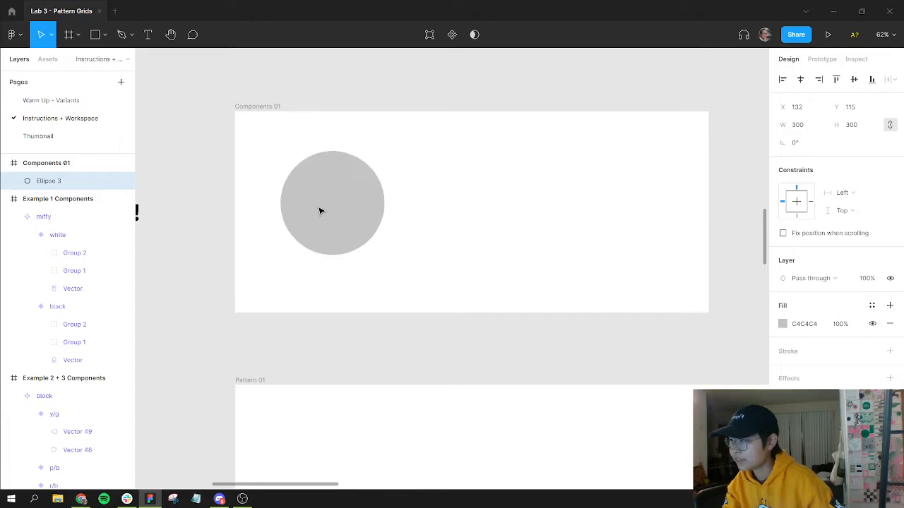
Step: Reshape the circle into a semicircle by dragging its arc handle so the arc ends at 50%
left_click_drag(381, 205, 290, 208)
left_click(417, 208)
left_click(353, 217)
scroll(353, 217, "up", 3)
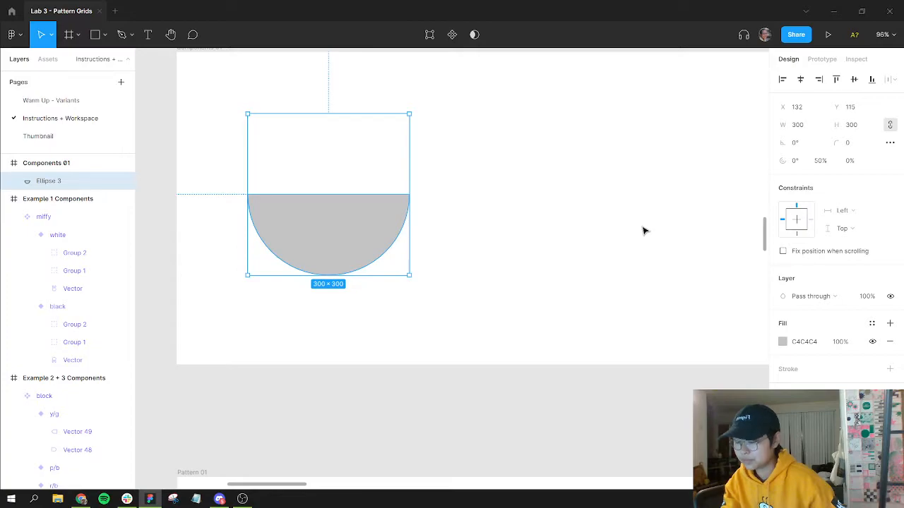
Step: Paste a copy of the semicircle and set the copy's width to 250 with proportions locked
key("ctrl+v")
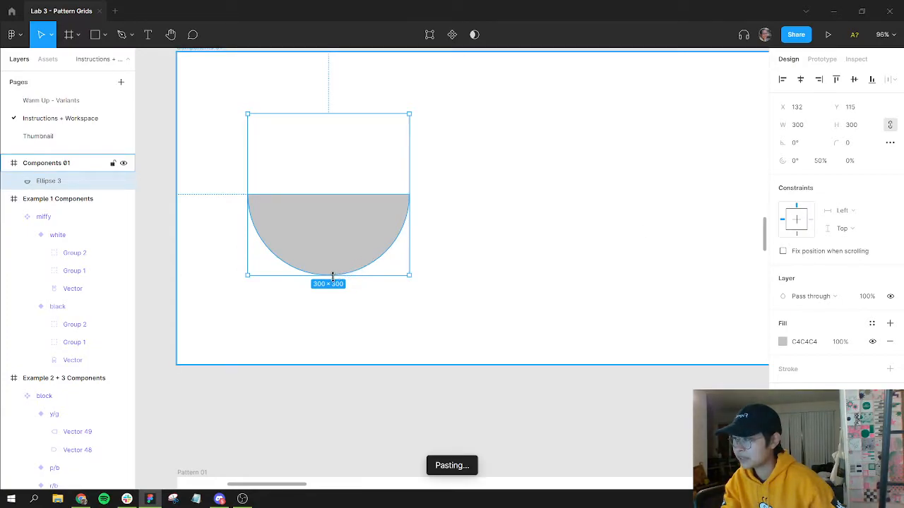
left_click_drag(330, 274, 327, 253)
left_click(796, 127)
type("2")
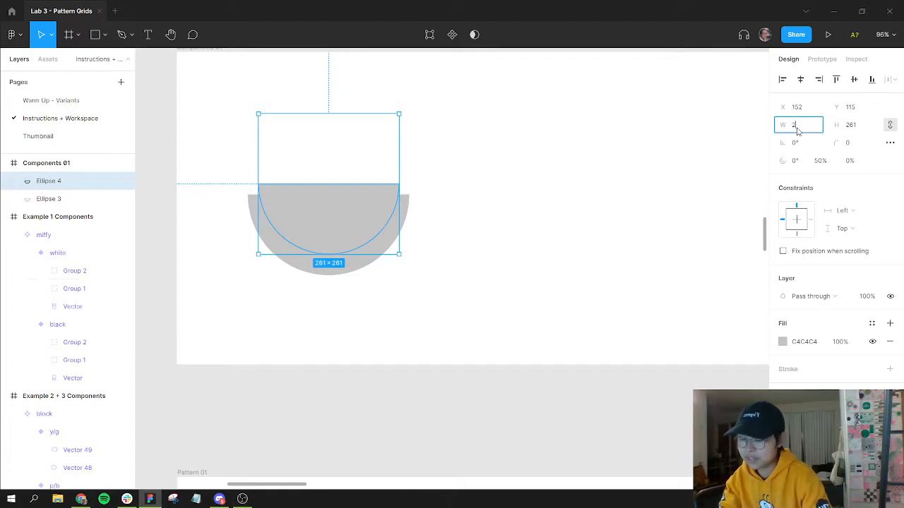
type("50")
key("Return")
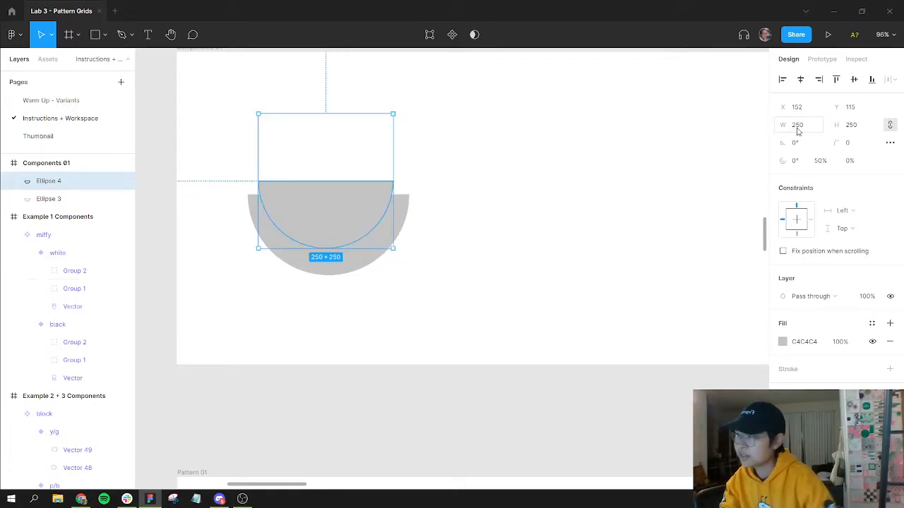
Step: Recolor the smaller semicircle's fill to a pale cream (FFF5EB)
left_click(783, 341)
left_click_drag(652, 240, 609, 191)
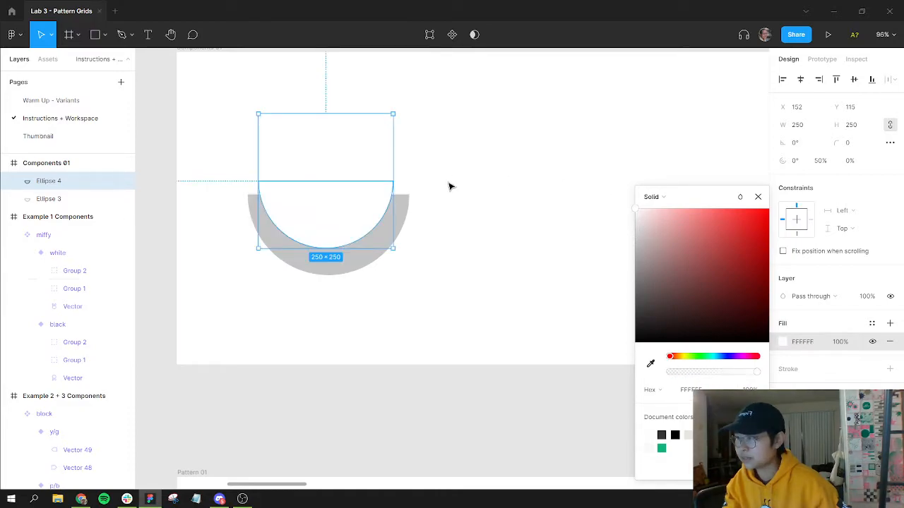
left_click(677, 356)
left_click_drag(646, 214, 648, 207)
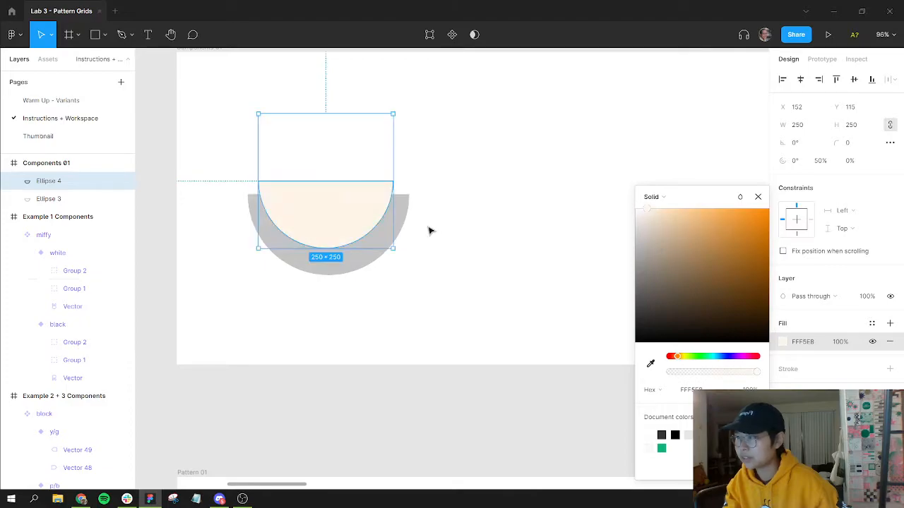
Step: Move the smaller semicircle so it sits centered on the larger one's flat edge
left_click(452, 225)
left_click(358, 222)
left_click_drag(359, 222, 359, 228)
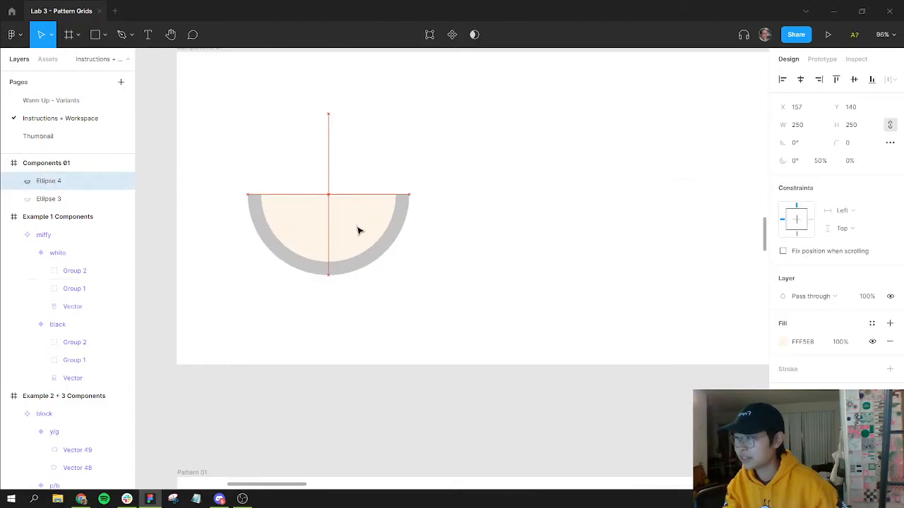
Step: Select the larger semicircle and recolor its fill to orange (FF7033)
left_click(404, 258)
left_click(396, 227)
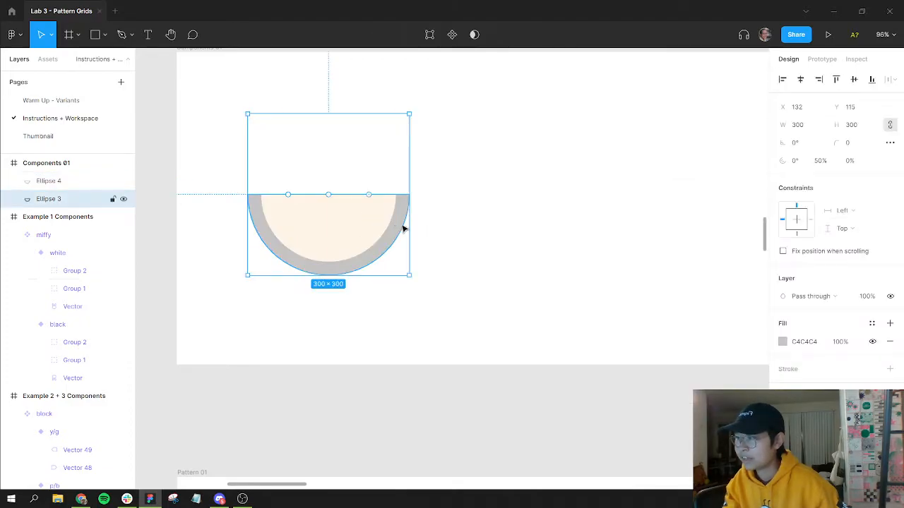
left_click(783, 343)
left_click(674, 357)
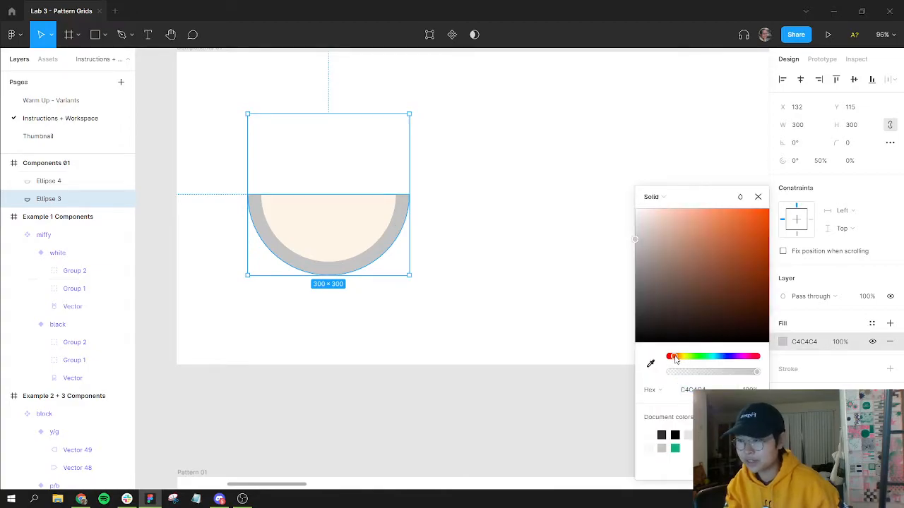
left_click_drag(713, 285, 742, 209)
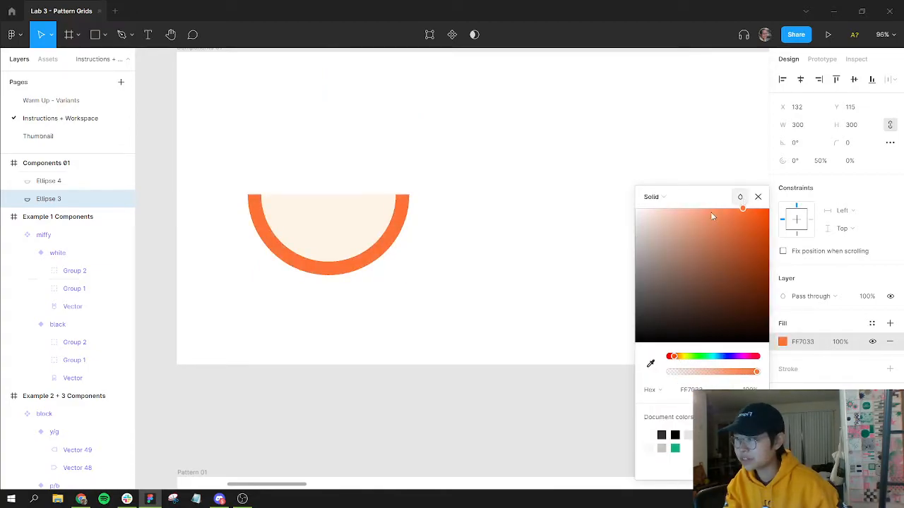
Step: Eyedrop the orange into the smaller semicircle's fill, then lighten it to a pale peach (FFE9E0)
left_click(373, 217)
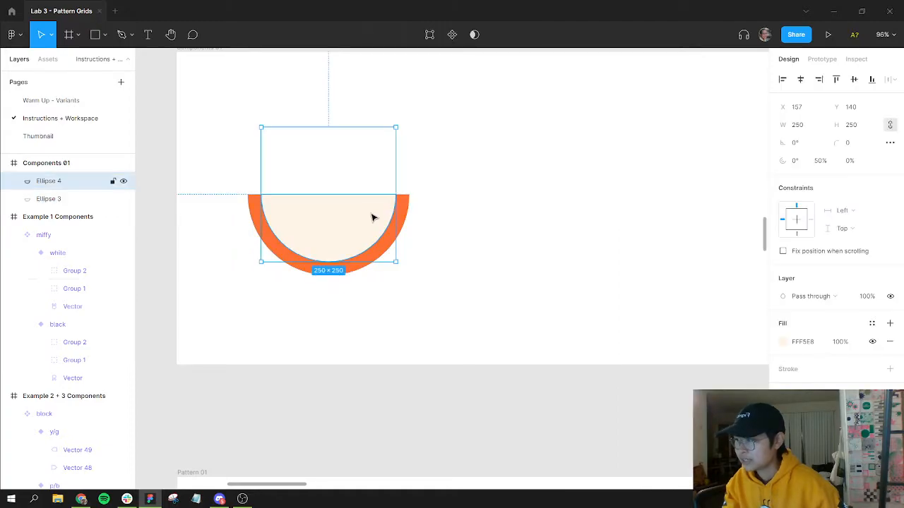
key("i")
left_click(409, 200)
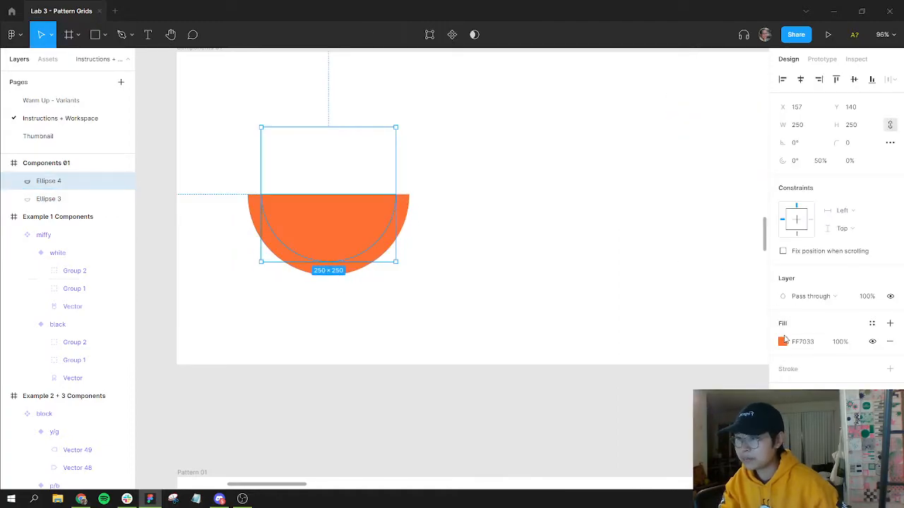
left_click(782, 341)
left_click_drag(679, 218, 657, 206)
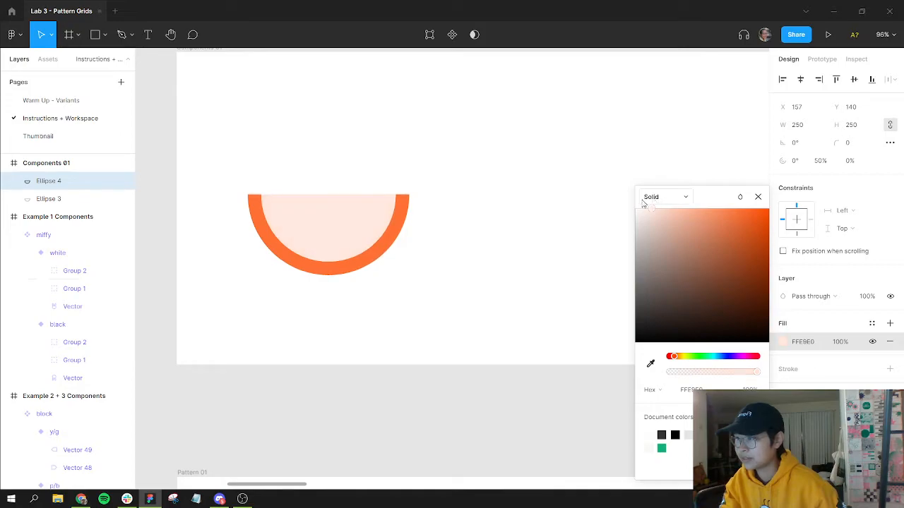
Step: Paste a copy of the inner semicircle into Components 01, trying and undoing an arc-handle drag
left_click(402, 274)
left_click_drag(402, 274, 573, 262)
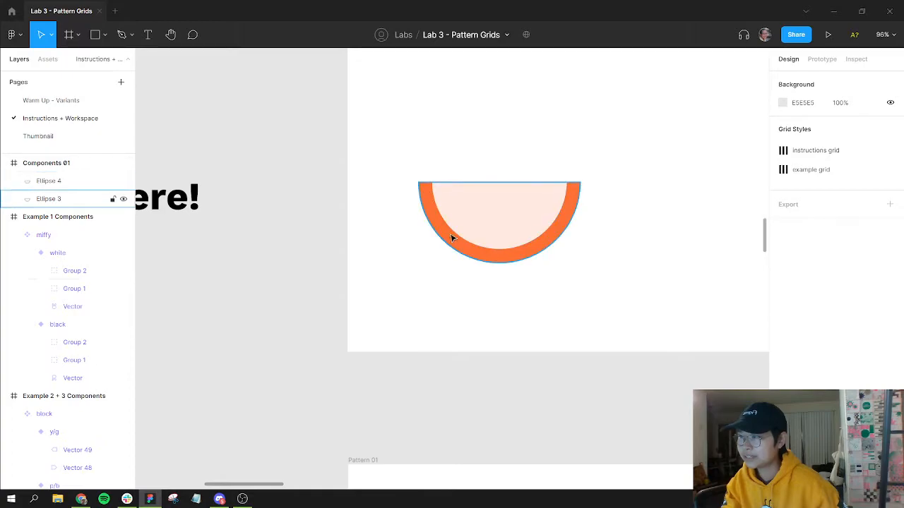
scroll(486, 235, "up", 2)
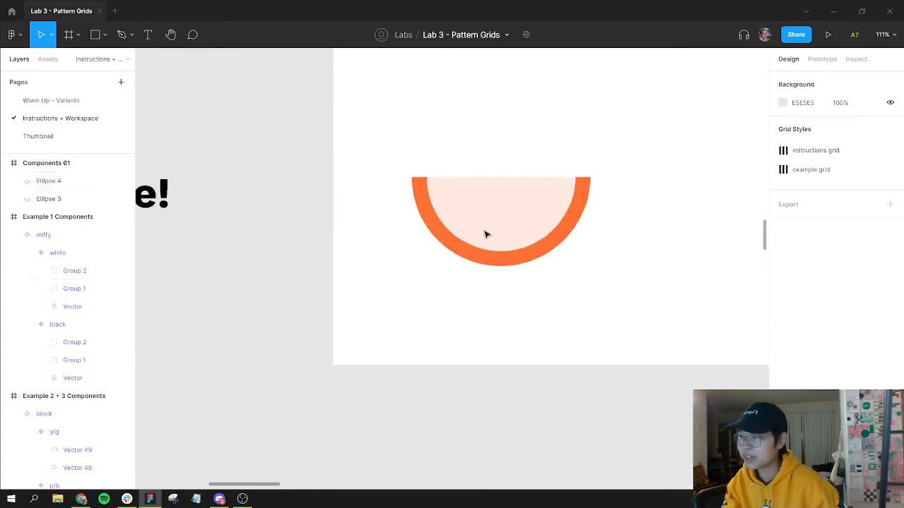
scroll(486, 234, "down", 3)
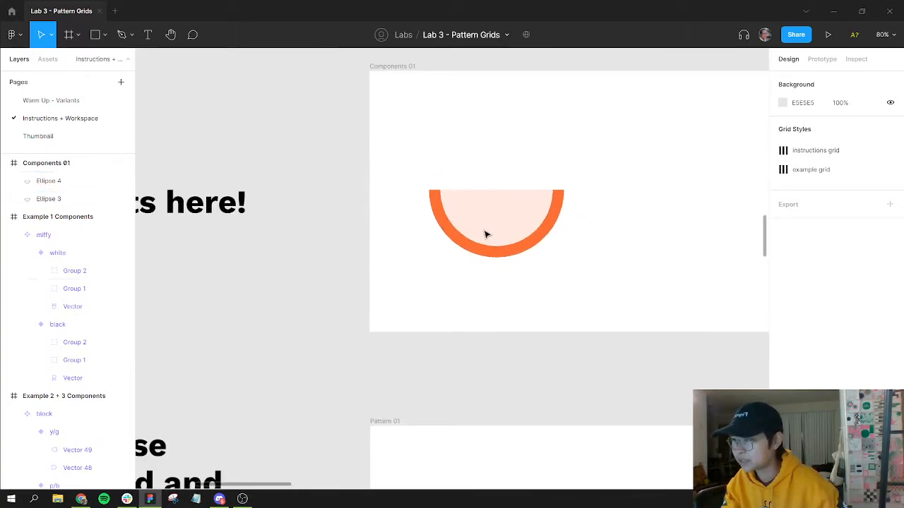
scroll(486, 234, "up", 5)
left_click(486, 216)
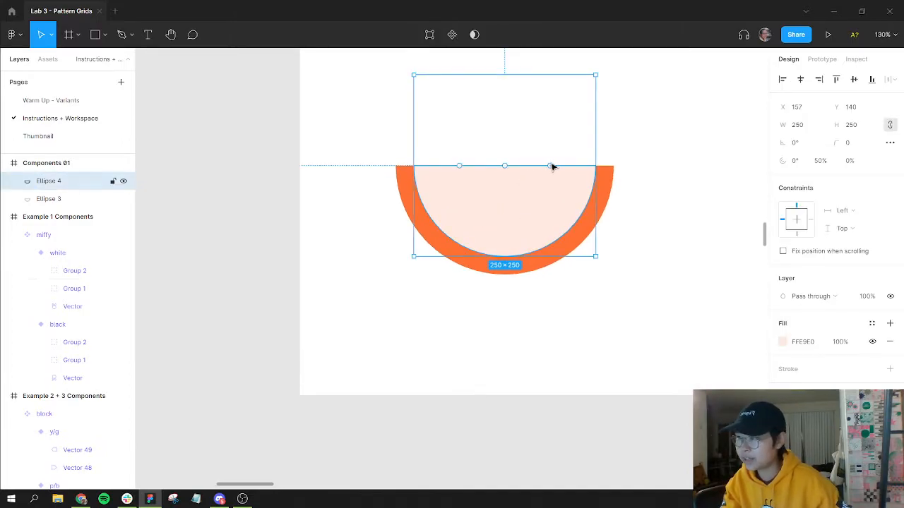
key("ctrl+v")
left_click_drag(552, 166, 521, 209)
key("ctrl+z")
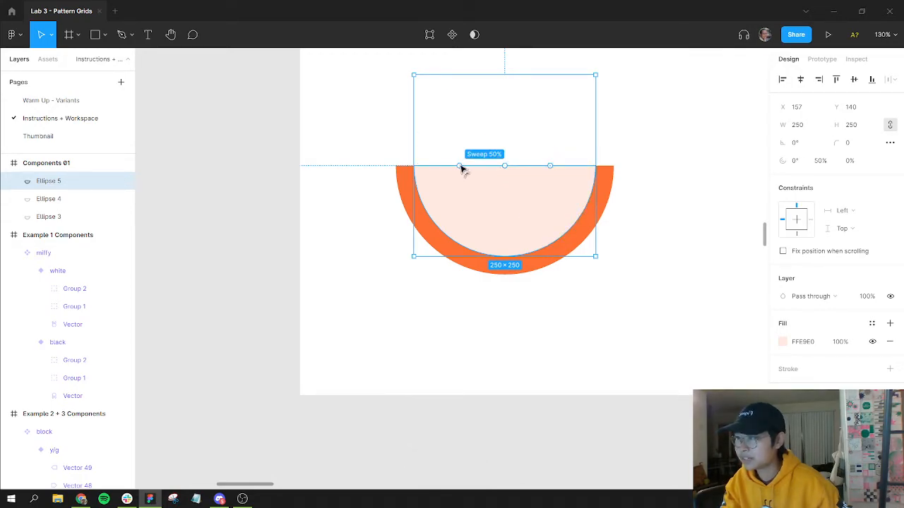
Step: Shape the copy into a wedge by dragging its arc and setting the sweep to 100/6 %
left_click_drag(461, 168, 557, 212)
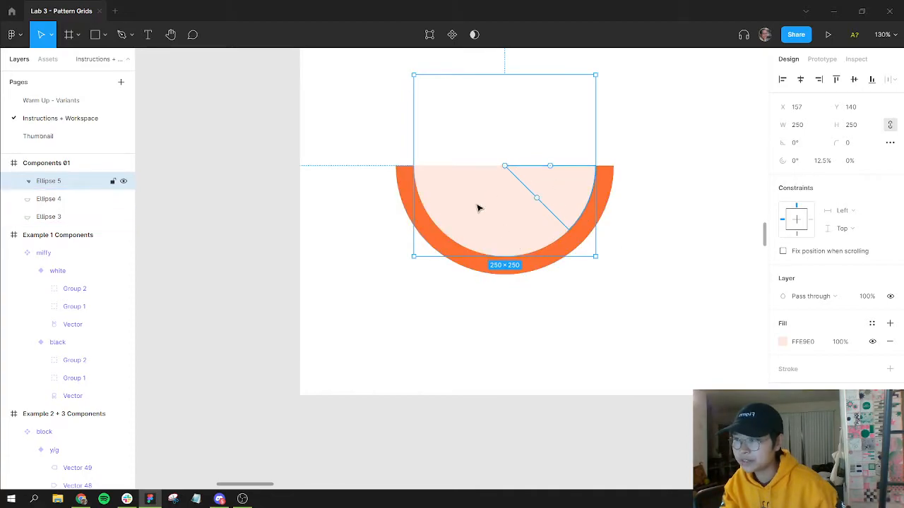
left_click(830, 162)
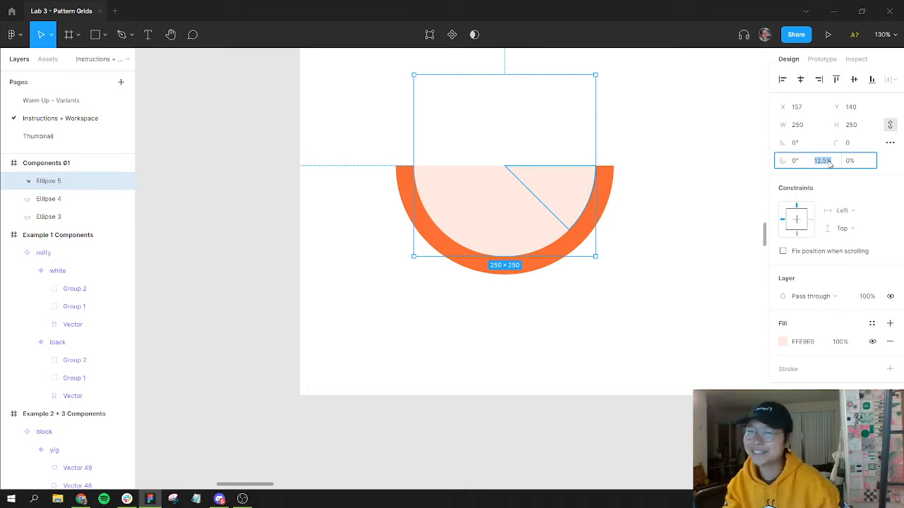
type("100")
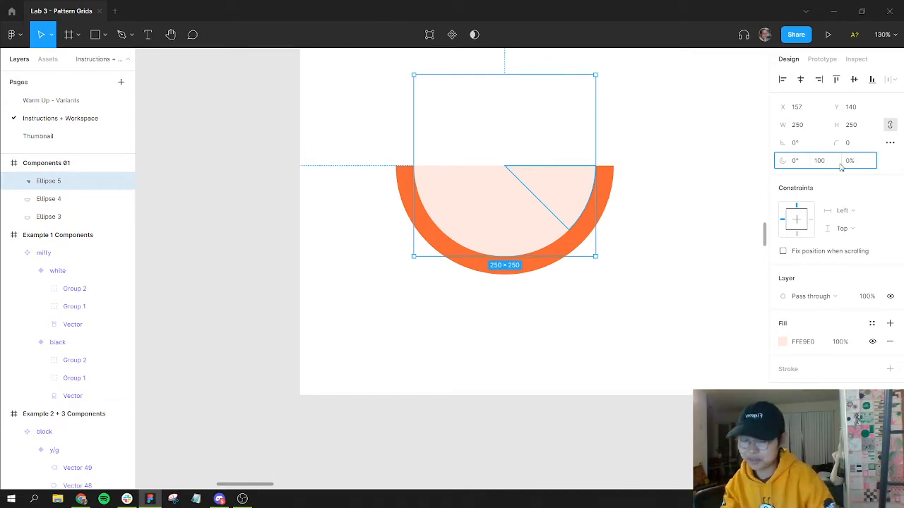
type("/6")
key("Return")
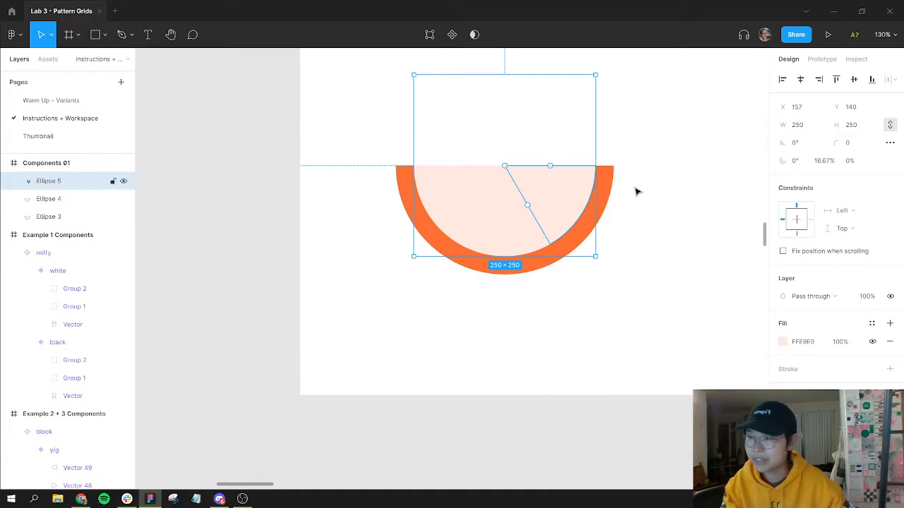
Step: Recolor the wedge's fill to a light orange (FF9D73)
left_click(783, 343)
left_click_drag(667, 217, 710, 200)
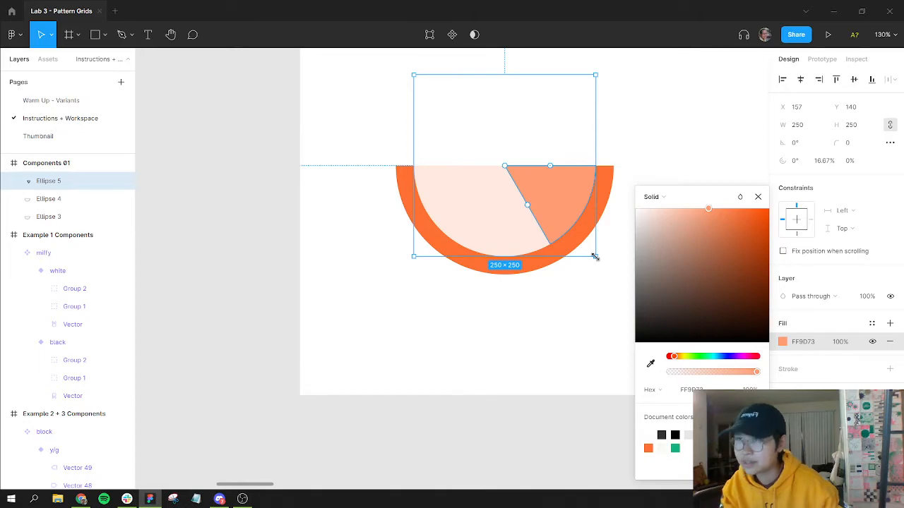
left_click(833, 162)
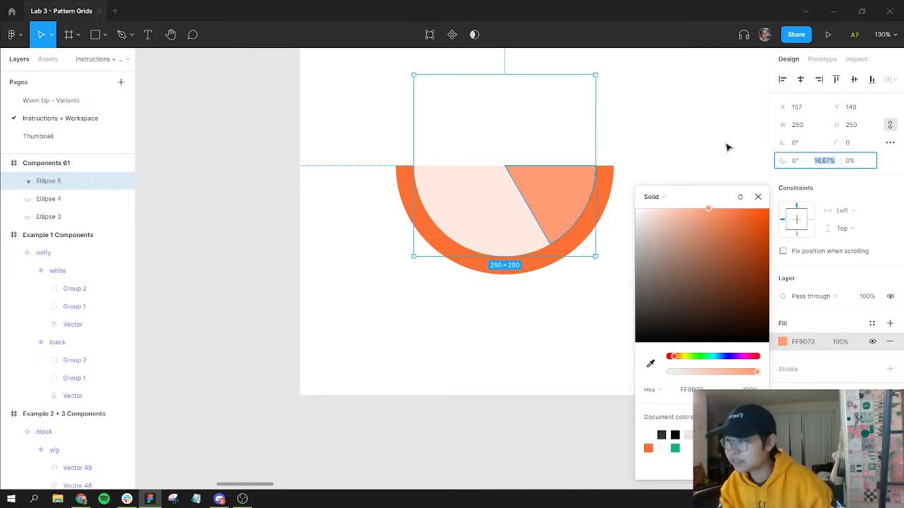
left_click(579, 167)
left_click(532, 185)
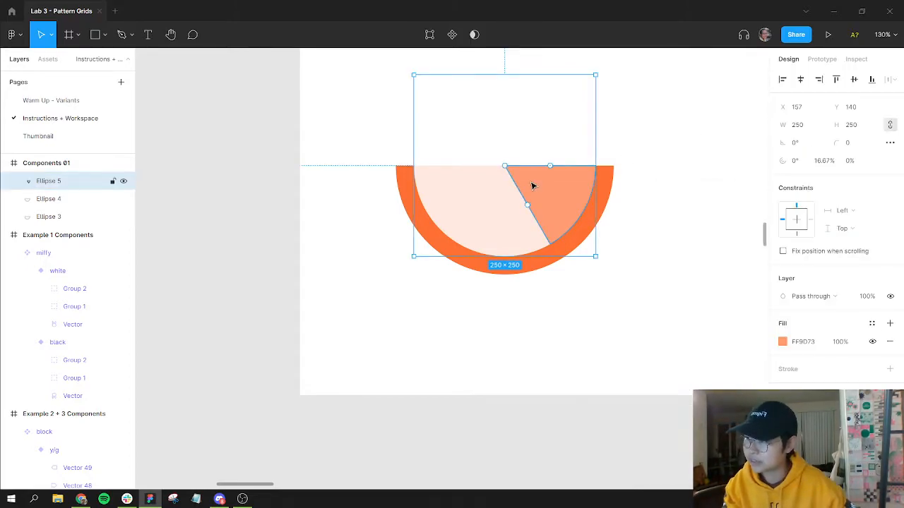
Step: Paste a copy of the wedge and flip it horizontally
key("ctrl+v")
key("shift+h")
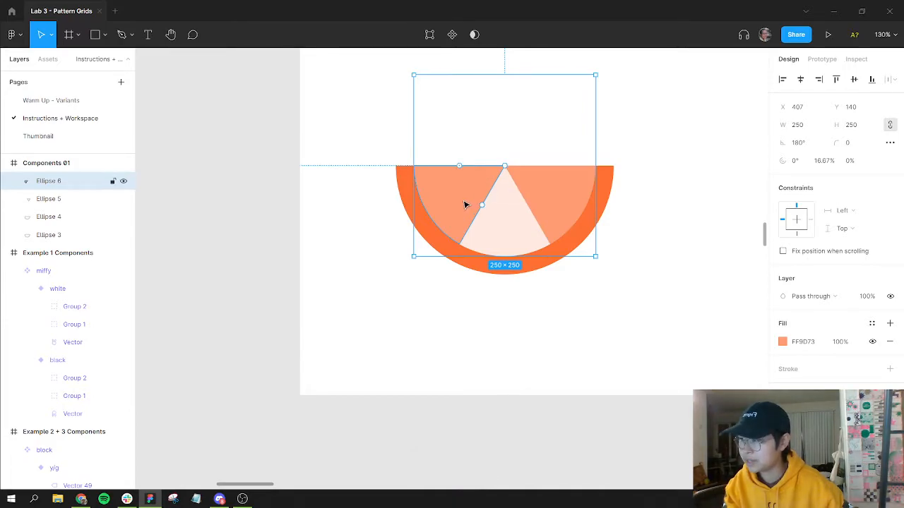
Step: Paste another wedge copy and drag its start angle so it fills the gap between the two wedges
key("ctrl+v")
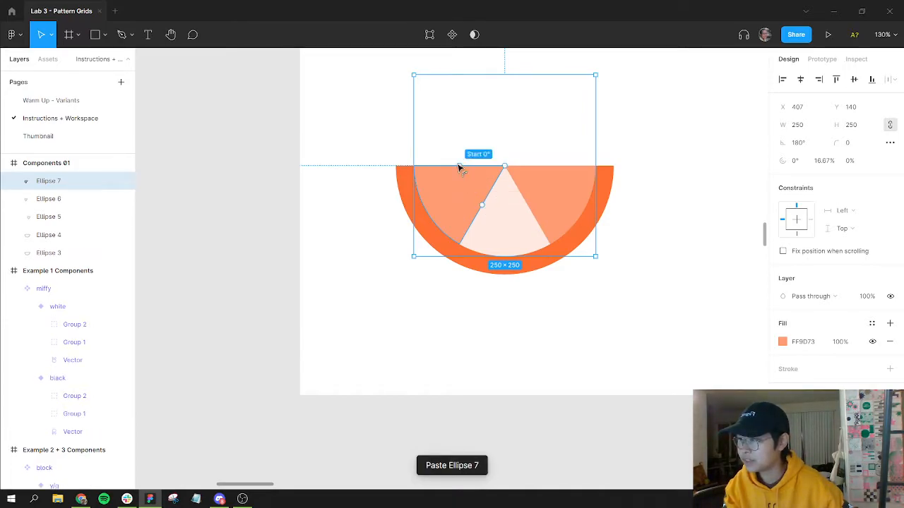
left_click_drag(459, 168, 482, 212)
left_click(613, 296)
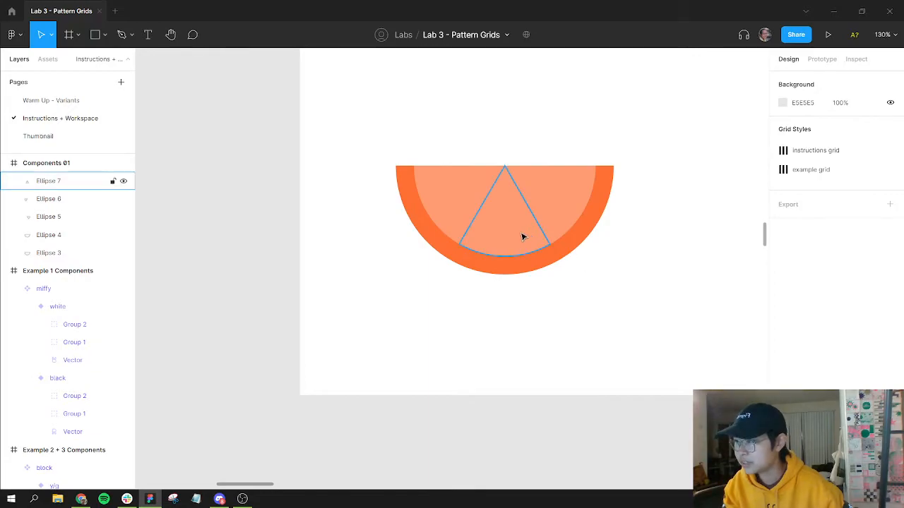
Step: Select all three wedges and set their width to 230 with proportions locked
left_click(478, 223)
left_click_drag(493, 213, 484, 208)
left_click(619, 304)
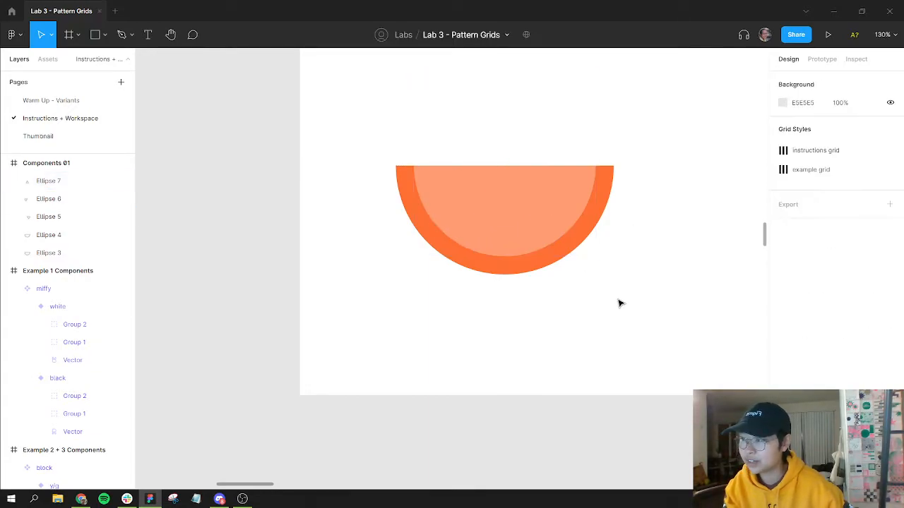
left_click(502, 225)
left_click(469, 186, "shift")
left_click(466, 186, "shift")
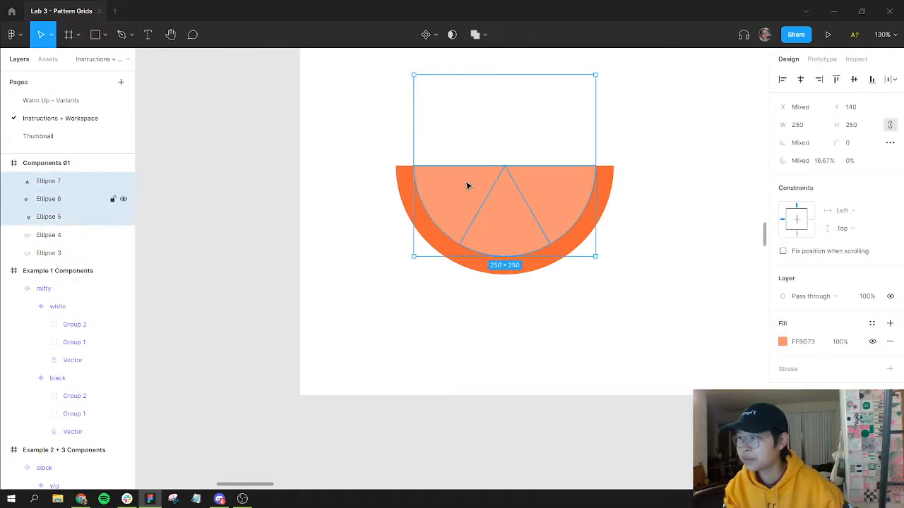
left_click(809, 125)
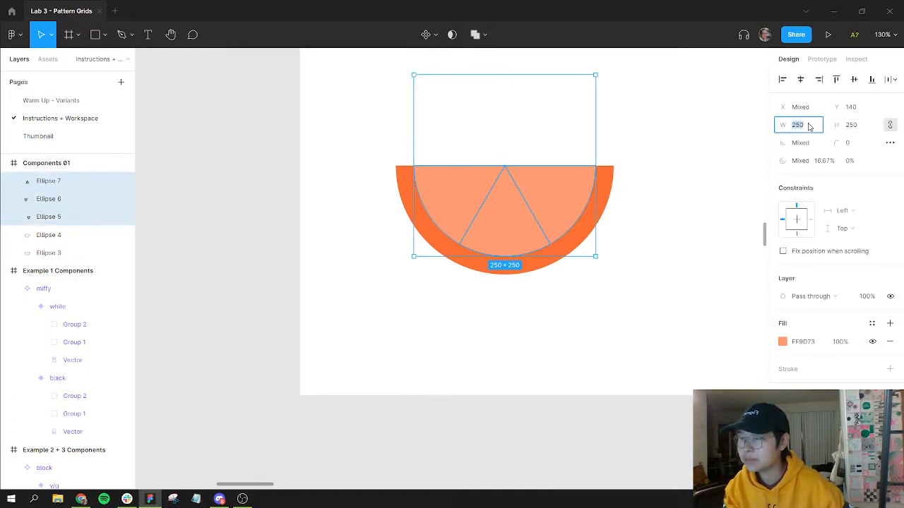
type("2")
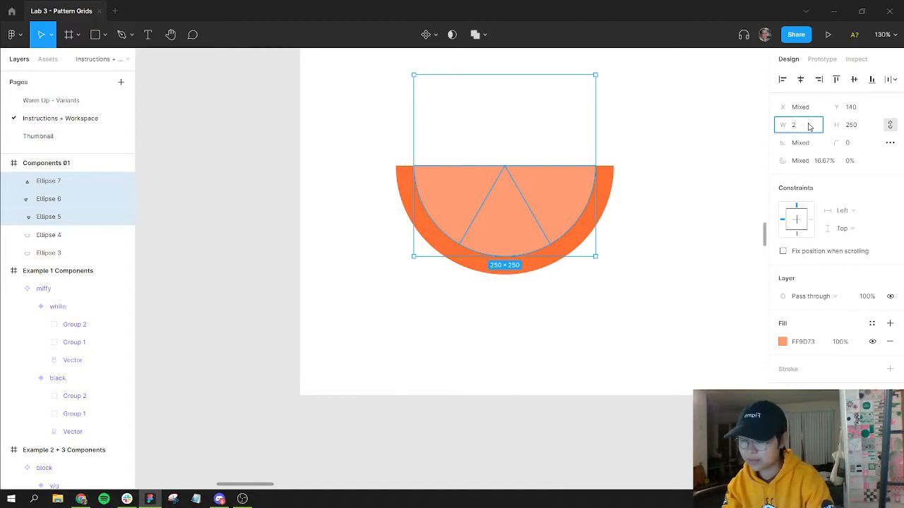
type("0030")
key("Return")
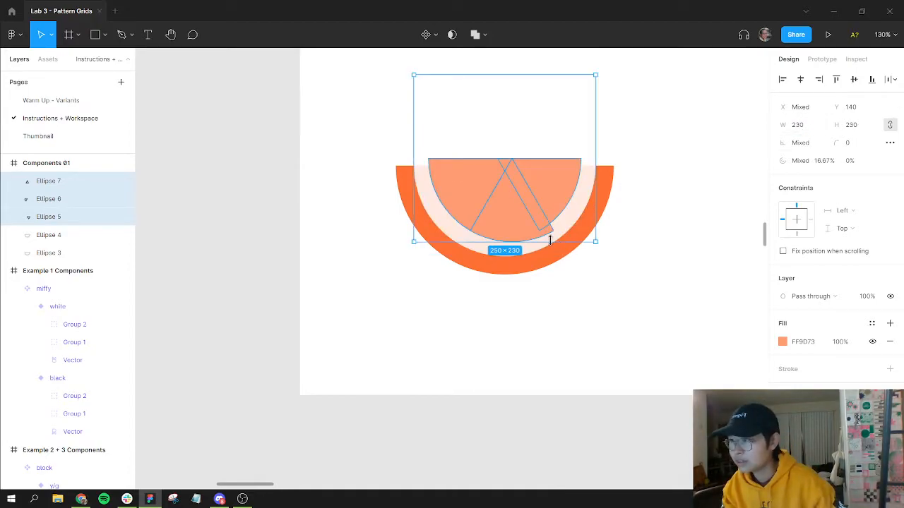
key("Escape")
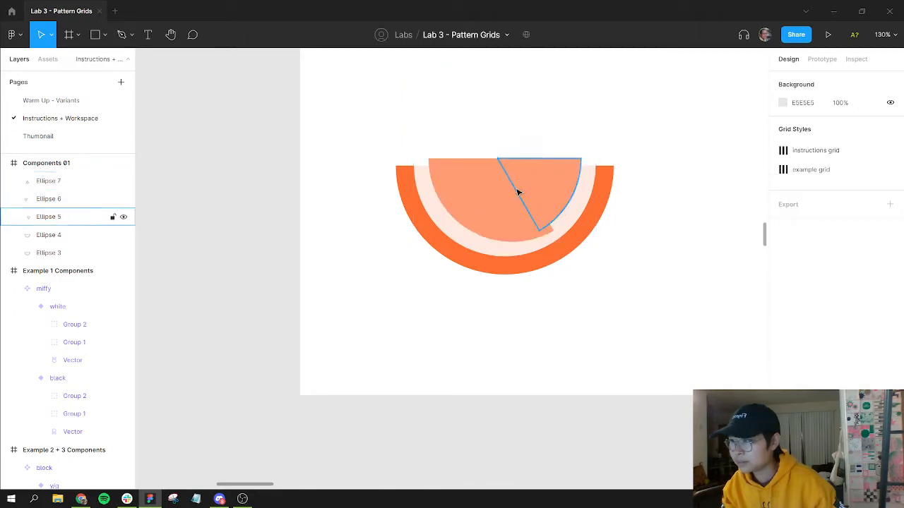
Step: Reposition the side wedges so their points meet at the top center of the slice
left_click(515, 212)
mouse_move(515, 214)
left_mouse_down()
mouse_move(509, 229)
mouse_move(515, 221)
left_mouse_up()
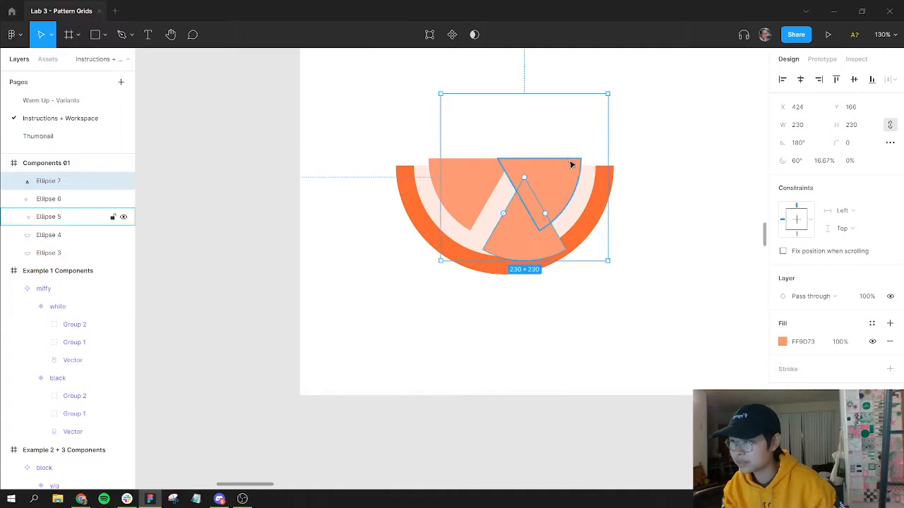
left_click(56, 198)
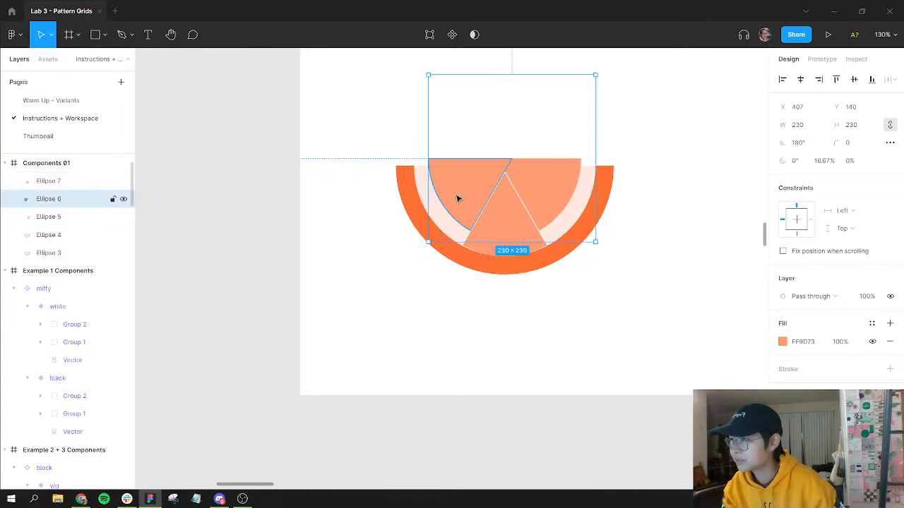
left_click_drag(469, 195, 541, 186)
left_click(61, 220)
left_click(537, 290)
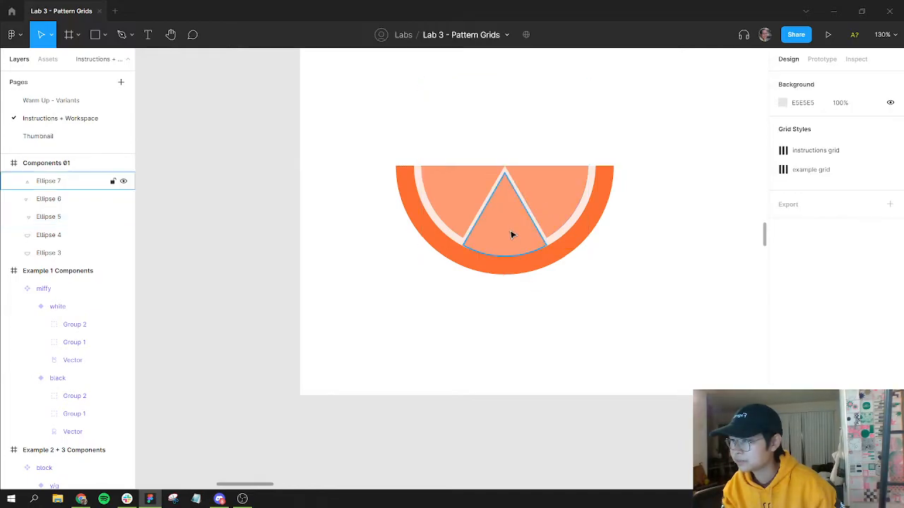
Step: Nudge the center wedge upward so its tip aligns with the other wedges
left_click(508, 223)
left_click_drag(508, 223, 506, 215)
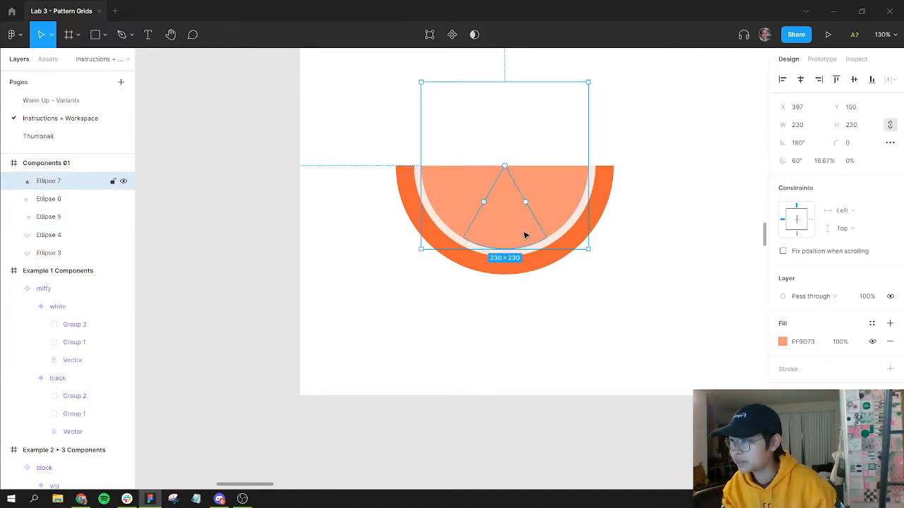
left_click(525, 284)
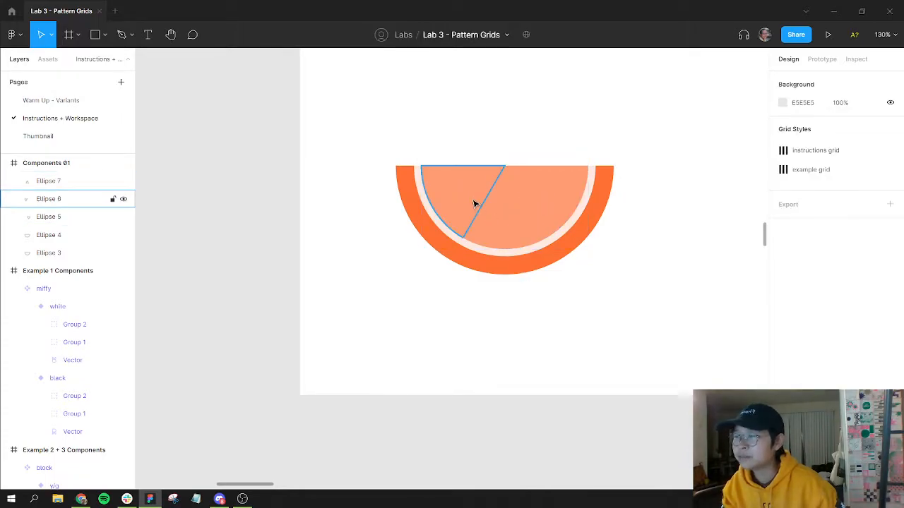
Step: Set the sweep of the left and right wedges to 14% to open gaps between the segments
left_click(475, 204)
left_click(824, 162)
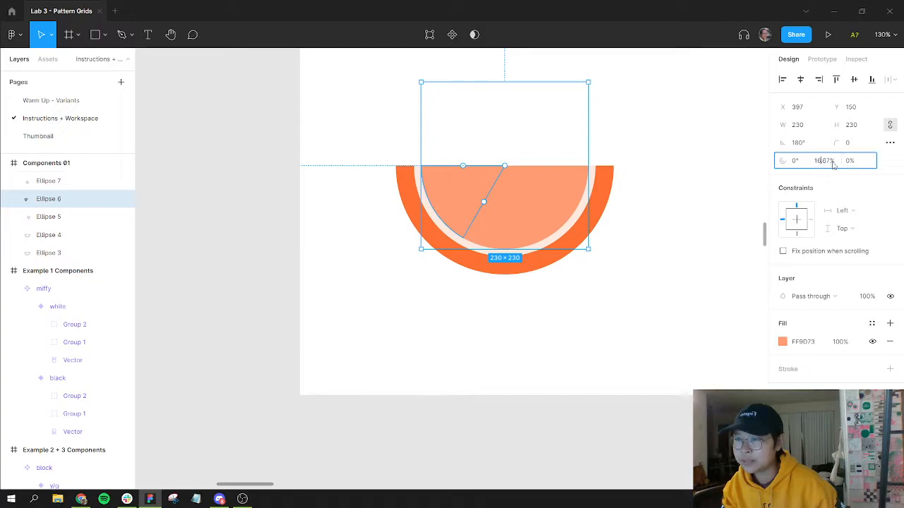
key("BackSpace")
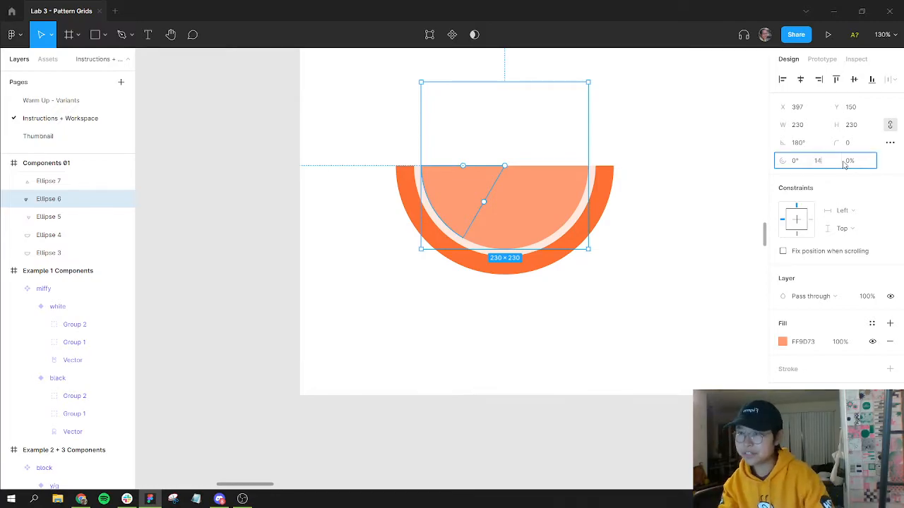
type("14")
key("Return")
left_click(556, 197)
left_click(825, 160)
type("14")
key("Return")
left_click(514, 214)
left_click(698, 249)
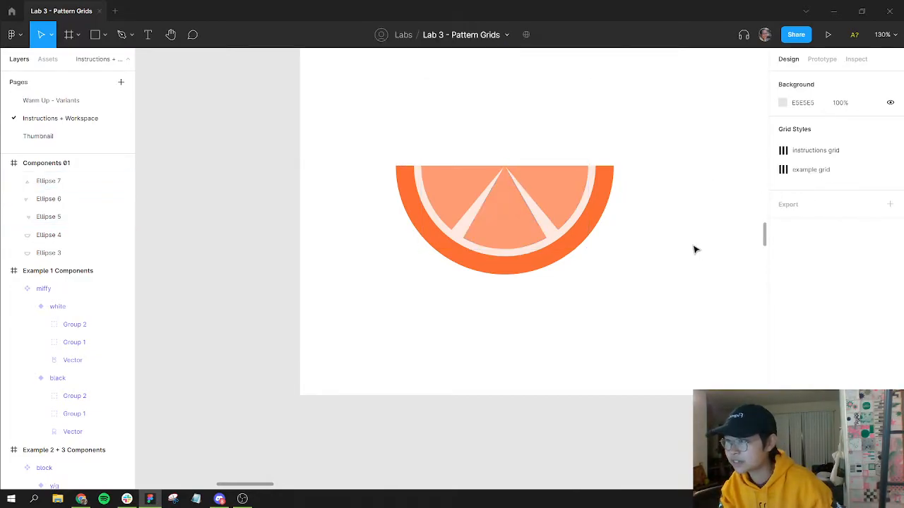
Step: Draw a small seed ellipse about 10 × 19 inside the center wedge
scroll(612, 290, "up", 2)
scroll(607, 285, "down", 3)
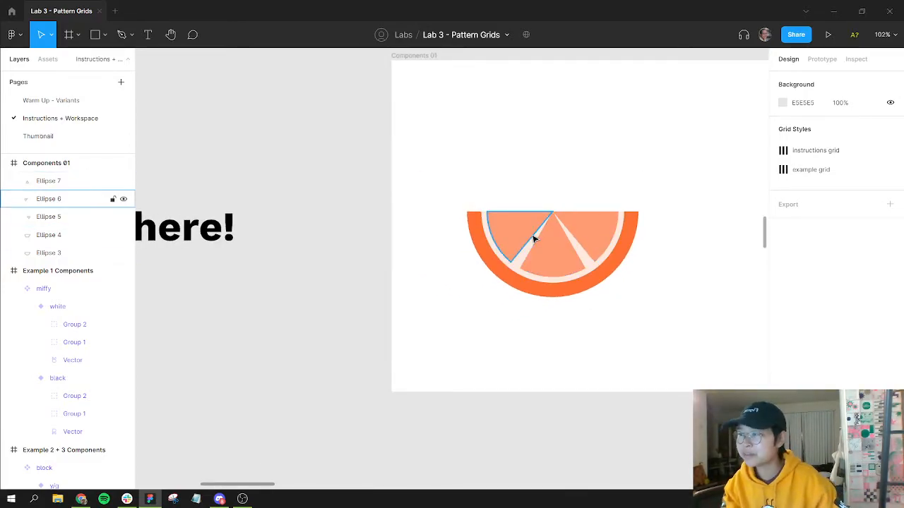
scroll(544, 244, "up", 2)
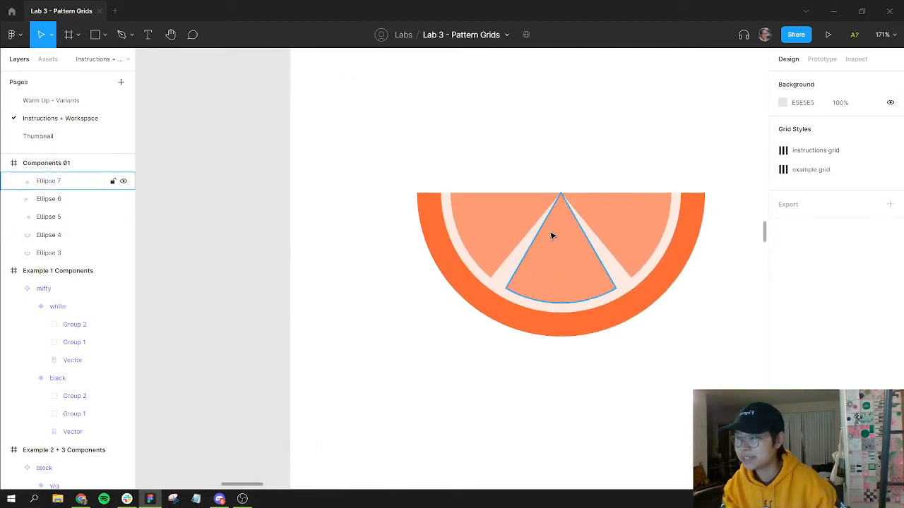
scroll(558, 244, "up", 3)
key("o")
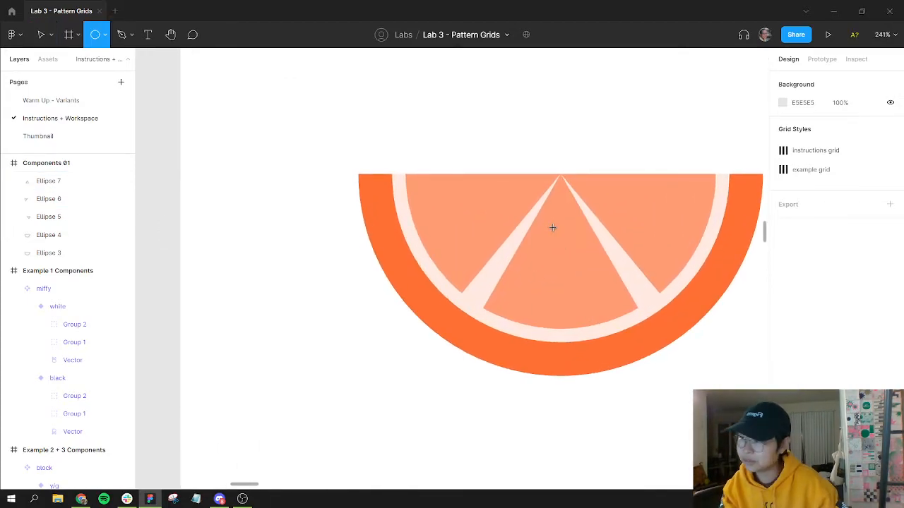
left_click_drag(551, 227, 562, 246)
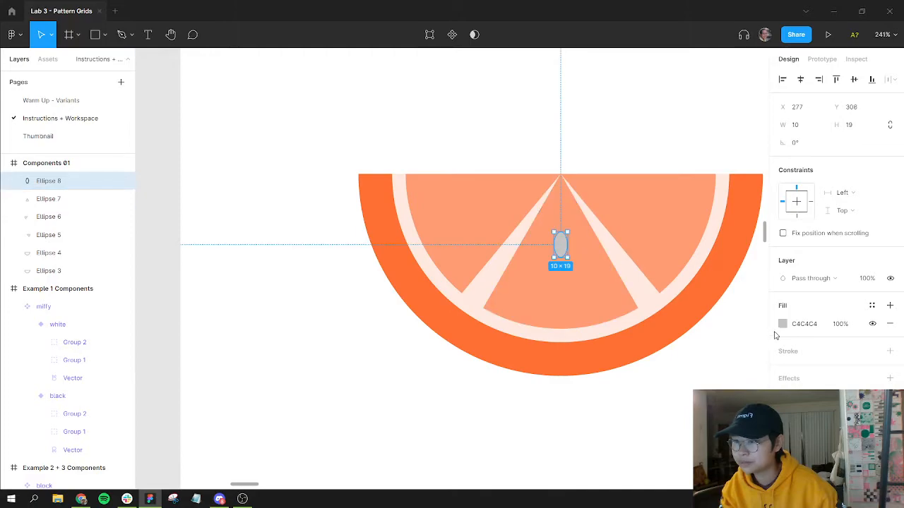
Step: Set the seed's fill to a light peach (FFC8B1)
left_click(782, 323)
left_click(650, 364)
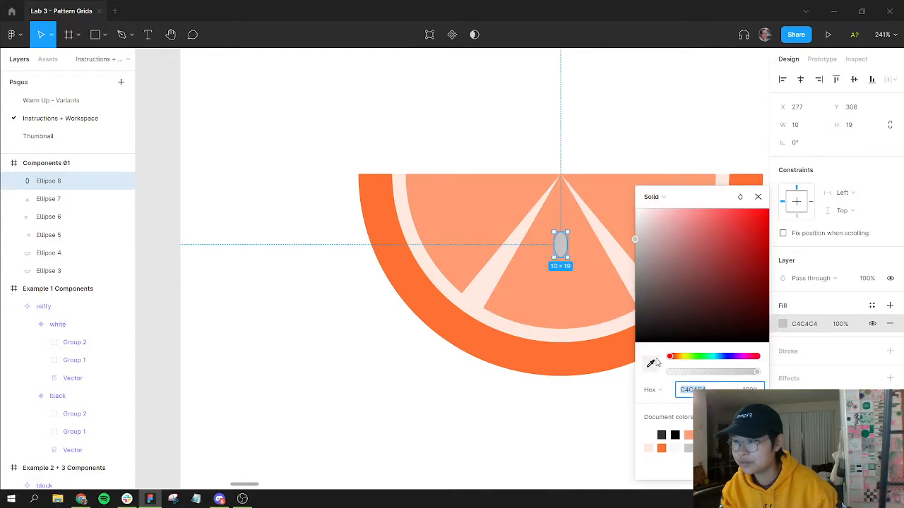
left_click(640, 235)
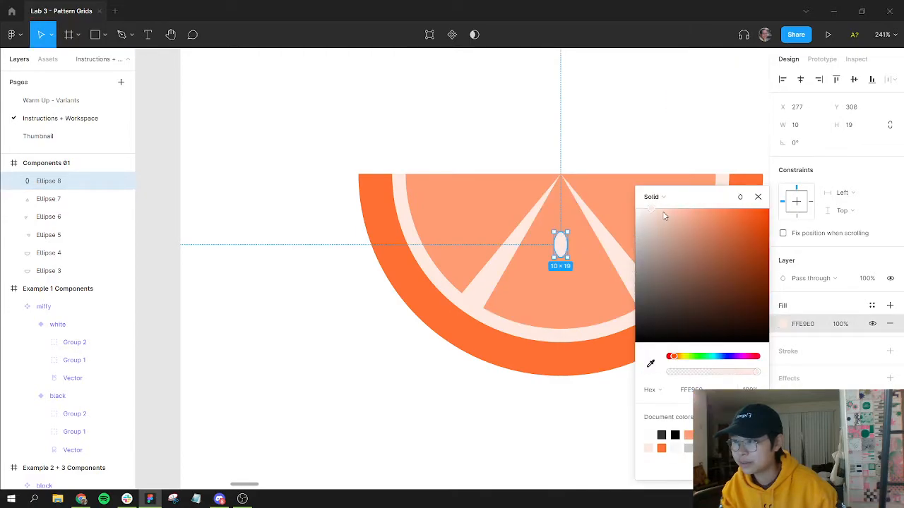
left_click_drag(664, 215, 676, 207)
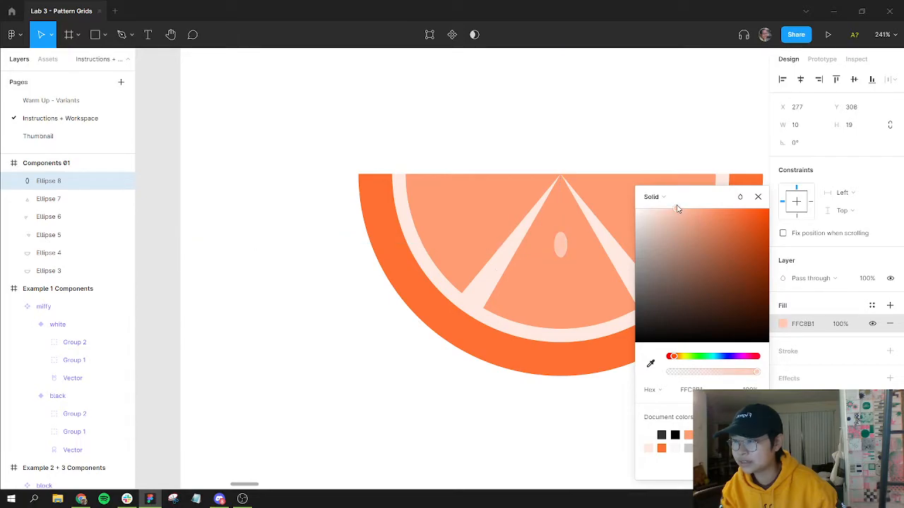
left_click(600, 140)
Step: Place copies of the seed in the two side wedges, flipping the right copy horizontally
left_click(560, 246)
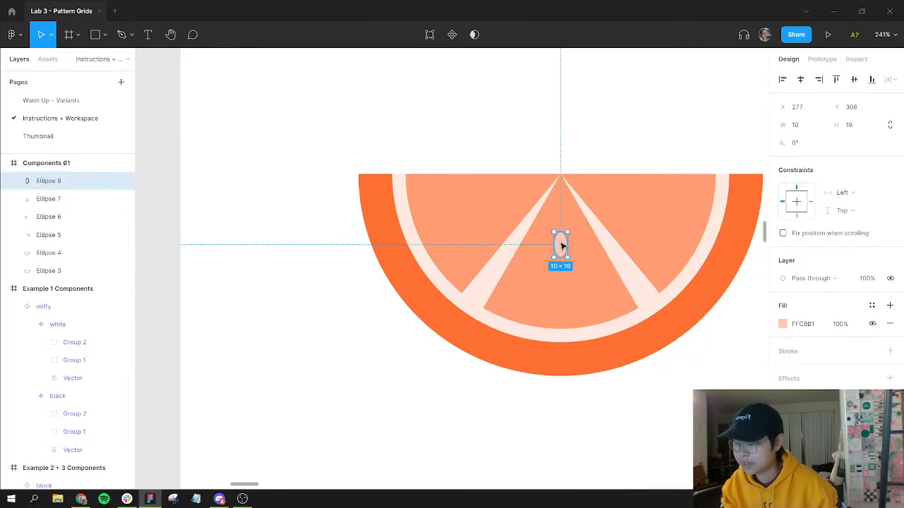
left_click_drag(561, 245, 620, 202)
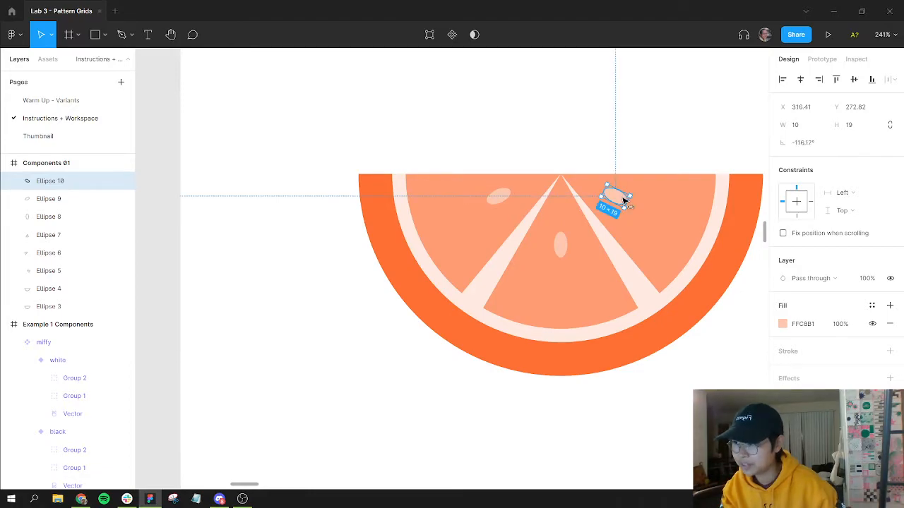
key("shift+h")
left_click_drag(610, 199, 622, 201)
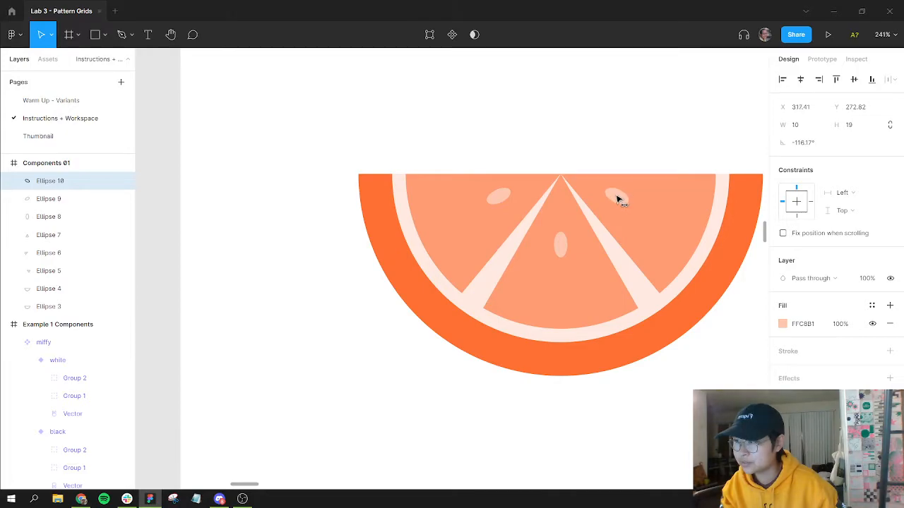
left_click(654, 123)
Step: Inspect the slice's layers and the outer arc's bounding box
scroll(610, 239, "up", 3)
scroll(611, 238, "down", 5)
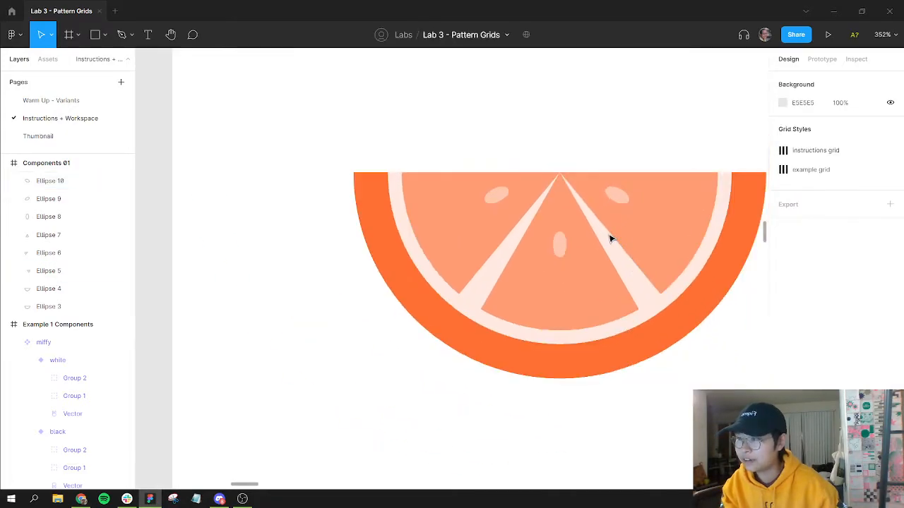
left_click_drag(589, 238, 454, 196)
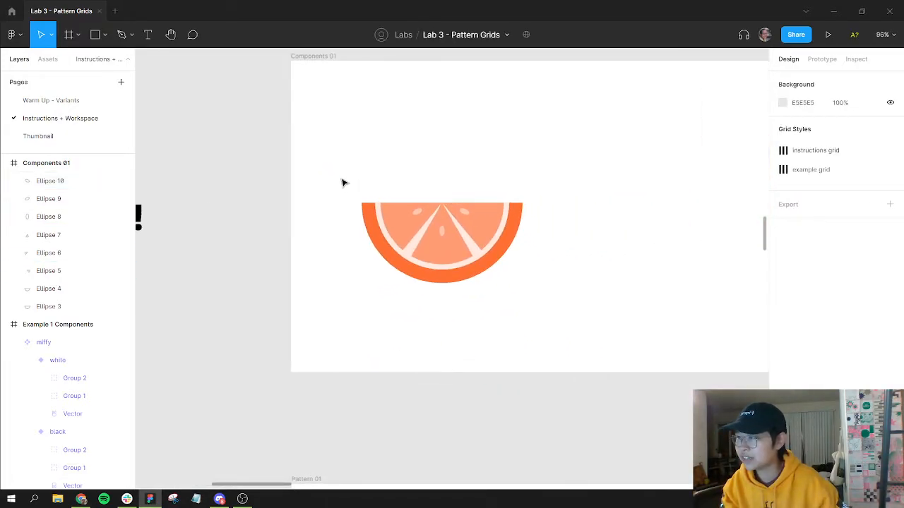
left_click_drag(343, 178, 569, 304)
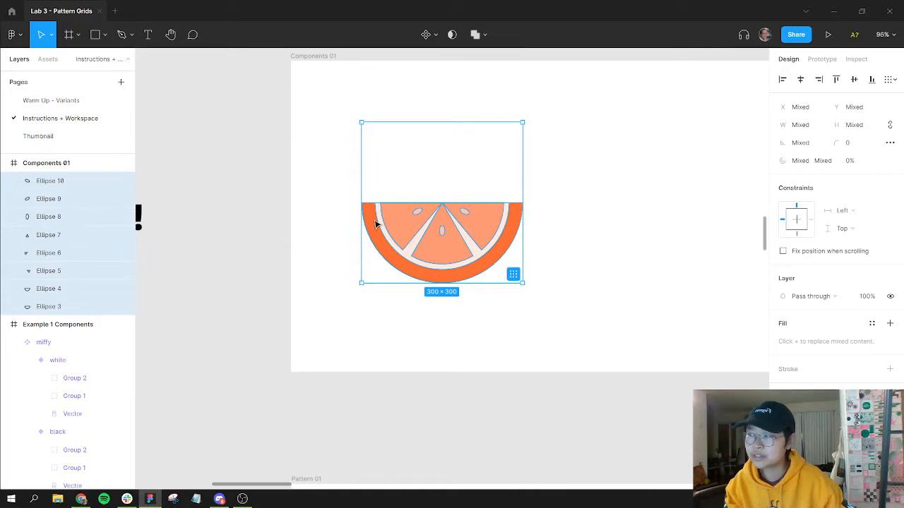
left_click(572, 252)
left_click(514, 244)
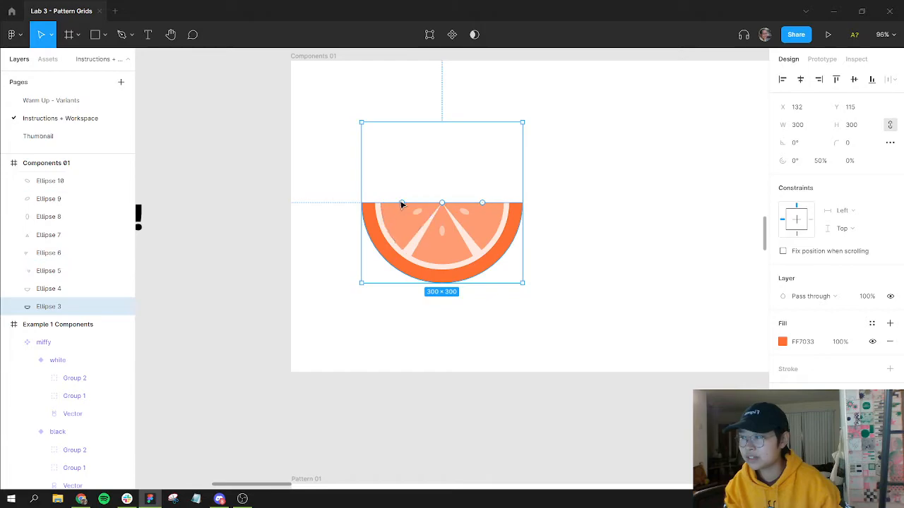
left_click_drag(477, 174, 407, 207)
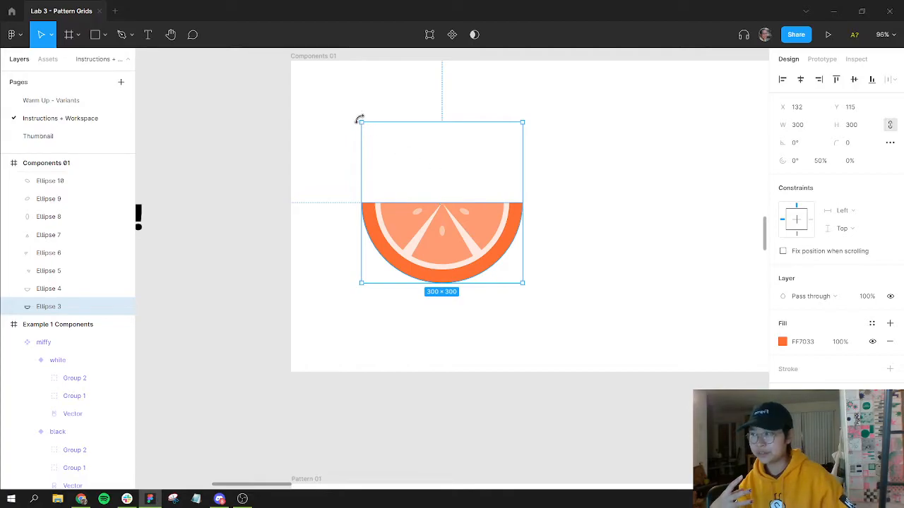
left_click(576, 245)
Step: Select all slice layers and apply Outline stroke to them
left_click_drag(345, 171, 515, 291)
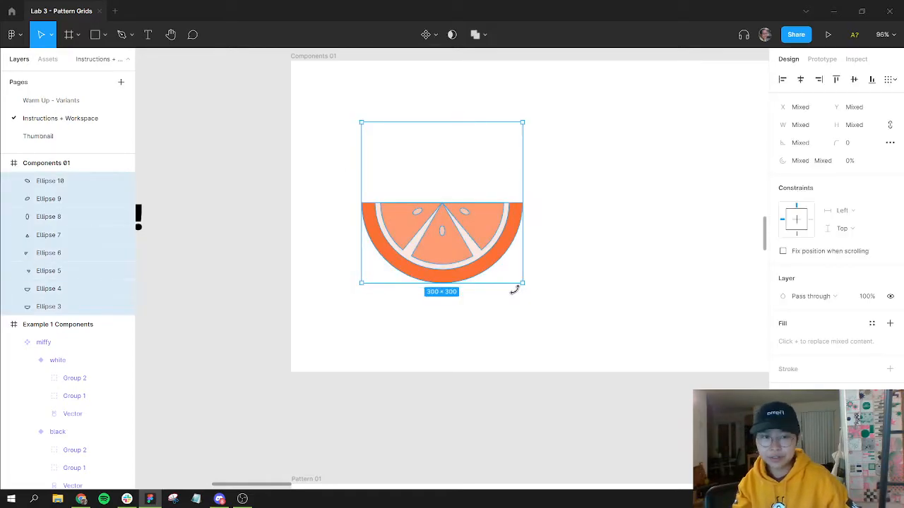
right_click(492, 216)
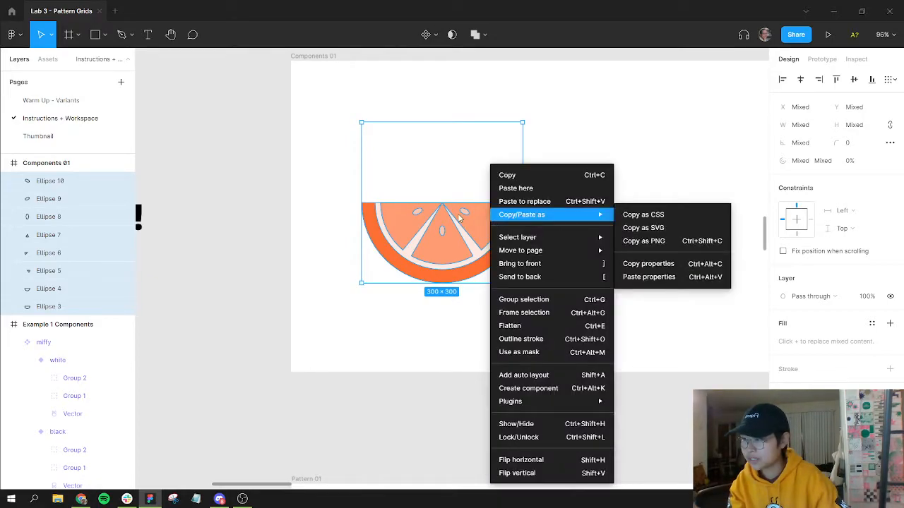
left_click(559, 340)
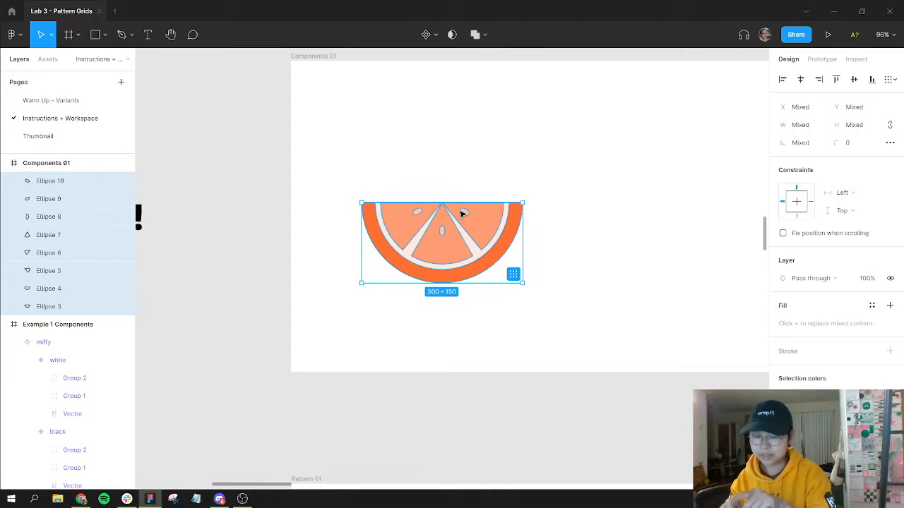
left_click(513, 238)
left_click(516, 238)
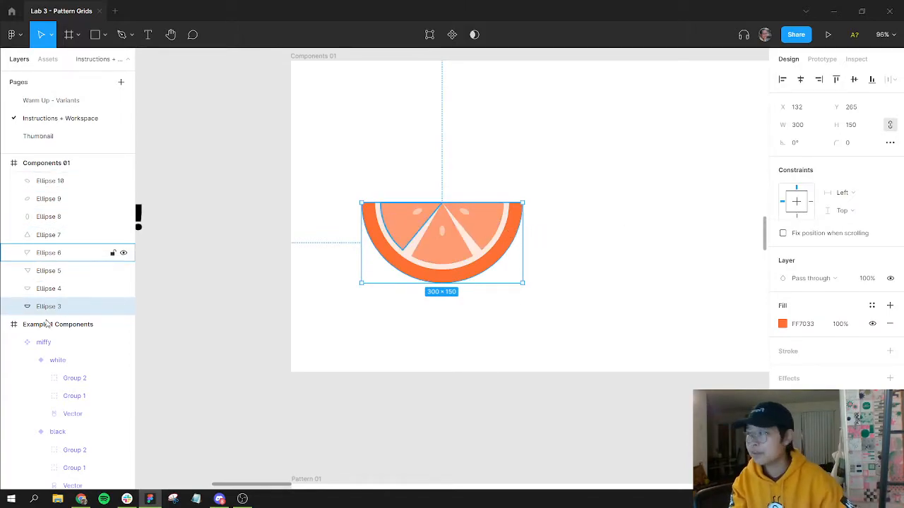
left_click_drag(517, 221, 597, 141)
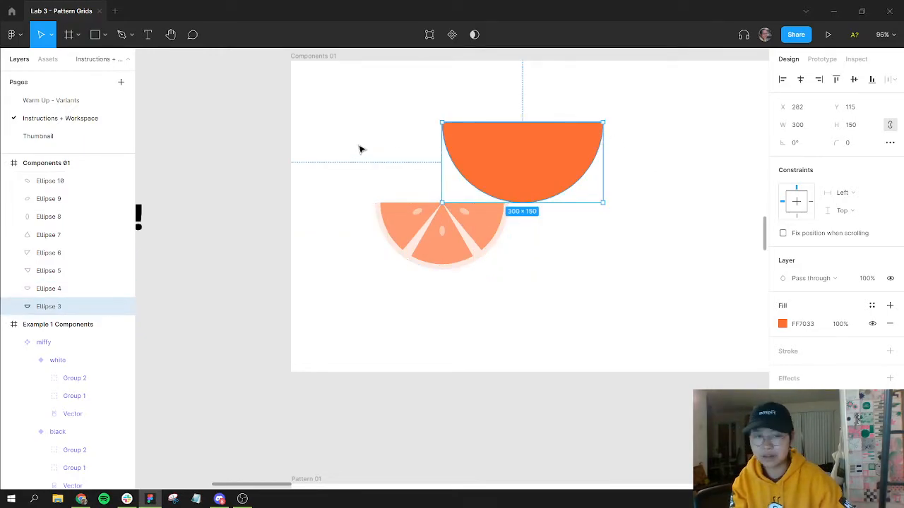
key("ctrl+z")
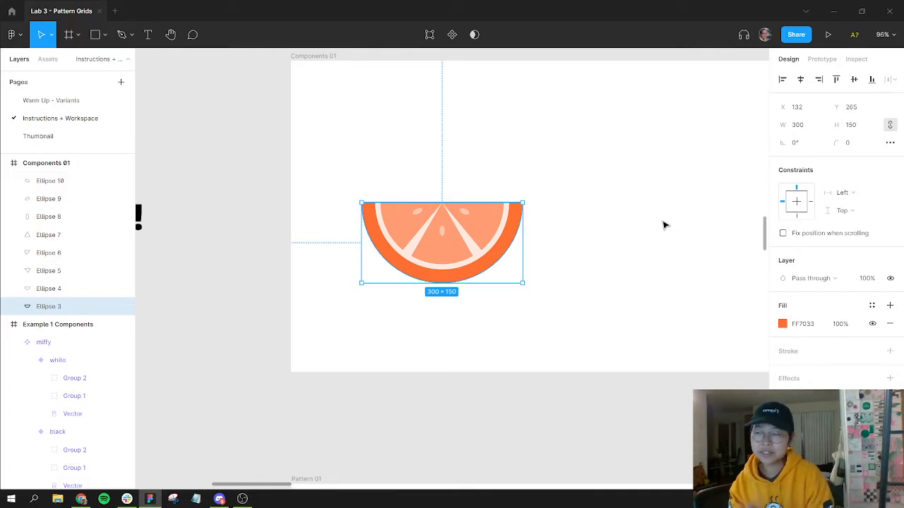
Step: Select all the slice's layers and duplicate the slice beside the original
key("shift+Return")
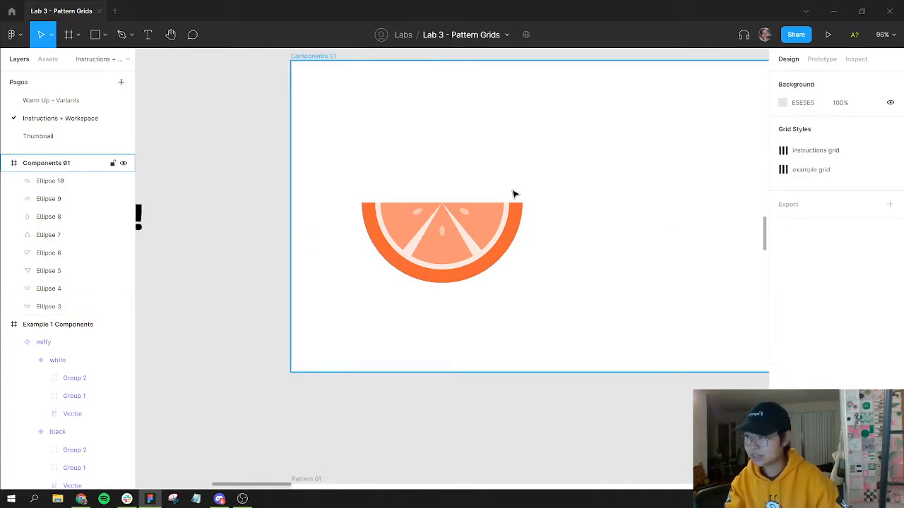
key("Return")
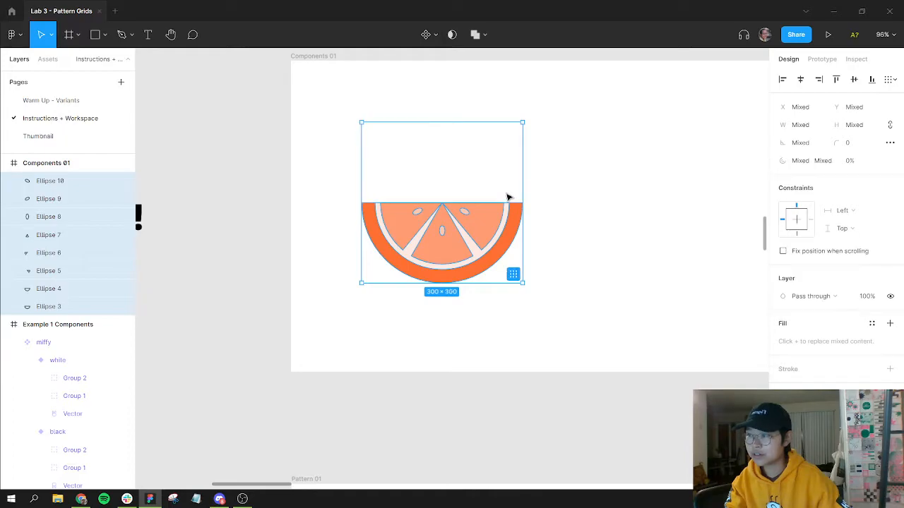
left_click_drag(565, 230, 753, 278)
left_click_drag(650, 287, 502, 245)
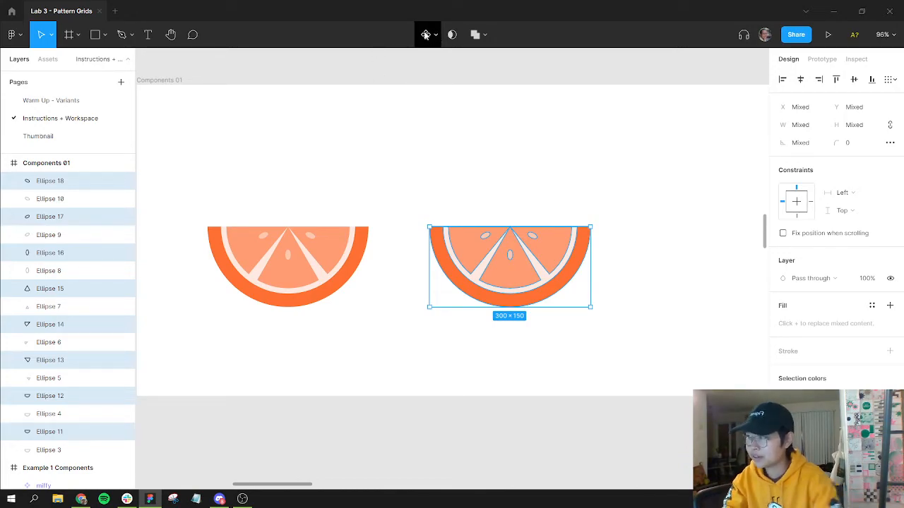
Step: Turn the copied slice into a component named citrus
left_click(426, 35)
key("ctrl+r")
type("citrus")
key("Return")
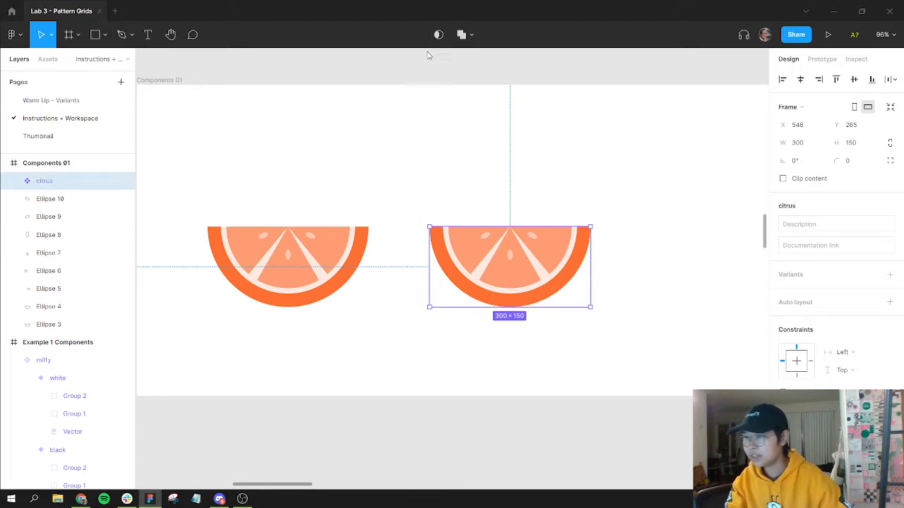
Step: Add a second variant to the citrus component
left_click(890, 275)
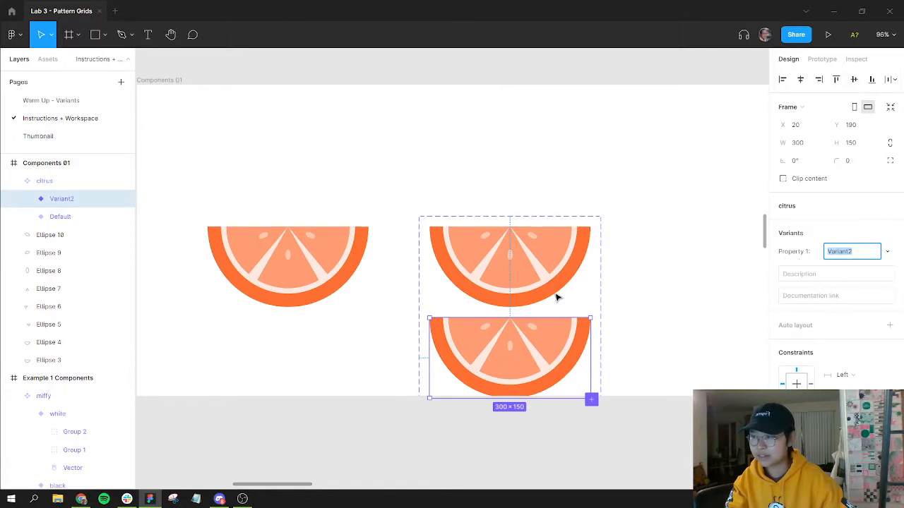
mouse_move(533, 218)
left_mouse_down()
mouse_move(526, 165)
mouse_move(543, 205)
left_mouse_up()
left_click_drag(649, 274, 458, 261)
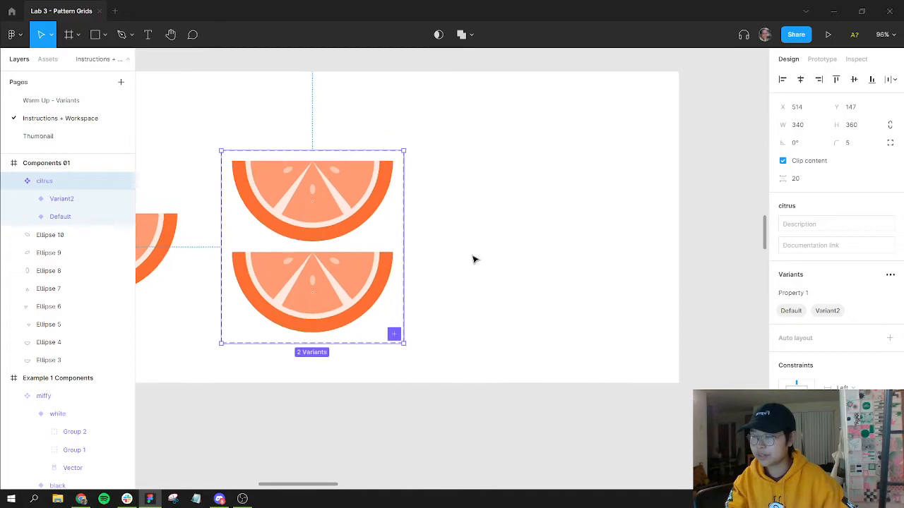
Step: Add a third citrus variant, place it beside the first slice, and resize the variant set to fit
left_click_drag(404, 245, 603, 244)
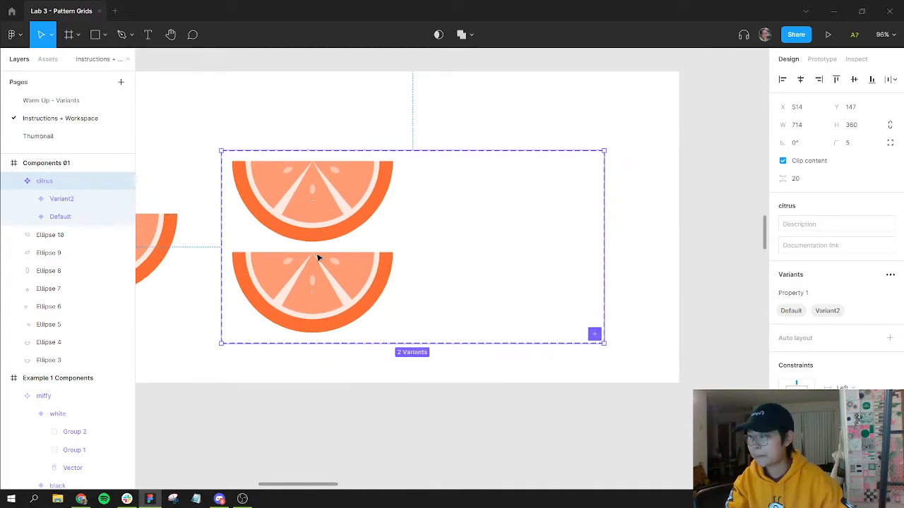
left_click(592, 336)
left_click_drag(318, 333, 519, 181)
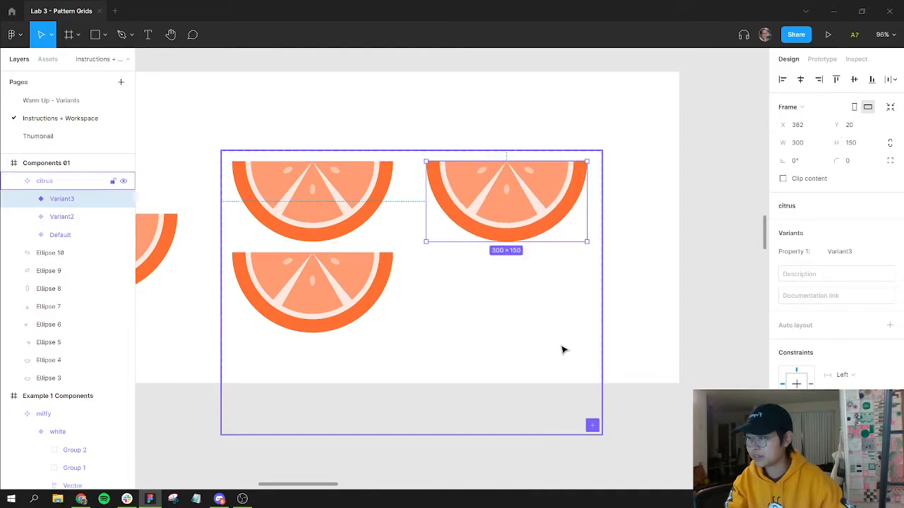
left_click(440, 434)
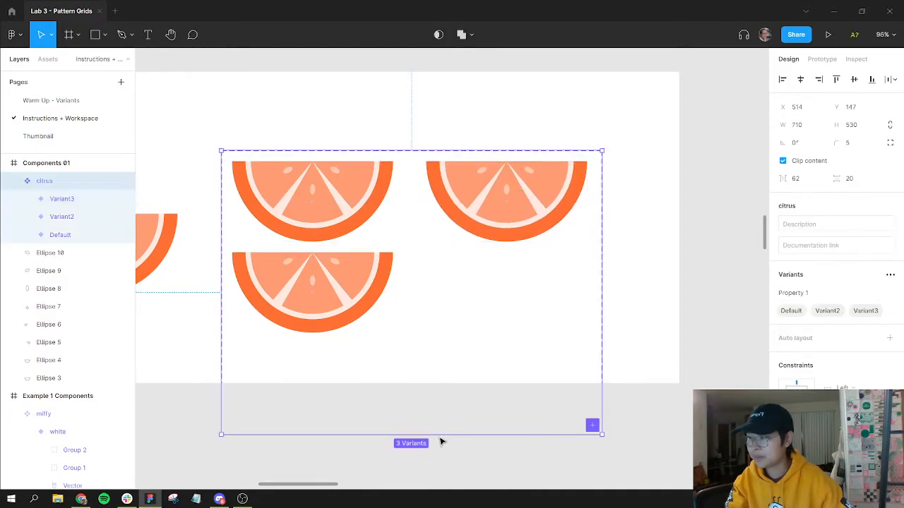
left_click_drag(428, 430, 432, 342)
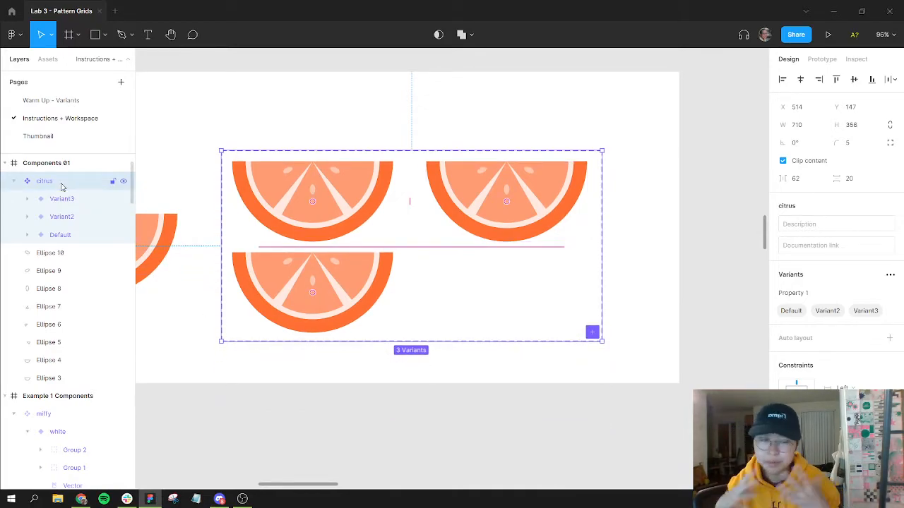
Step: Rename the citrus component's variant property to Fruit
left_click(62, 234)
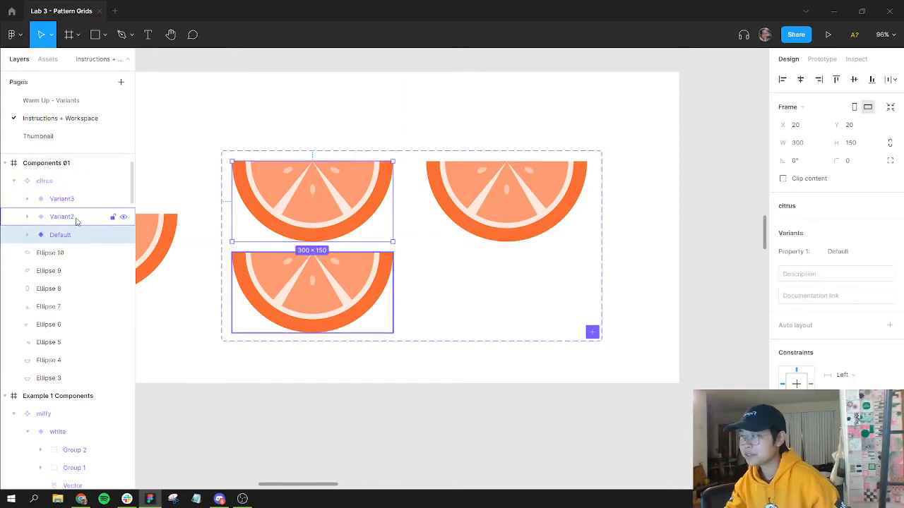
left_click(57, 182)
double_click(800, 293)
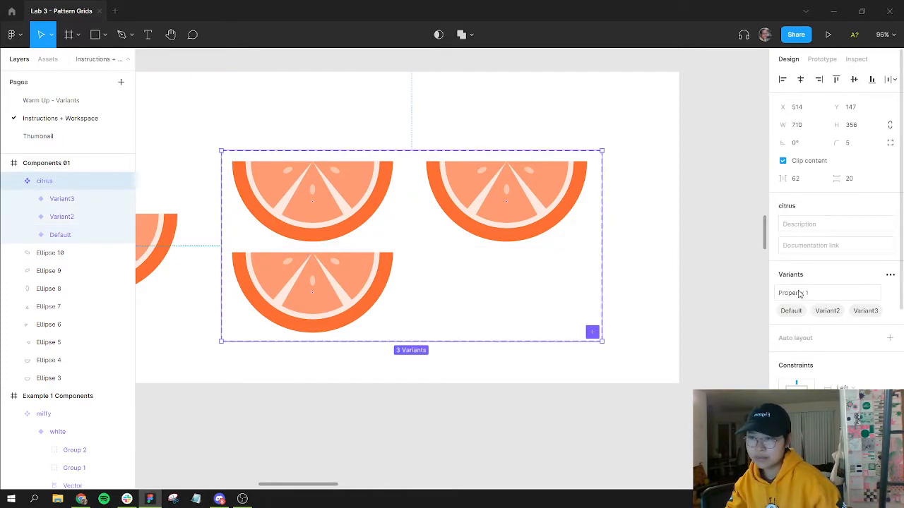
key("BackSpace")
type("f")
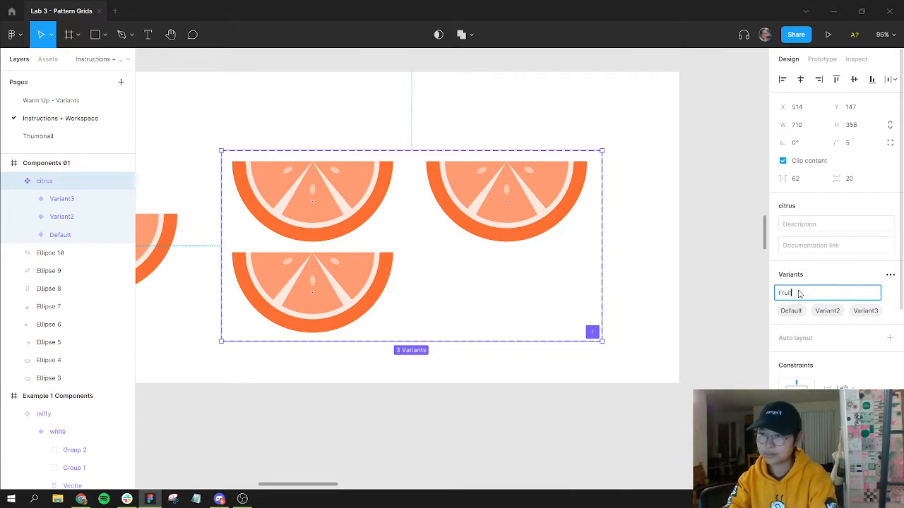
type("ruit")
key("Return")
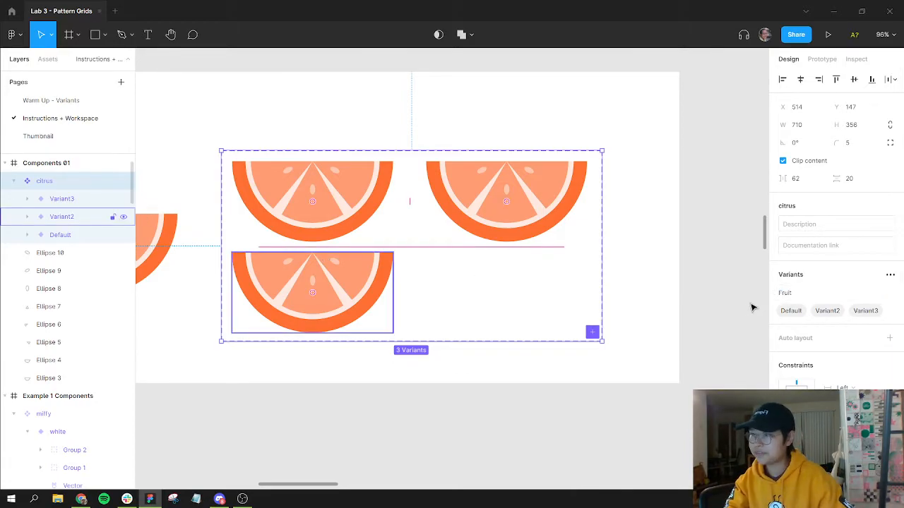
Step: Set the Fruit value of the default variant to Orange and of the second variant to Lemon
left_click(839, 256)
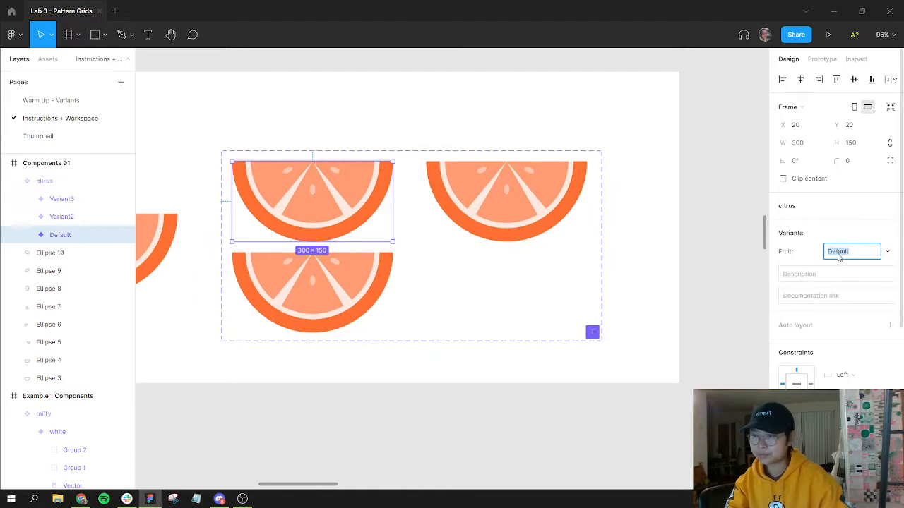
type("Orange")
key("Return")
left_click(62, 216)
left_click(848, 253)
type("Lemon")
key("Return")
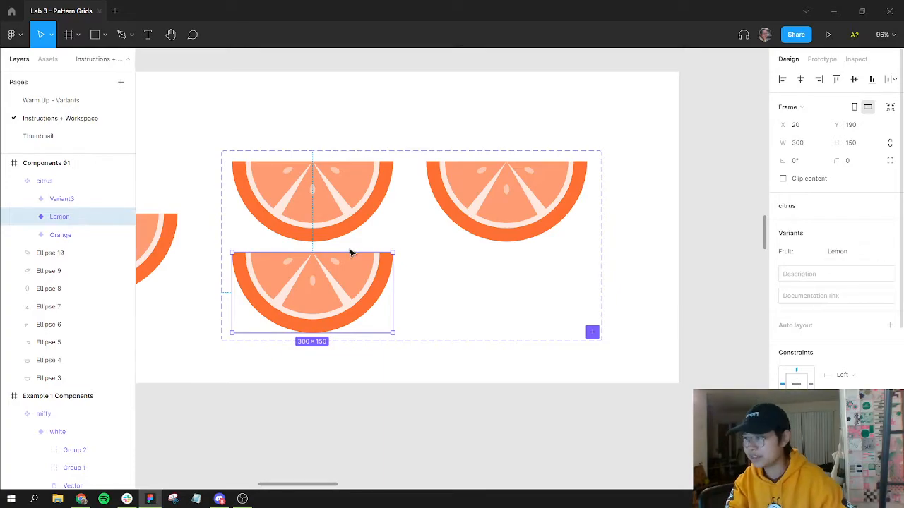
Step: Recolour the Lemon variant's outer rind to yellow FFBD3D
scroll(780, 314, "down", 4)
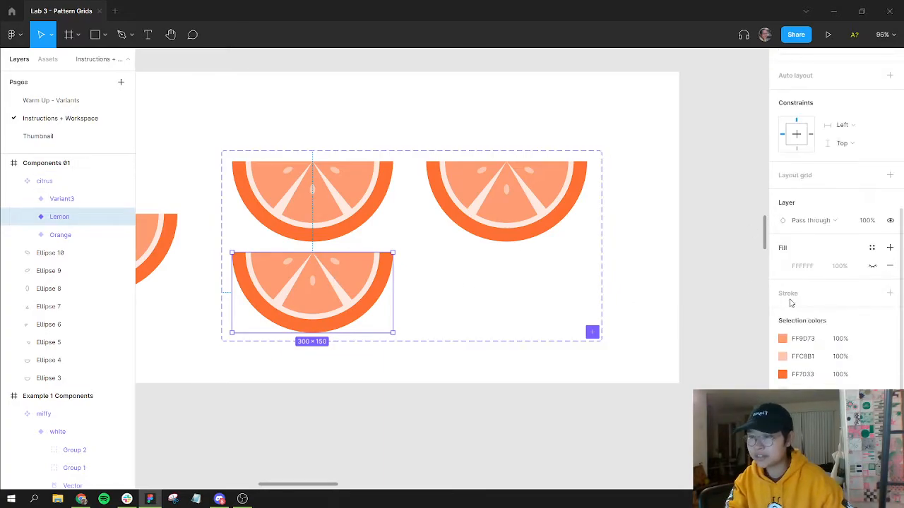
left_click(783, 374)
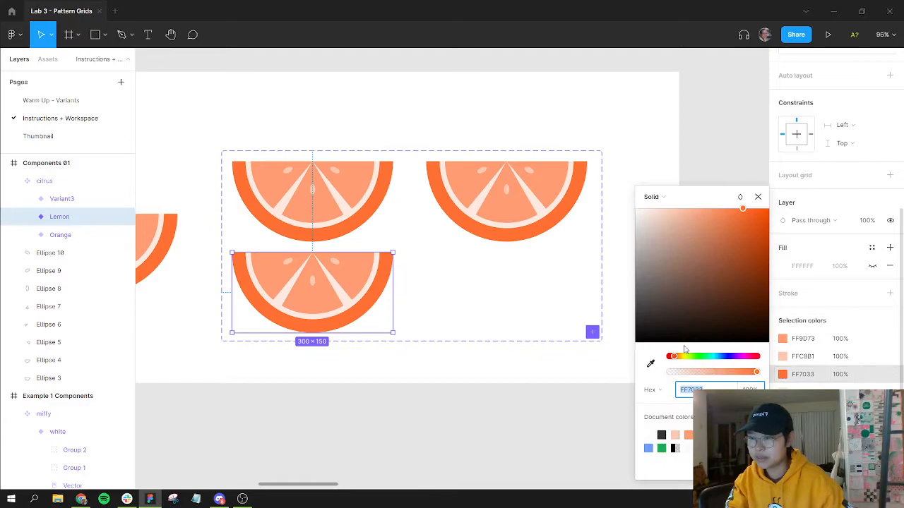
left_click_drag(685, 361, 682, 361)
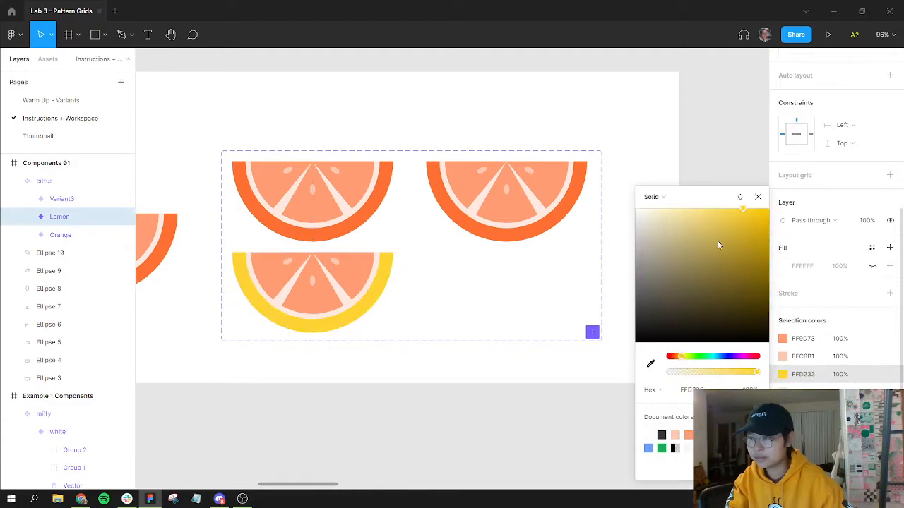
left_click_drag(741, 209, 737, 198)
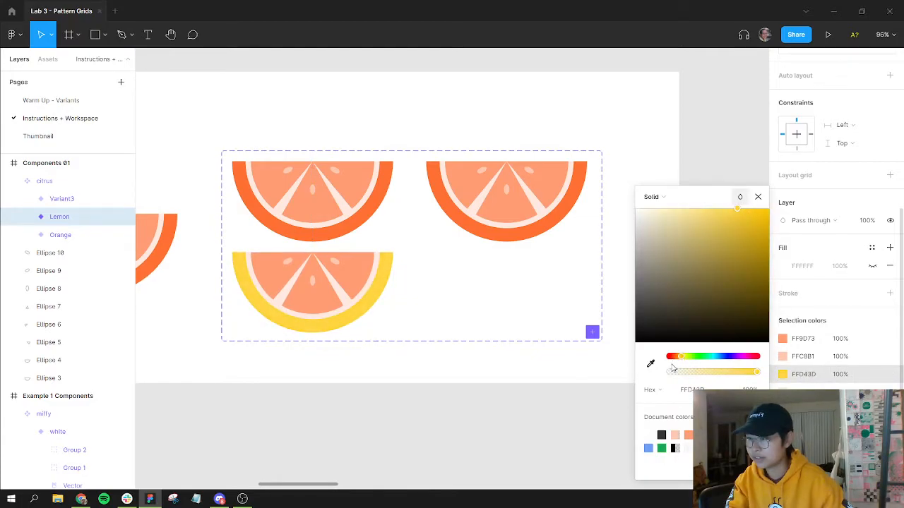
left_click_drag(682, 361, 679, 360)
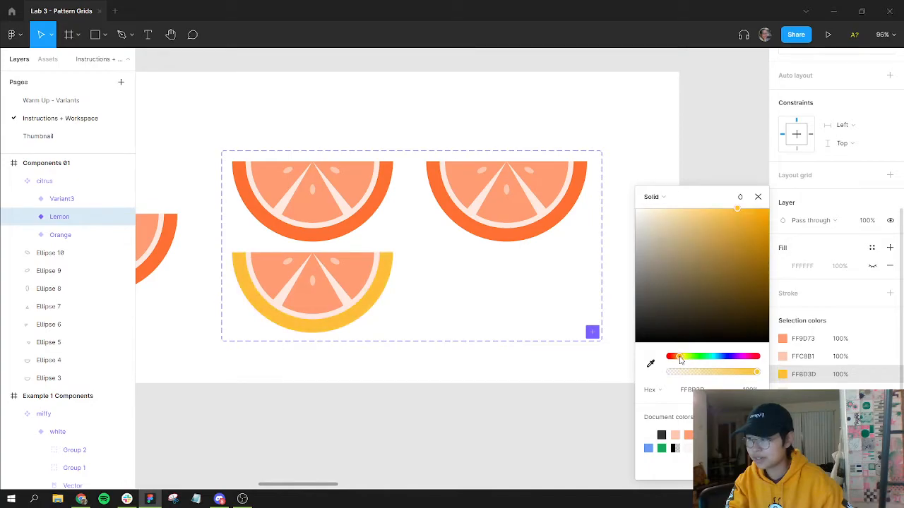
left_click(811, 378)
key("ctrl+c")
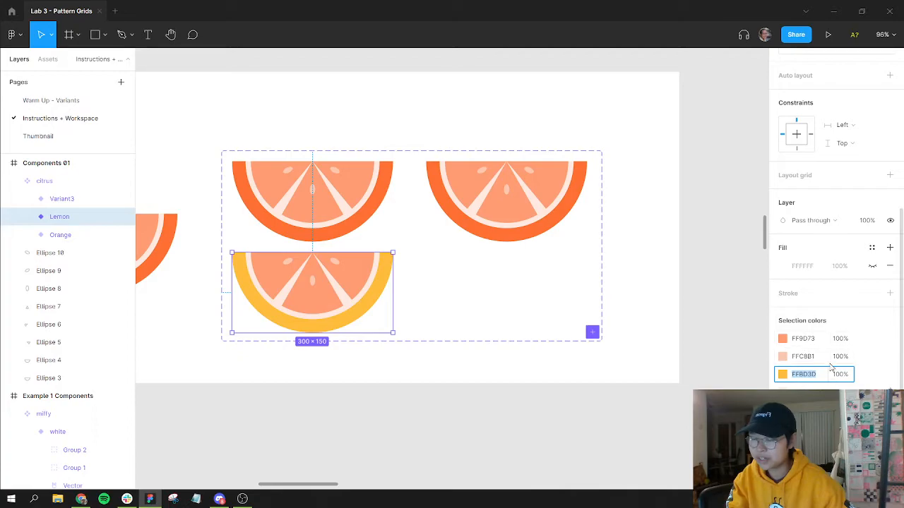
Step: Set the Lemon variant's flesh colour to the pasted yellow, lightened to FFD583
left_click(783, 339)
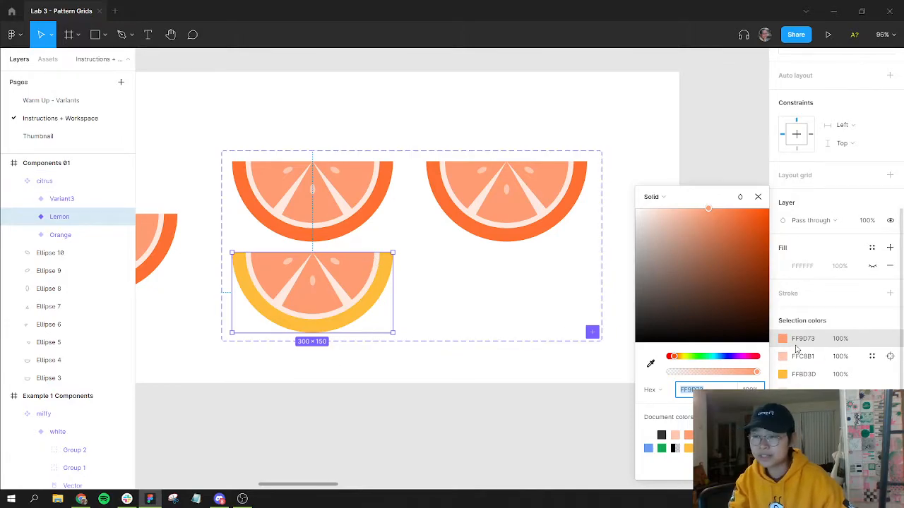
left_click(803, 339)
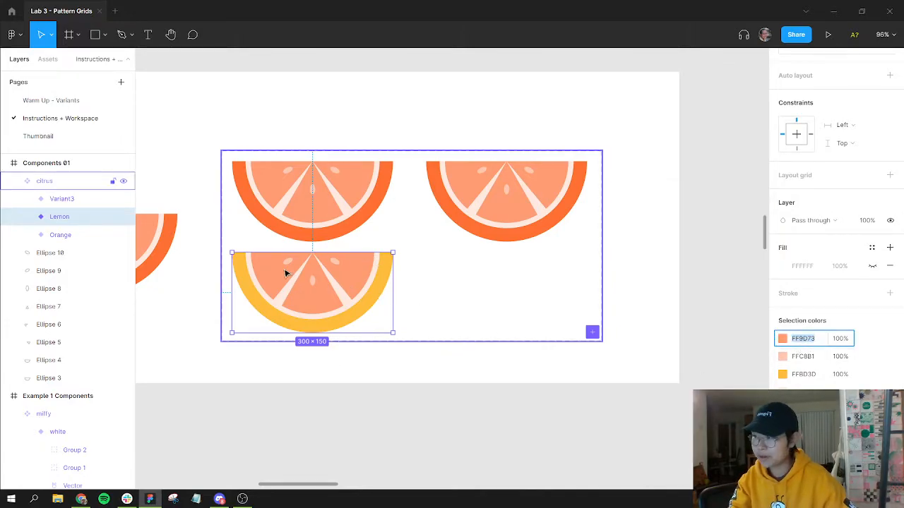
key("ctrl+v")
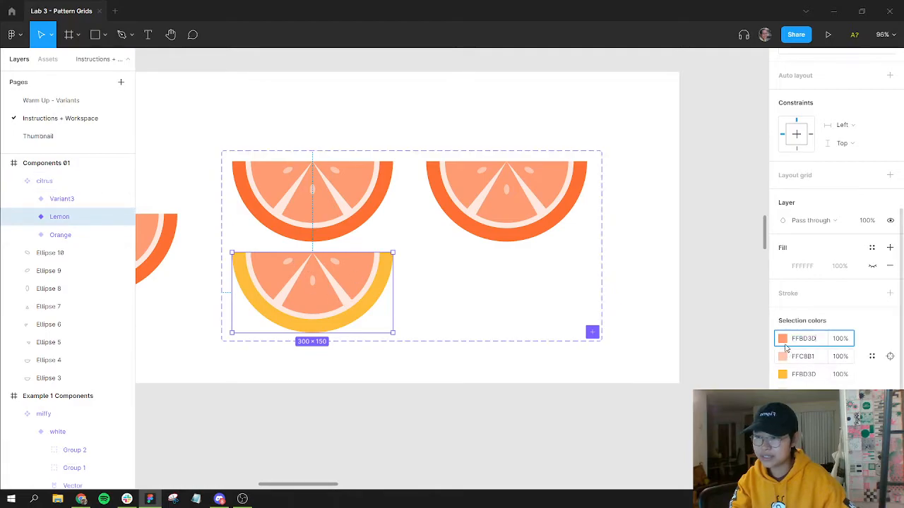
left_click(783, 339)
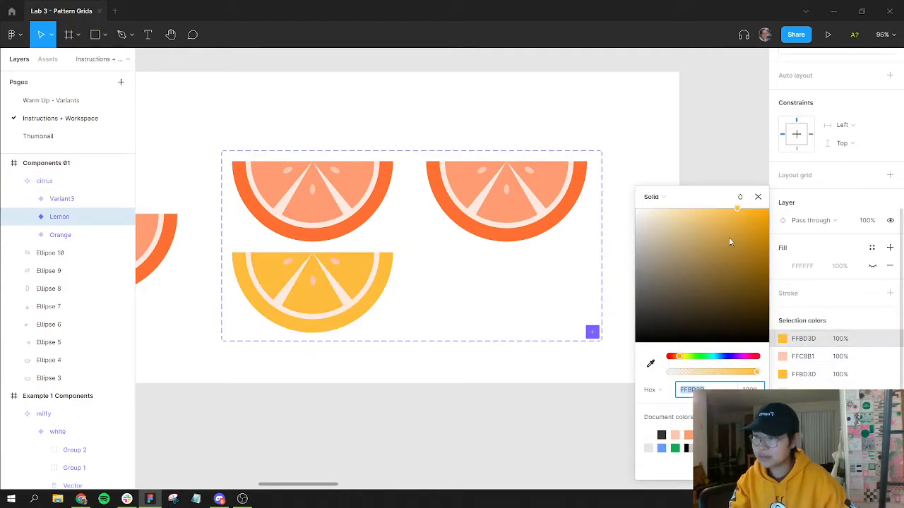
left_click_drag(711, 216, 699, 199)
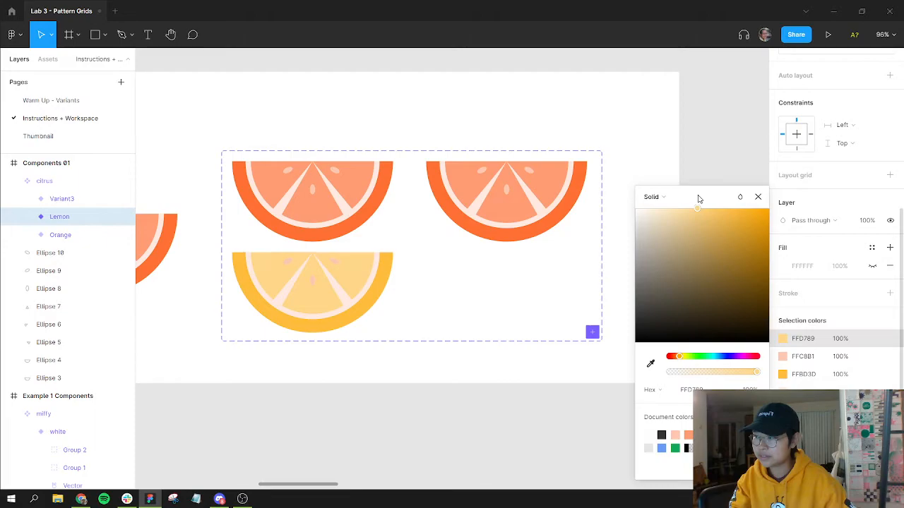
Step: Change the Lemon variant's pale pith colour to FFF0D1 and deselect
left_click(796, 358)
left_click(794, 388)
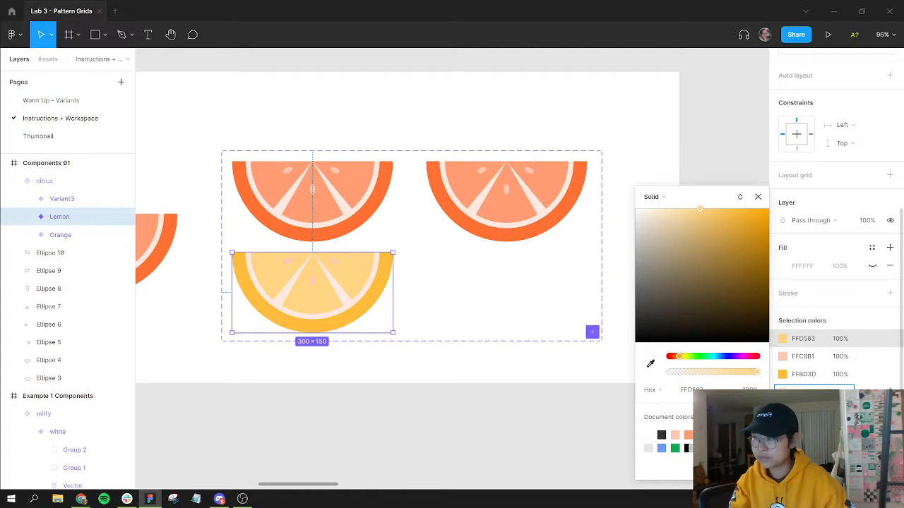
key("Return")
left_click_drag(659, 227, 647, 205)
left_click(807, 387)
key("ctrl+c")
left_click(805, 356)
key("ctrl+v")
left_click(784, 357)
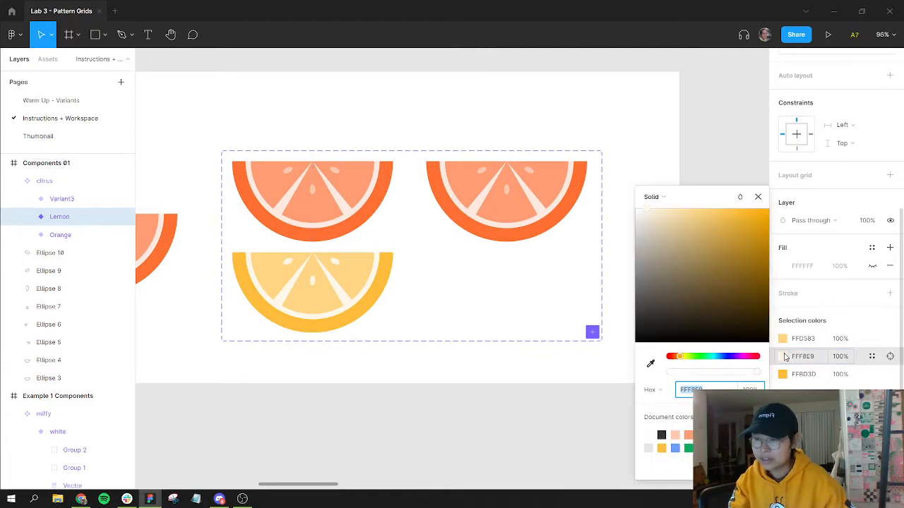
left_click(660, 209)
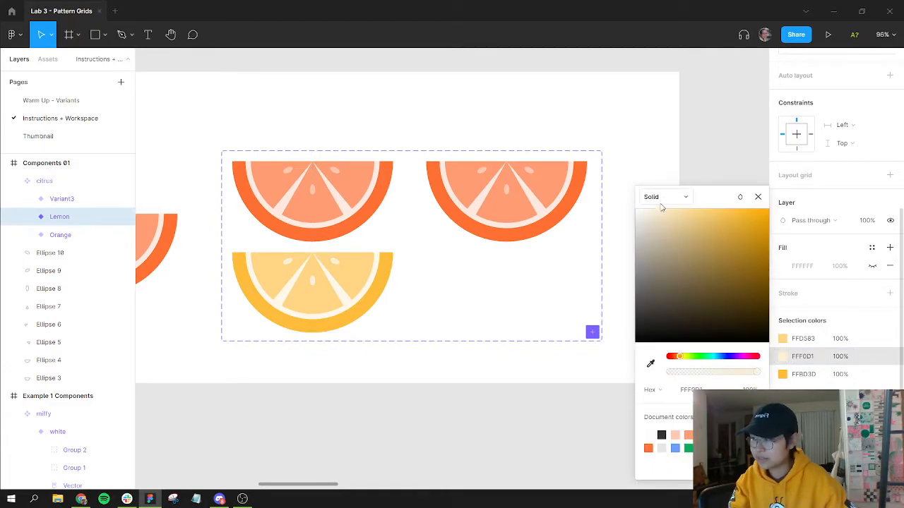
left_click(695, 165)
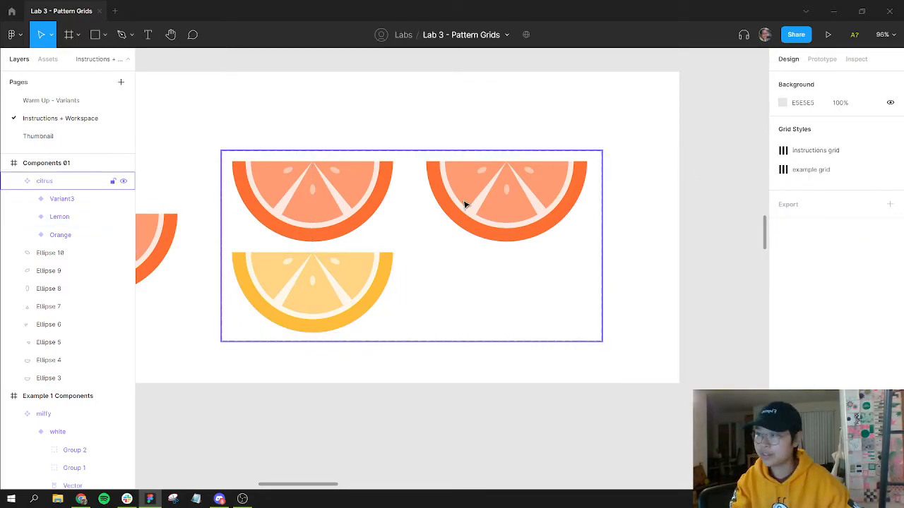
Step: Set the Fruit value of the third variant to Lime
left_click(496, 205)
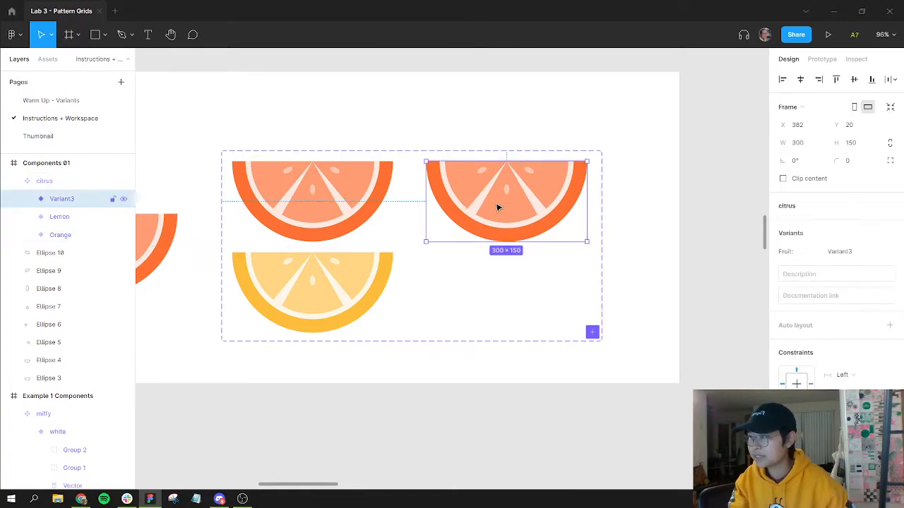
left_click(839, 255)
type("Lime")
key("Return")
Step: Recolour the Lime variant's rind to green A9E55E and paste the same green into its flesh colour
scroll(839, 264, "down", 2)
scroll(839, 264, "down", 6)
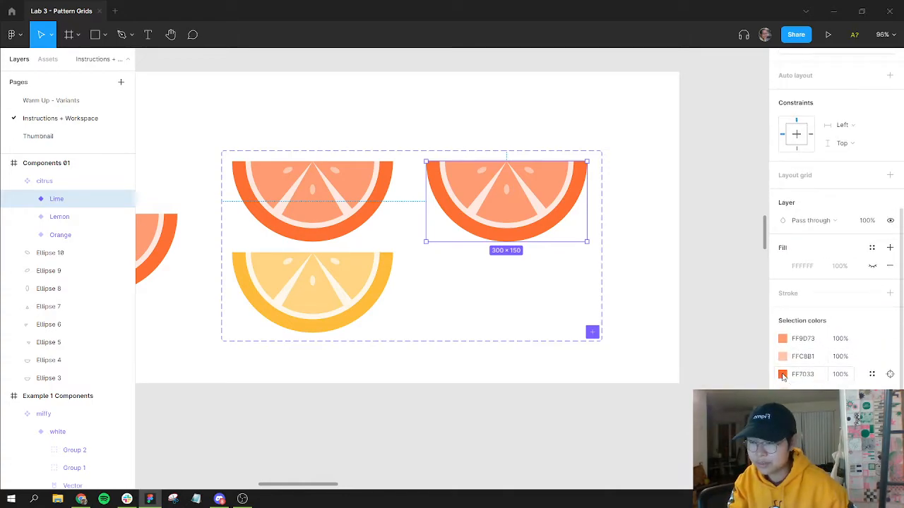
left_click(782, 375)
left_click(694, 357)
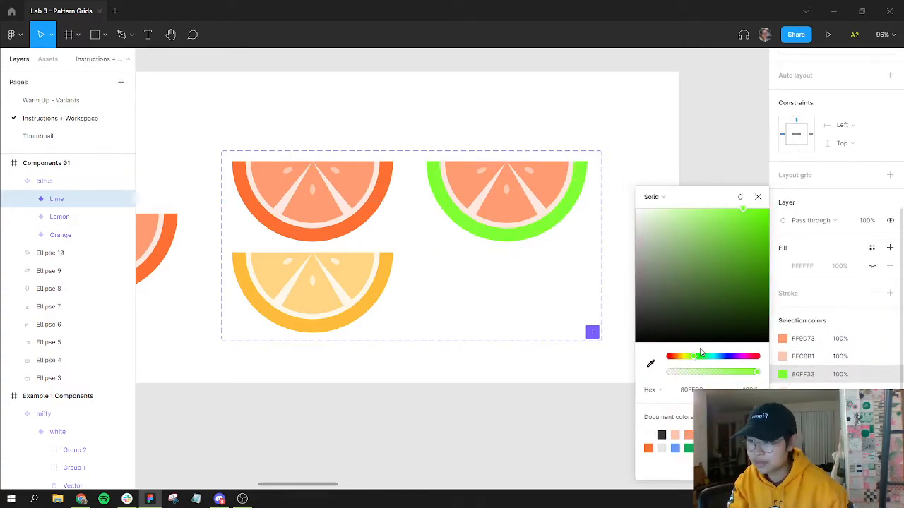
left_click_drag(750, 224, 714, 222)
left_click_drag(694, 360, 692, 360)
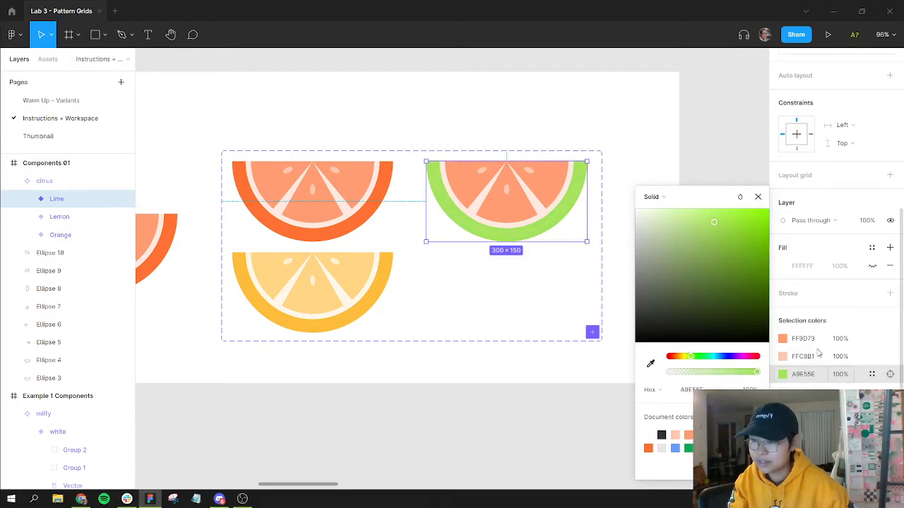
left_click(817, 371)
left_click(798, 339)
key("ctrl+v")
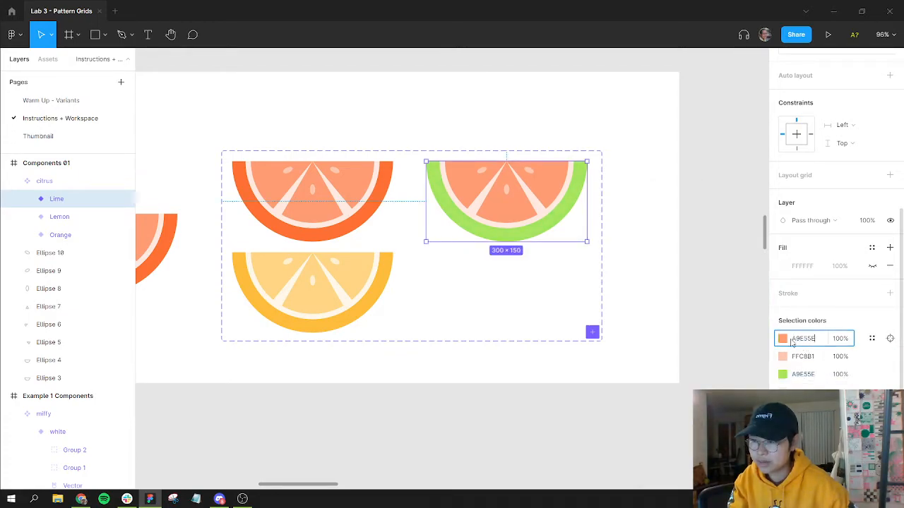
left_click(784, 340)
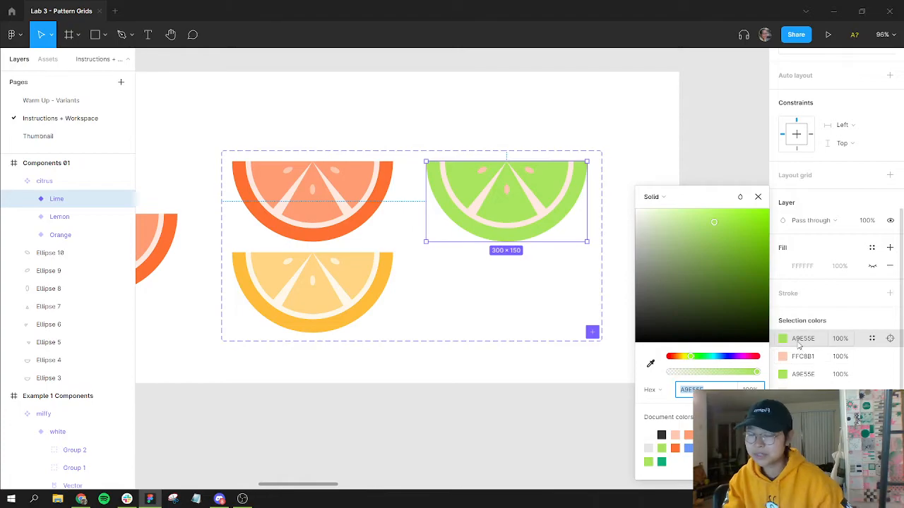
left_click(689, 171)
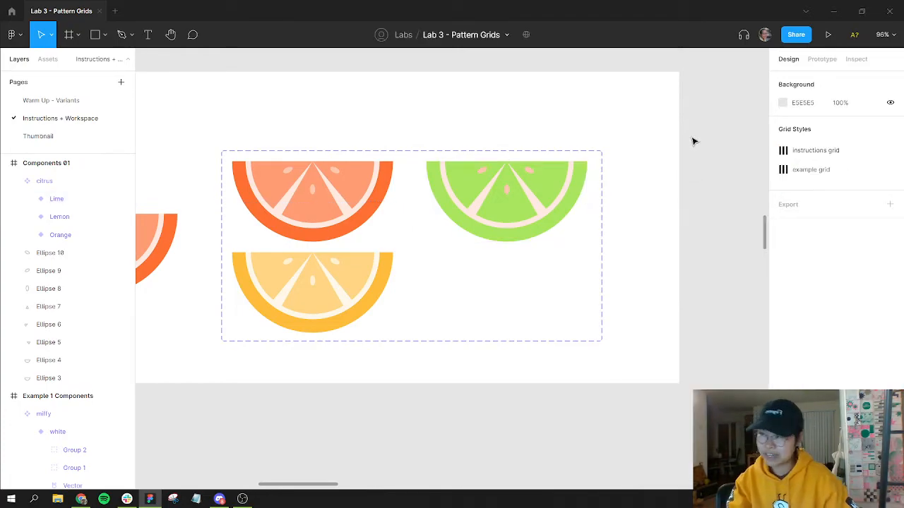
Step: Darken the Lime variant's green colour to 3E5E16
left_click(502, 185)
left_click(502, 185)
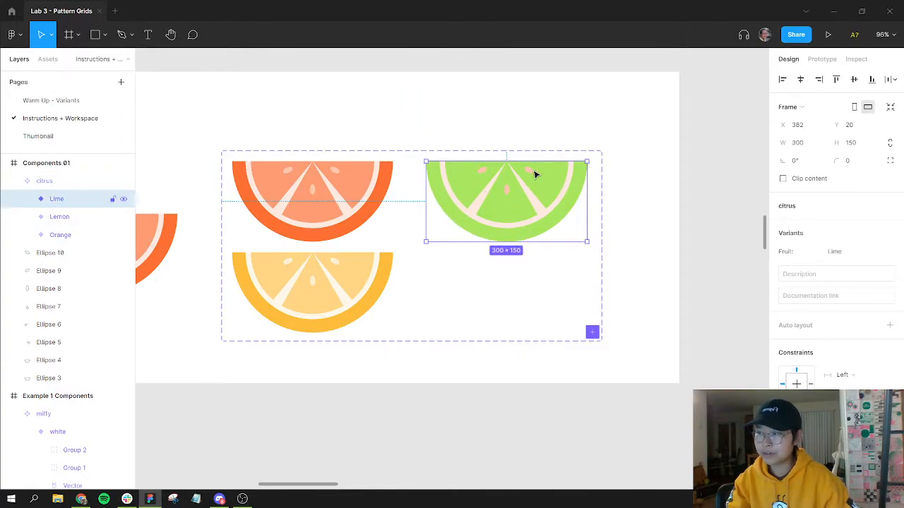
scroll(778, 356, "down", 5)
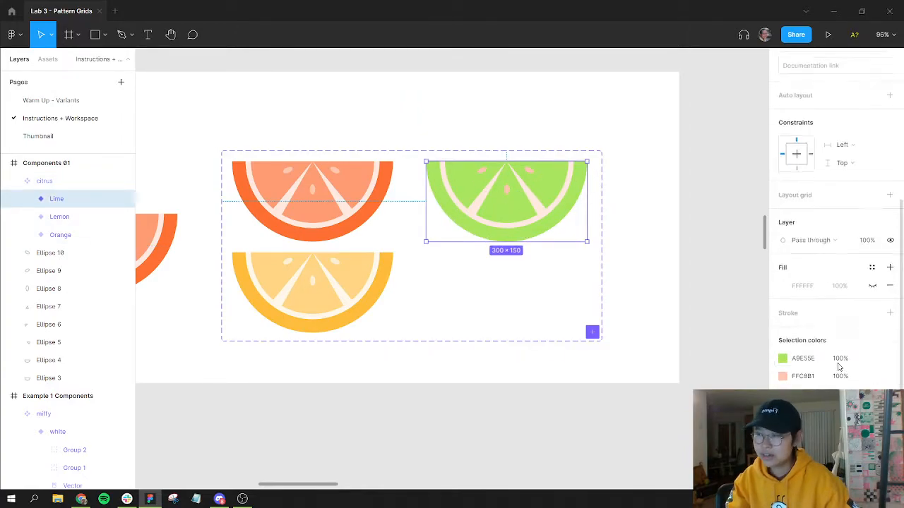
left_click(782, 361)
left_click_drag(751, 259, 738, 296)
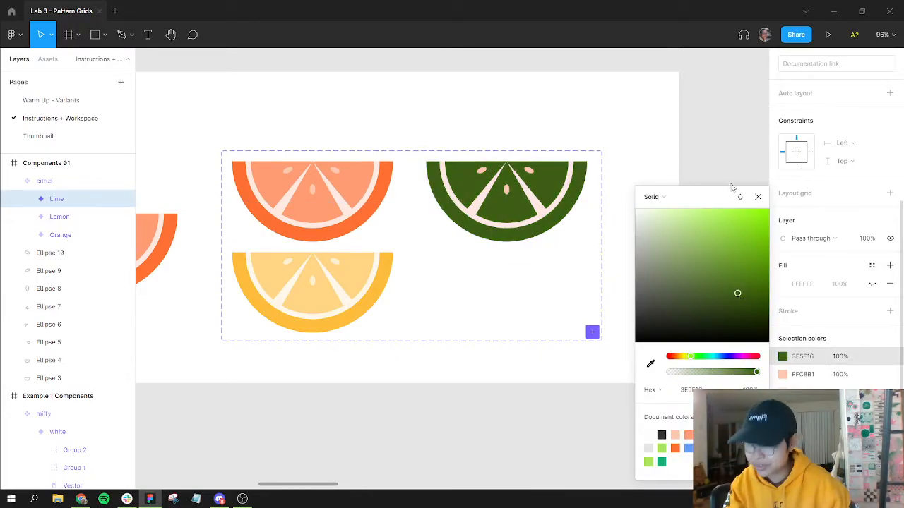
Step: Undo the Lime variant's last colour changes
key("ctrl+z")
key("ctrl+z")
left_click(689, 188)
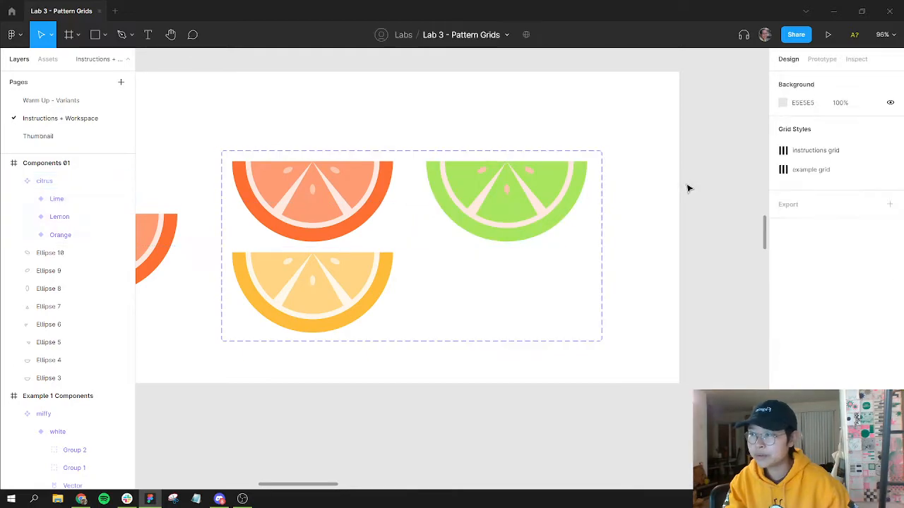
key("ctrl+z")
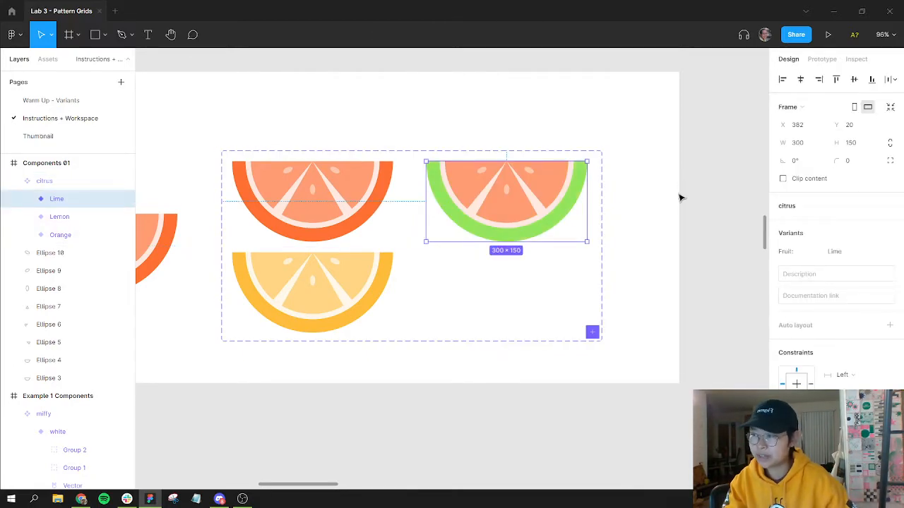
Step: Paste the green 91E55E into the Lime variant's flesh colour and lighten it to about B1F28A
scroll(823, 304, "down", 4)
left_click(803, 373)
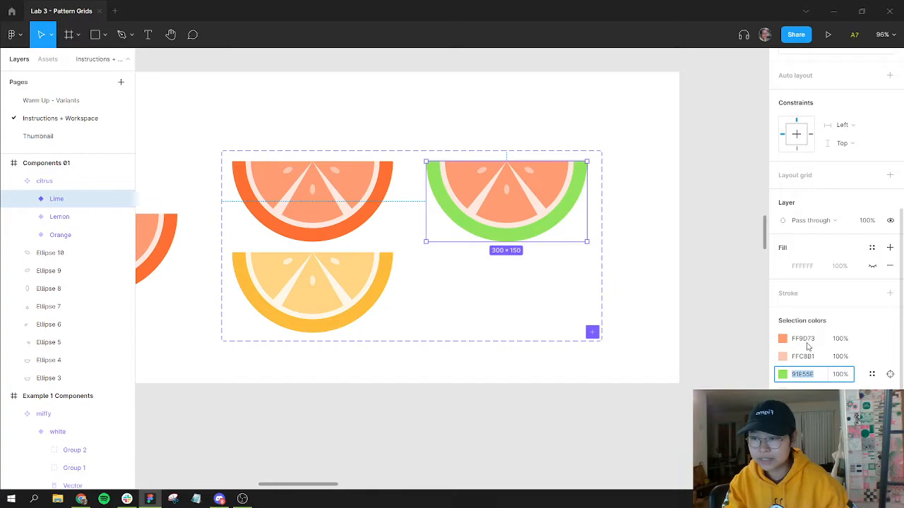
left_click(803, 339)
key("ctrl+v")
left_click(783, 339)
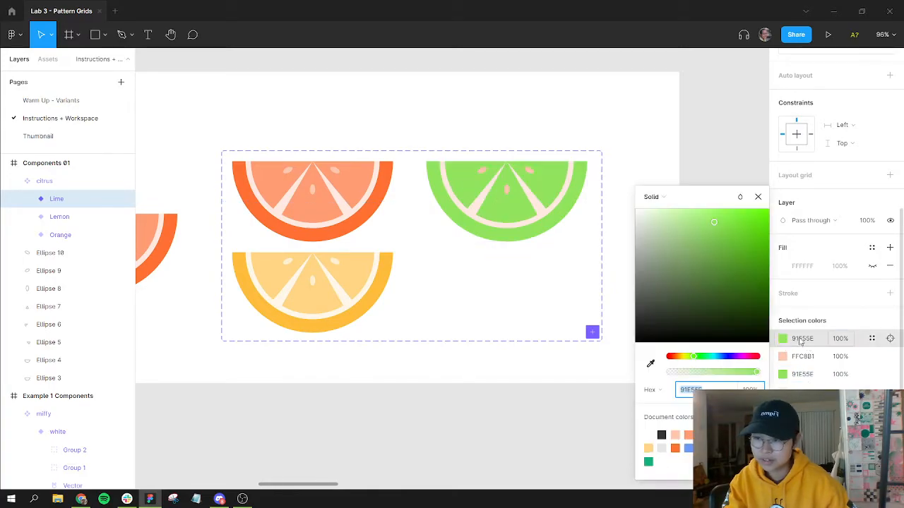
mouse_move(694, 218)
left_mouse_down()
mouse_move(702, 212)
mouse_move(703, 221)
mouse_move(693, 214)
left_mouse_up()
left_click(696, 218)
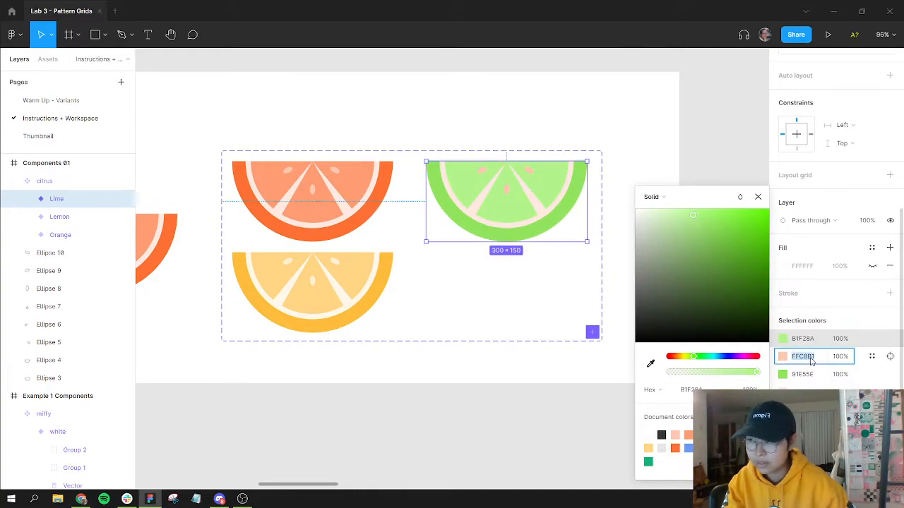
left_click(649, 211)
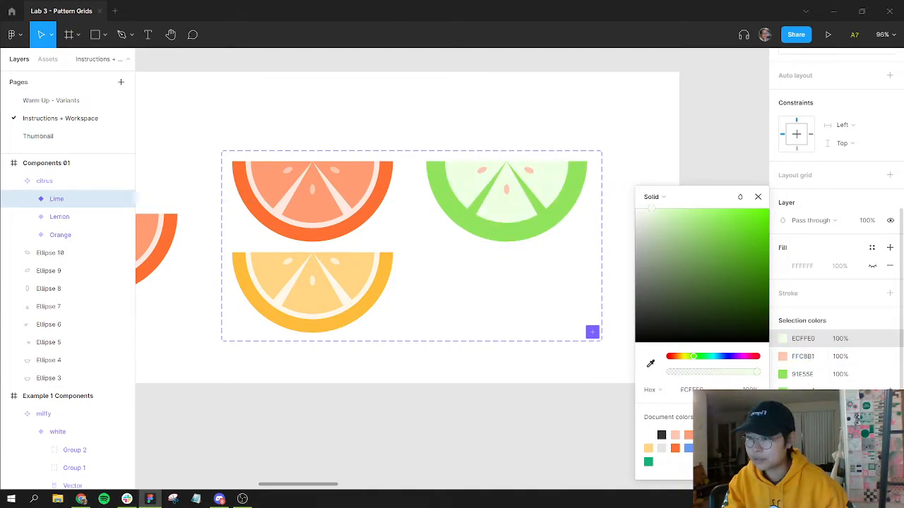
key("ctrl+z")
left_click(812, 390)
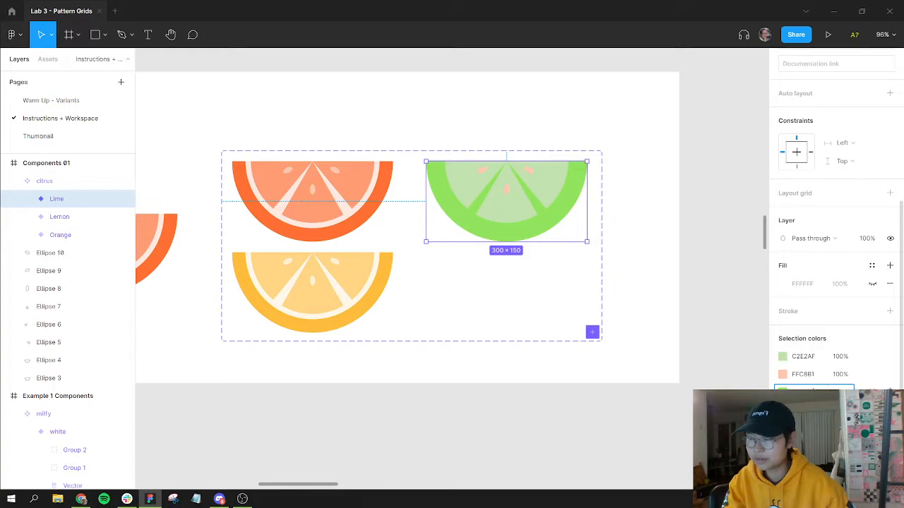
key("ctrl+z")
key("ctrl+z")
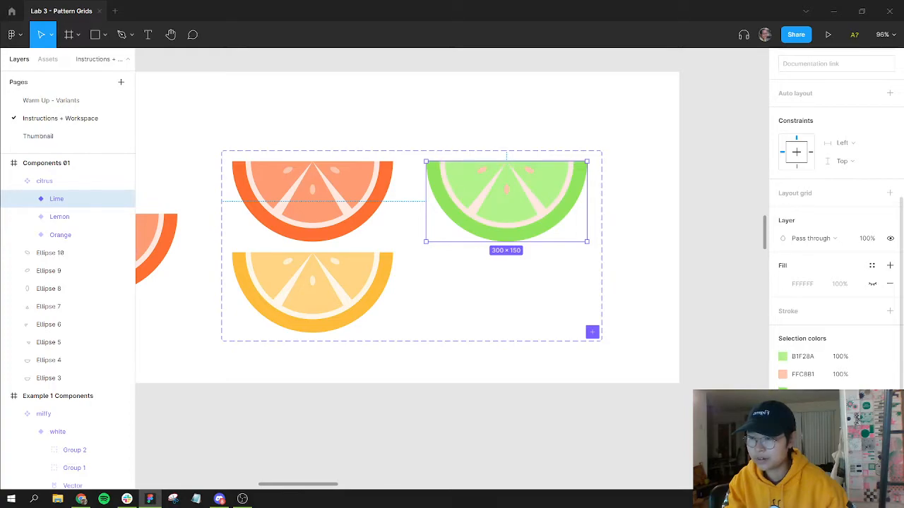
Step: Recolour the Lime variant's pith to a pale green, about D3FFBA
left_click(783, 411)
left_click(689, 448)
left_click_drag(661, 220, 657, 211)
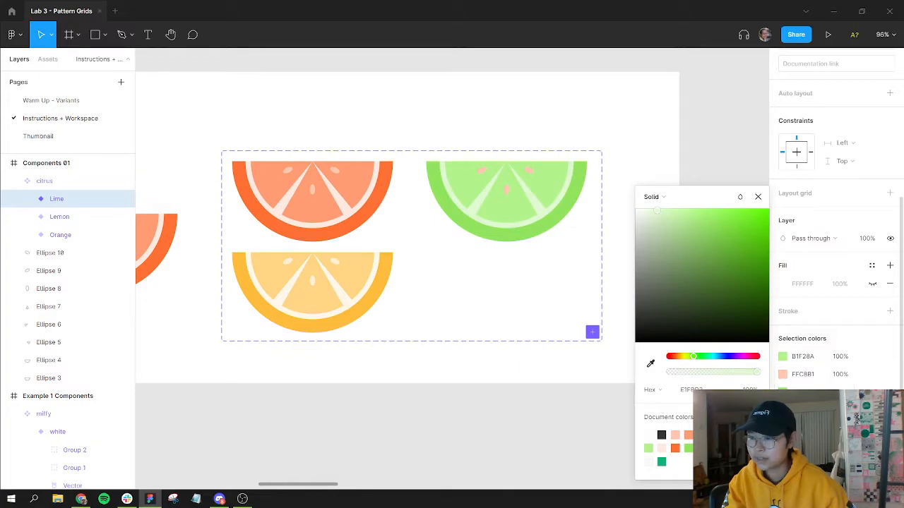
key("Escape")
left_click(784, 375)
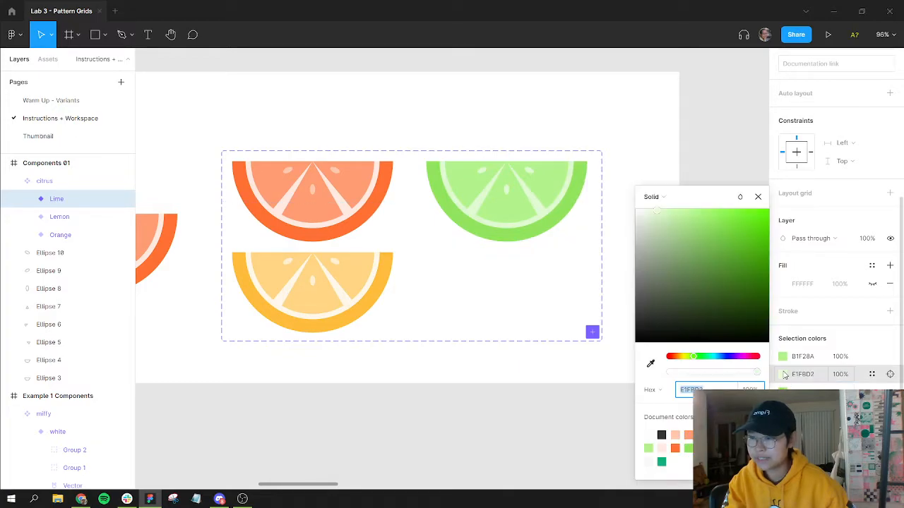
left_click(657, 210)
left_click_drag(669, 207, 673, 209)
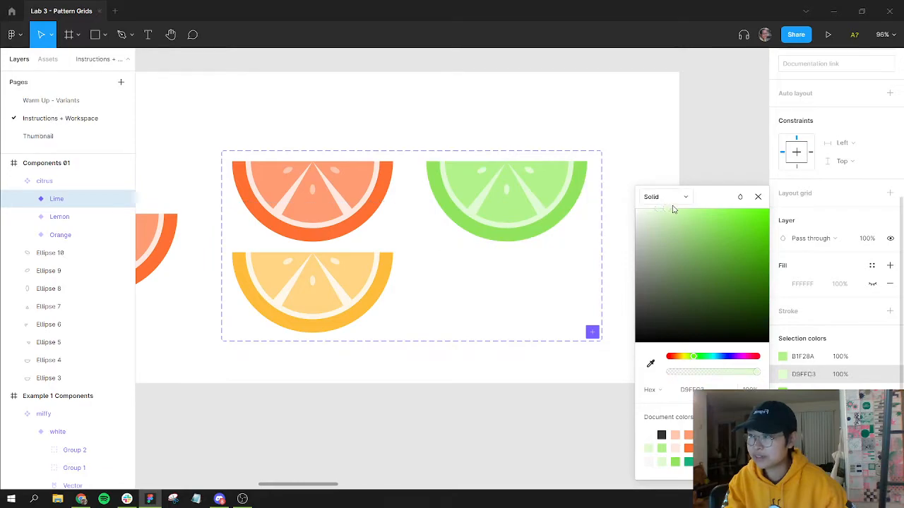
left_click(756, 199)
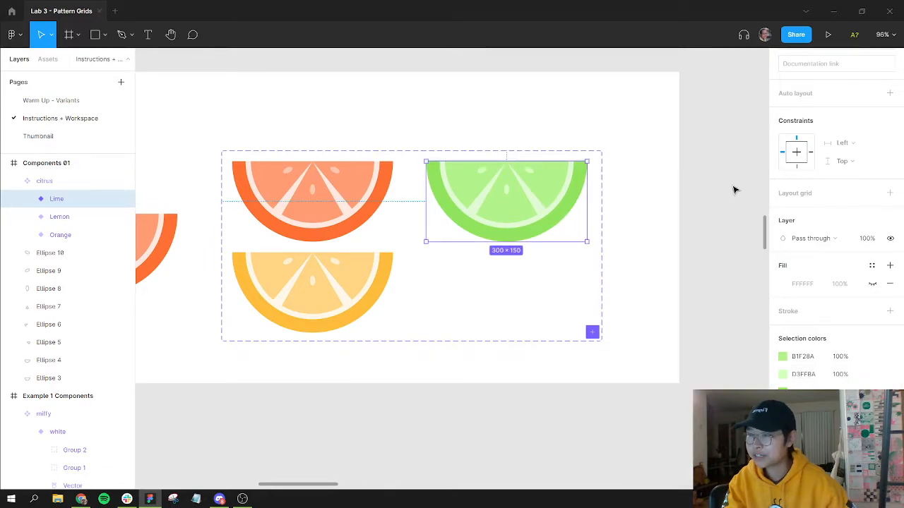
Step: Inspect the three citrus variants up close and return to the pattern area
left_click(414, 201)
left_click_drag(389, 182, 510, 148)
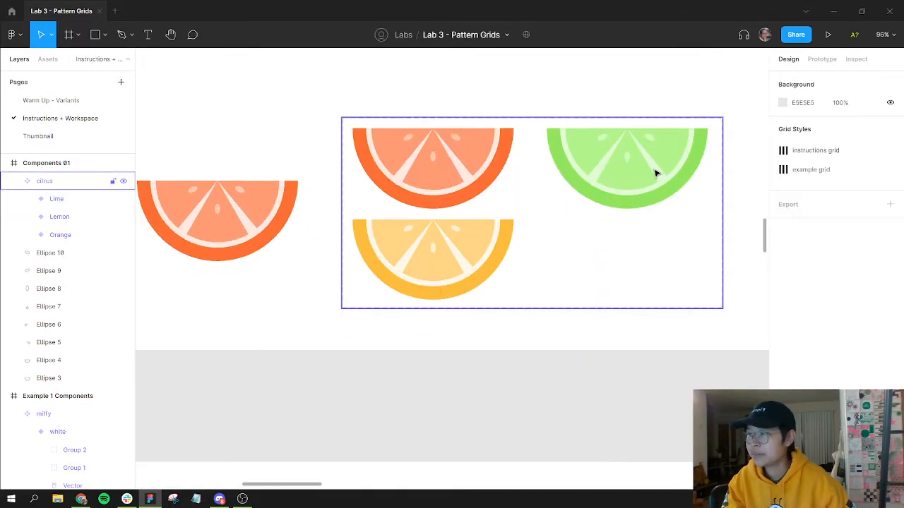
scroll(555, 232, "up", 5)
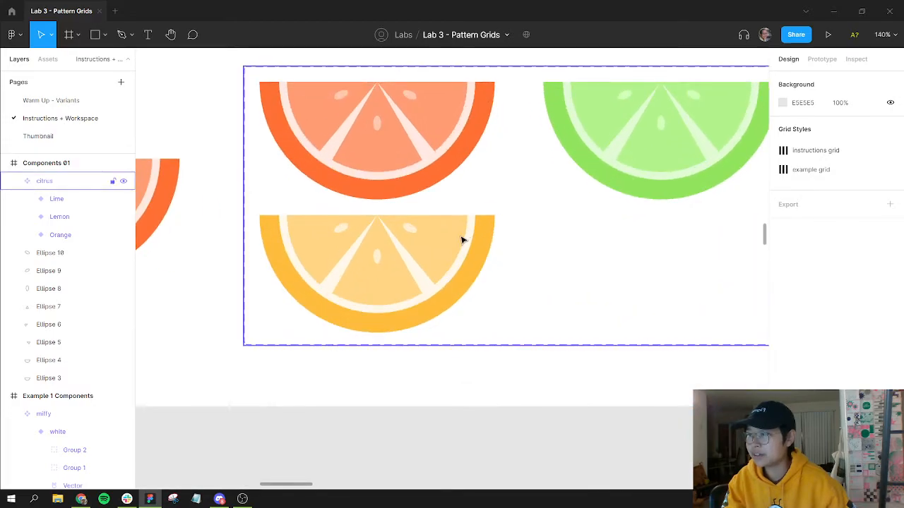
left_click(462, 241)
left_click(461, 239)
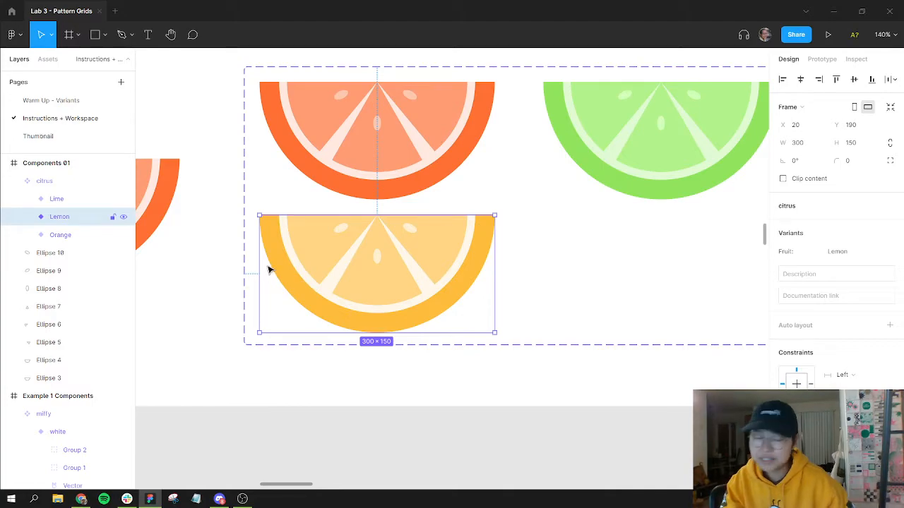
scroll(361, 311, "down", 1)
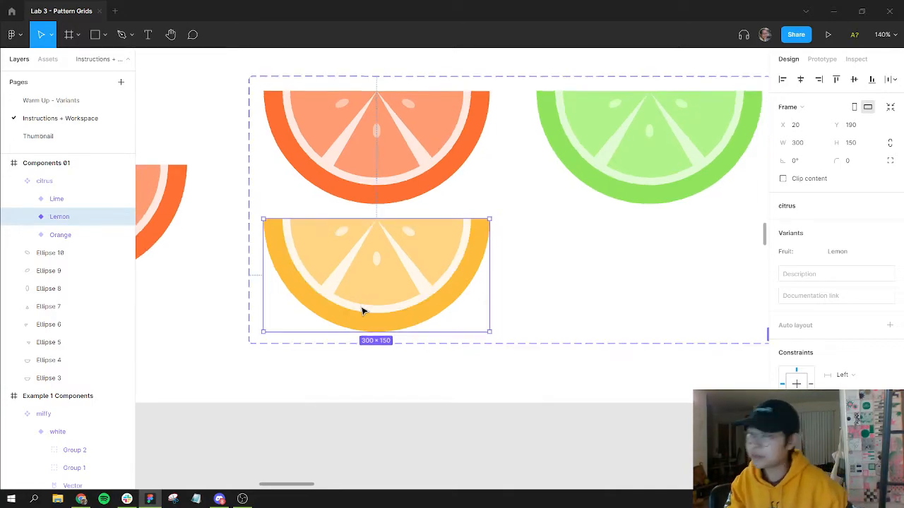
scroll(361, 311, "down", 8)
left_click_drag(368, 347, 452, 175)
left_click(442, 197)
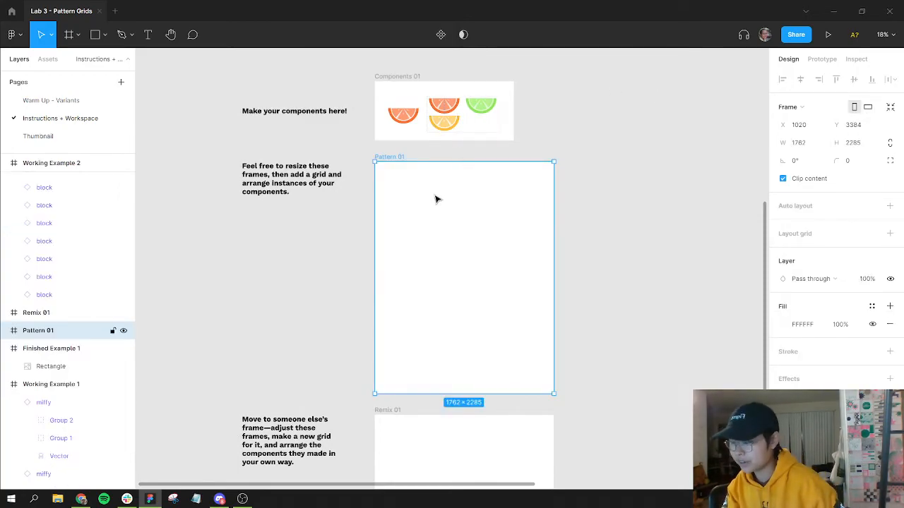
key("ctrl+shift+4")
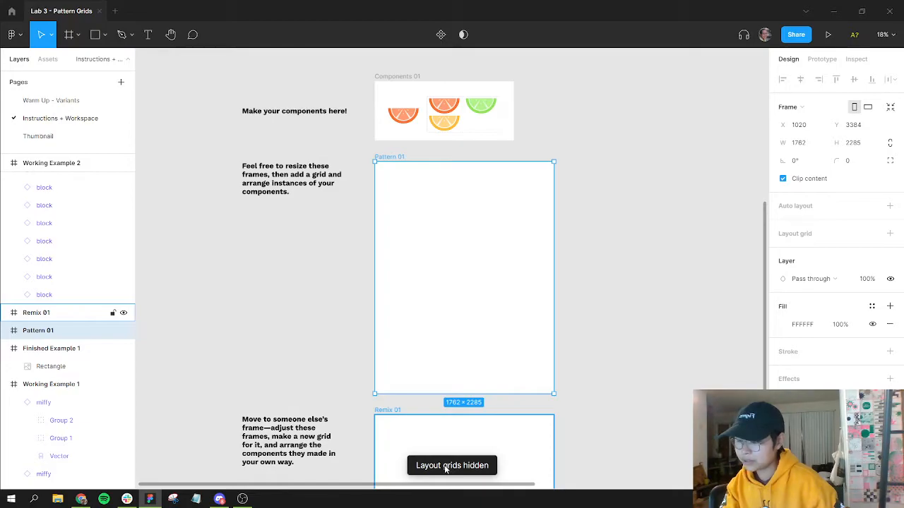
key("ctrl+shift+4")
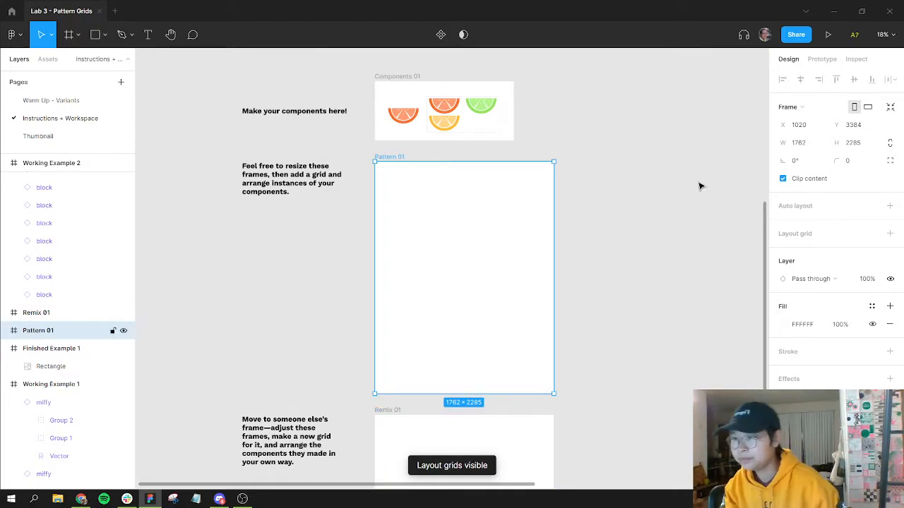
left_click(890, 233)
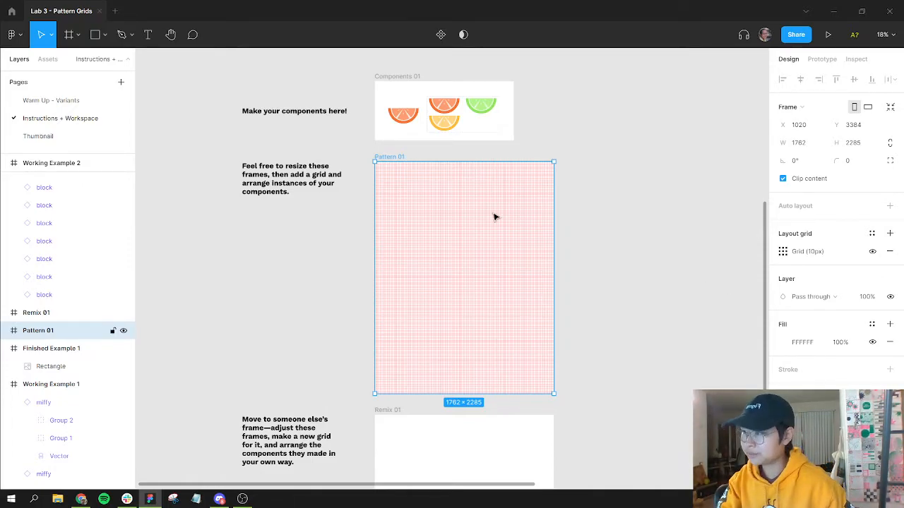
left_click(889, 252)
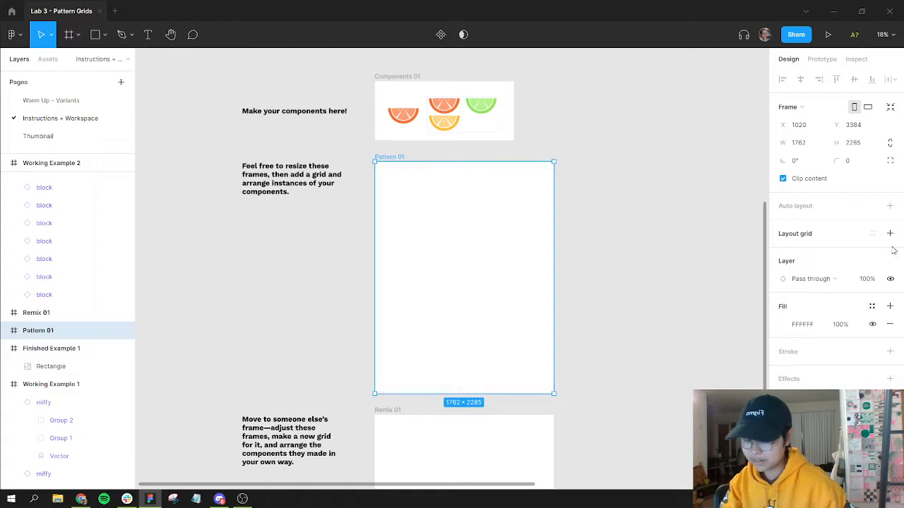
Step: Sketch a row of rough half-slice shapes with the Pencil near the top of the Pattern 01 frame
key("p")
key("shift+p")
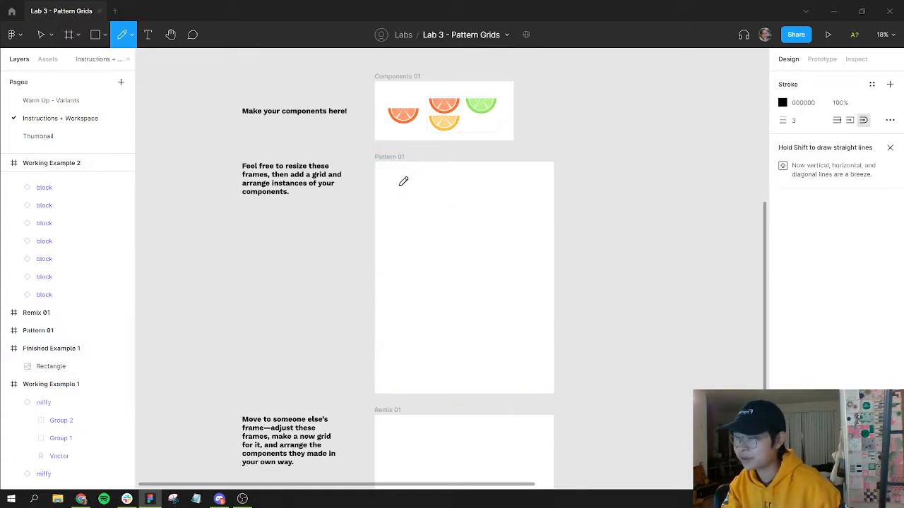
scroll(402, 181, "up", 5)
left_click_drag(510, 251, 459, 131)
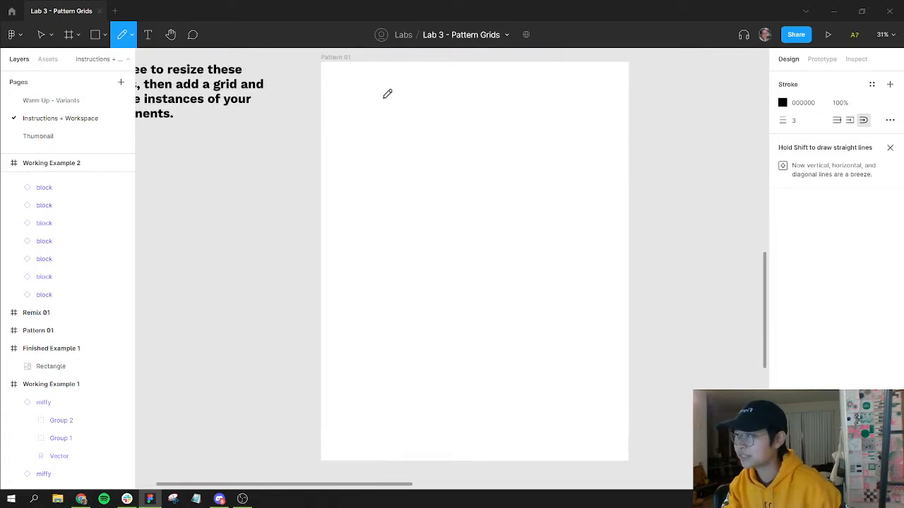
scroll(396, 137, "up", 2)
mouse_move(343, 100)
left_mouse_down()
mouse_move(386, 99)
mouse_move(405, 187)
left_mouse_up()
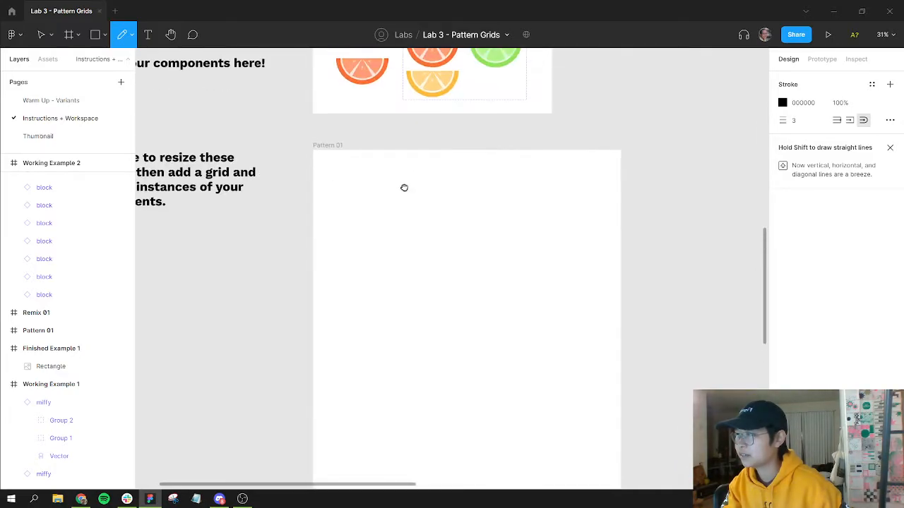
mouse_move(333, 179)
left_mouse_down()
mouse_move(345, 210)
mouse_move(386, 203)
mouse_move(399, 176)
mouse_move(332, 180)
left_mouse_up()
mouse_move(422, 207)
left_mouse_down()
mouse_move(475, 235)
mouse_move(488, 217)
mouse_move(408, 208)
left_mouse_up()
mouse_move(509, 177)
left_mouse_down()
mouse_move(529, 198)
mouse_move(576, 178)
mouse_move(508, 176)
left_mouse_up()
mouse_move(601, 211)
left_mouse_down()
mouse_move(612, 231)
mouse_move(629, 231)
mouse_move(628, 213)
mouse_move(597, 212)
left_mouse_up()
Step: Sketch more half-slice shapes in staggered rows below, including ones cut off at the frame's edges
scroll(495, 212, "down", 2)
scroll(495, 212, "left", 1)
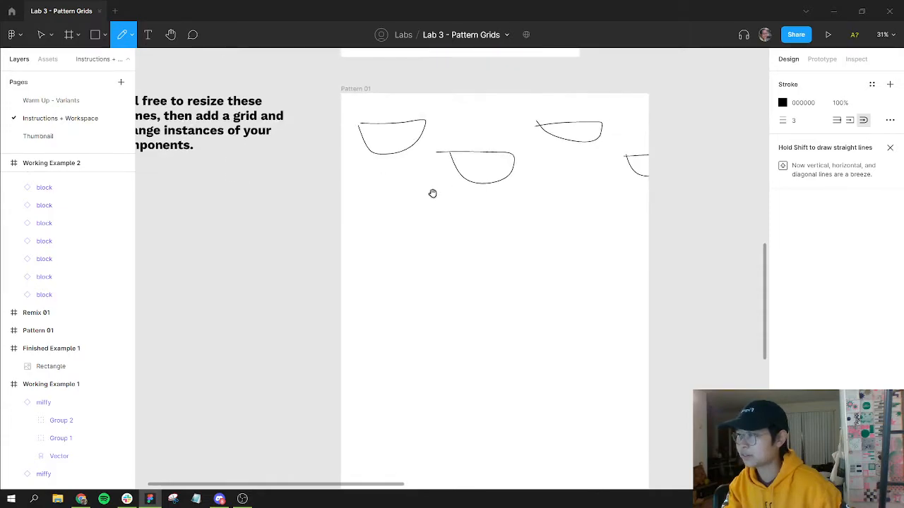
mouse_move(358, 190)
left_mouse_down()
mouse_move(370, 212)
mouse_move(421, 224)
mouse_move(426, 197)
mouse_move(358, 190)
left_mouse_up()
mouse_move(536, 192)
left_mouse_down()
mouse_move(607, 208)
mouse_move(608, 195)
mouse_move(529, 197)
left_mouse_up()
mouse_move(458, 255)
left_mouse_down()
mouse_move(500, 294)
mouse_move(520, 272)
mouse_move(521, 251)
mouse_move(459, 260)
left_mouse_up()
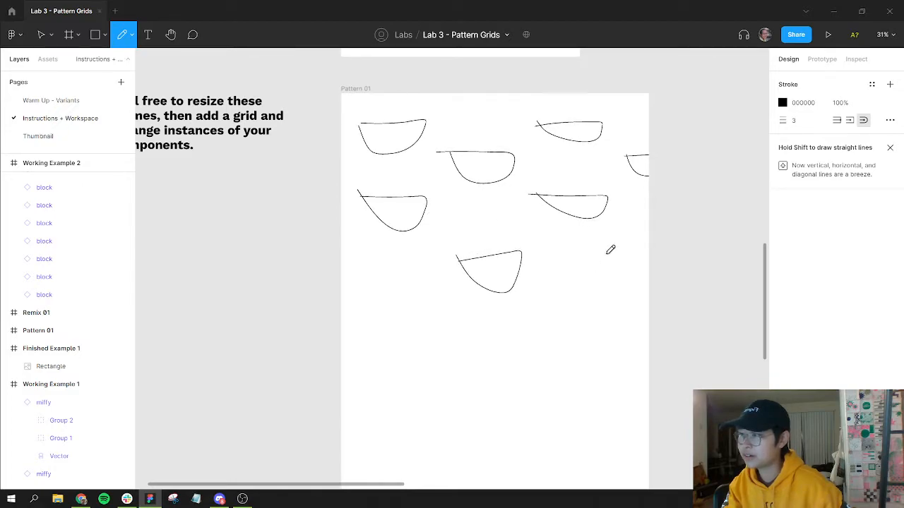
mouse_move(645, 252)
left_mouse_down()
mouse_move(617, 257)
mouse_move(634, 282)
mouse_move(658, 278)
mouse_move(660, 262)
mouse_move(615, 255)
left_mouse_up()
mouse_move(405, 251)
left_mouse_down()
mouse_move(531, 244)
mouse_move(413, 228)
mouse_move(412, 241)
left_mouse_up()
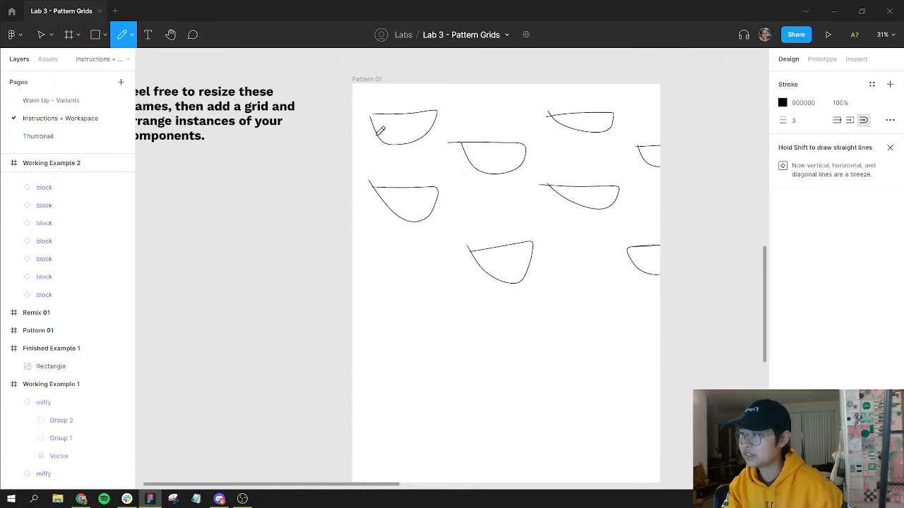
left_click_drag(356, 143, 351, 162)
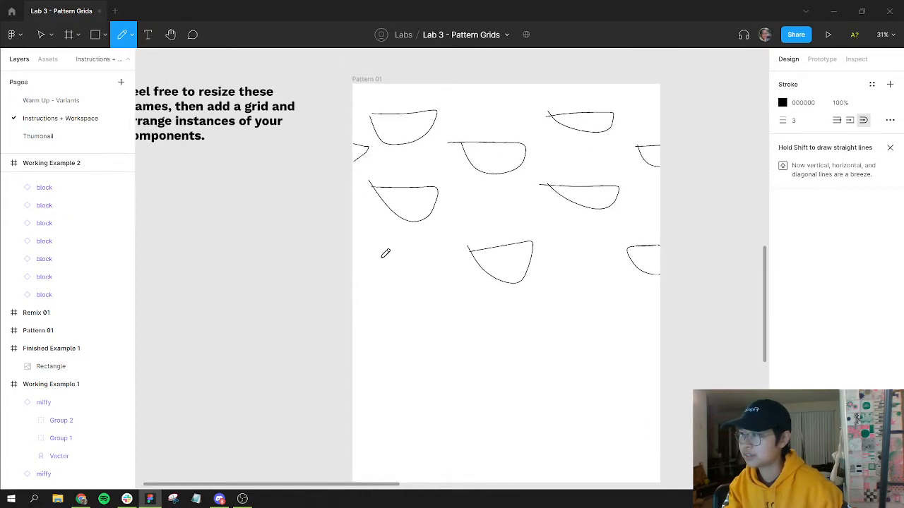
left_click_drag(355, 247, 353, 270)
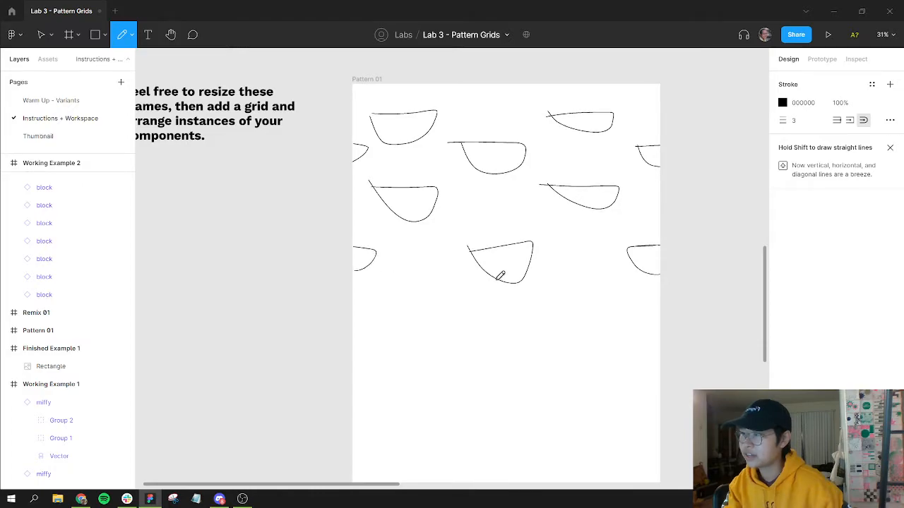
scroll(502, 272, "right", 2)
scroll(502, 272, "down", 1)
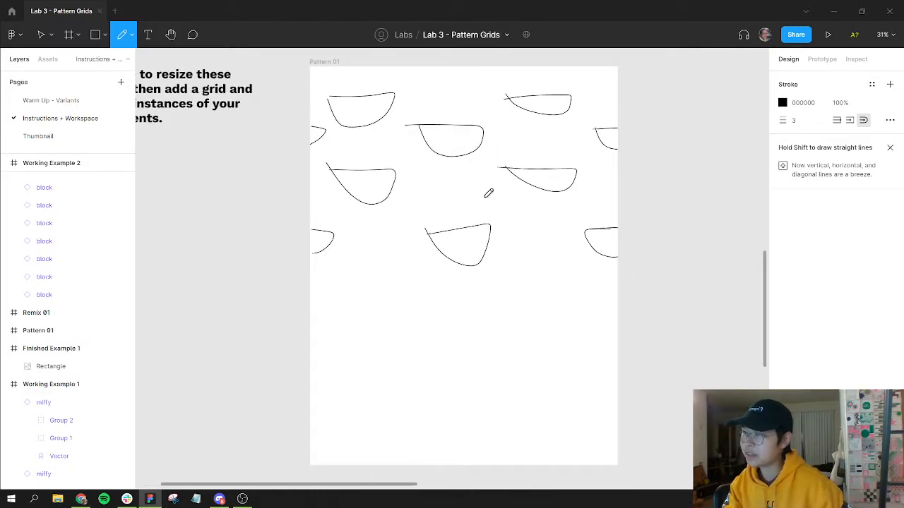
key("v")
key("f")
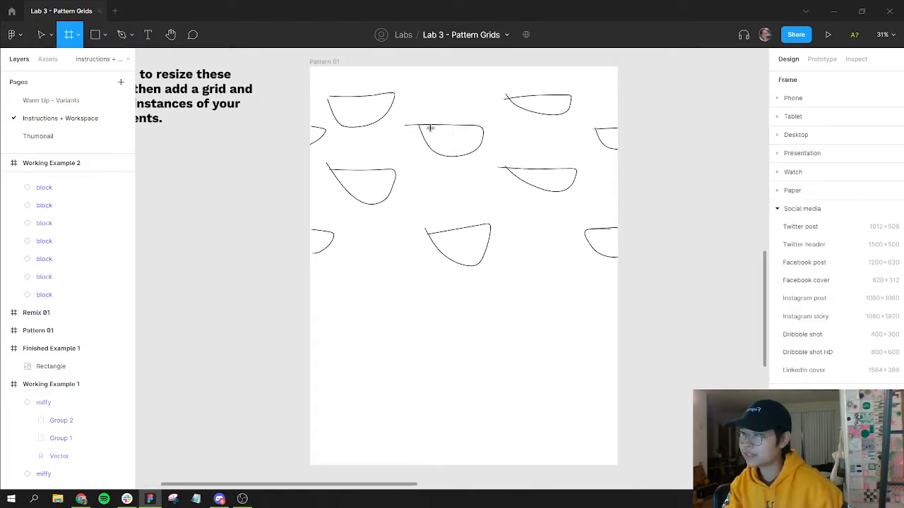
key("v")
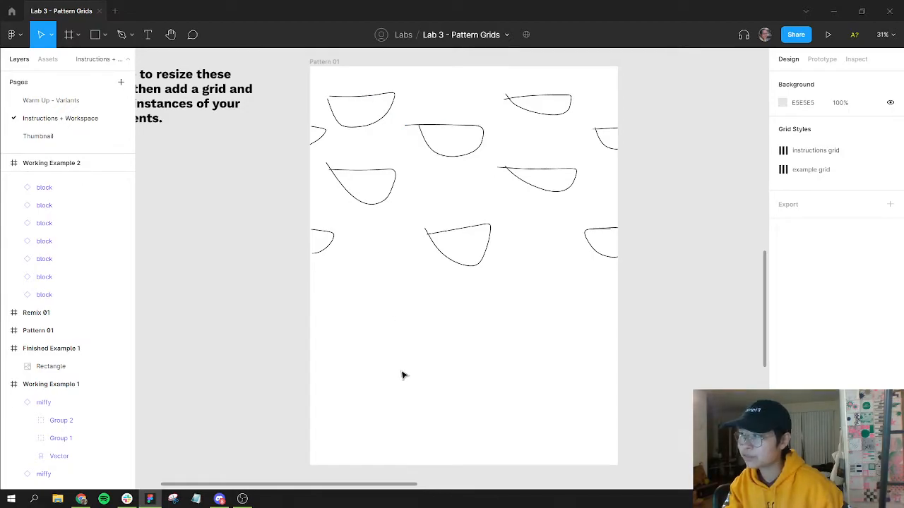
key("r")
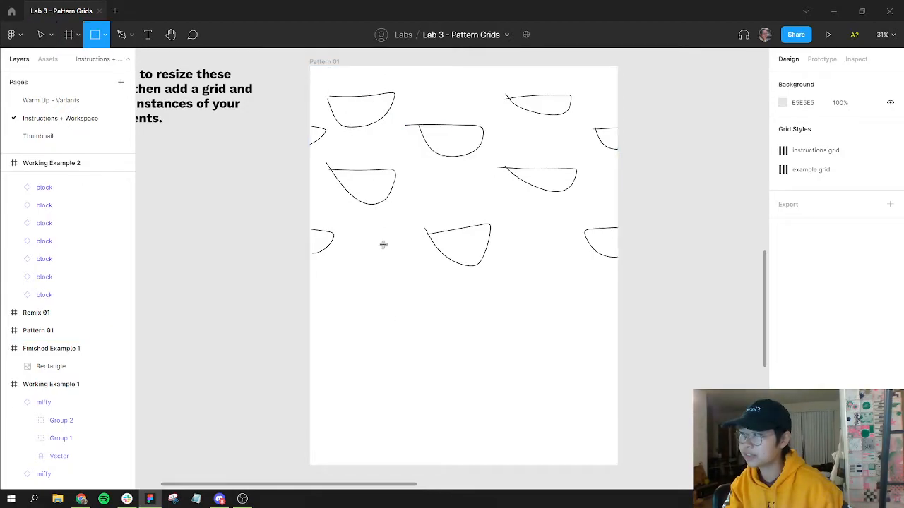
mouse_move(328, 70)
left_mouse_down()
mouse_move(412, 383)
mouse_move(405, 379)
left_mouse_up()
key("shift+x")
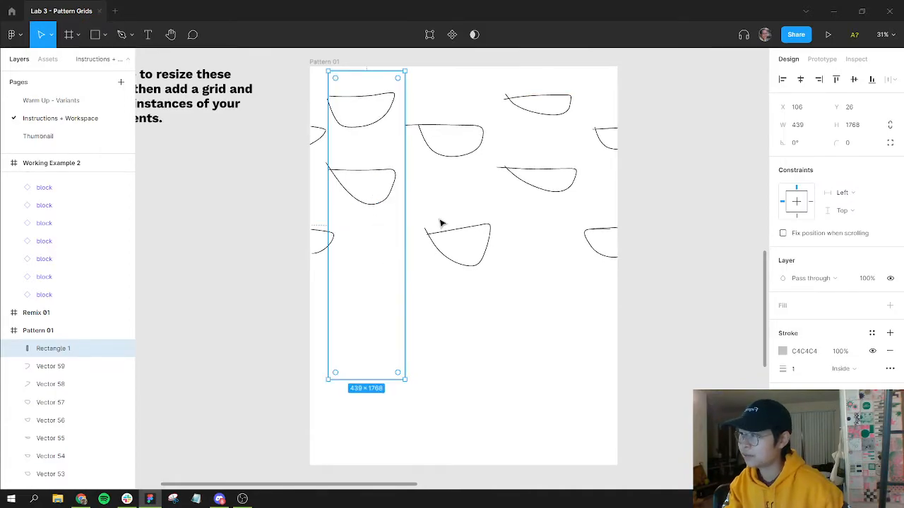
key("Delete")
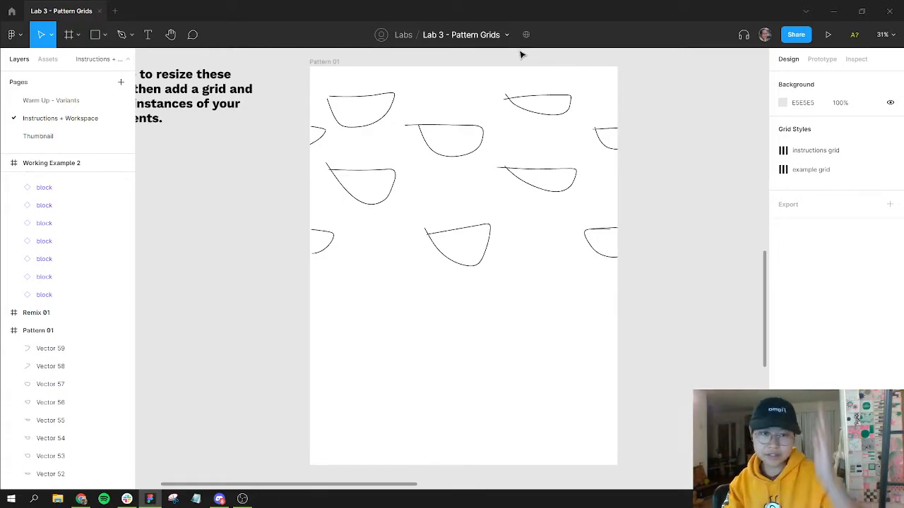
Step: Examine the bunny instances in the Working Example 1 pattern for reference
left_click_drag(682, 163, 611, 361)
scroll(611, 361, "up", 6)
scroll(621, 177, "right", 3)
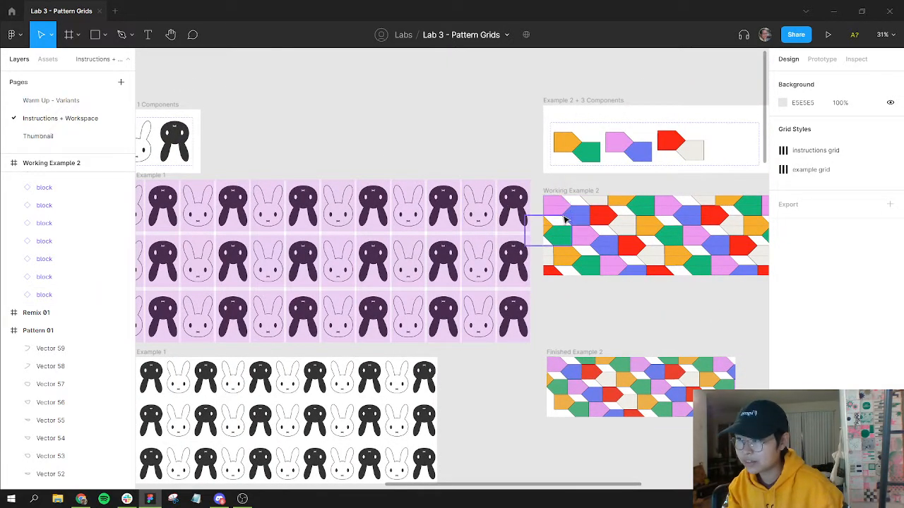
left_click(486, 201)
left_click(487, 201)
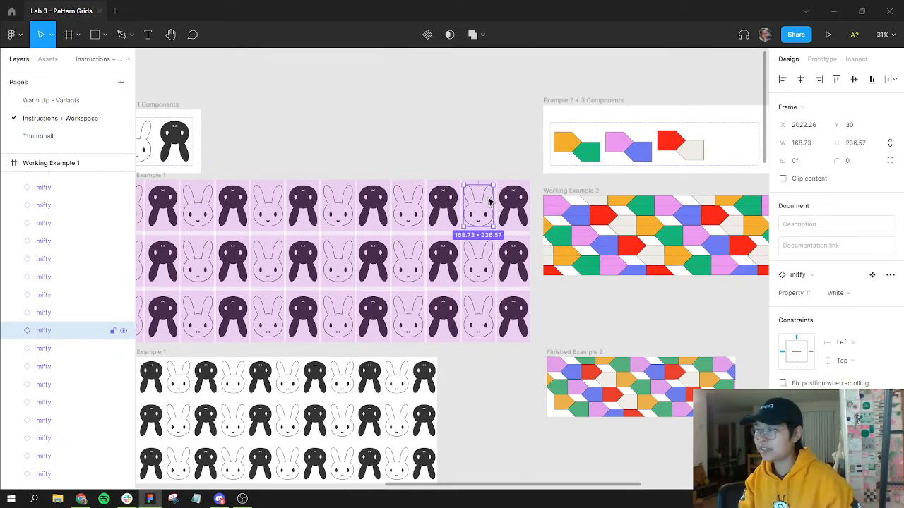
scroll(478, 215, "down", 1)
scroll(477, 215, "down", 2)
scroll(477, 215, "up", 4)
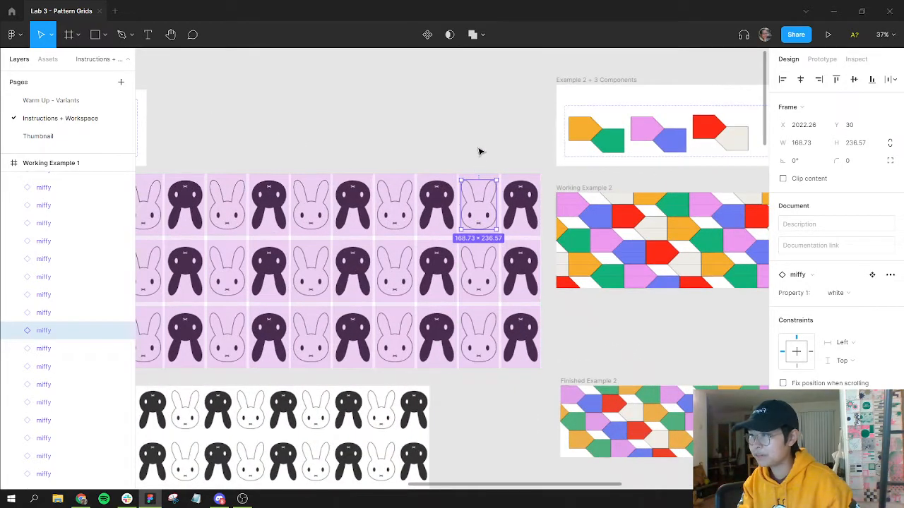
mouse_move(478, 216)
left_mouse_down()
mouse_move(484, 146)
mouse_move(484, 215)
left_mouse_up()
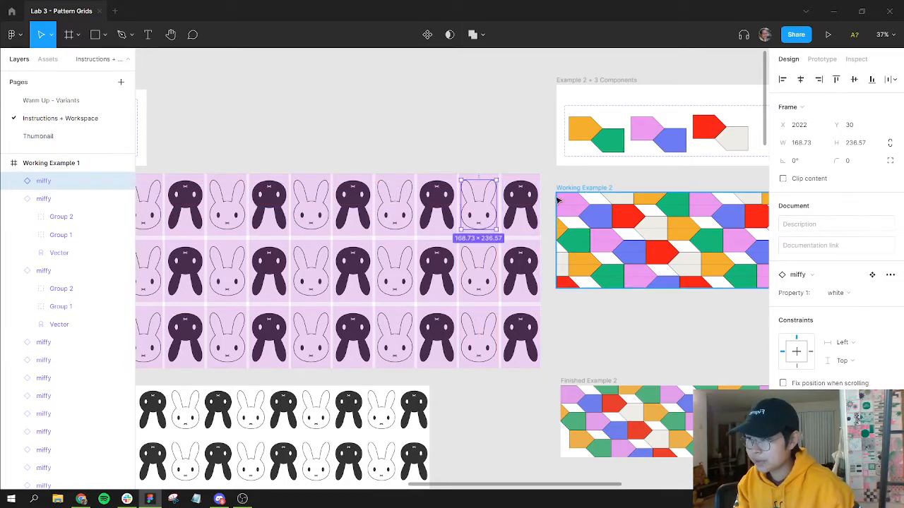
Step: Inspect the Working Example 2 block pattern and its instances, then zoom back out to the Pattern 01 frame
left_click(583, 205)
scroll(583, 205, "right", 5)
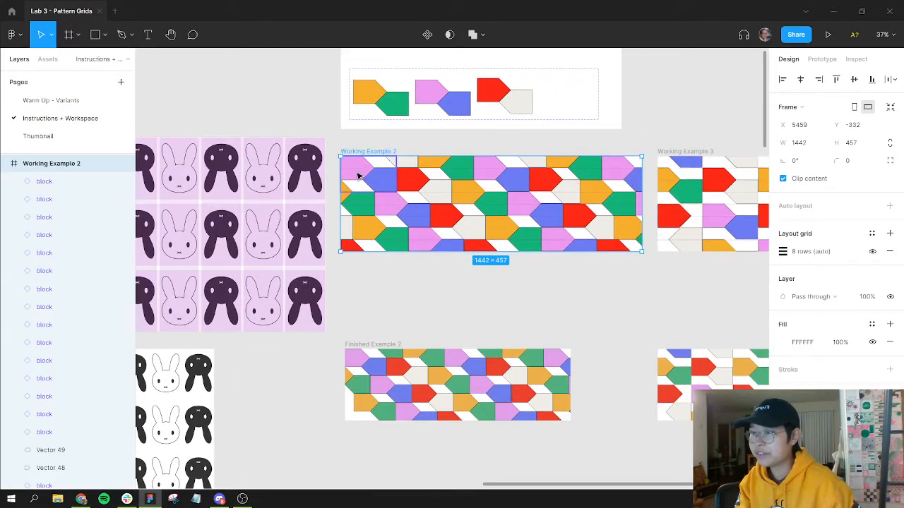
scroll(361, 177, "up", 5)
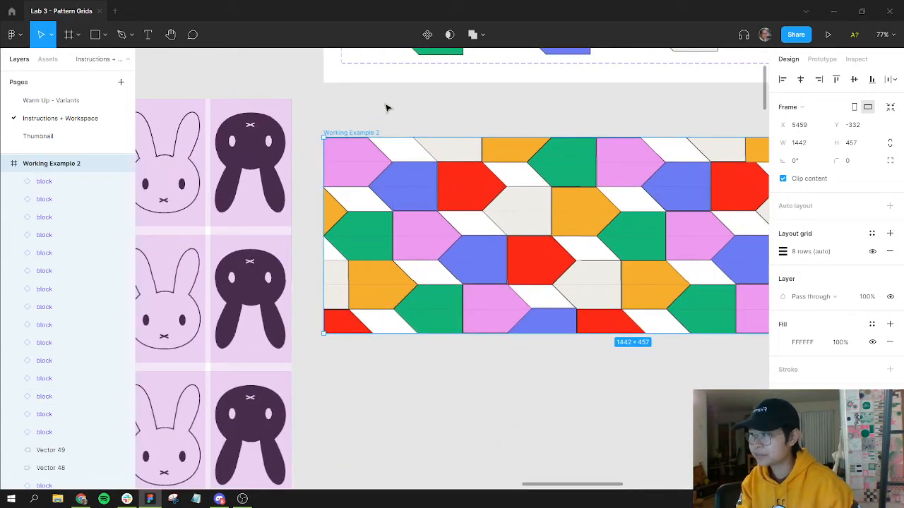
key("ctrl+z")
key("ctrl+z")
key("ctrl+shift+z")
key("ctrl+shift+z")
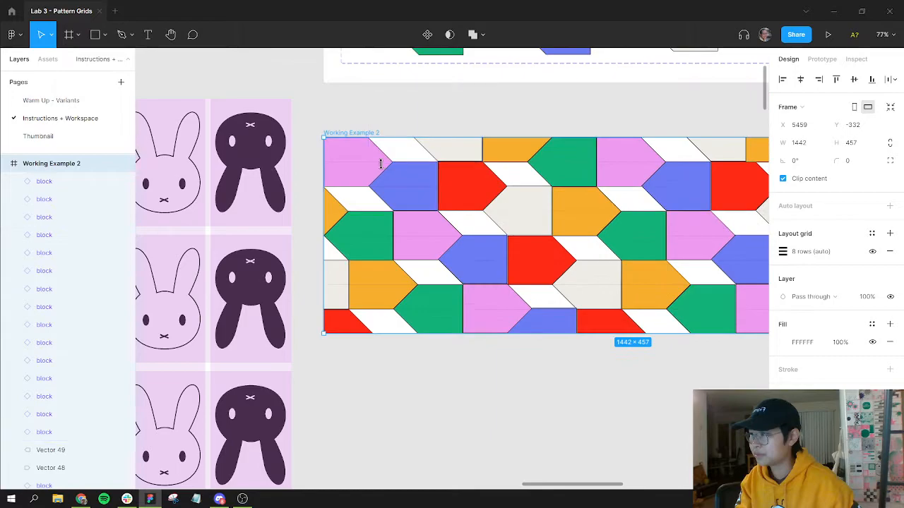
left_click(400, 185)
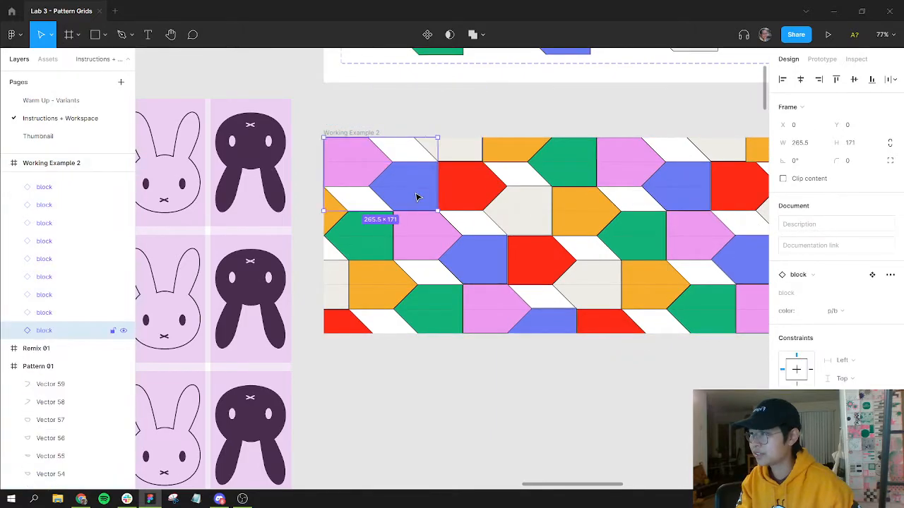
left_click_drag(413, 194, 459, 382)
left_click_drag(475, 405, 477, 402)
left_click_drag(462, 281, 413, 200)
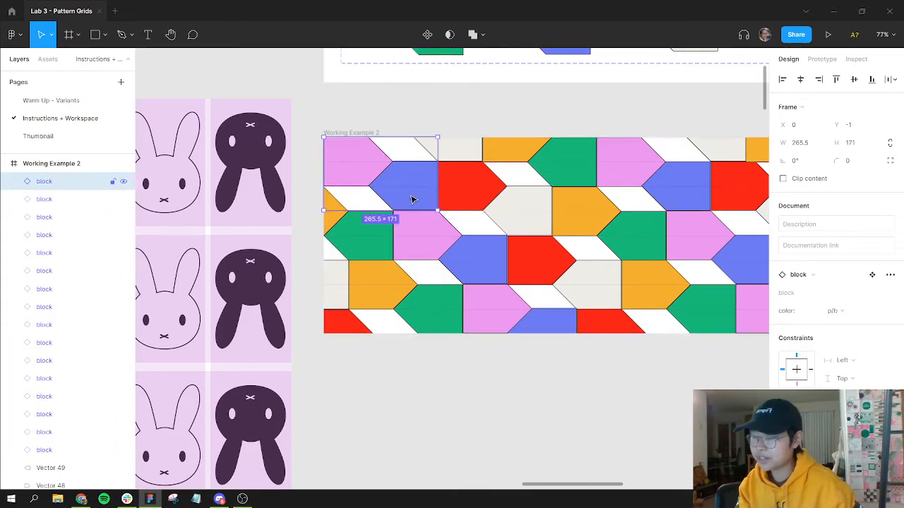
left_click(445, 412)
key("shift+1")
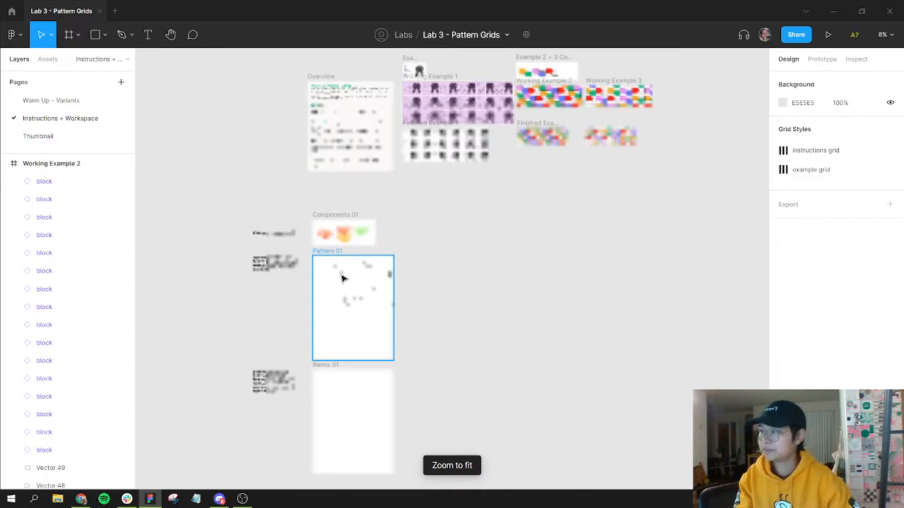
scroll(326, 267, "up", 5)
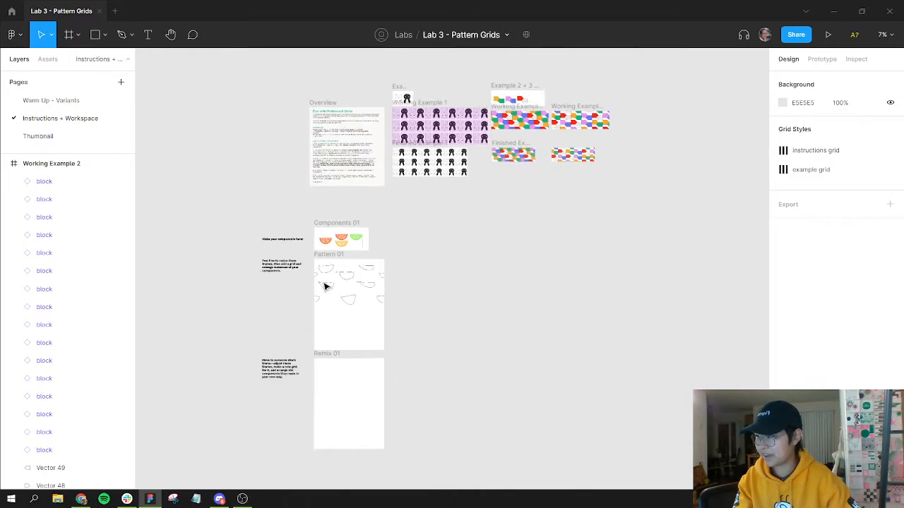
scroll(326, 286, "up", 5)
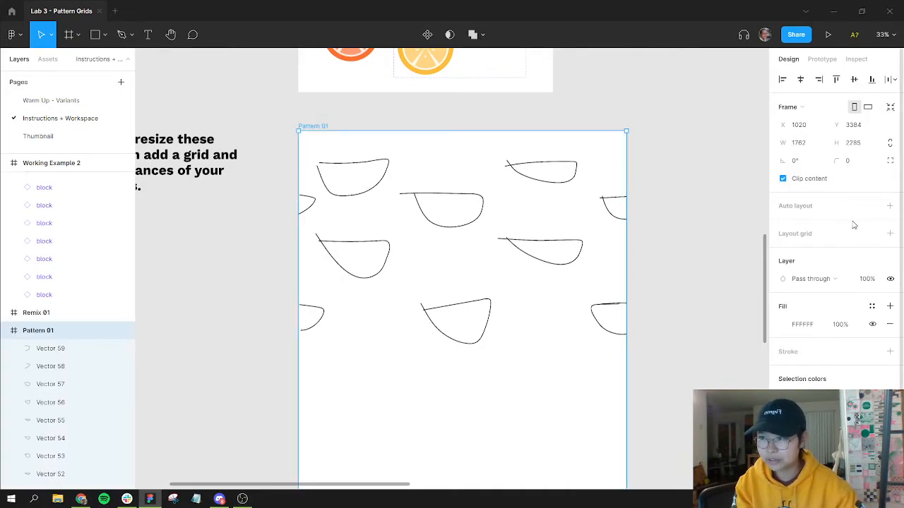
Step: Add a layout grid to the Pattern 01 frame and switch its type to Columns
left_click(890, 233)
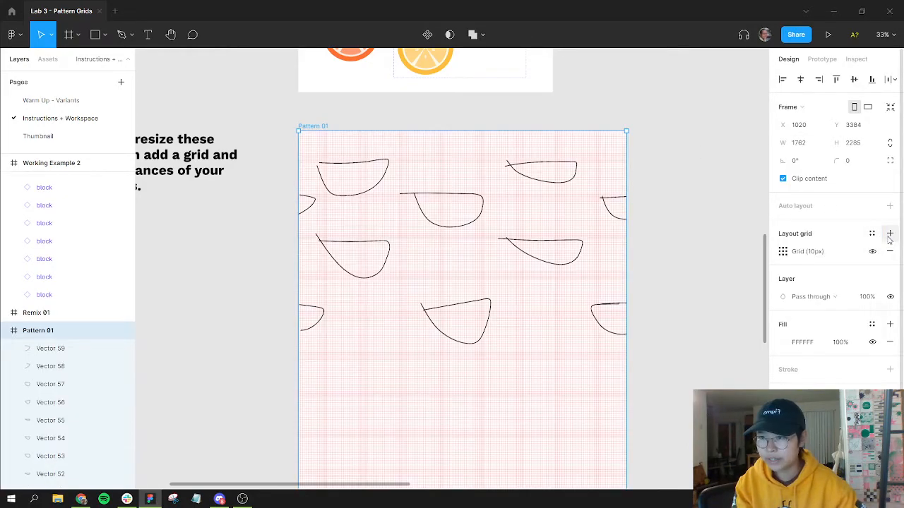
left_click(783, 254)
left_click(662, 253)
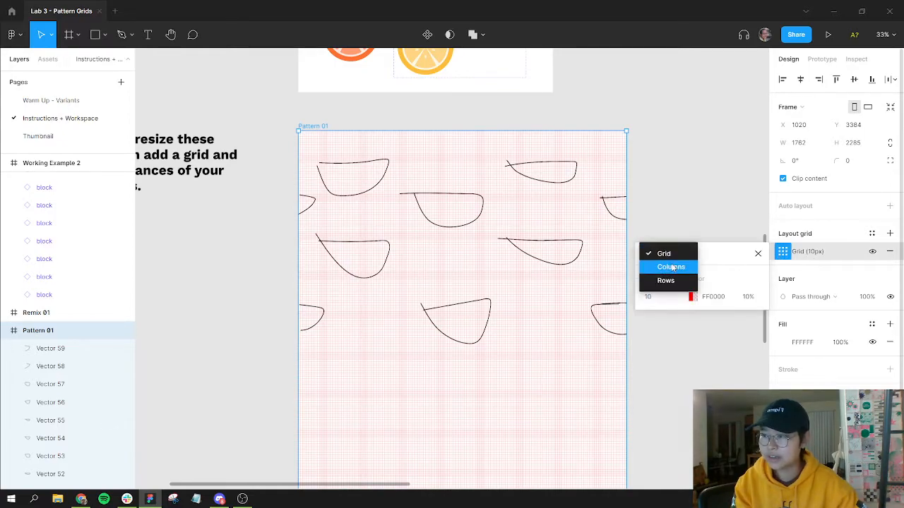
left_click(671, 267)
scroll(534, 262, "down", 2)
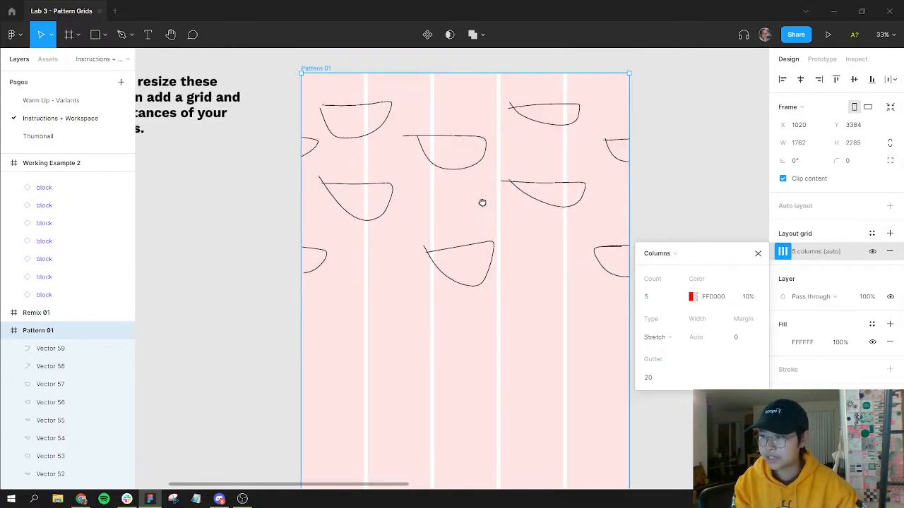
Step: Set the column grid to Center alignment with a column width of 1
left_click(654, 297)
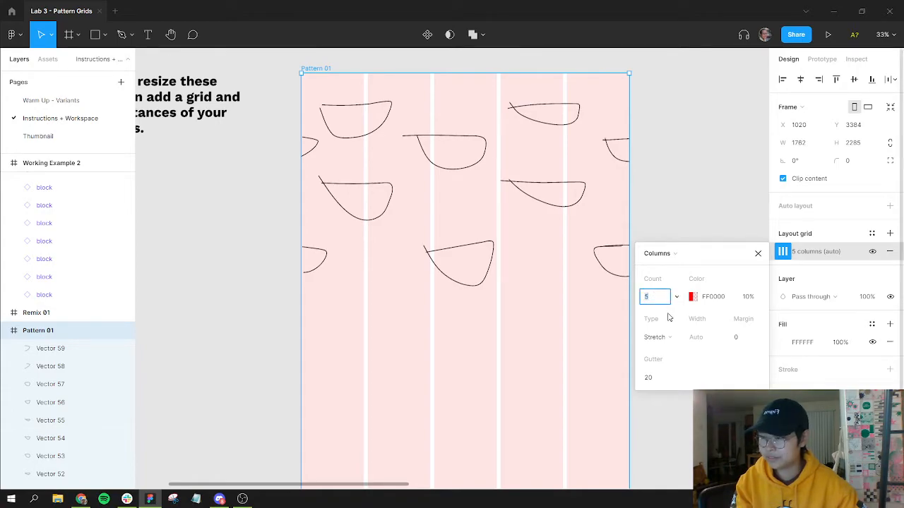
left_click(669, 339)
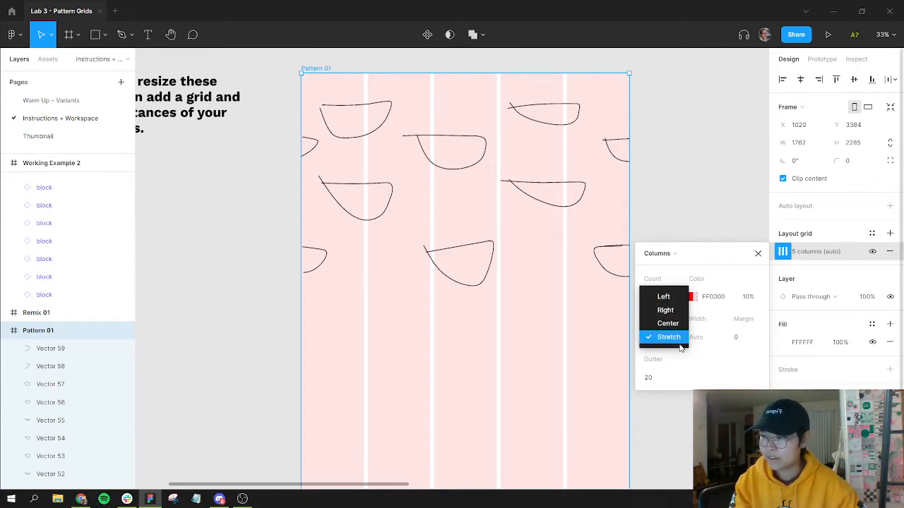
left_click(662, 371)
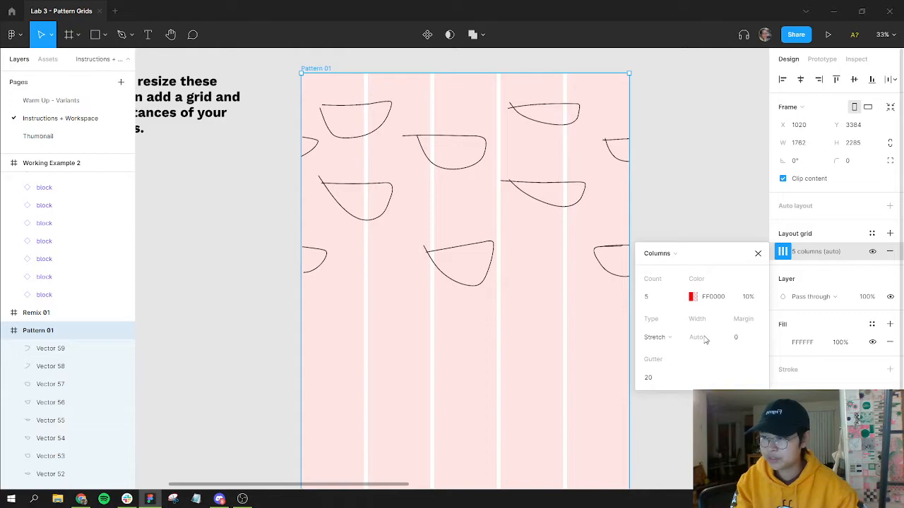
left_click(672, 340)
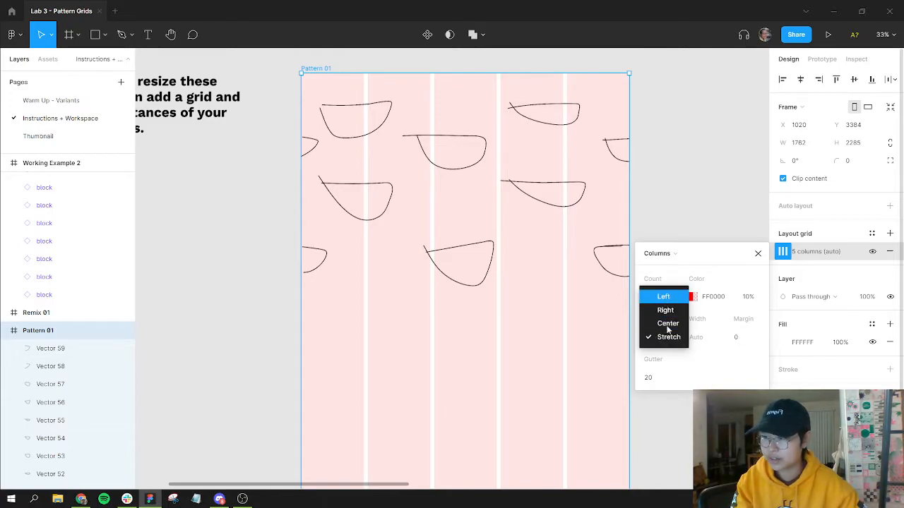
key("Return")
left_click(699, 338)
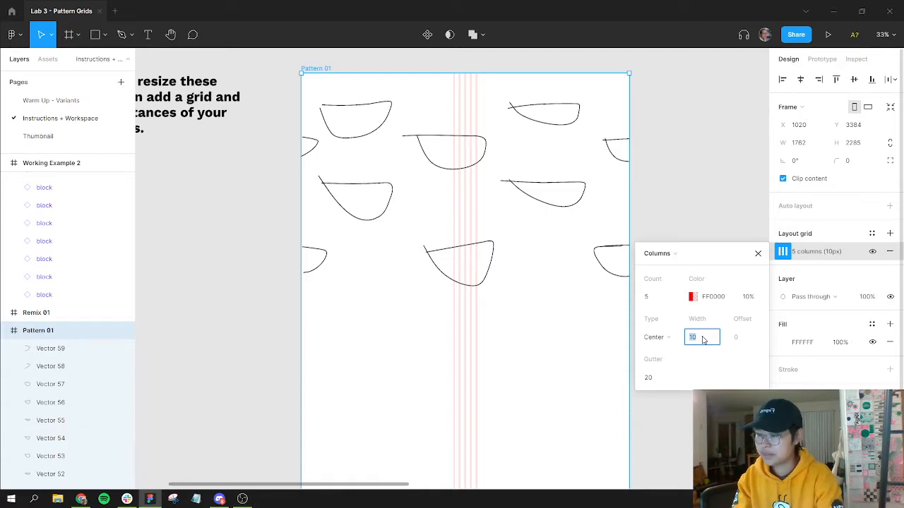
type("1")
key("Return")
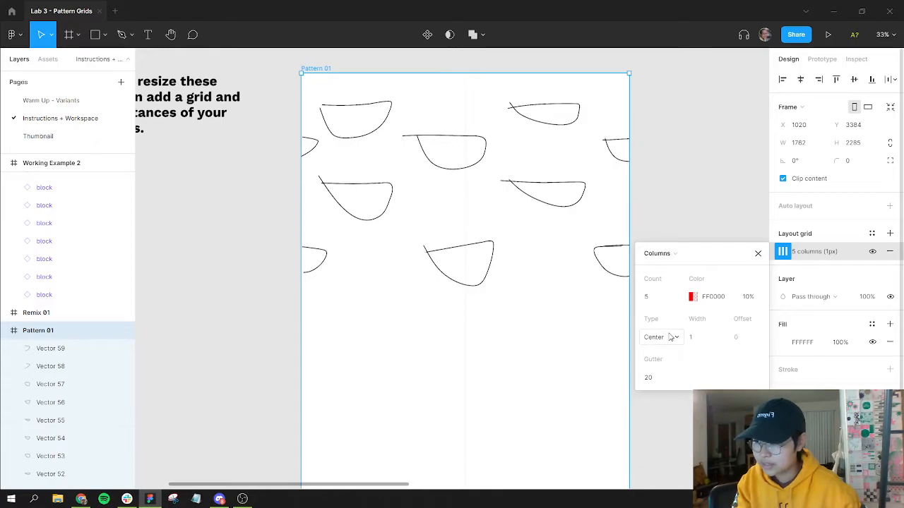
Step: Switch the column grid to Left alignment with an offset of 100
left_click(672, 337)
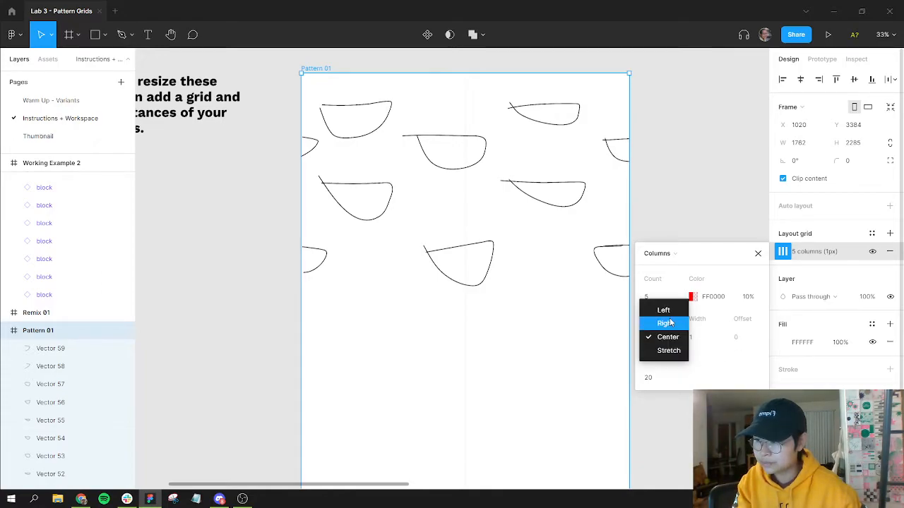
left_click(667, 311)
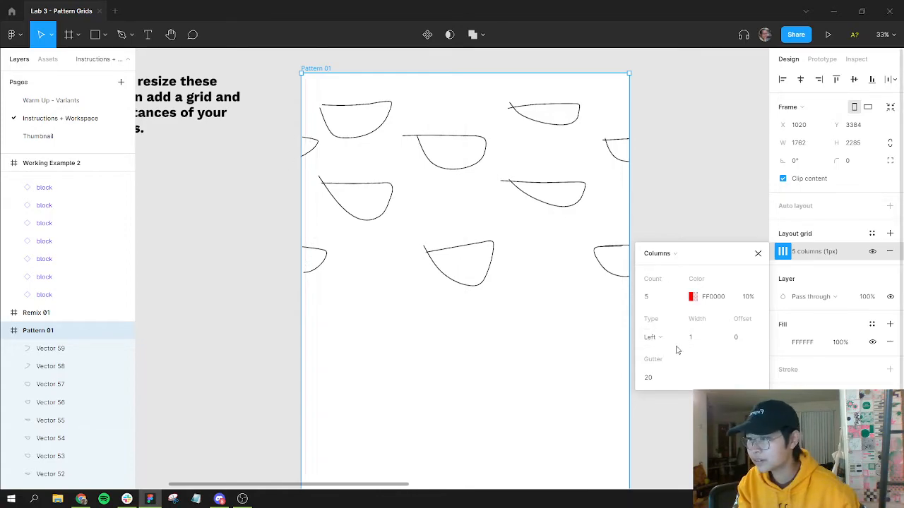
left_click(734, 342)
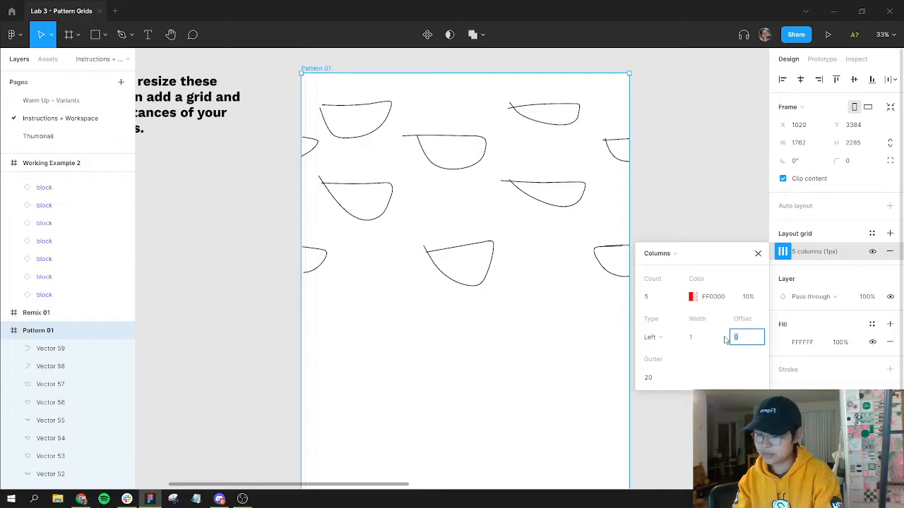
key("Return")
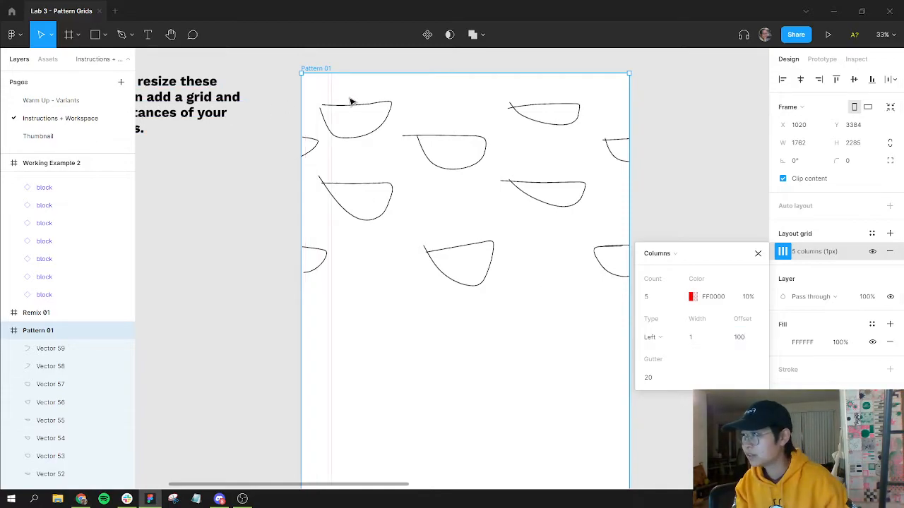
Step: Set the column grid's width to 10
scroll(313, 226, "down", 3)
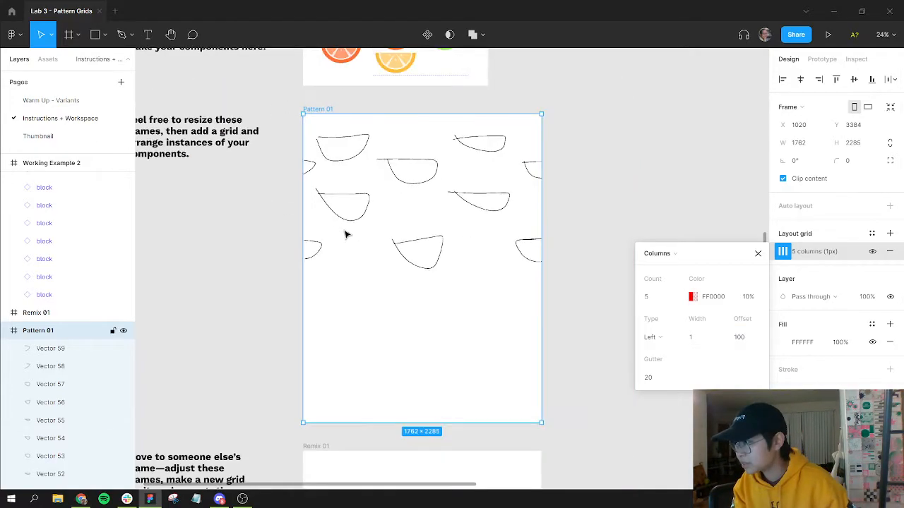
scroll(337, 230, "up", 5)
scroll(337, 230, "up", 3)
left_click_drag(373, 151, 429, 271)
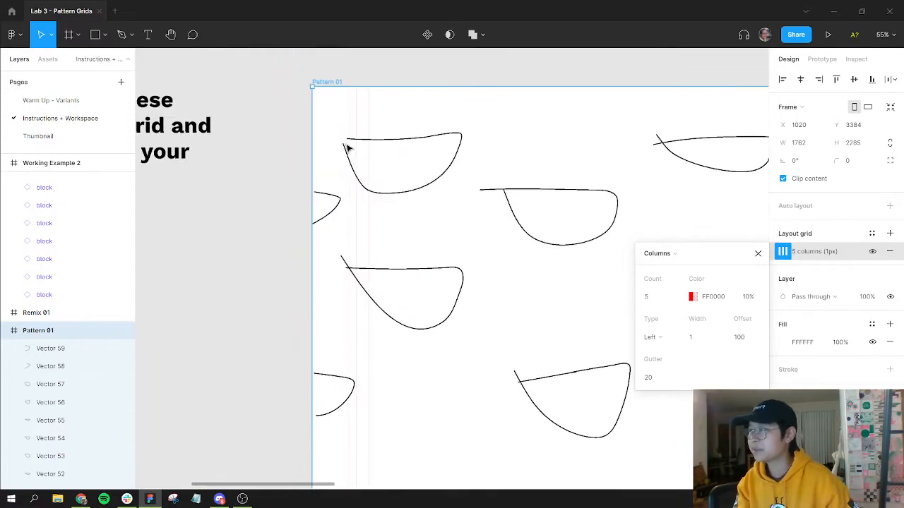
left_click(688, 337)
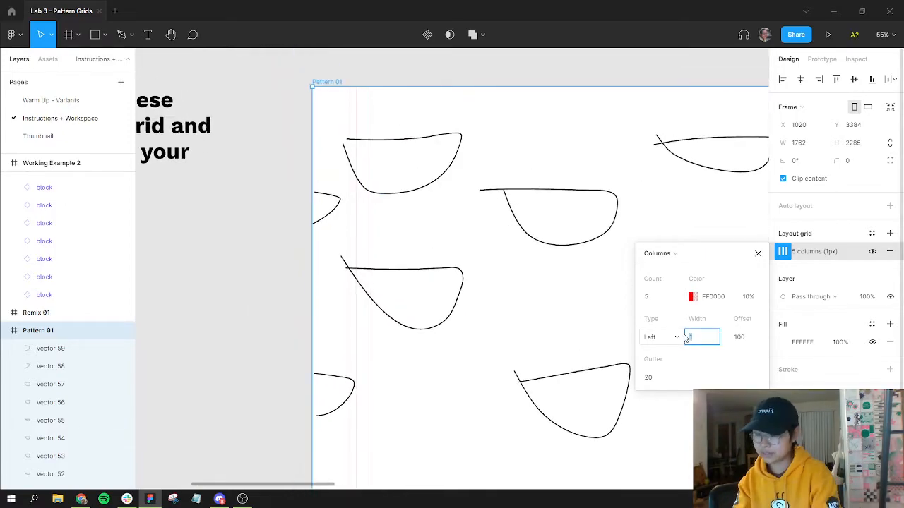
type("10")
key("Return")
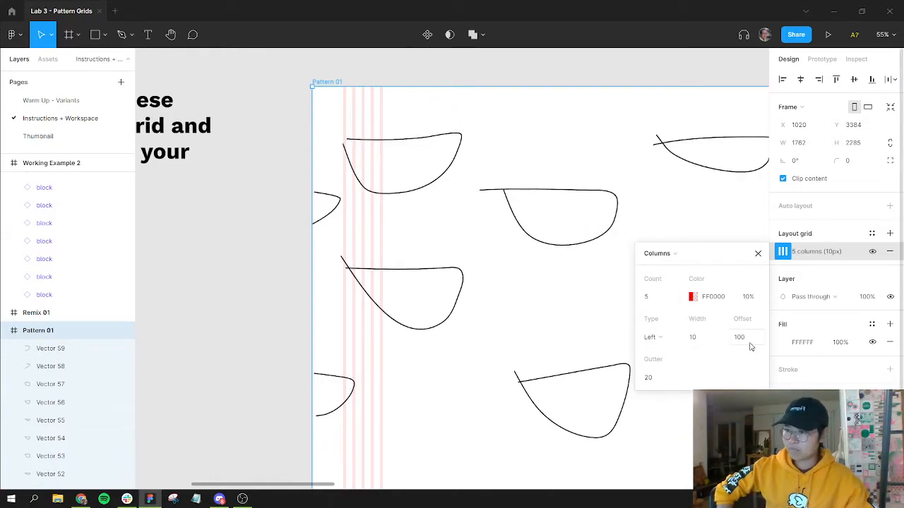
Step: Try setting the column gutter to 500 and undo that change
left_click(665, 380)
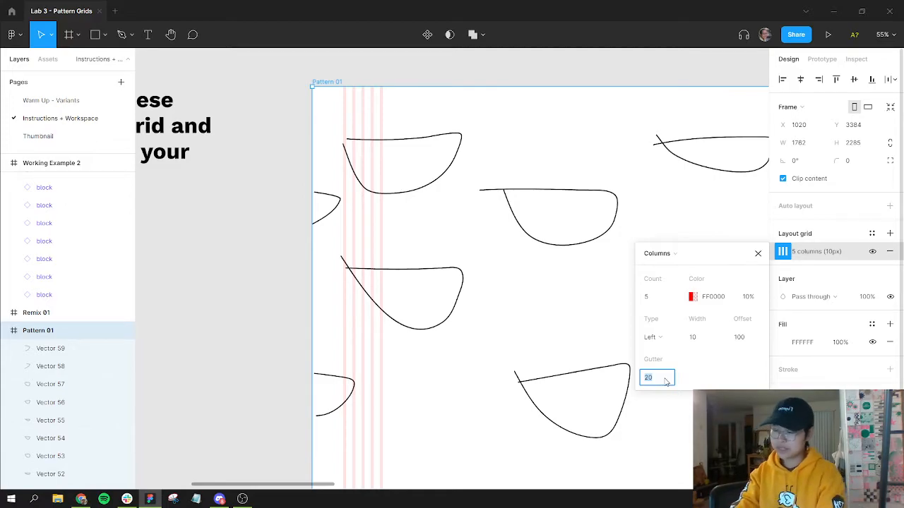
key("Return")
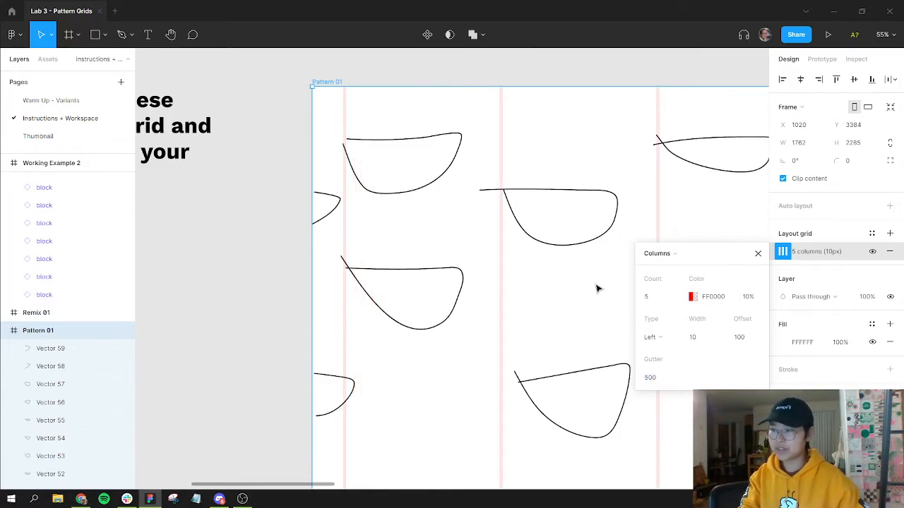
key("ctrl+z")
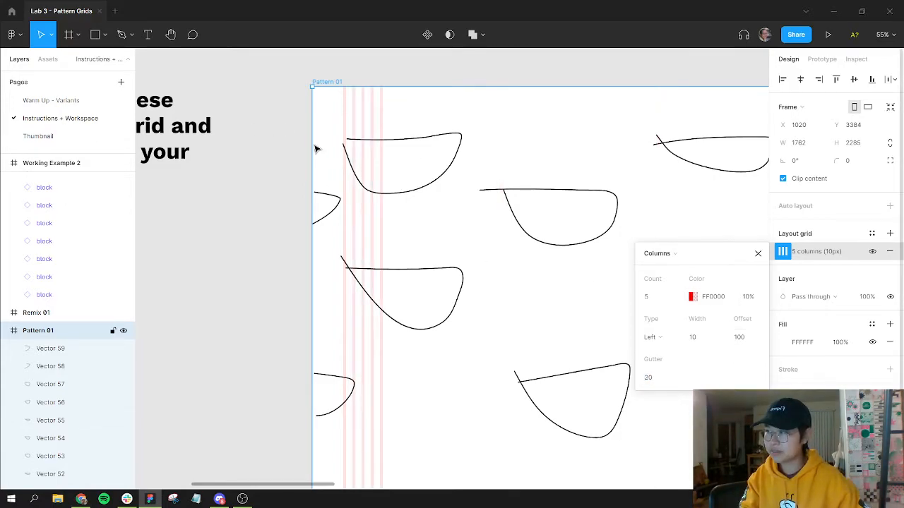
Step: Switch the column grid's alignment to Center
scroll(504, 283, "down", 2)
scroll(504, 282, "right", 3)
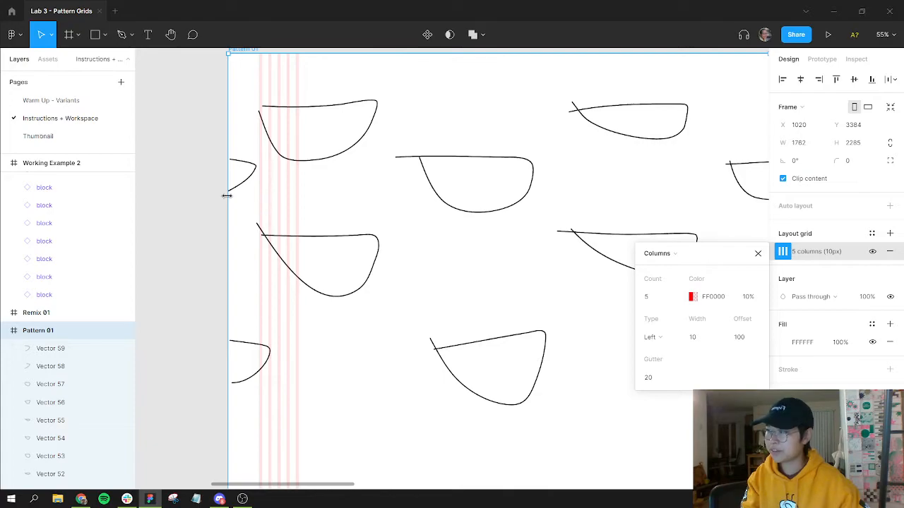
left_click(664, 377)
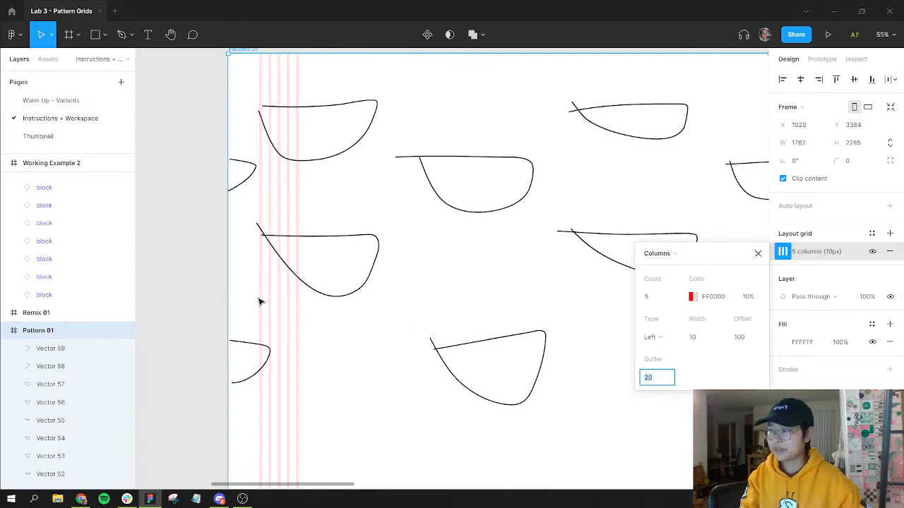
left_click(656, 339)
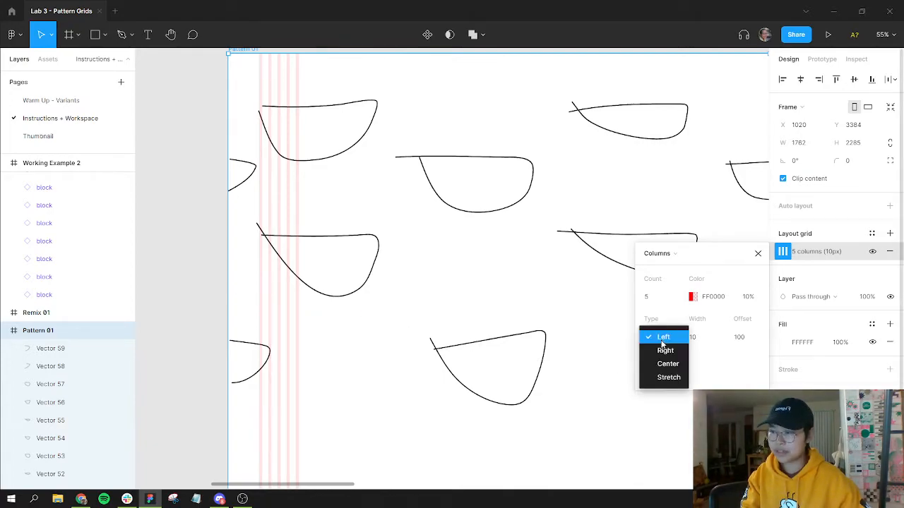
left_click(679, 364)
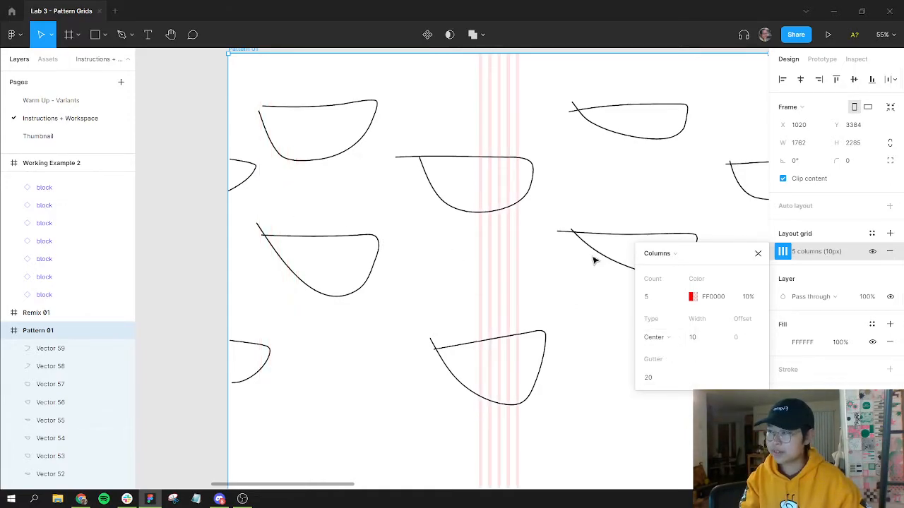
Step: Set the column gutter to 1762/4 so it is computed from the frame width
left_click_drag(480, 220, 452, 275)
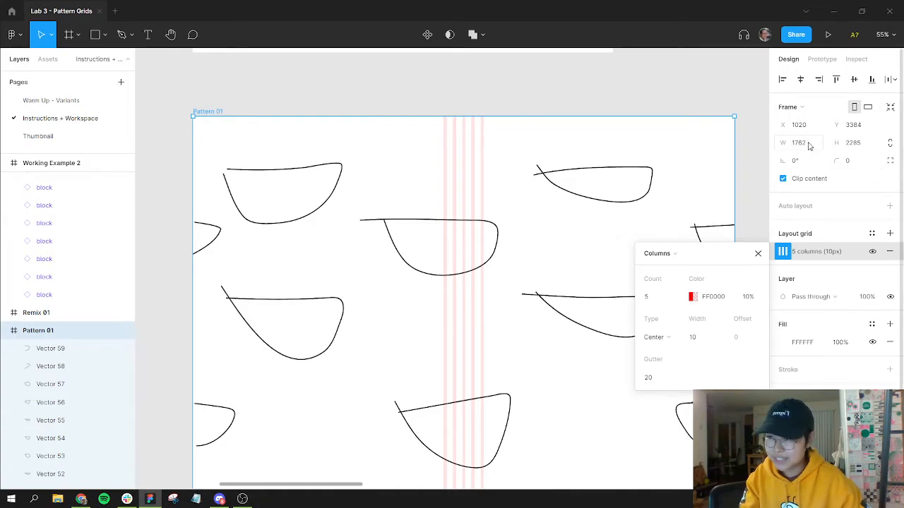
left_click(658, 380)
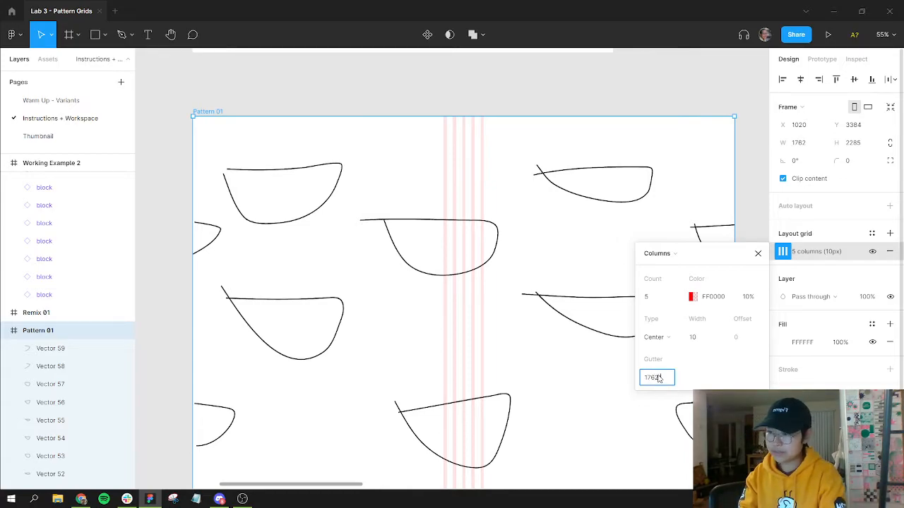
key("Return")
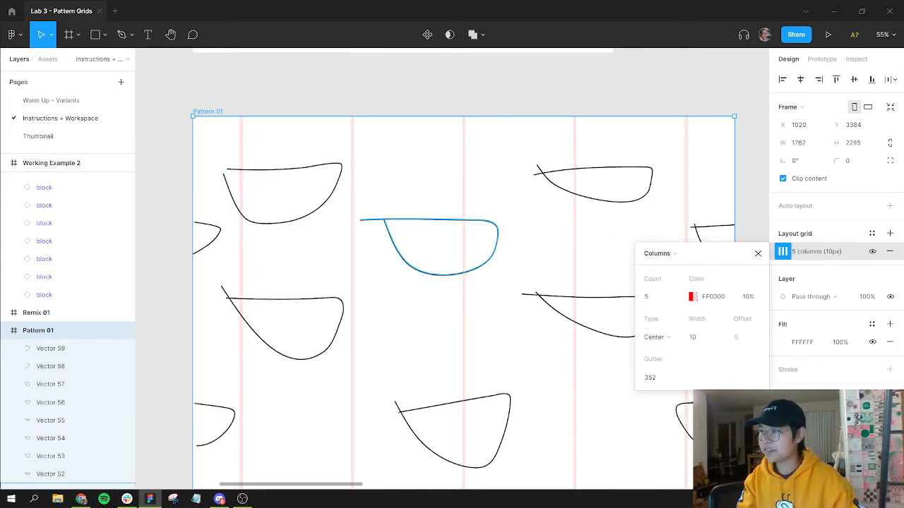
left_click(662, 380)
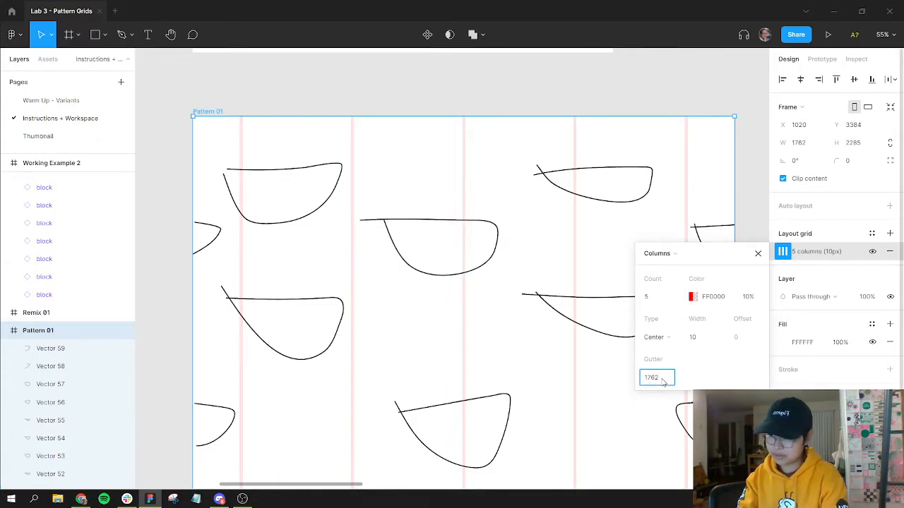
type("1762/4")
key("Return")
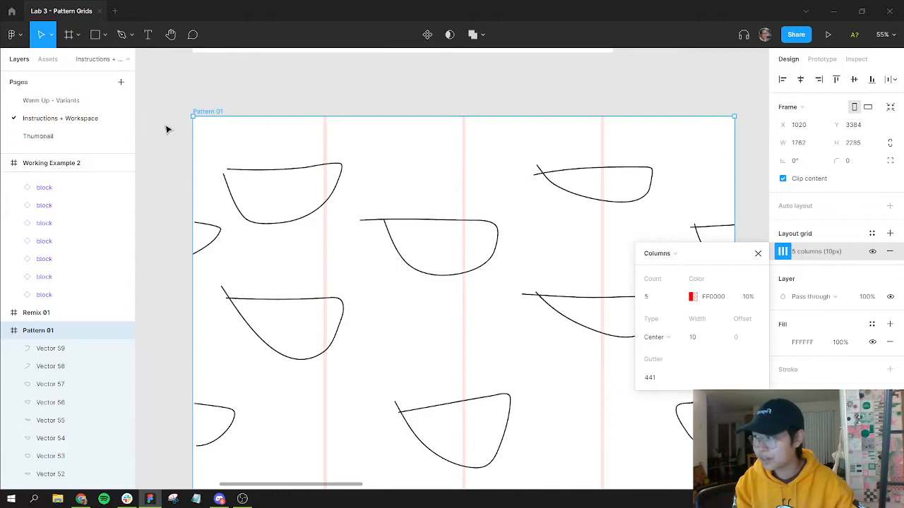
Step: Reselect the Pattern 01 frame and set its column grid width to 3
left_click(198, 126)
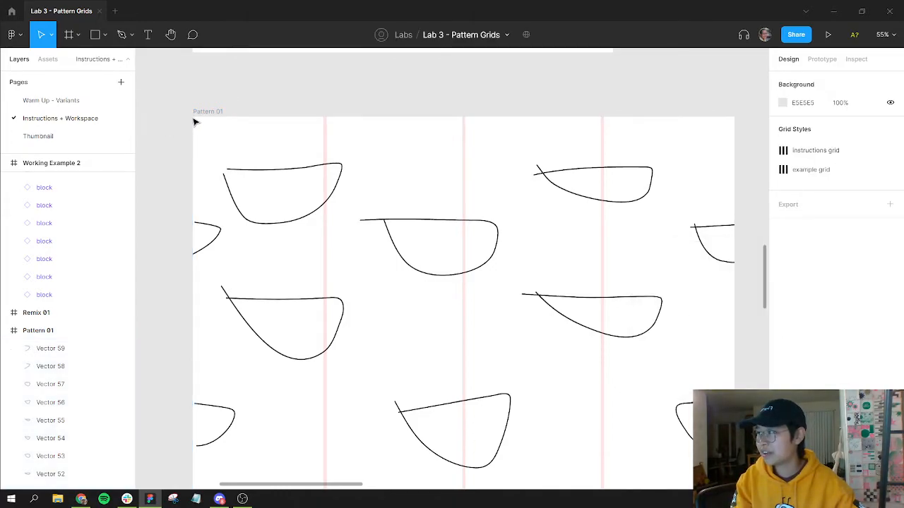
left_click(194, 116)
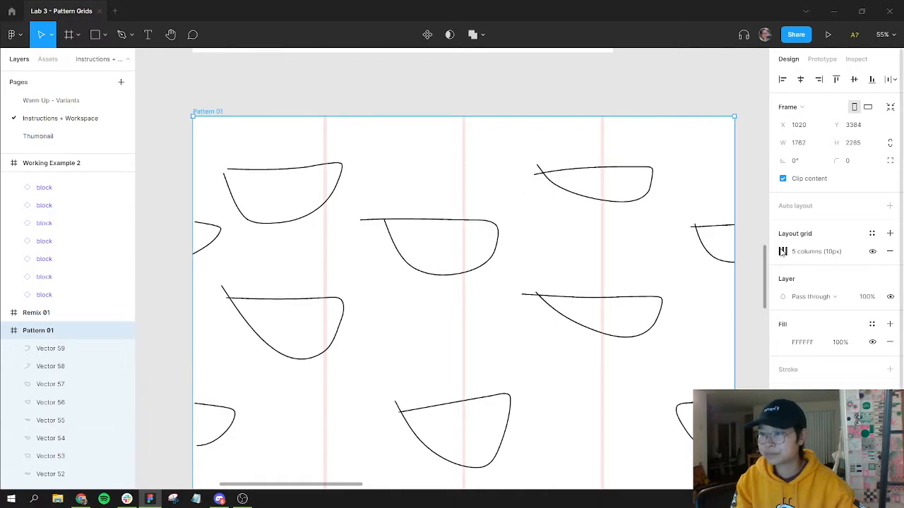
left_click(782, 252)
left_click(699, 338)
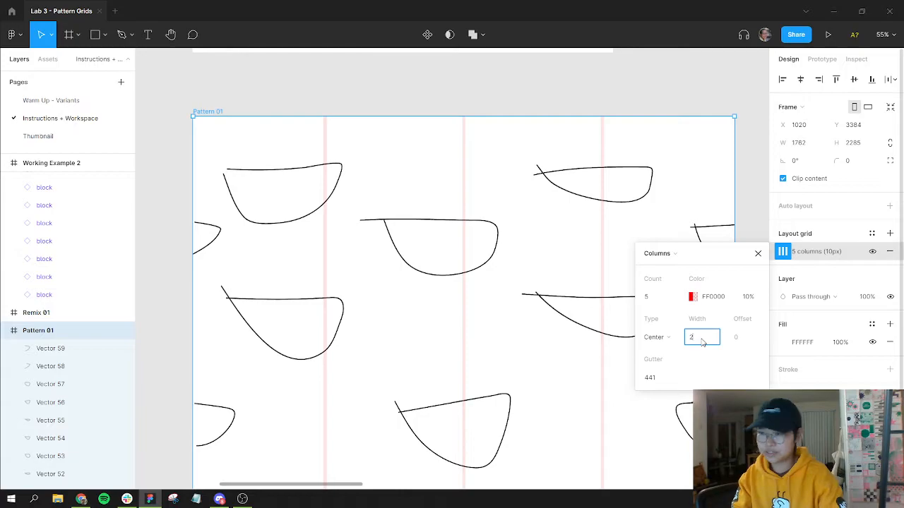
type("1")
key("Return")
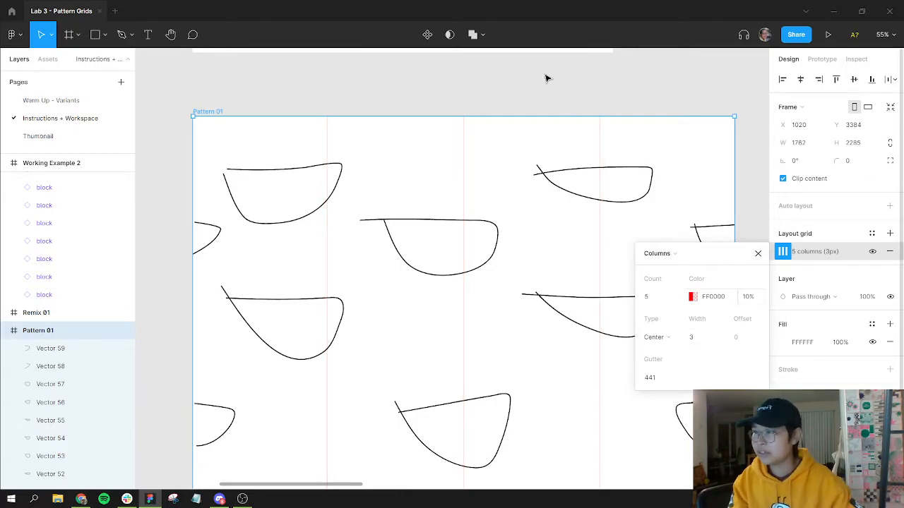
Step: Select all the sketched vector shapes inside Pattern 01 and delete them
left_click_drag(547, 78, 547, 73)
left_click(427, 151)
scroll(402, 120, "up", 2)
scroll(403, 176, "up", 2)
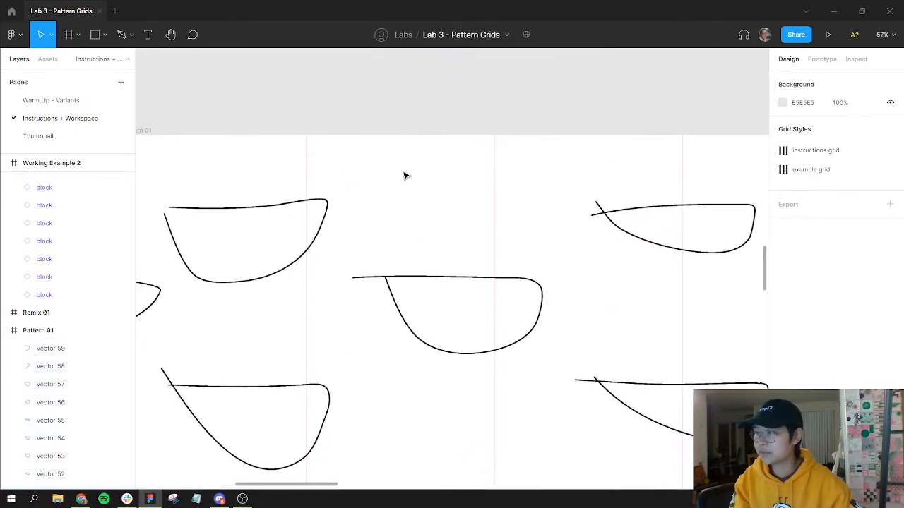
scroll(337, 176, "down", 4)
left_click_drag(220, 192, 706, 446)
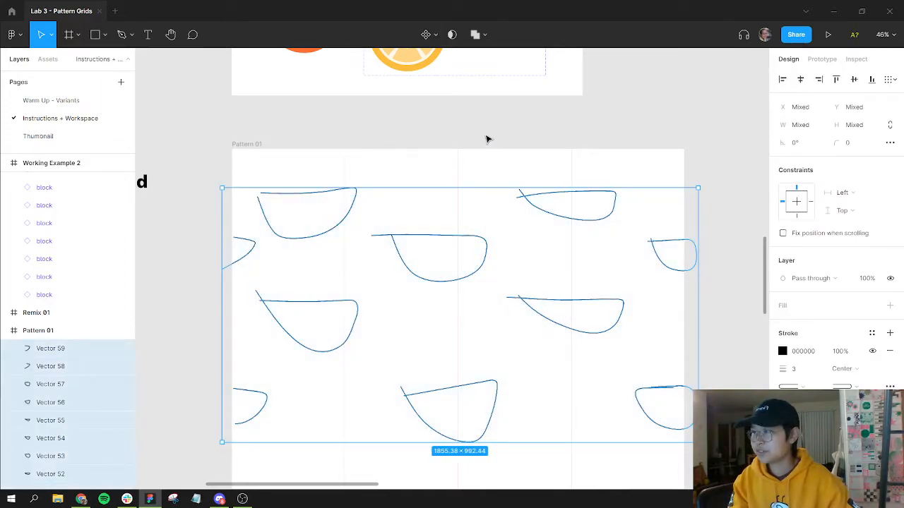
key("Delete")
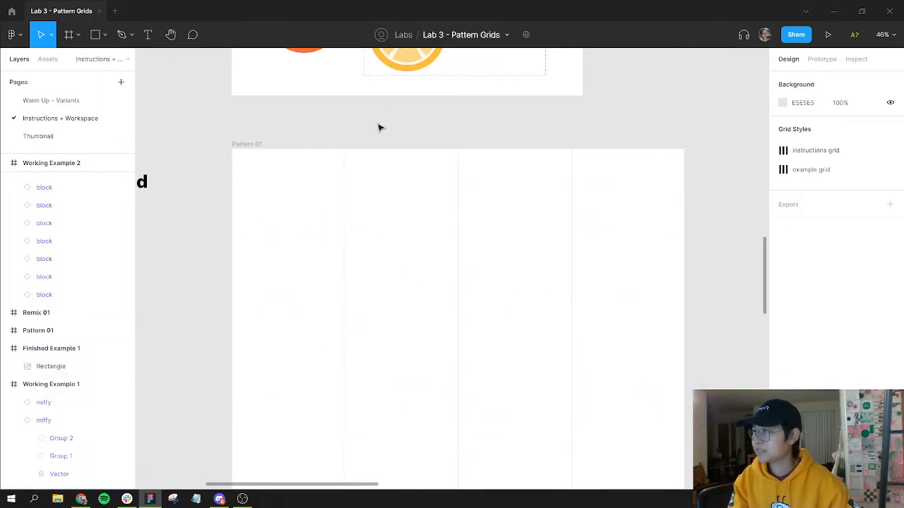
Step: Place an Orange citrus instance at the frame's top-left corner, half hanging off the left edge
scroll(379, 128, "up", 2)
left_click(414, 66)
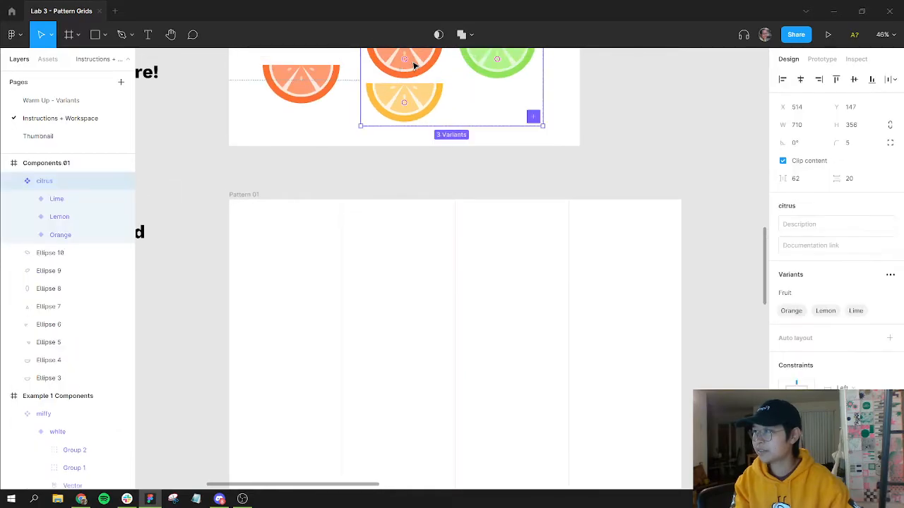
left_click(414, 66)
left_click_drag(423, 64, 249, 233)
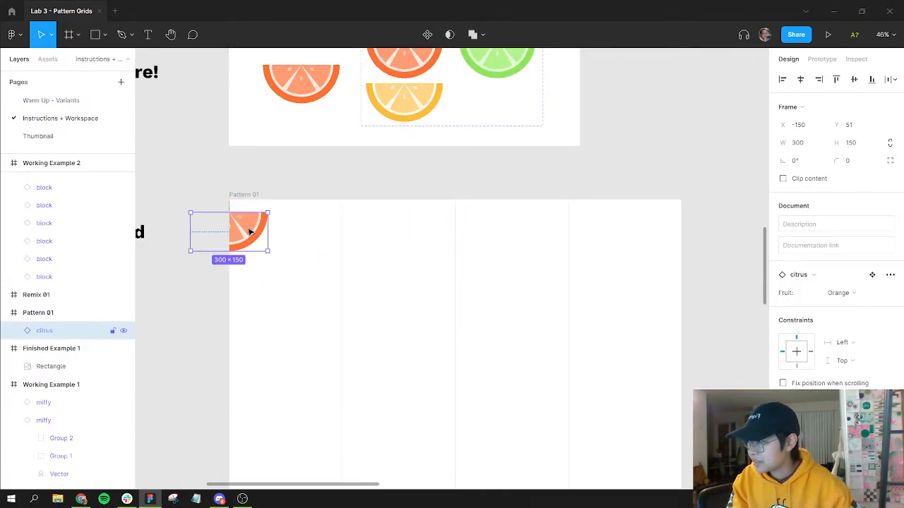
left_click_drag(331, 158, 351, 114)
left_click_drag(288, 166, 288, 173)
left_click_drag(421, 205, 389, 251)
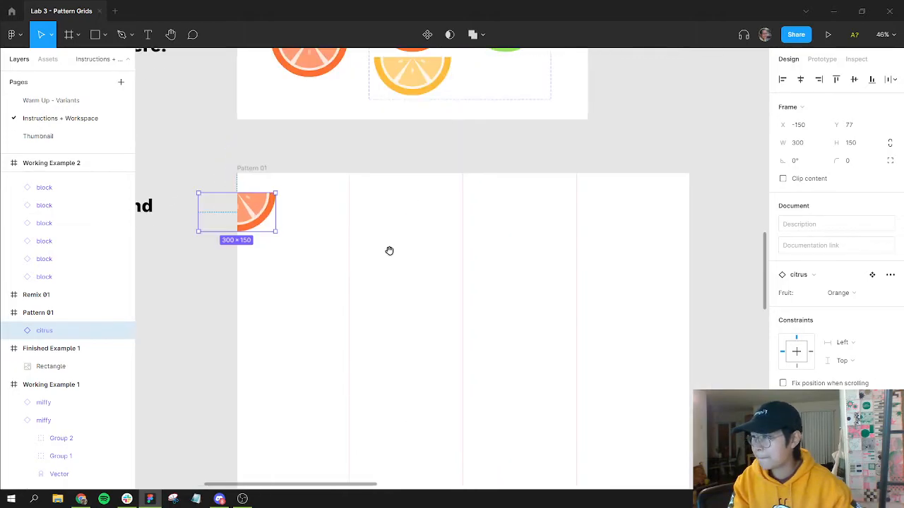
Step: Duplicate the citrus instance twice to make a row across the top of Pattern 01
scroll(392, 255, "down", 5)
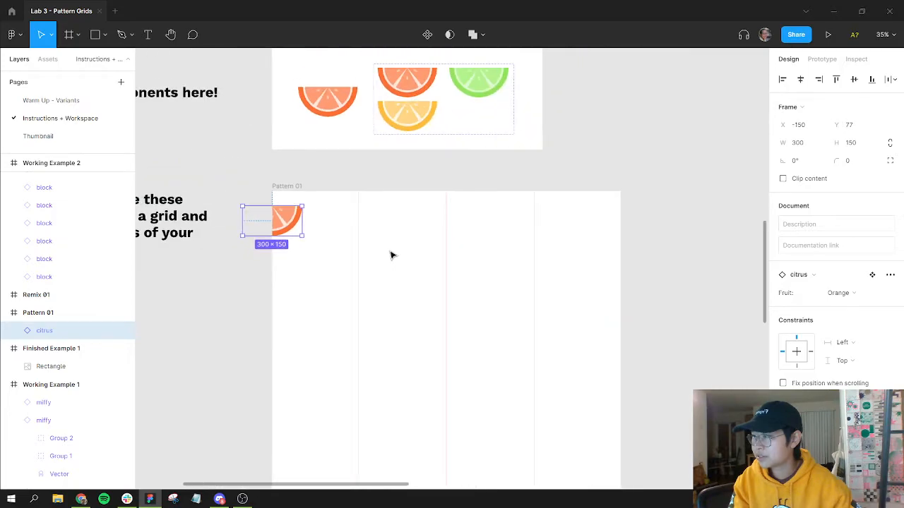
left_click_drag(392, 255, 407, 158)
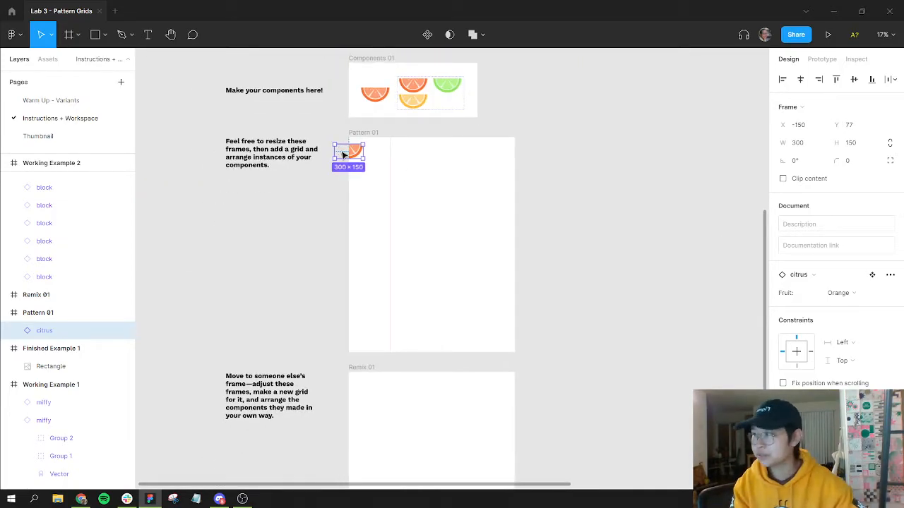
scroll(368, 151, "up", 5)
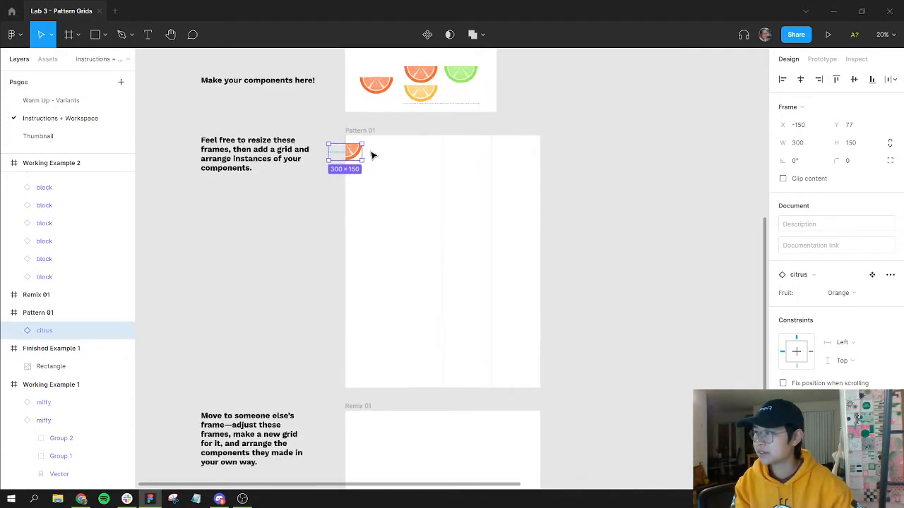
scroll(396, 159, "up", 3)
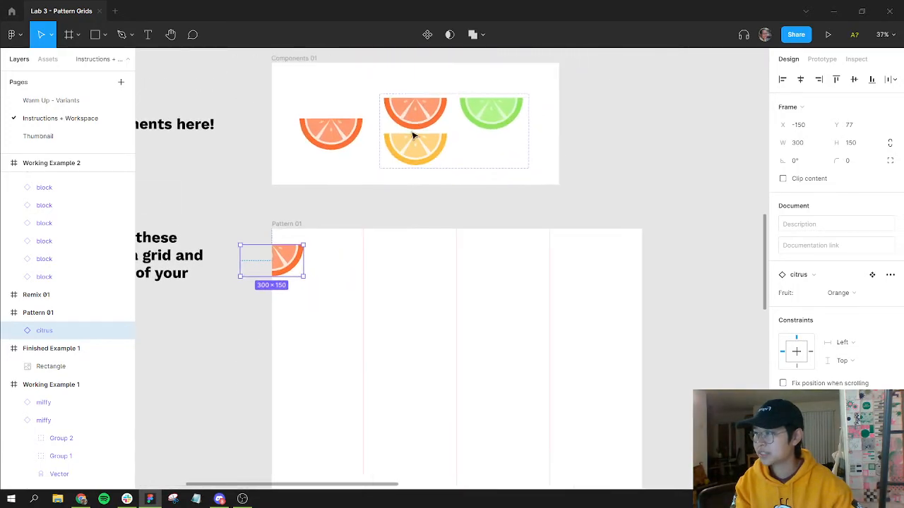
double_click(428, 149)
left_click(408, 276)
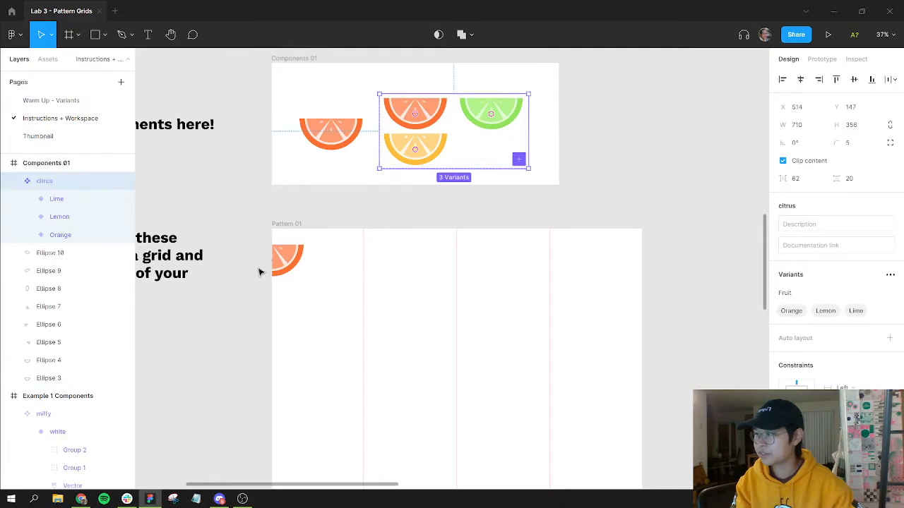
left_click_drag(283, 261, 473, 263, "alt")
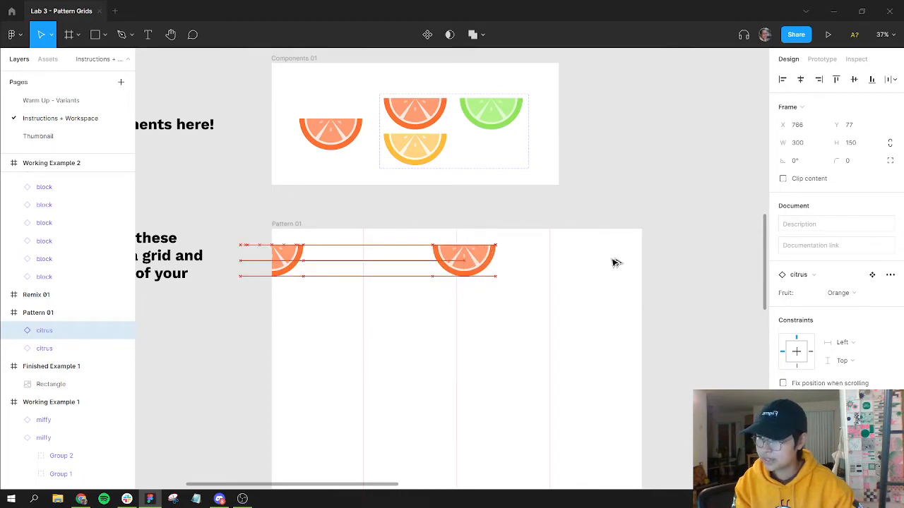
key("ctrl+d")
Step: Set the middle copy's fruit to Lemon and the right copy's fruit to Lime
left_click_drag(633, 266, 619, 265)
left_click(483, 265)
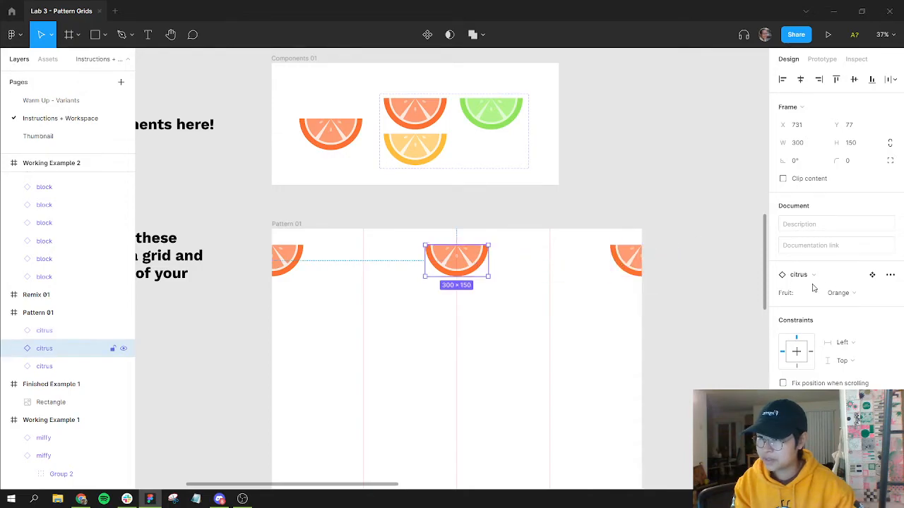
left_click(838, 293)
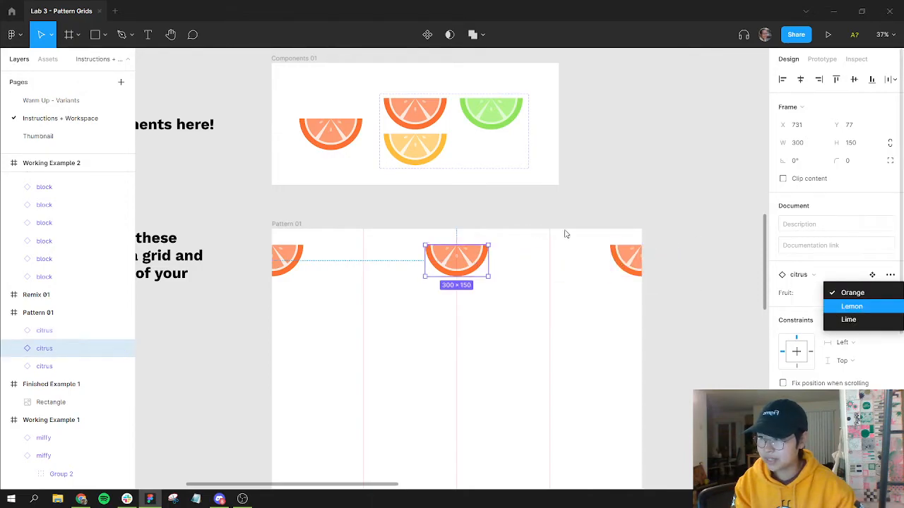
left_click(851, 307)
left_click(621, 255)
left_click(858, 294)
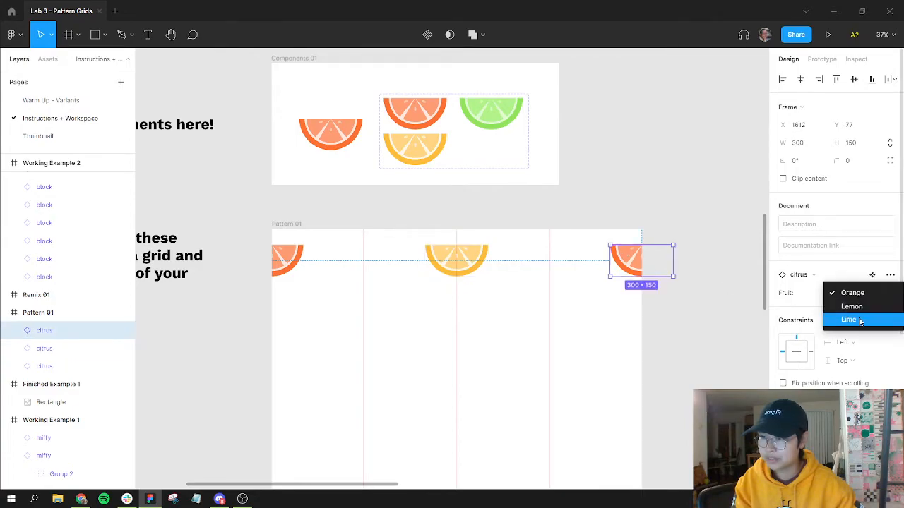
left_click(848, 320)
Step: Copy the Lime instance down into a second row, centered on the first column line at about x 289, y 274
left_click(501, 301)
left_click_drag(500, 301, 505, 268)
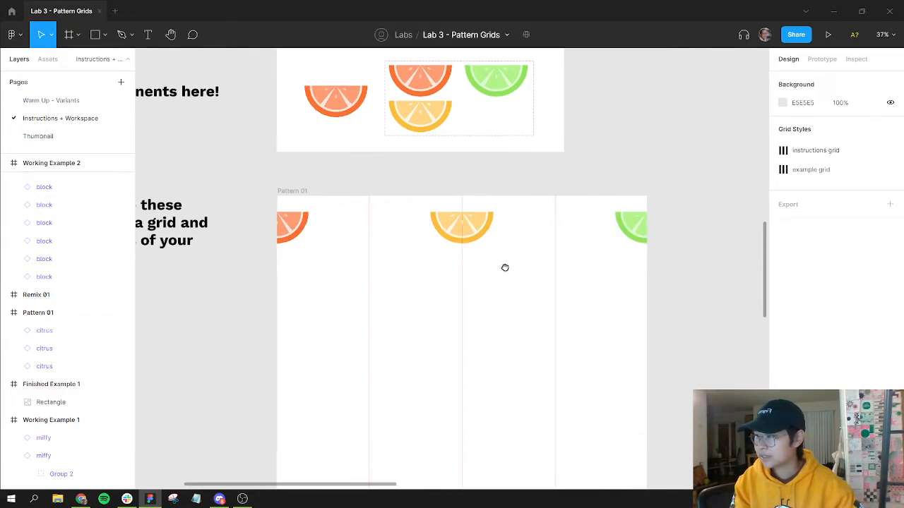
left_click_drag(635, 221, 373, 267)
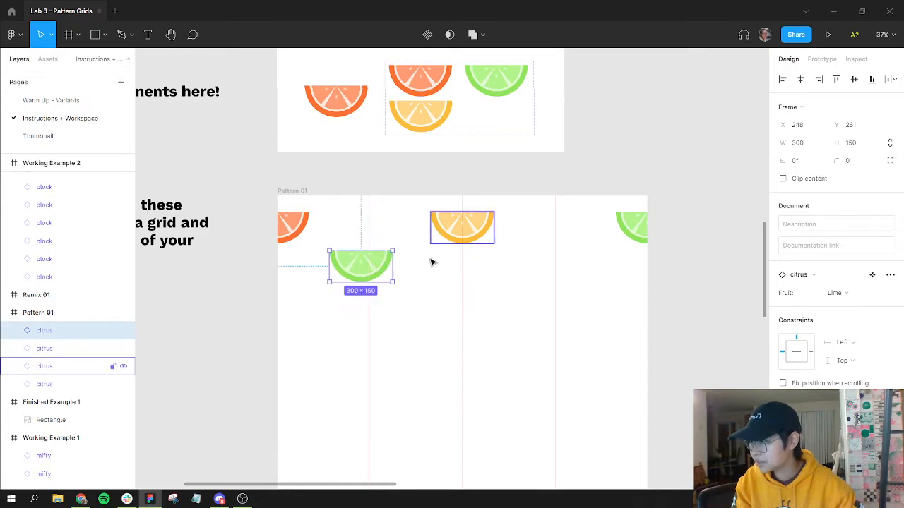
scroll(367, 268, "up", 5)
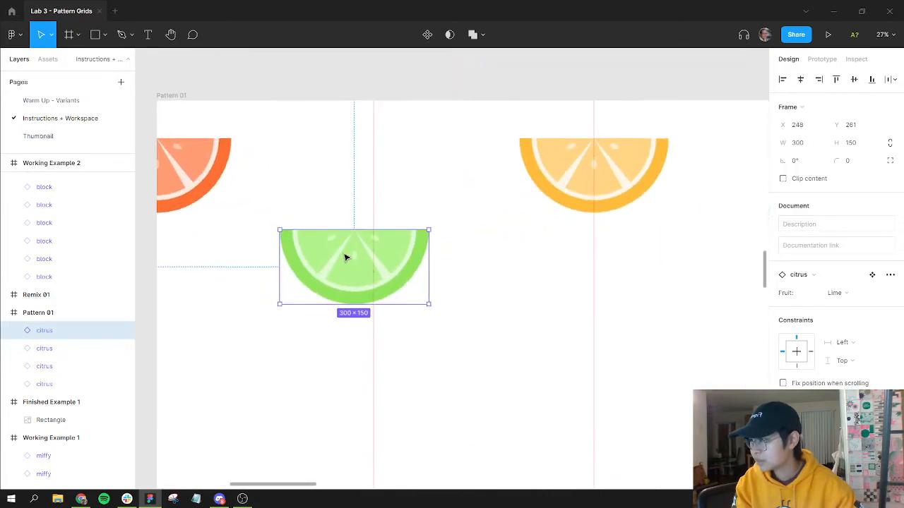
mouse_move(376, 264)
left_mouse_down()
mouse_move(470, 278)
mouse_move(394, 257)
mouse_move(387, 269)
left_mouse_up()
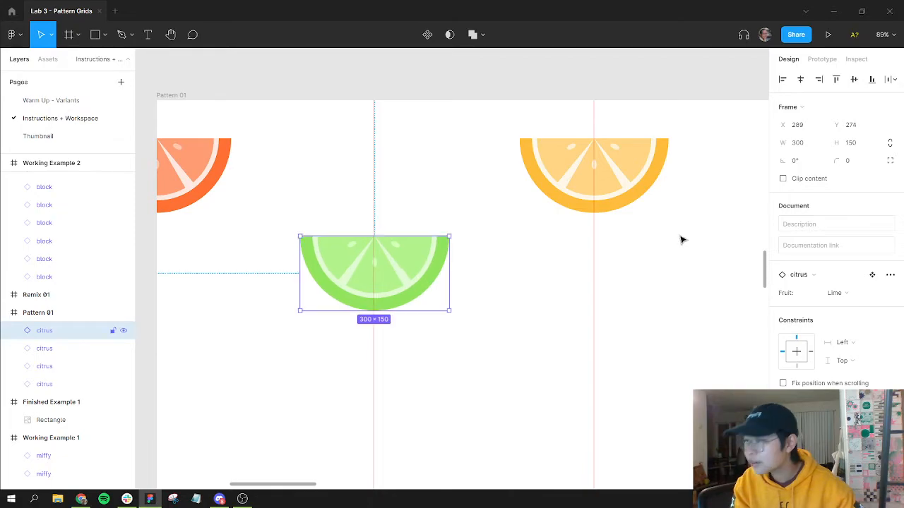
left_click(672, 295)
scroll(675, 297, "down", 4, "ctrl")
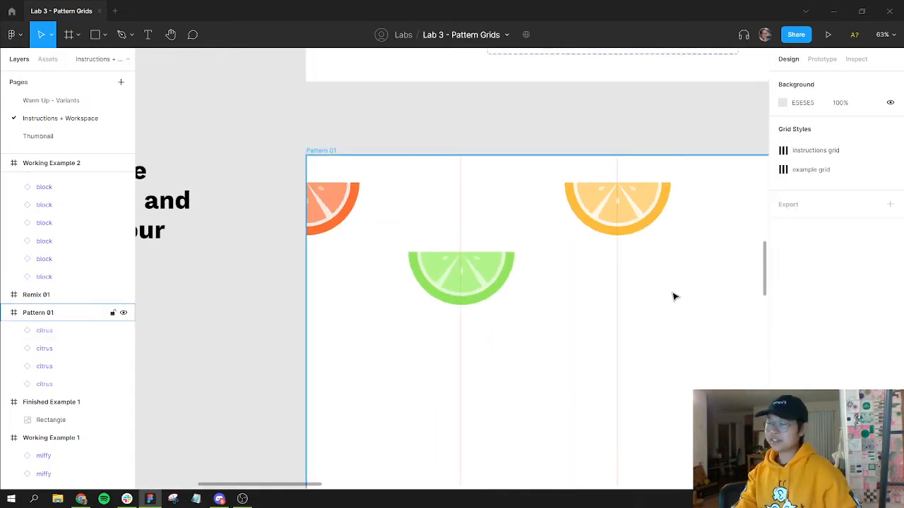
mouse_move(735, 157)
left_mouse_down()
mouse_move(457, 368)
mouse_move(584, 165)
left_mouse_up()
left_click_drag(453, 315, 538, 275)
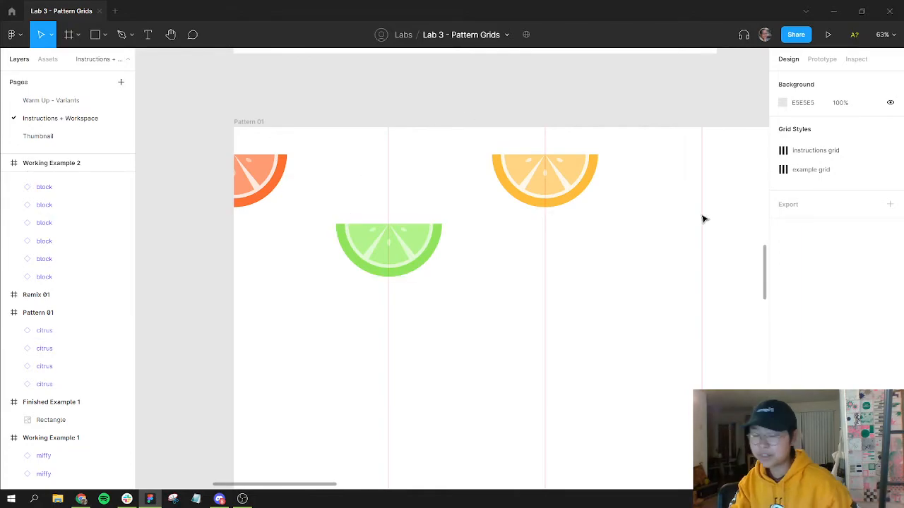
scroll(630, 287, "down", 4)
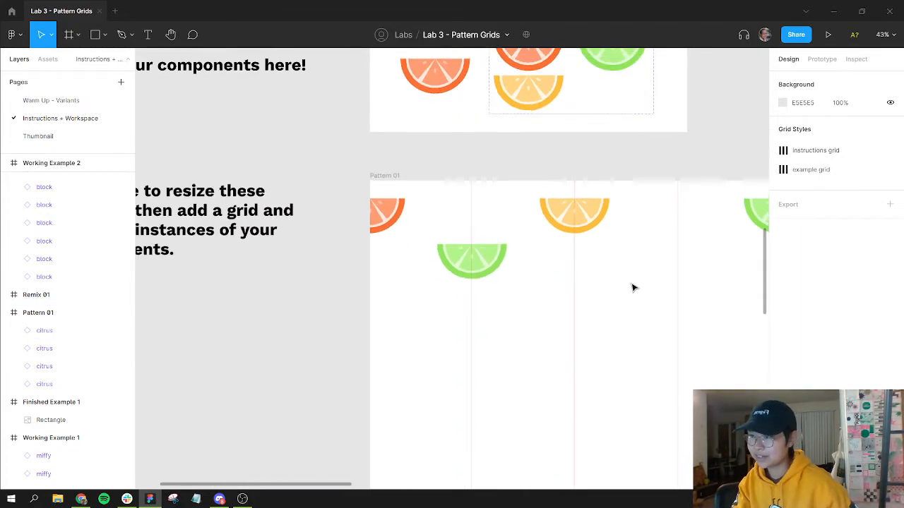
Step: Change the Pattern 01 frame's column layout grid type to Stretch
scroll(551, 265, "right", 3)
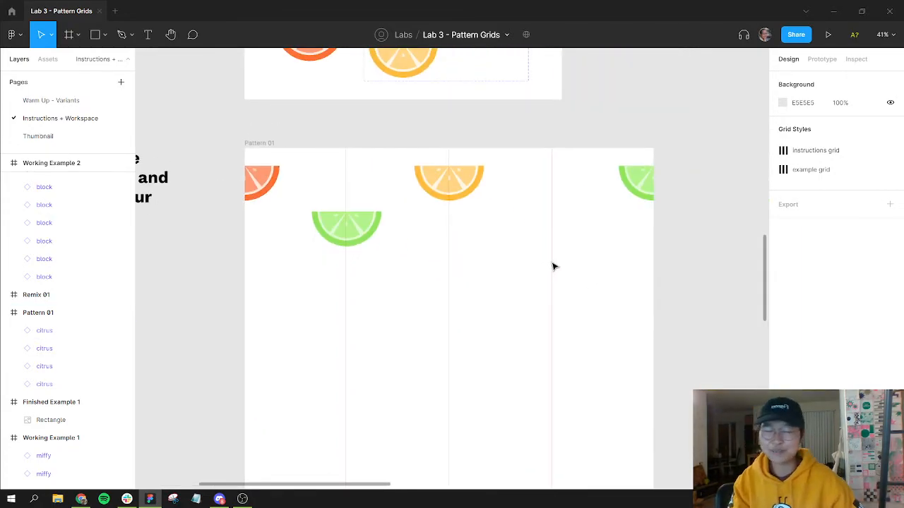
left_click(260, 144)
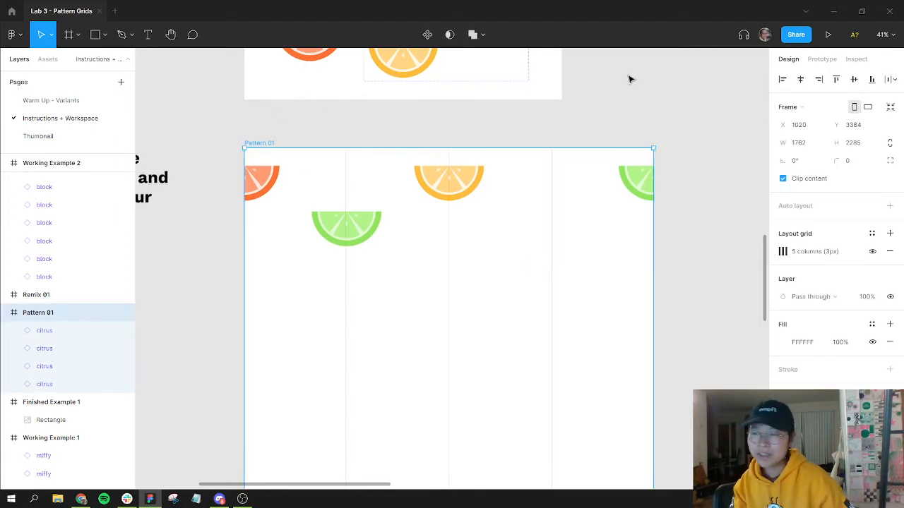
left_click(782, 252)
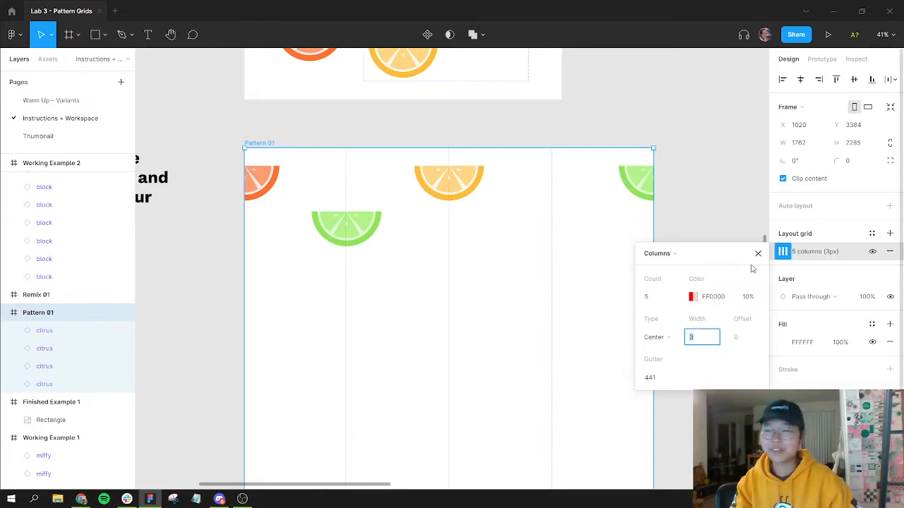
left_click(662, 345)
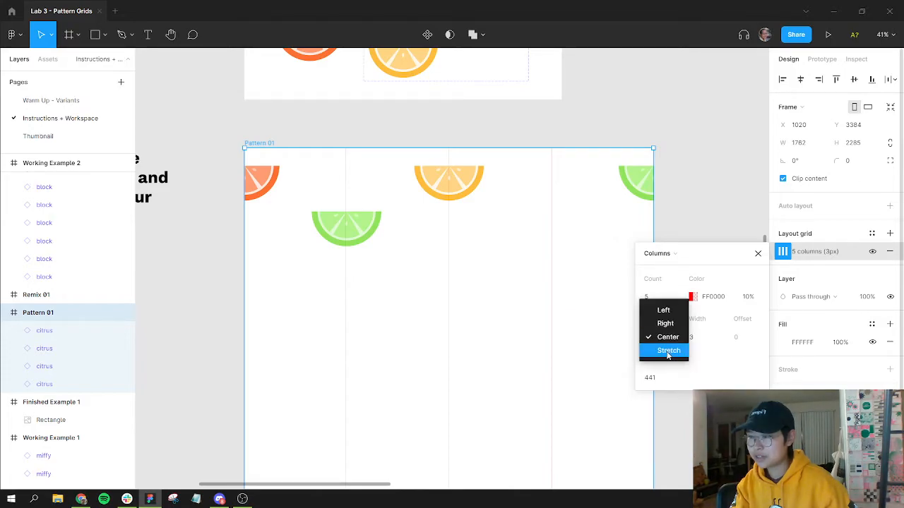
left_click(667, 352)
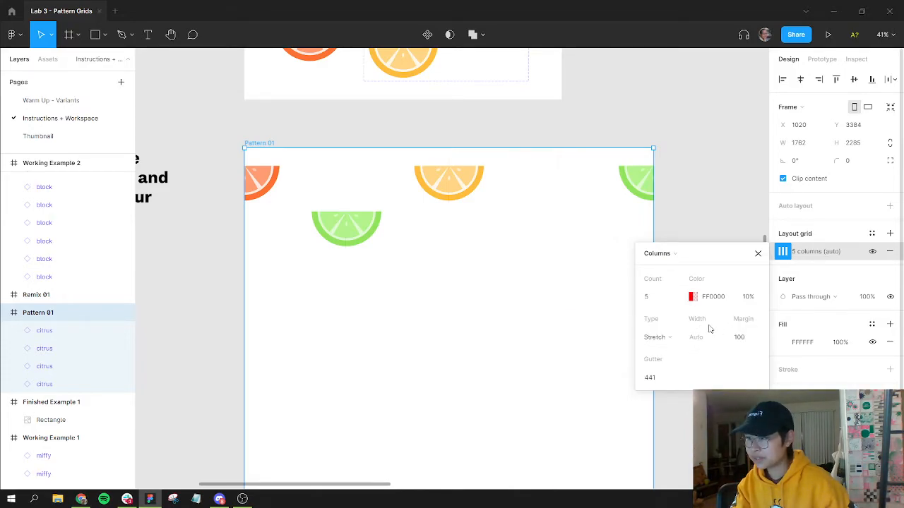
Step: Set the column grid's gutter to 0 and its margin to 1
left_click(738, 336)
left_click(658, 377)
key("BackSpace")
key("Return")
left_click(658, 378)
type("0")
key("Return")
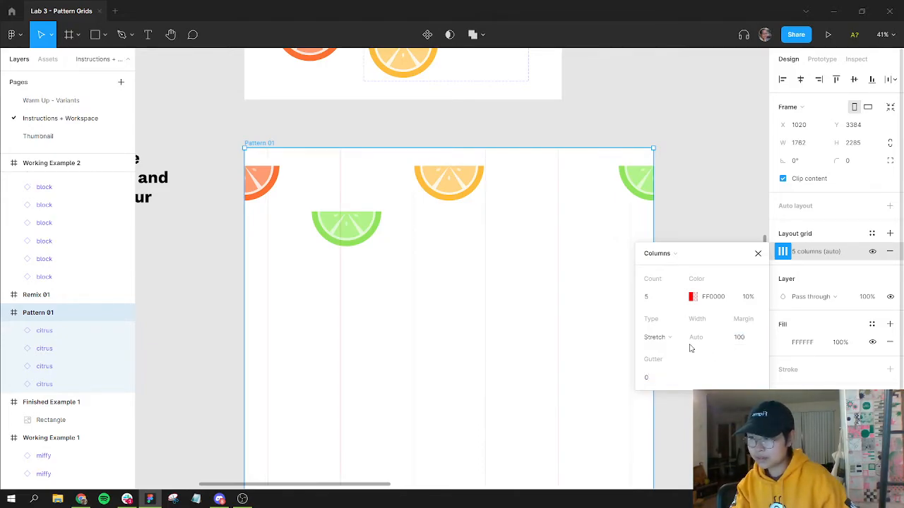
left_click(743, 342)
type("1")
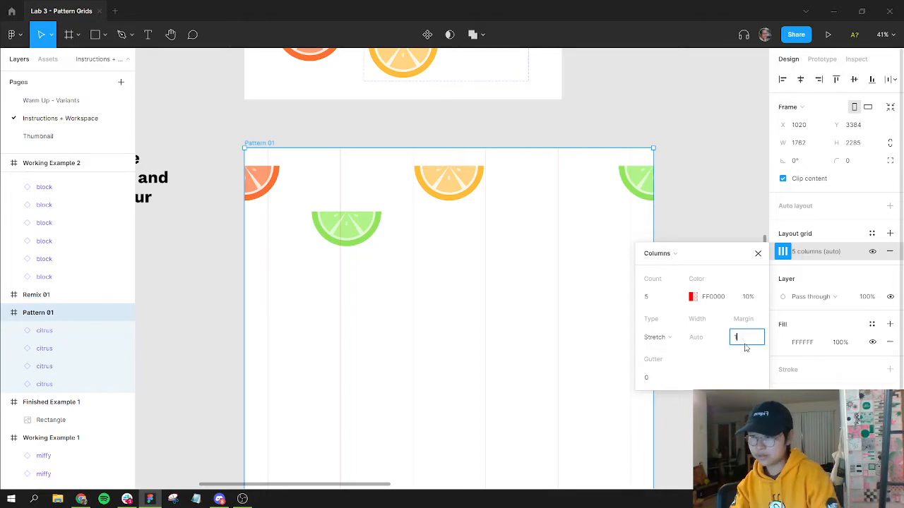
key("Return")
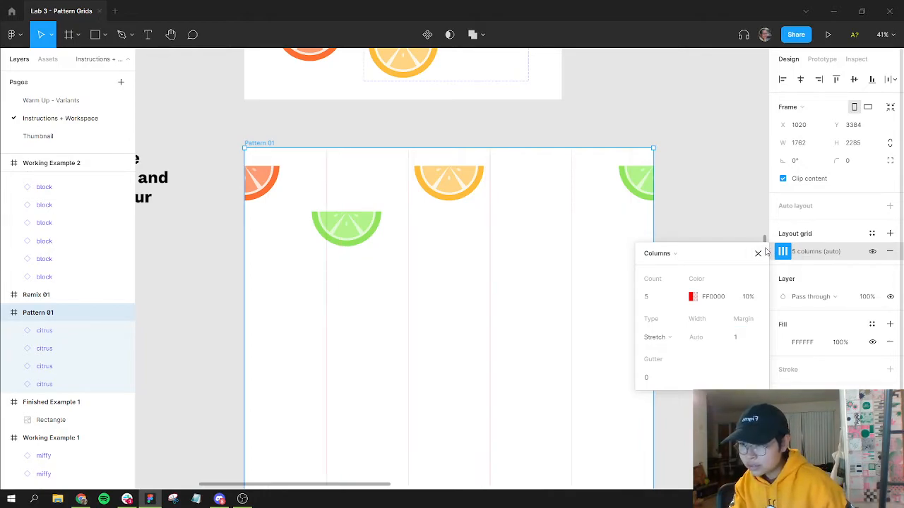
Step: Remove the column grid, add a new layout grid to Pattern 01, and switch it to Columns
left_click(890, 251)
left_click(890, 233)
left_click(783, 251)
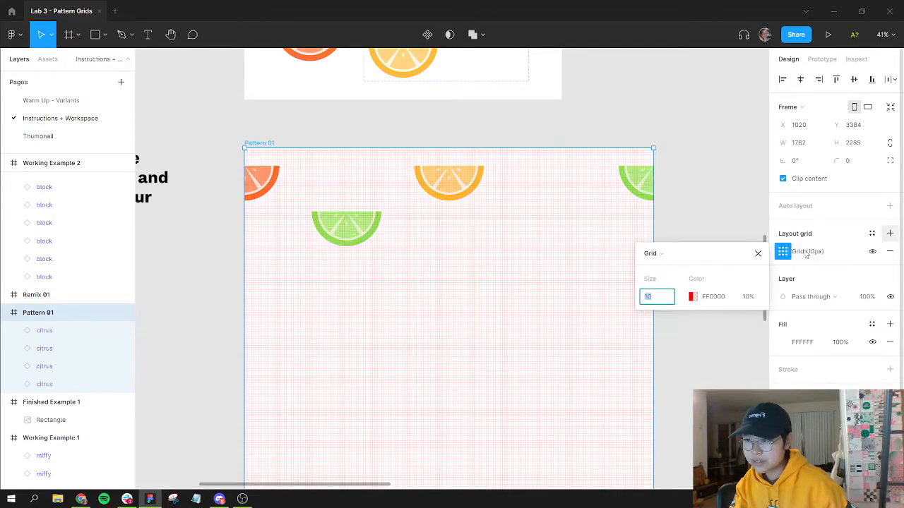
left_click(659, 257)
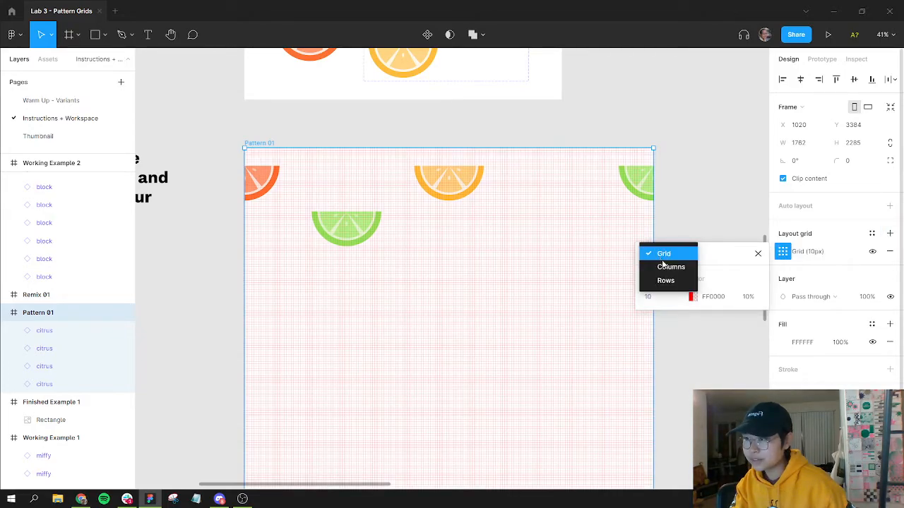
left_click(669, 268)
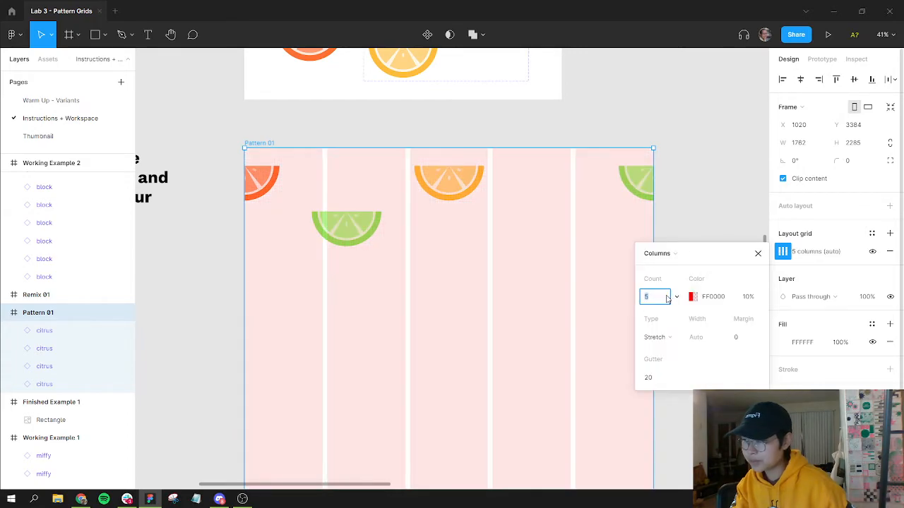
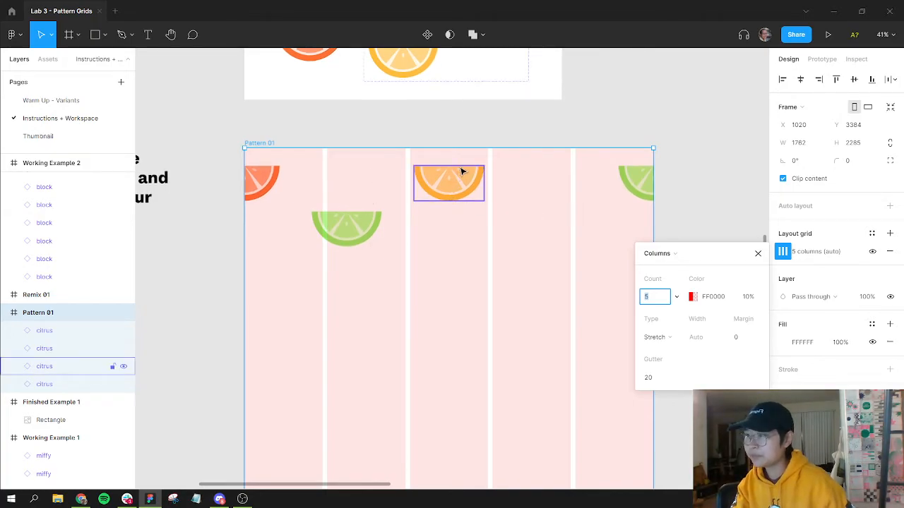
Step: Switch the Pattern 01 column grid to Center type and set its column width to 300
left_click(664, 339)
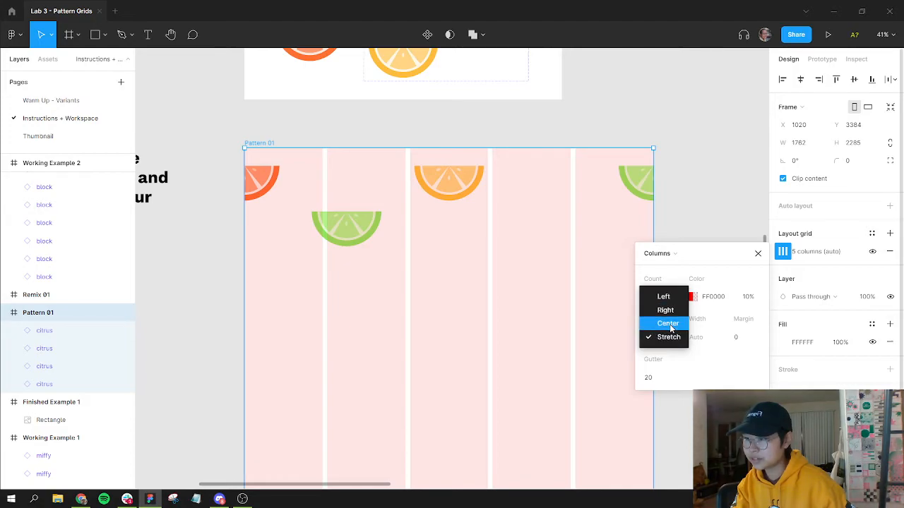
left_click(669, 326)
left_click(488, 132)
scroll(494, 198, "up", 3)
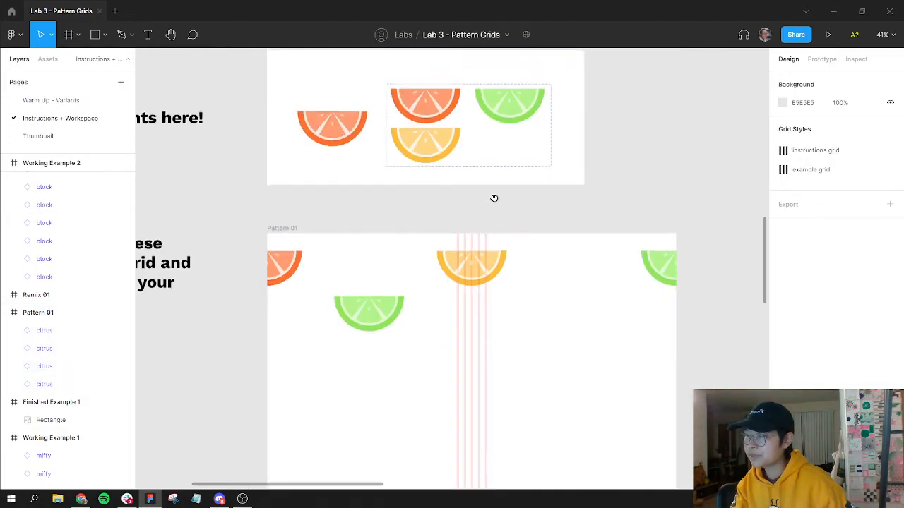
left_click(445, 159)
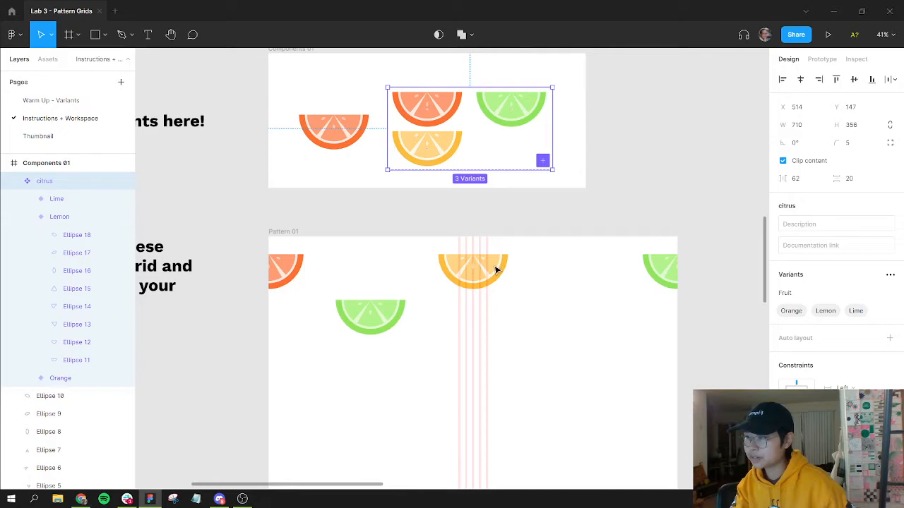
left_click(496, 271)
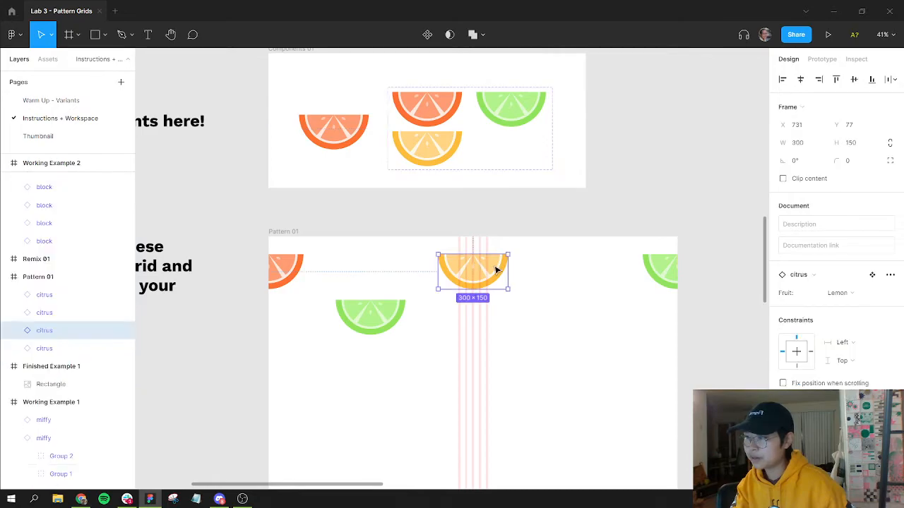
left_click(283, 231)
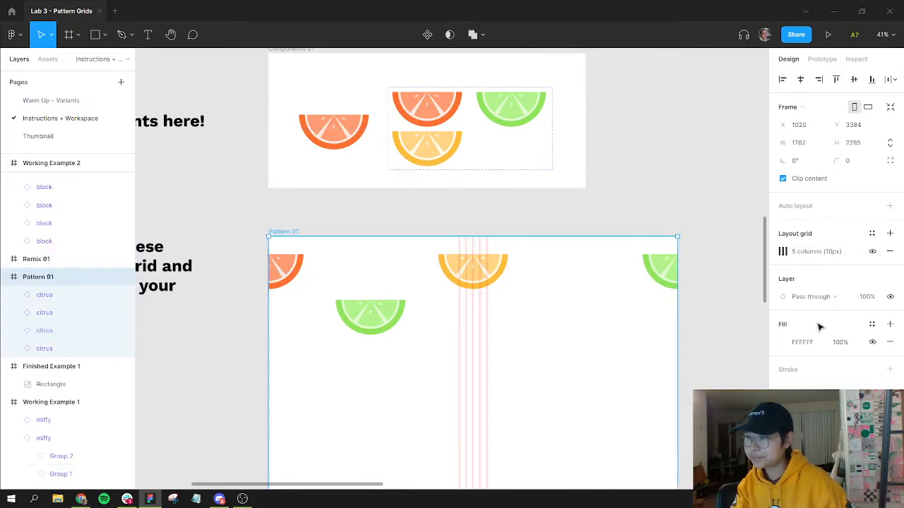
left_click(783, 252)
type("300")
key("Return")
Step: Set the column grid's gutter to 100
scroll(434, 353, "down", 3)
scroll(433, 354, "right", 2)
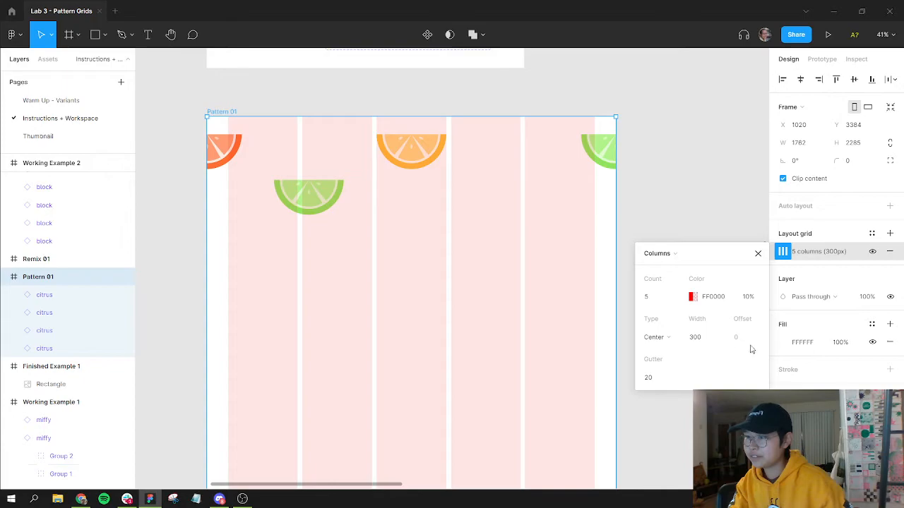
left_click(639, 379)
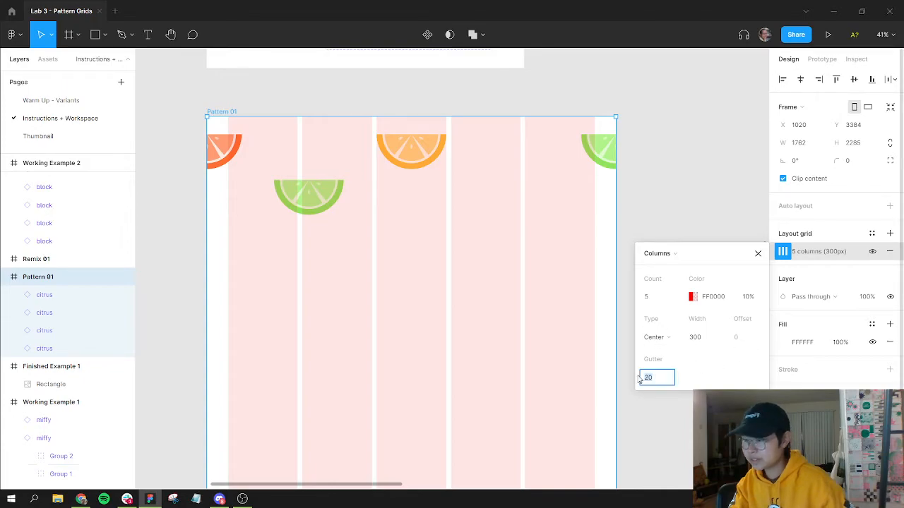
type("50")
key("Return")
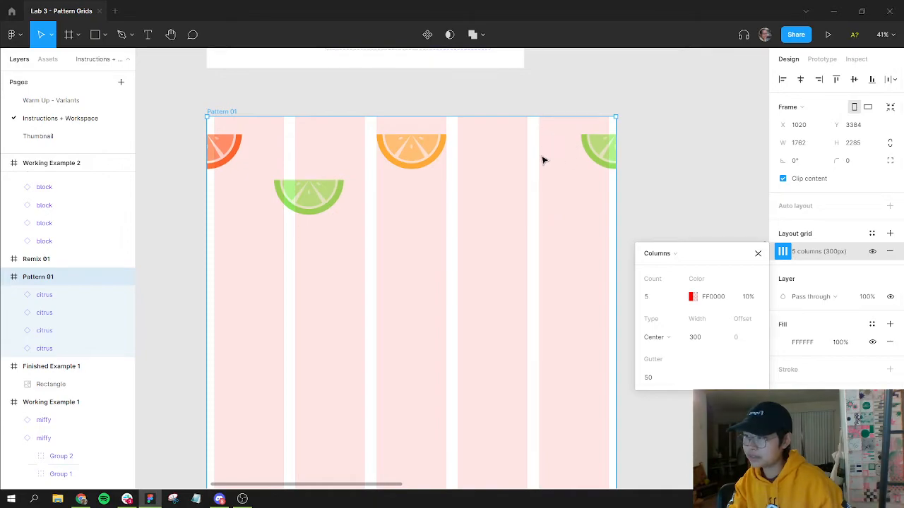
left_click(655, 378)
type("100")
key("Return")
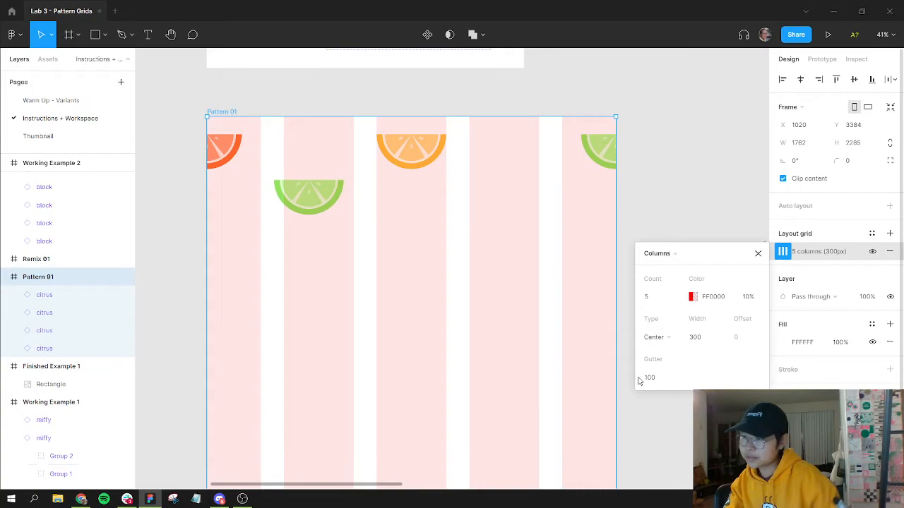
Step: Realign the Orange and two Lime instances so each sits inside a 300-wide column
left_click(509, 152)
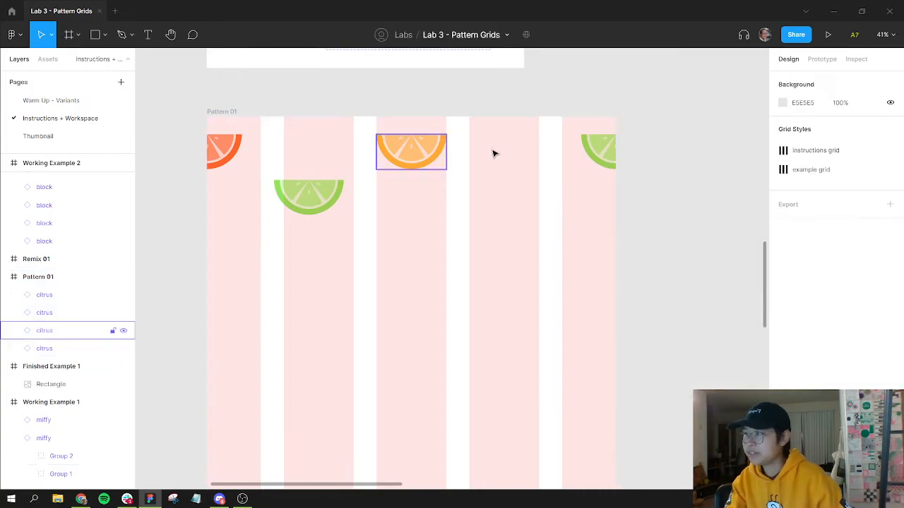
left_click(250, 140)
left_click_drag(200, 150, 236, 153)
left_click_drag(328, 188, 339, 180)
left_click_drag(606, 146, 585, 150)
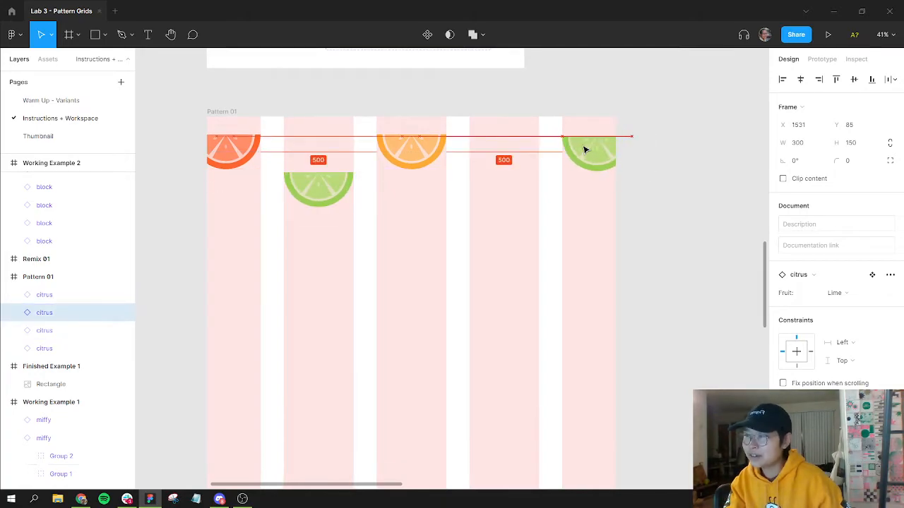
left_click(678, 158)
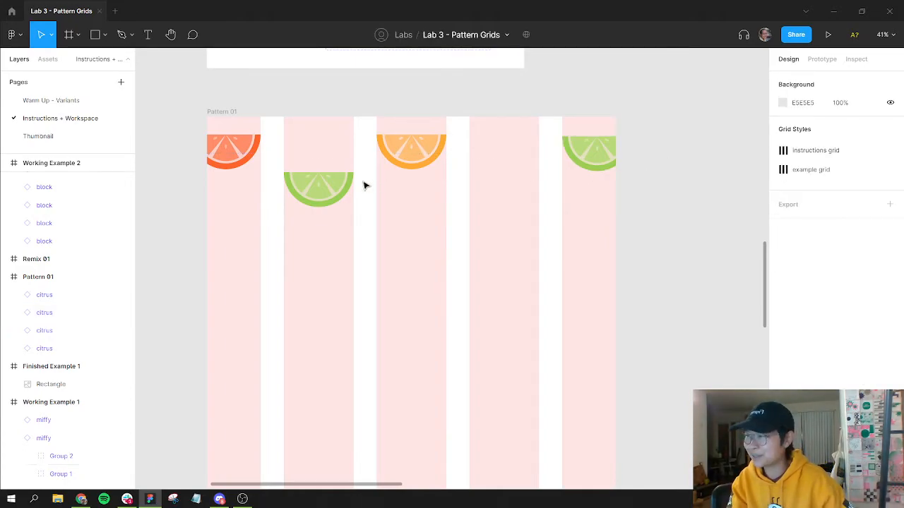
left_click_drag(320, 191, 315, 200)
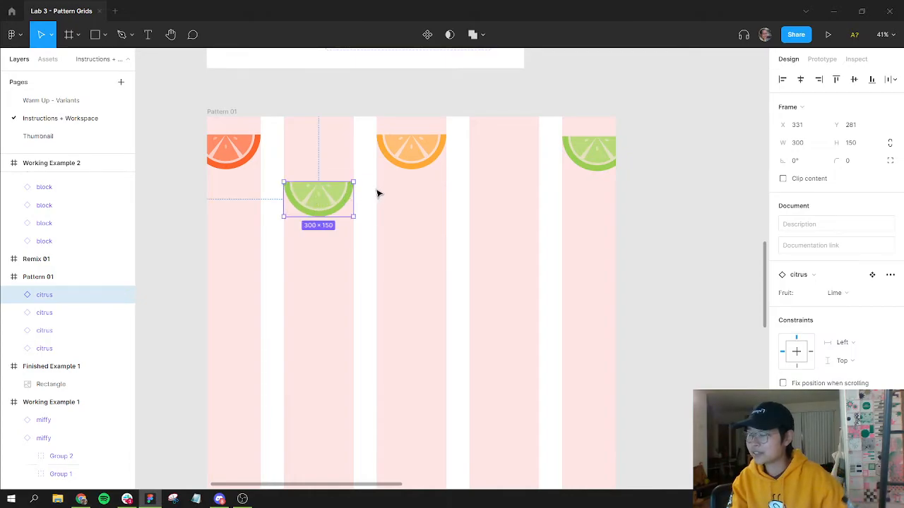
left_click(440, 240)
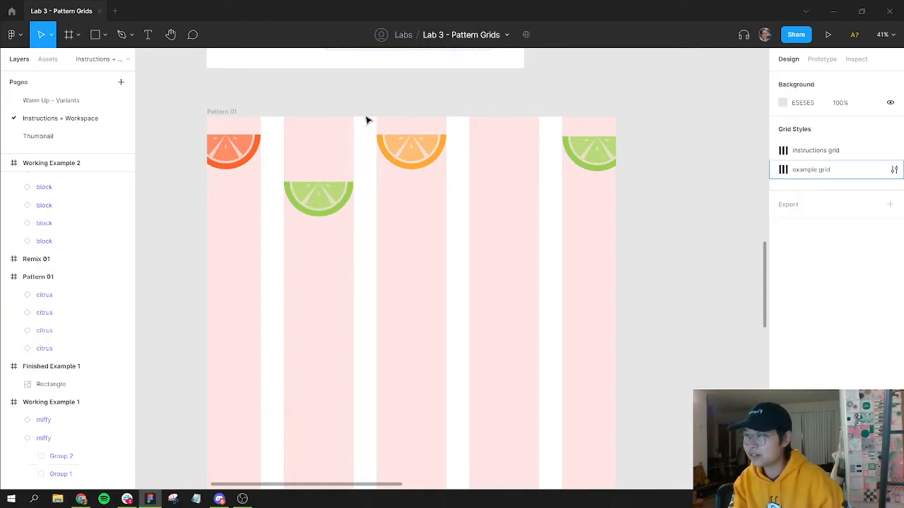
Step: Copy the Orange instance into the fourth column's second row, at about x 1131, y 269
left_click_drag(230, 147, 506, 189)
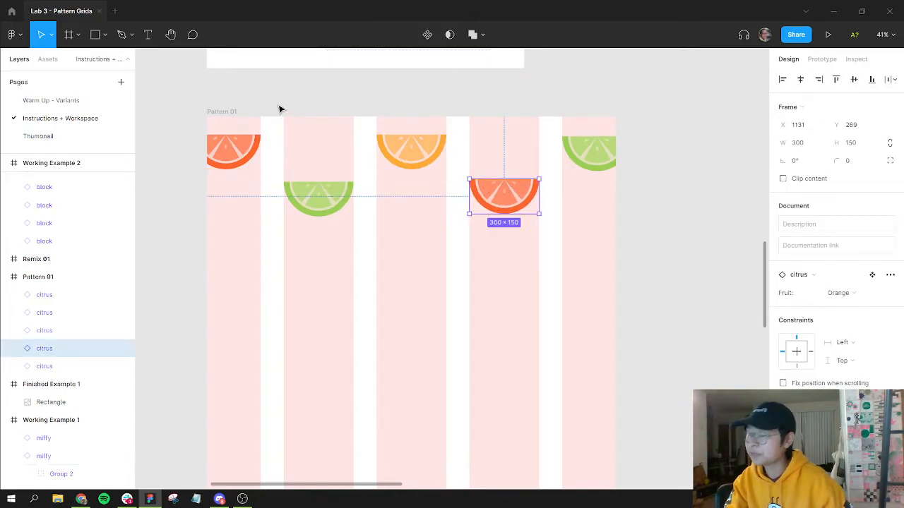
left_click(279, 109)
left_click(212, 111)
left_click(236, 147)
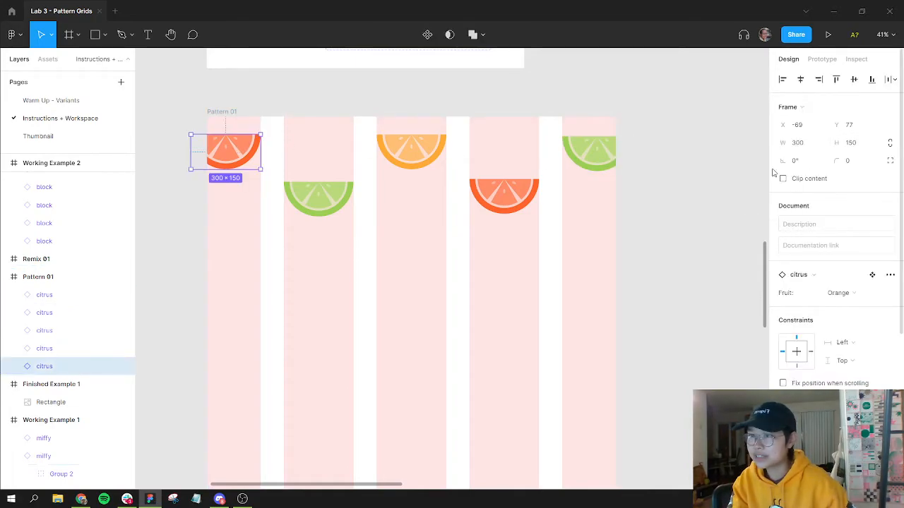
left_click(233, 113)
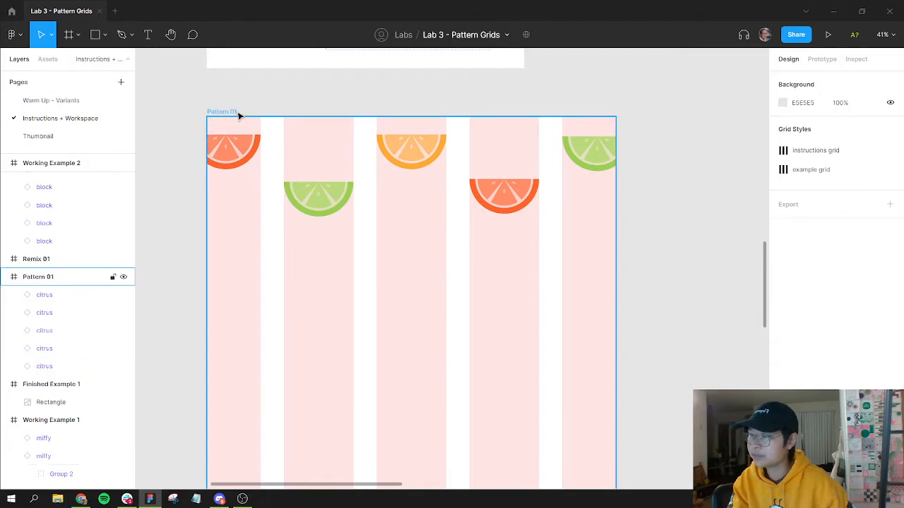
left_click(233, 113)
Step: Add another layout grid to Pattern 01 and switch it to Rows
left_click_drag(545, 284, 546, 244)
scroll(547, 246, "up", 2)
scroll(548, 247, "down", 1)
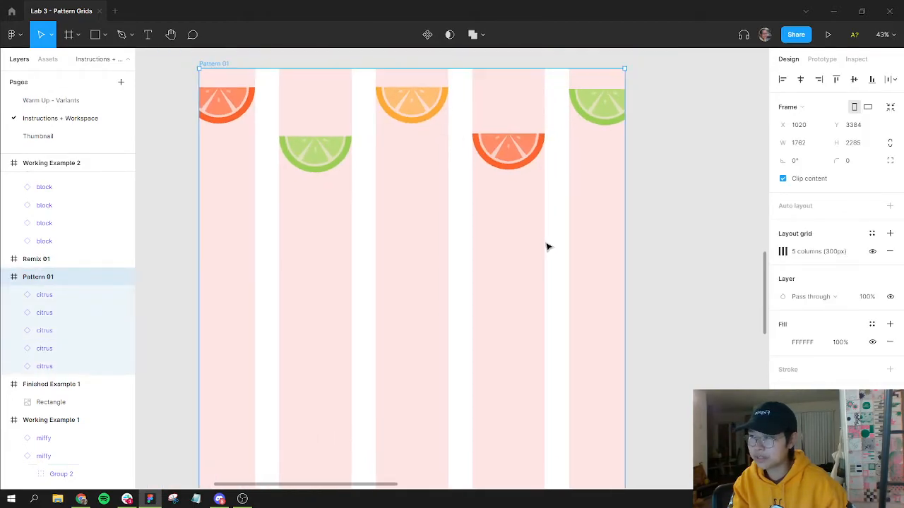
scroll(545, 246, "down", 3)
scroll(593, 218, "down", 1)
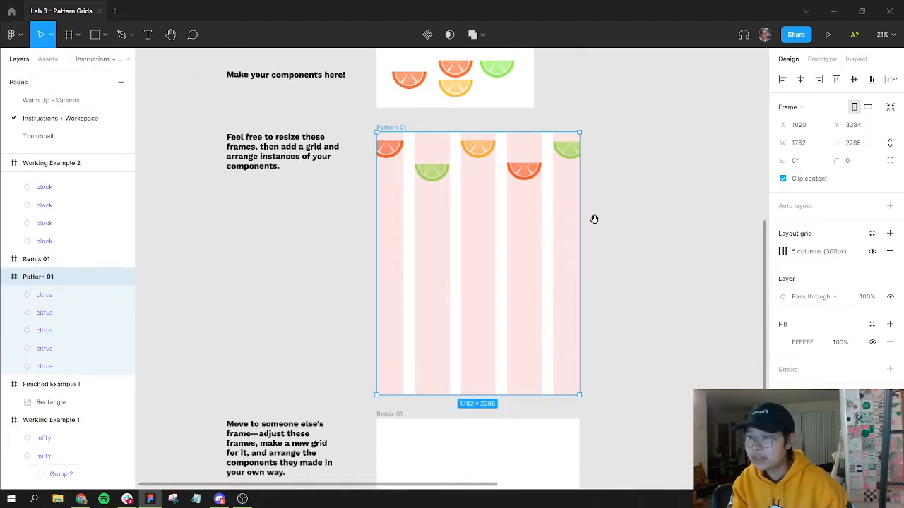
left_click(889, 234)
left_click(783, 252)
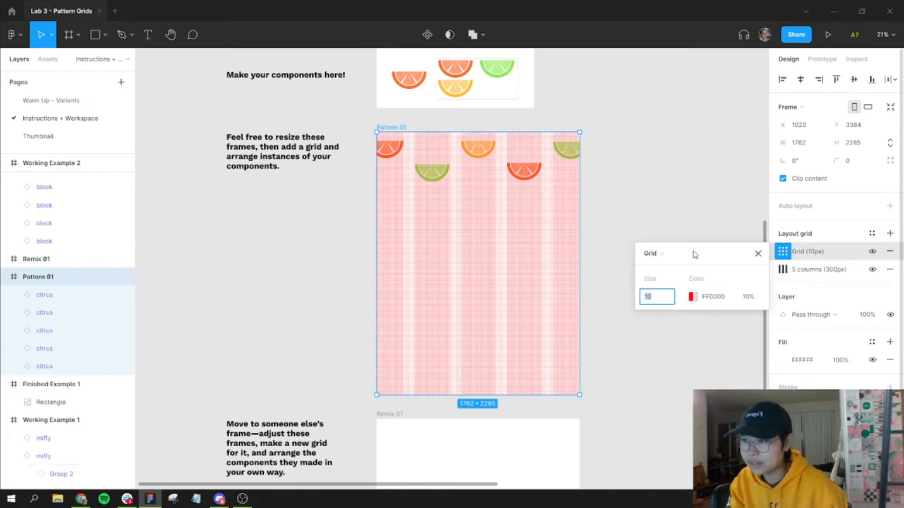
left_click(662, 253)
left_click(670, 283)
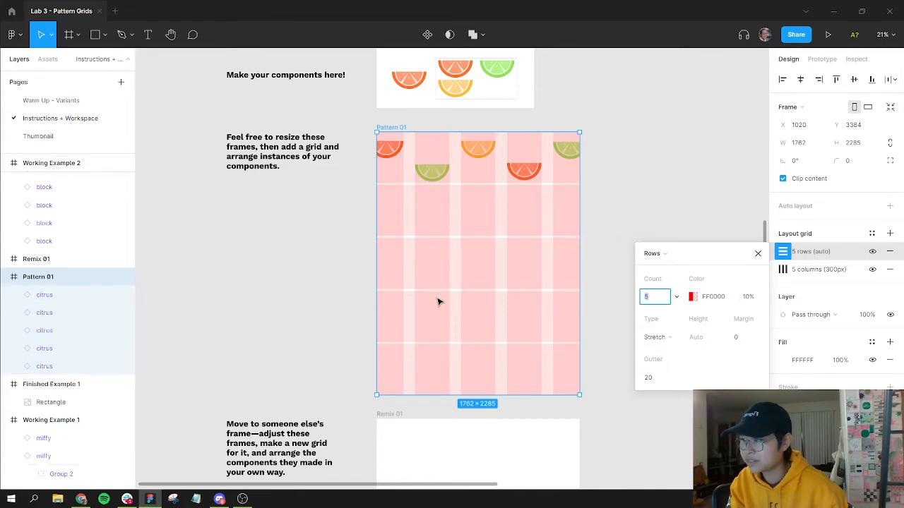
Step: Set the row grid to 10 rows with Center type
left_click(676, 297)
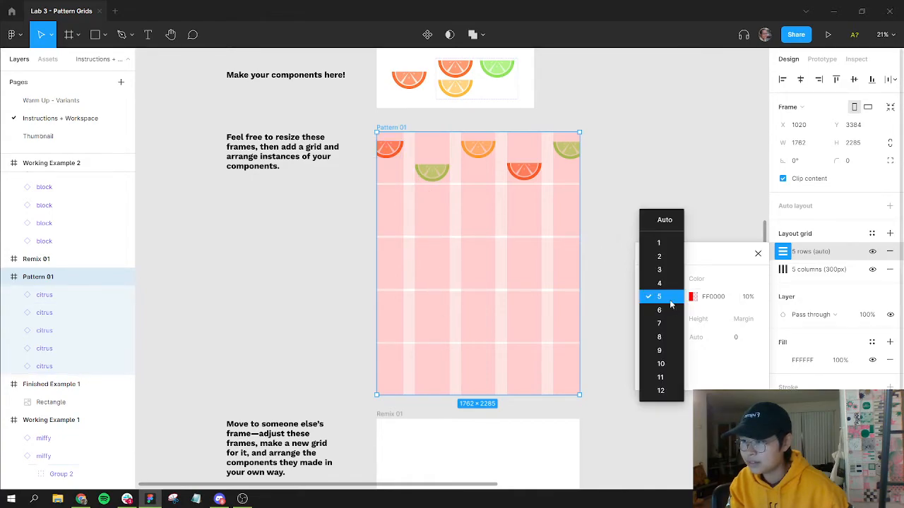
left_click(661, 365)
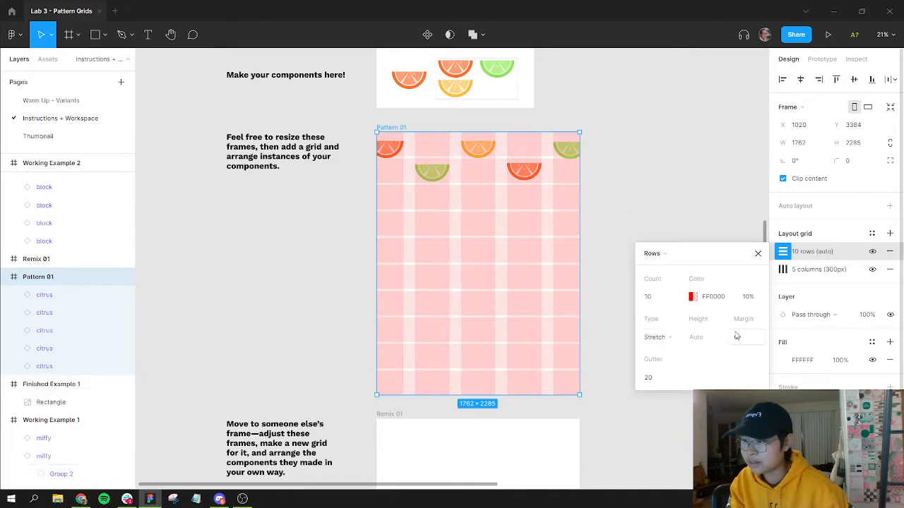
left_click(671, 338)
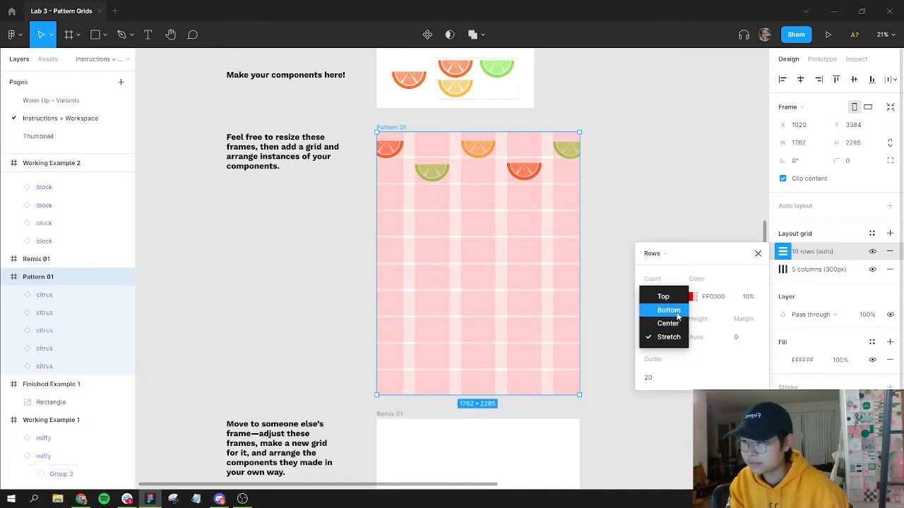
left_click(678, 329)
Step: Set the row height to 150
left_click(710, 338)
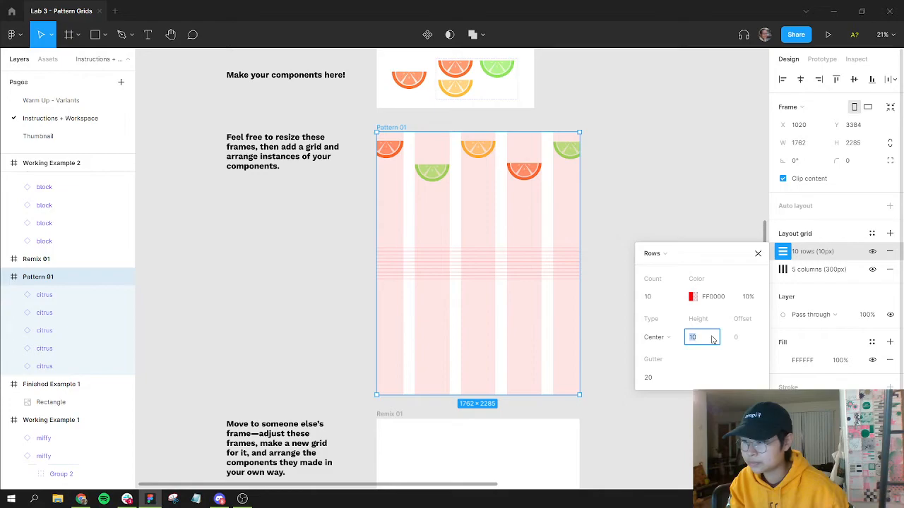
type("150")
key("Return")
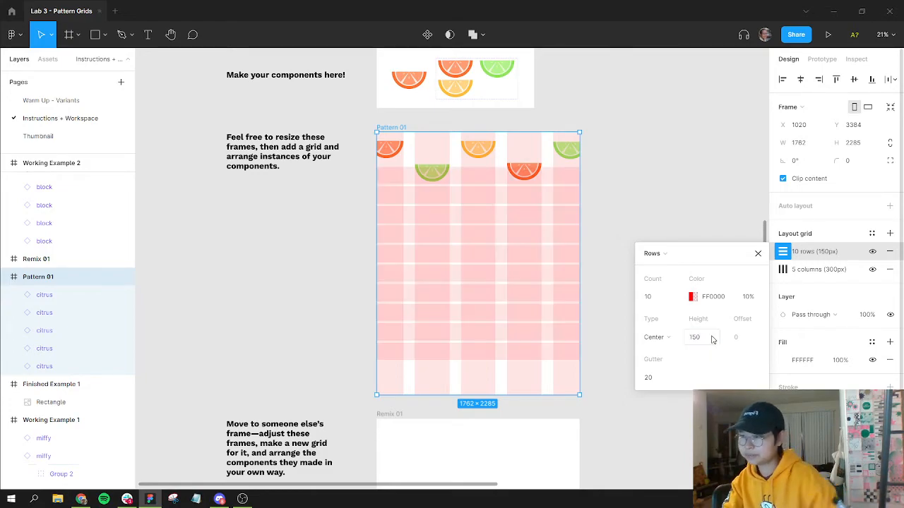
Step: Set the row grid's gutter to 80
left_click(644, 378)
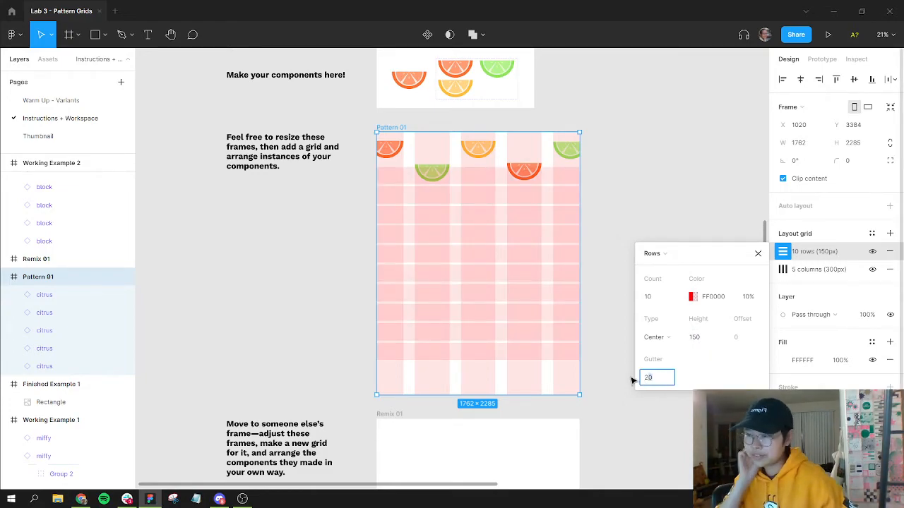
type("100")
key("Return")
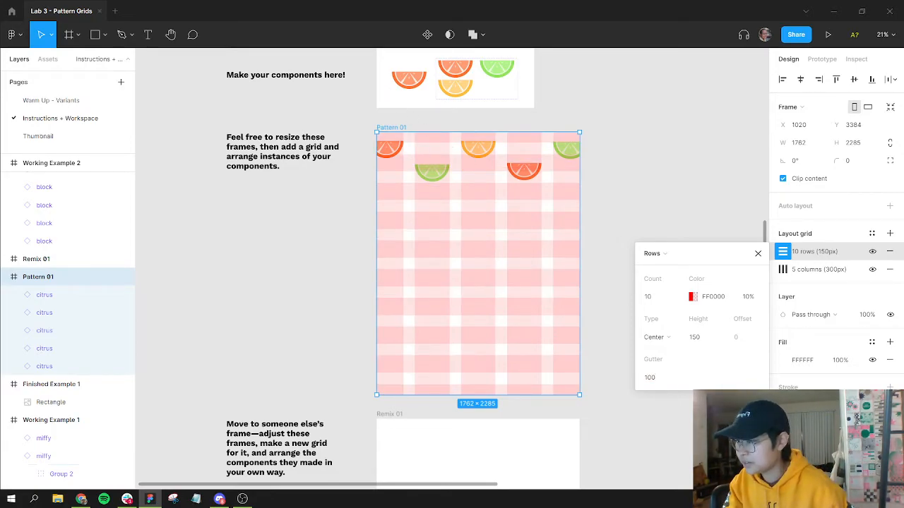
left_click(669, 384)
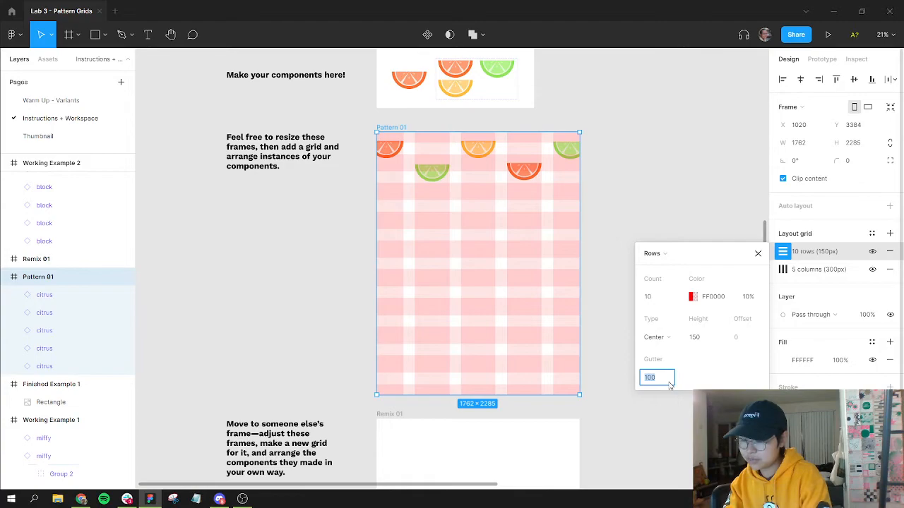
type("60")
key("Return")
left_click(657, 380)
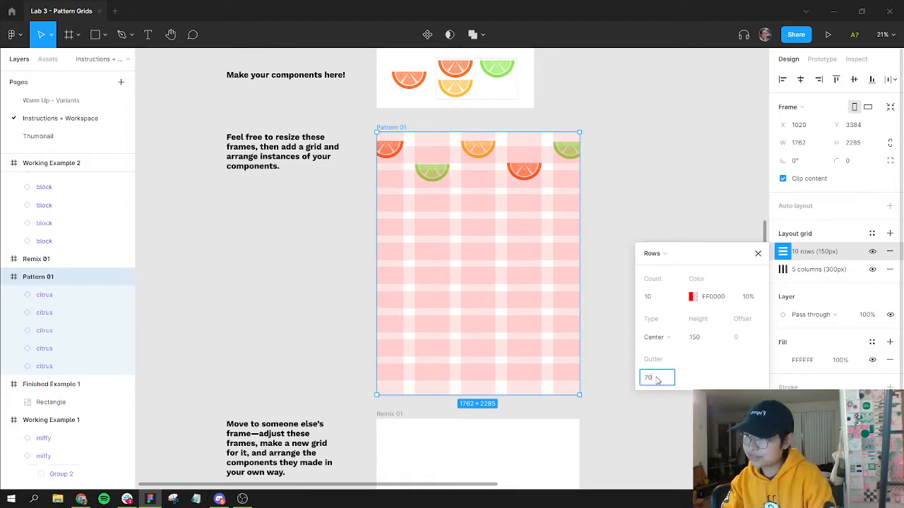
type("70")
key("Return")
type("80")
key("Return")
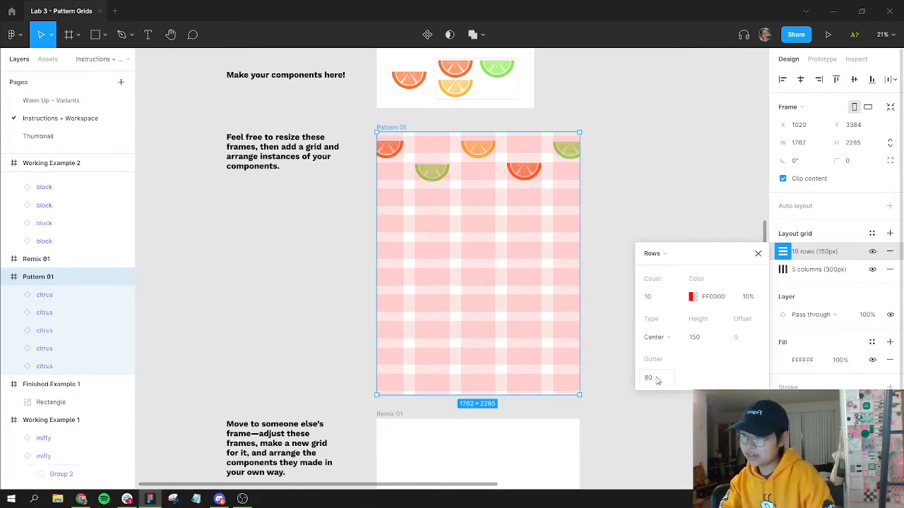
left_click(663, 199)
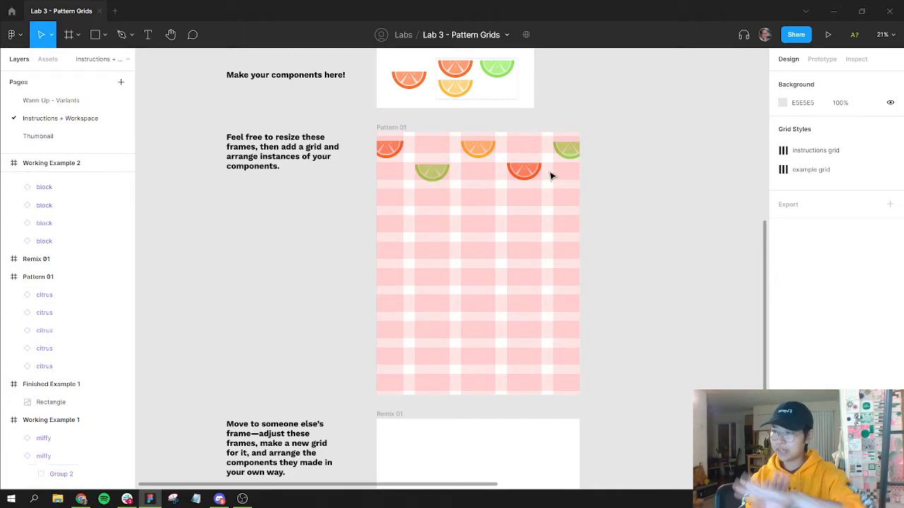
Step: Align the citrus slices in the first two rows of Pattern 01 with the column and row grid cells
scroll(414, 141, "down", 1)
scroll(414, 141, "up", 4)
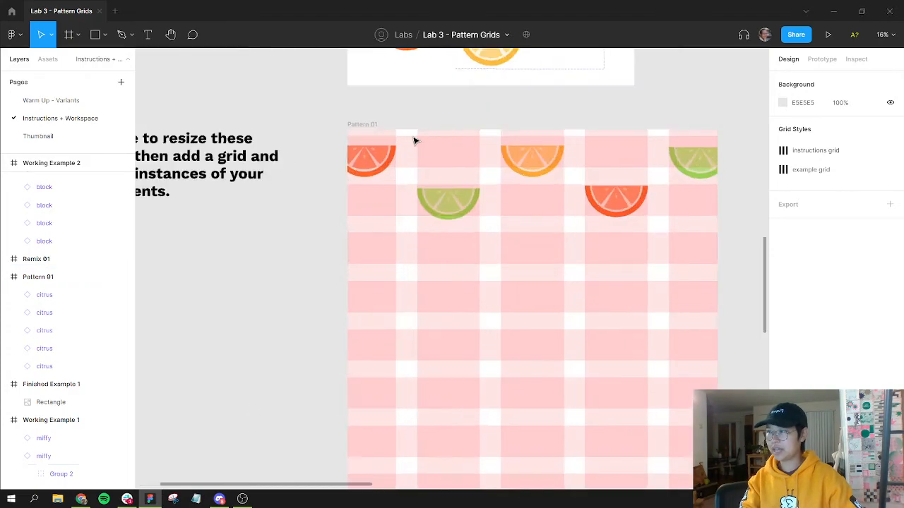
scroll(415, 141, "up", 1)
left_click_drag(495, 198, 455, 206)
left_click(327, 173)
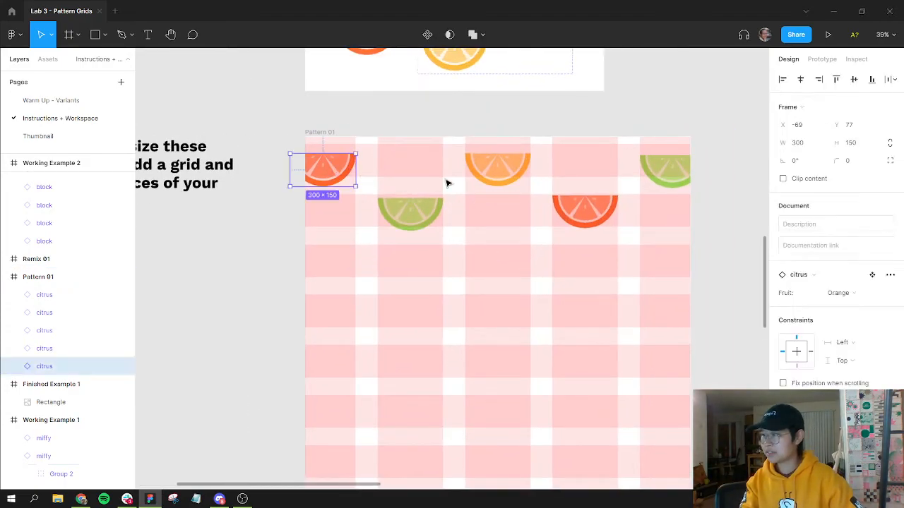
left_click(503, 170, "shift")
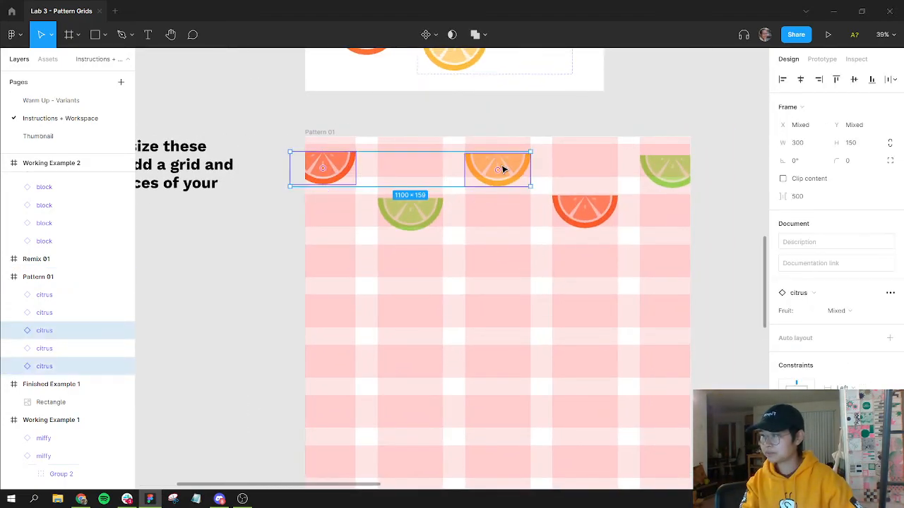
left_click(346, 166)
left_click_drag(347, 166, 340, 165)
left_click_drag(340, 165, 338, 165)
left_click_drag(488, 168, 489, 163)
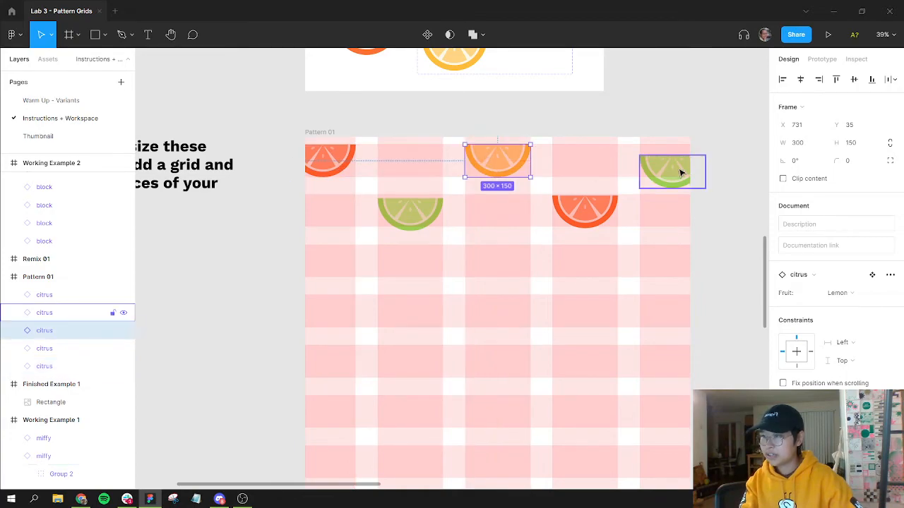
left_click_drag(673, 166, 673, 164)
left_click_drag(404, 215, 409, 210)
left_click_drag(587, 209, 590, 209)
left_click_drag(550, 247, 505, 207)
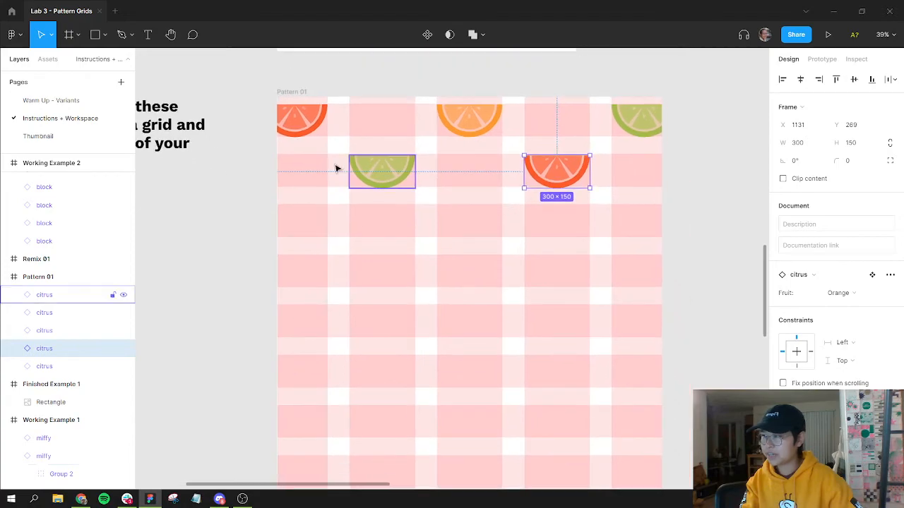
left_click_drag(261, 122, 671, 190)
left_click(732, 256)
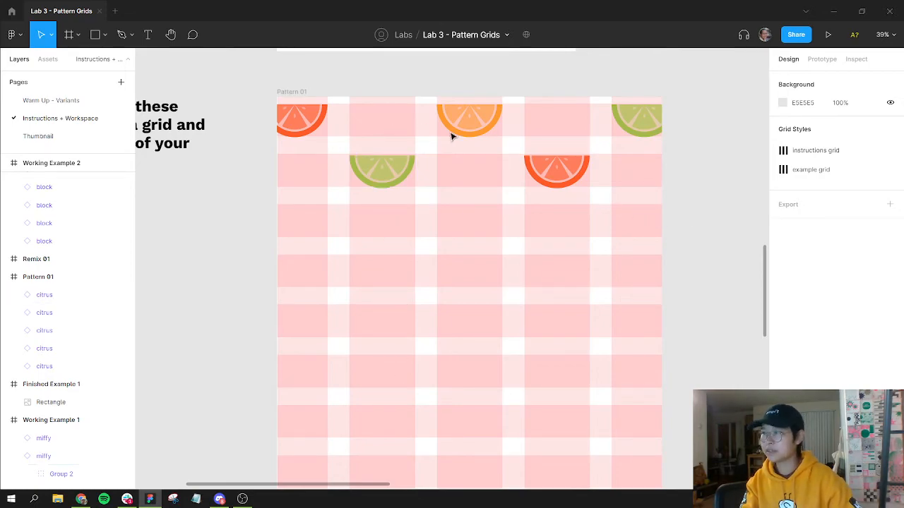
Step: Duplicate lemon, lime and orange slices into the third and fourth rows of Pattern 01, alternating fruits
left_click_drag(469, 120, 315, 222)
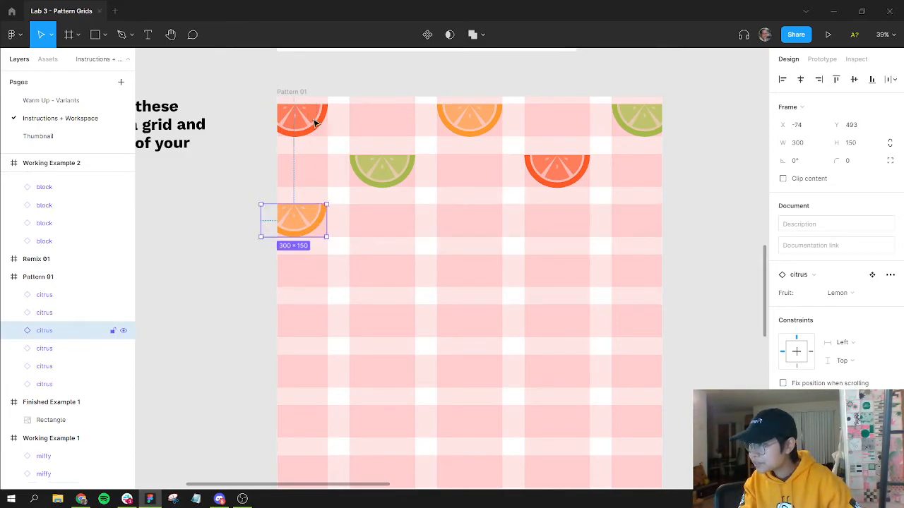
left_click_drag(641, 124, 469, 224)
left_click(546, 178)
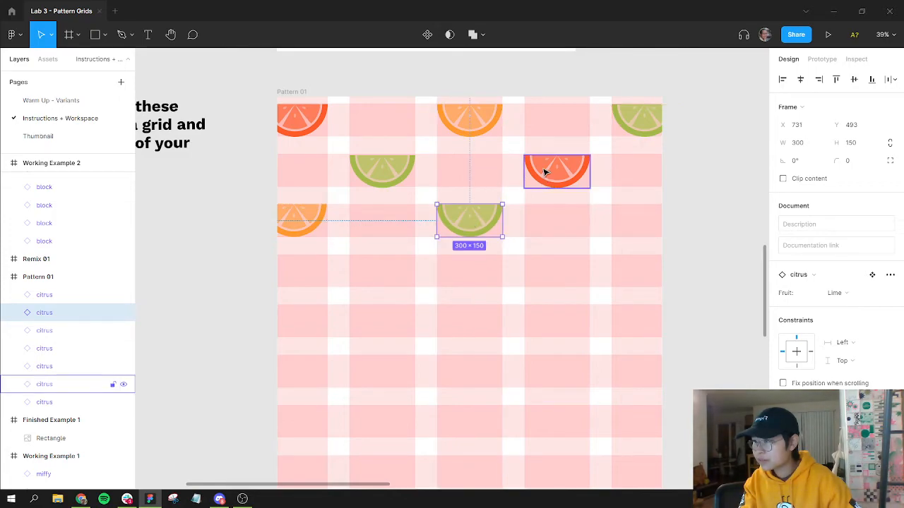
left_click_drag(556, 169, 632, 221)
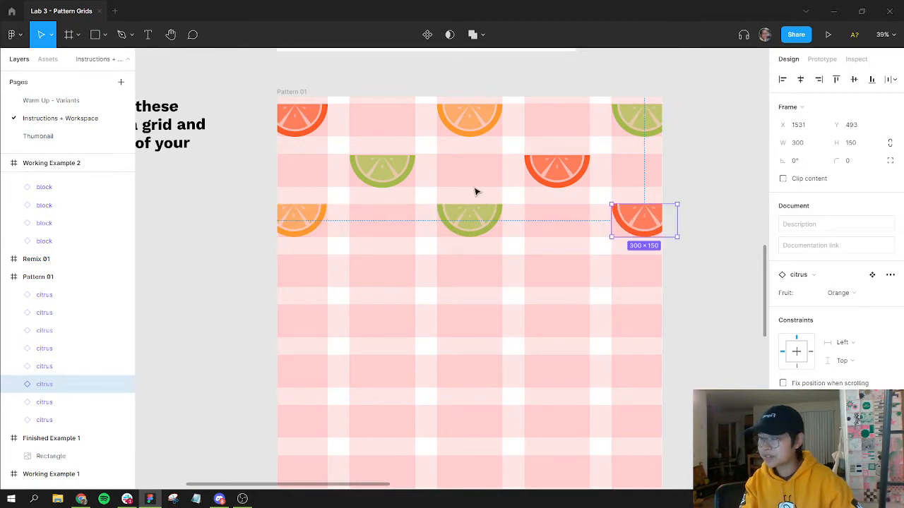
left_click(476, 191)
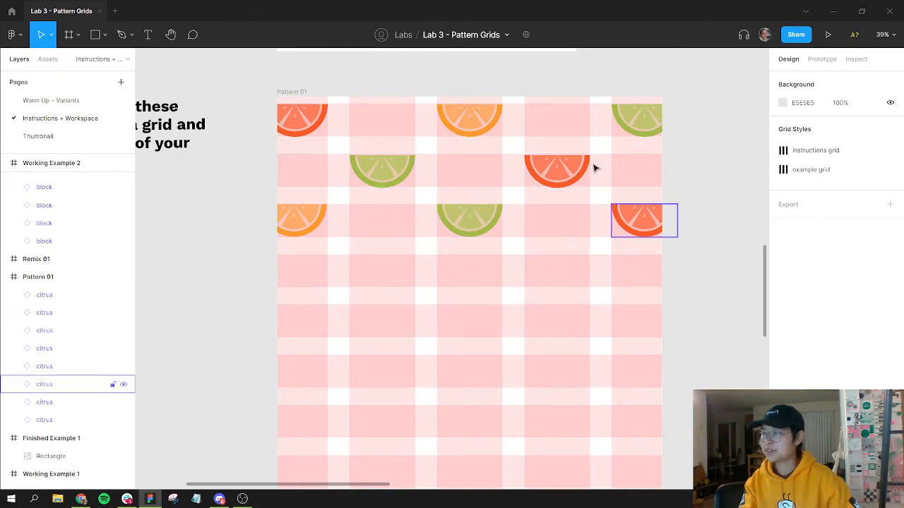
left_click_drag(474, 249, 398, 267)
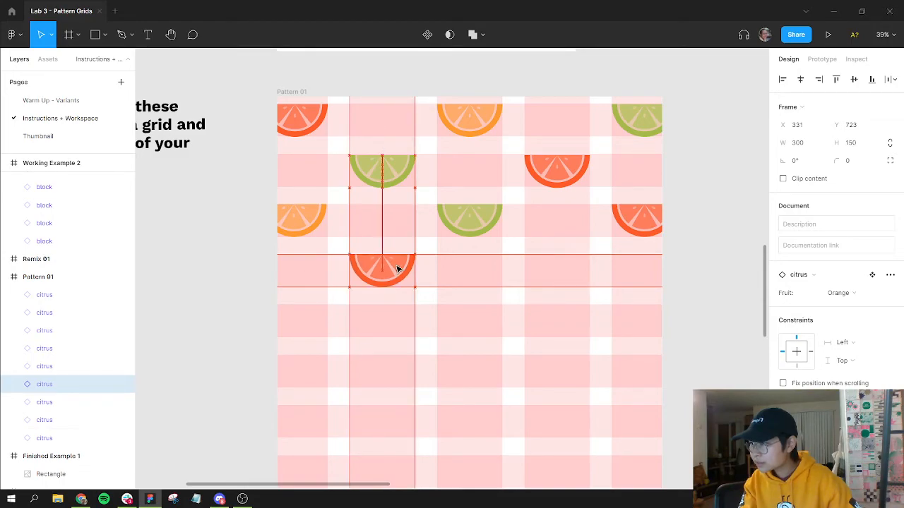
Step: Adjust the second-row lime and orange slices so they sit squarely in their grid cells
left_click(382, 171)
scroll(385, 168, "up", 5)
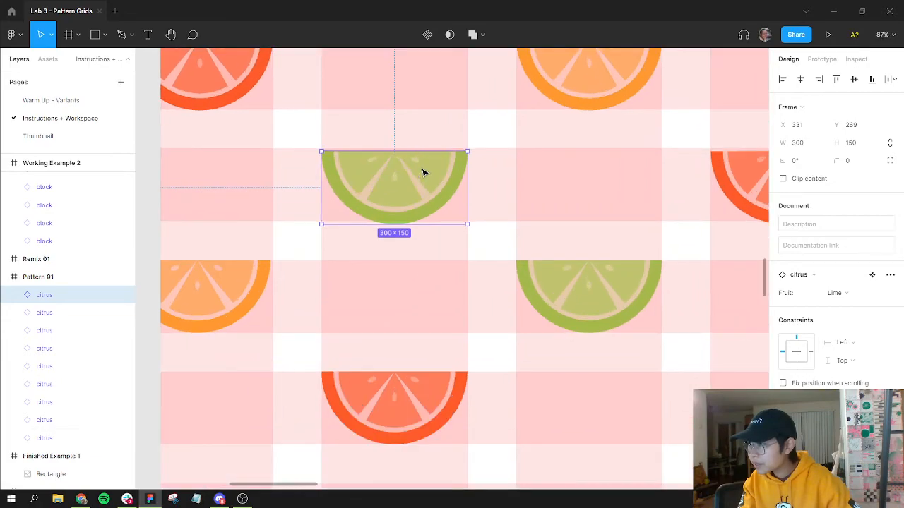
mouse_move(421, 166)
left_mouse_down()
mouse_move(409, 177)
mouse_move(423, 175)
left_mouse_up()
left_click(732, 176)
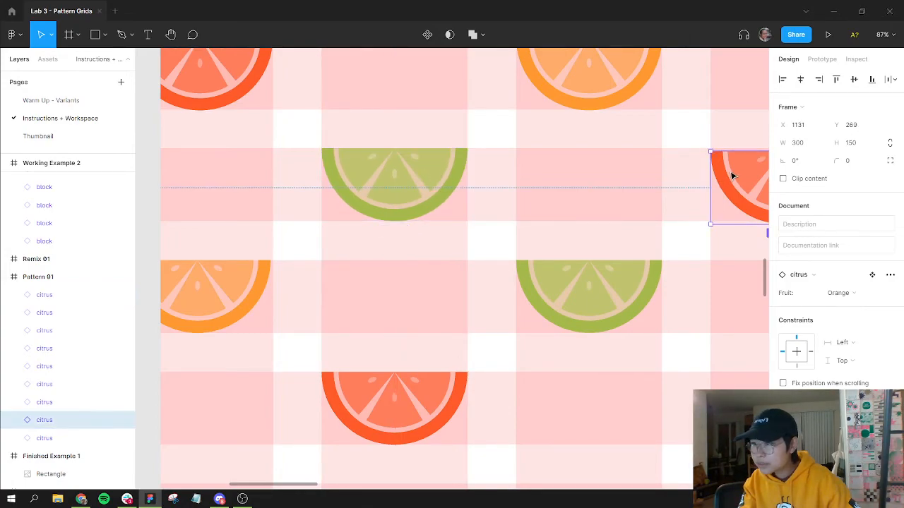
left_click_drag(733, 174, 733, 172)
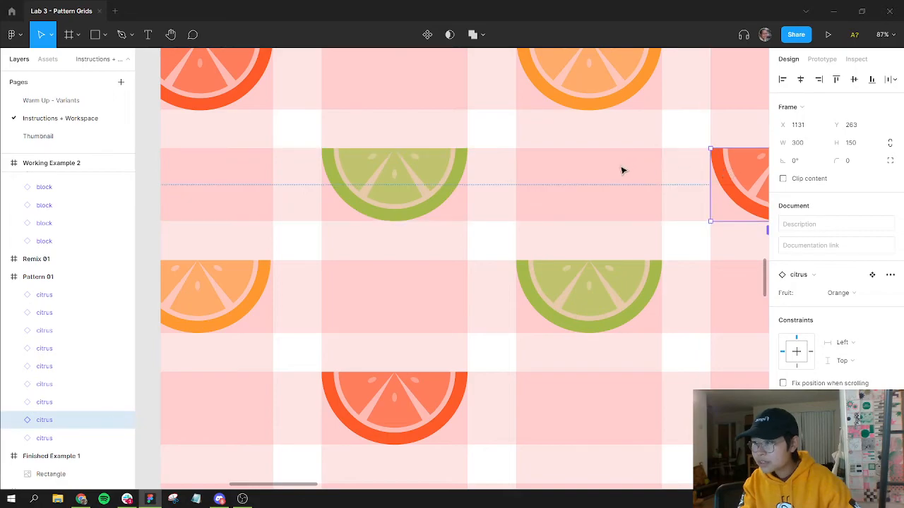
left_click(443, 272)
left_click_drag(581, 189, 425, 240)
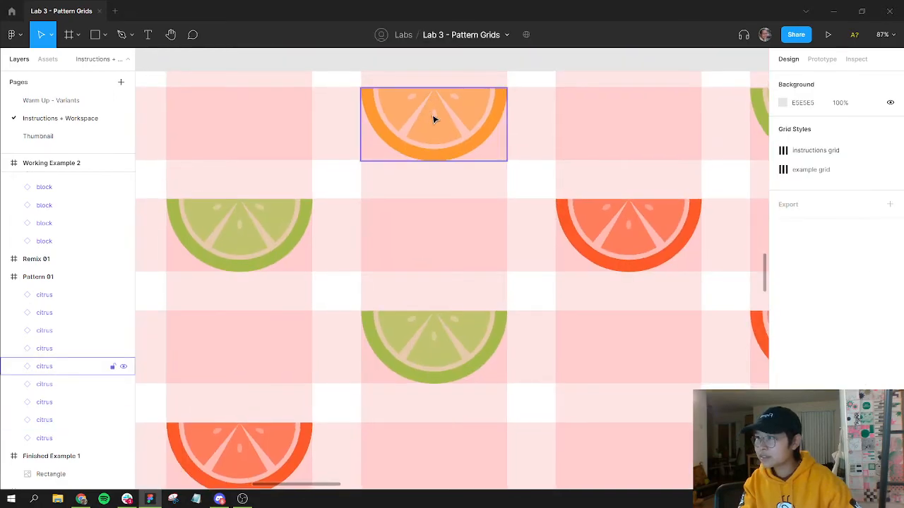
Step: Nudge the top-row lemon and lime slices vertically so both sit at Y 35
left_click(464, 110)
key("Up")
key("Up")
key("Up")
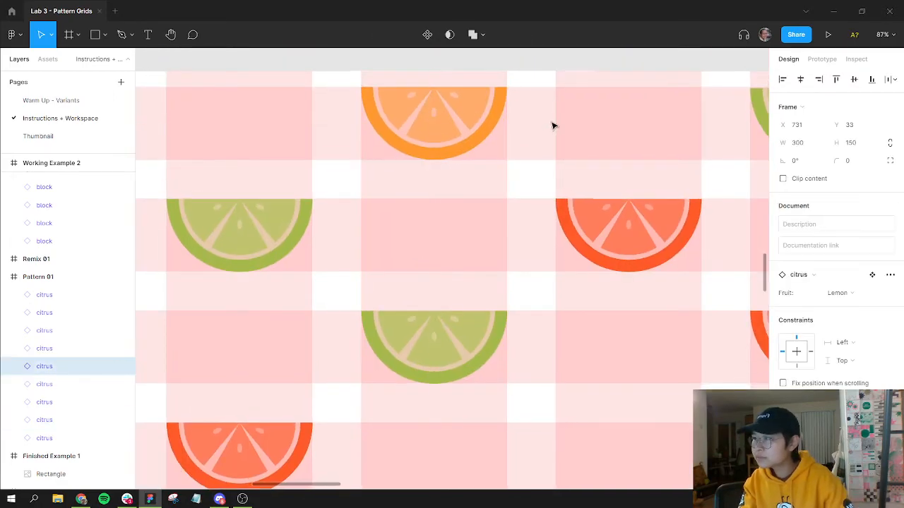
key("Down")
key("Down")
key("Down")
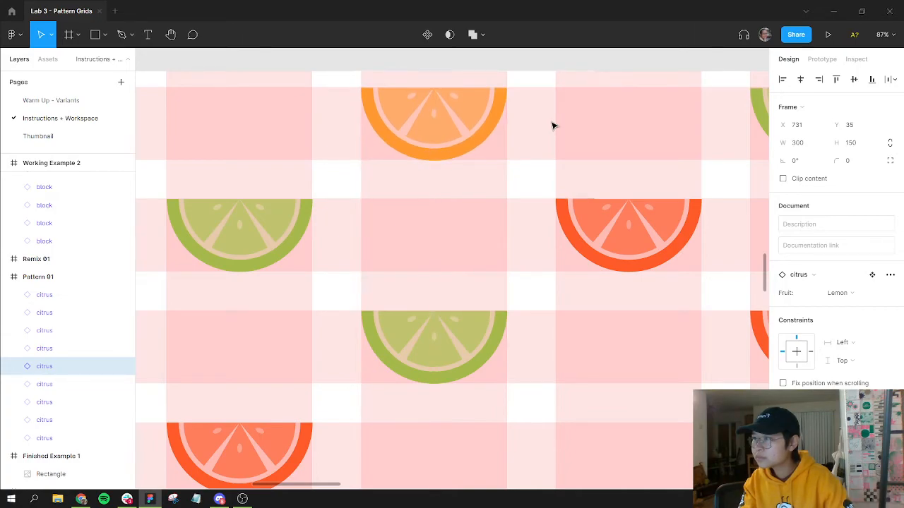
left_click(761, 126)
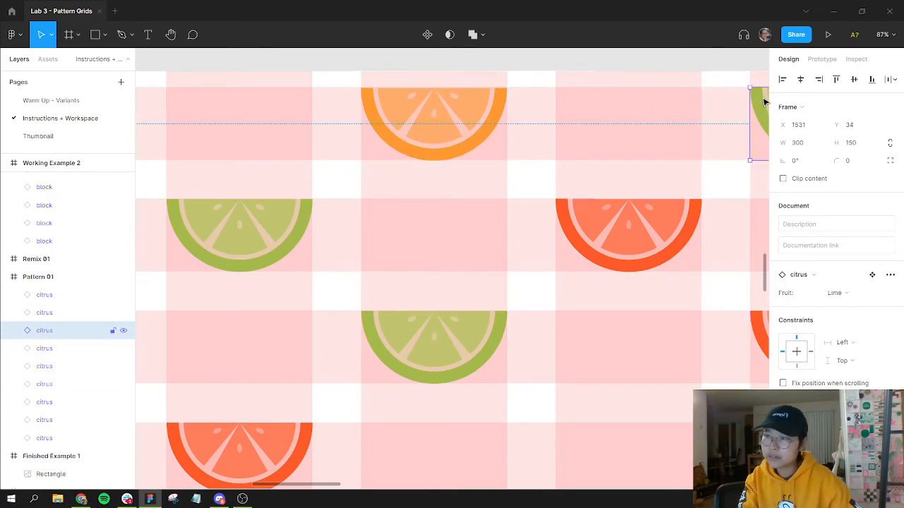
key("Up")
key("Up")
key("Up")
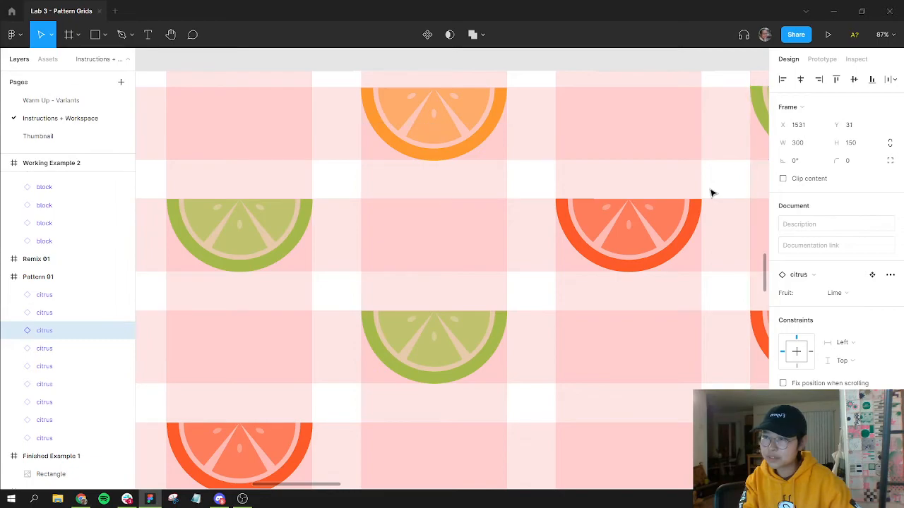
key("Down")
key("Down")
key("Down")
key("Down")
key("Down")
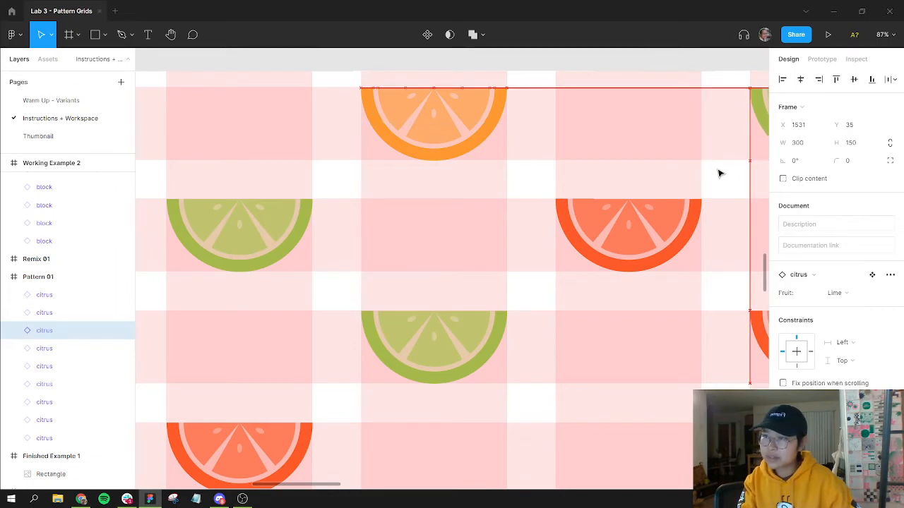
left_click(391, 113)
left_click_drag(587, 445, 579, 437)
left_click(579, 370)
scroll(579, 369, "down", 5)
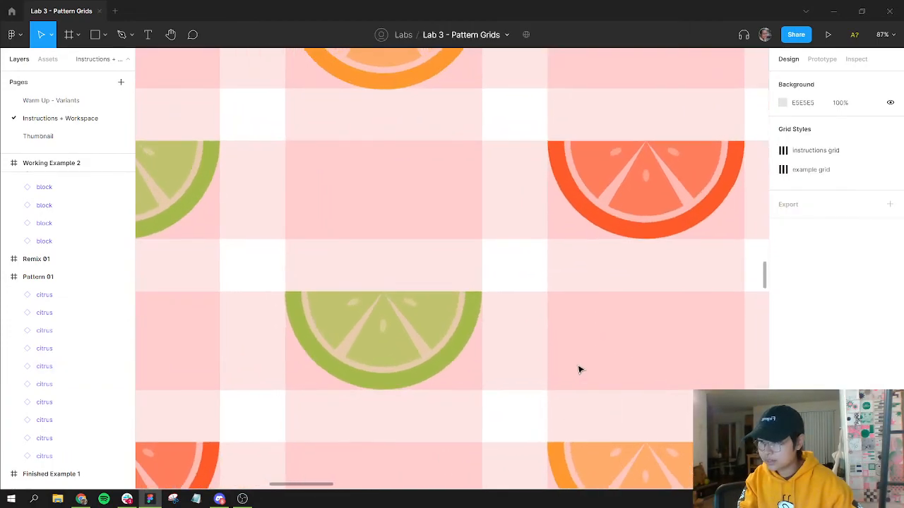
scroll(605, 232, "down", 3)
scroll(615, 230, "left", 2)
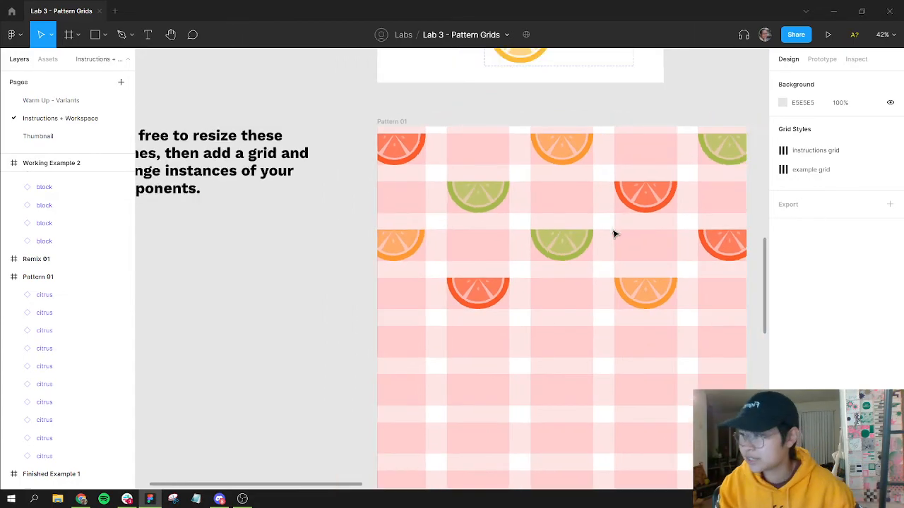
scroll(571, 217, "right", 2)
scroll(571, 217, "down", 1)
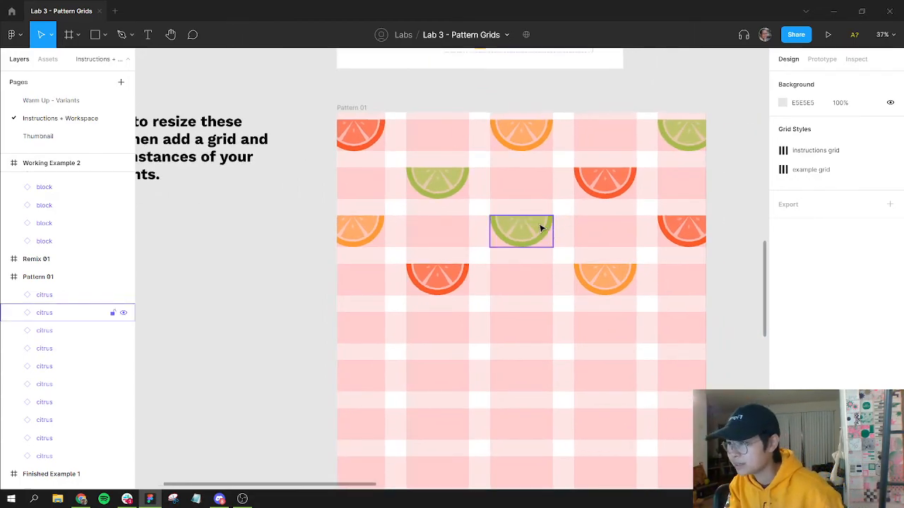
Step: Copy a lime slice to the left end of the fifth row and align it to the grid
left_click_drag(401, 315, 375, 318)
scroll(378, 324, "down", 2)
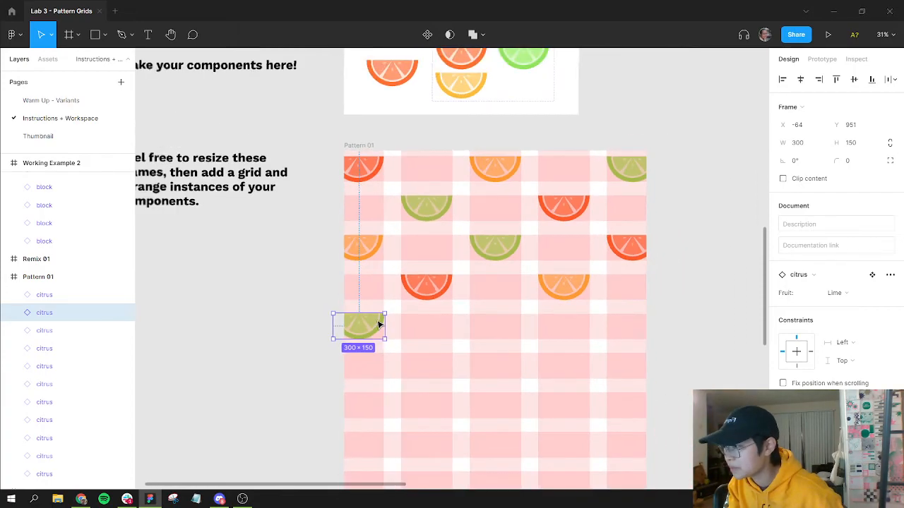
scroll(380, 324, "up", 5)
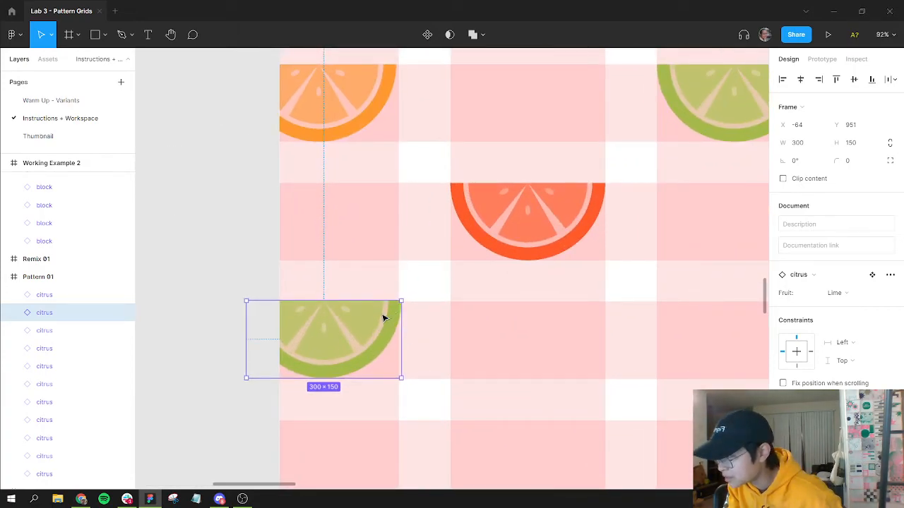
left_click_drag(380, 320, 386, 316)
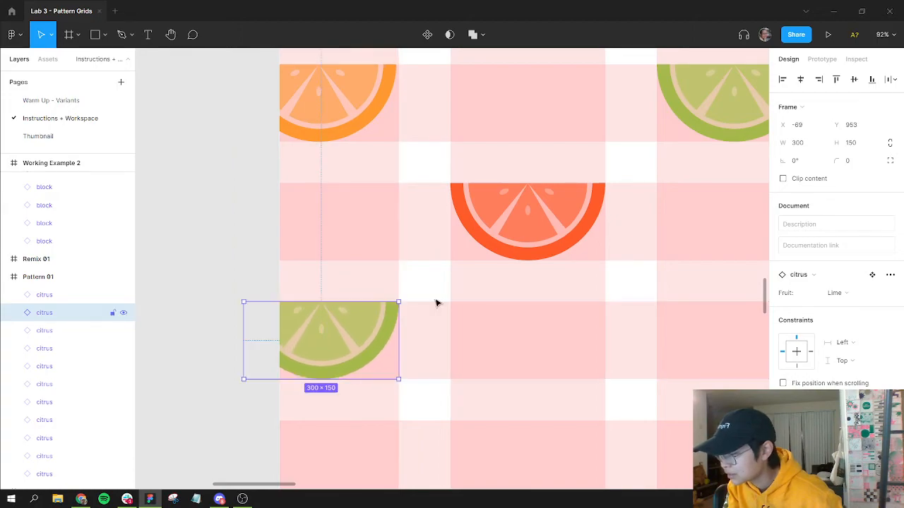
left_click(473, 301)
Step: Fill the rest of the fifth row with copies of the orange and lemon slices
scroll(474, 301, "up", 2)
scroll(475, 299, "down", 5)
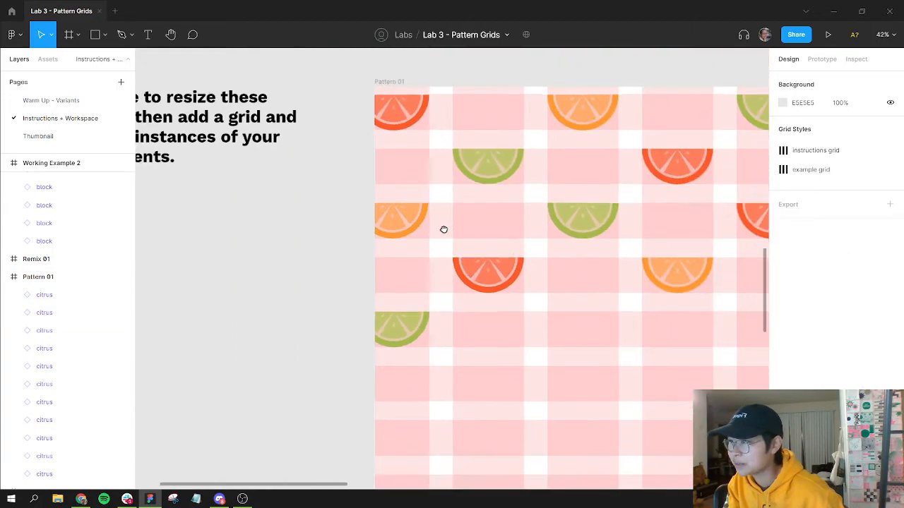
scroll(443, 230, "right", 2)
left_click_drag(420, 253, 512, 308)
left_click(507, 90)
left_click_drag(511, 90, 676, 307)
left_click_drag(515, 347, 512, 309)
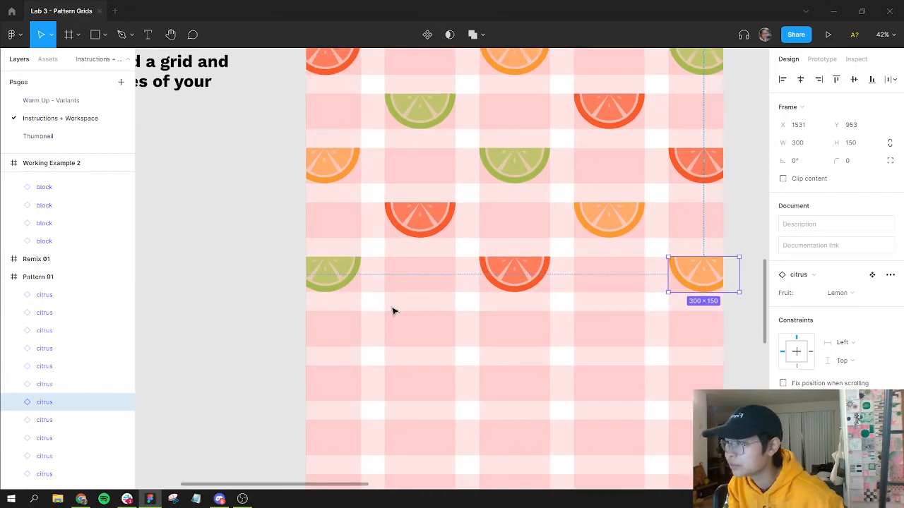
Step: Add a copy of the lime slice in the sixth row of Pattern 01
left_click_drag(415, 328, 416, 329)
left_click(327, 268)
left_click_drag(625, 329, 606, 324)
scroll(606, 324, "up", 2, "ctrl")
scroll(594, 271, "down", 6, "ctrl")
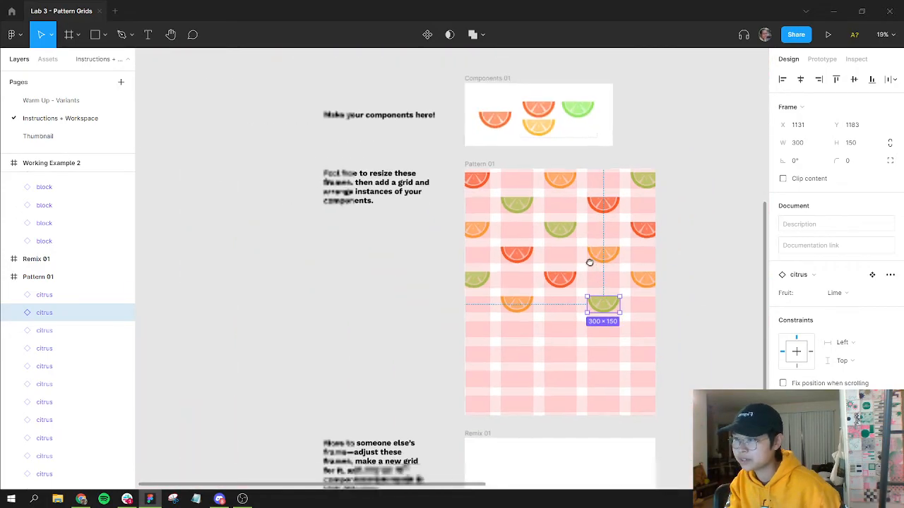
Step: Select several slices and shift them down within Pattern 01, undoing the first attempt
scroll(589, 263, "down", 1)
left_click_drag(455, 160, 656, 241)
left_click_drag(566, 295, 567, 294)
key("ctrl+z")
key("ctrl+z")
left_click_drag(558, 287, 555, 310)
scroll(544, 303, "down", 2)
scroll(544, 305, "up", 10)
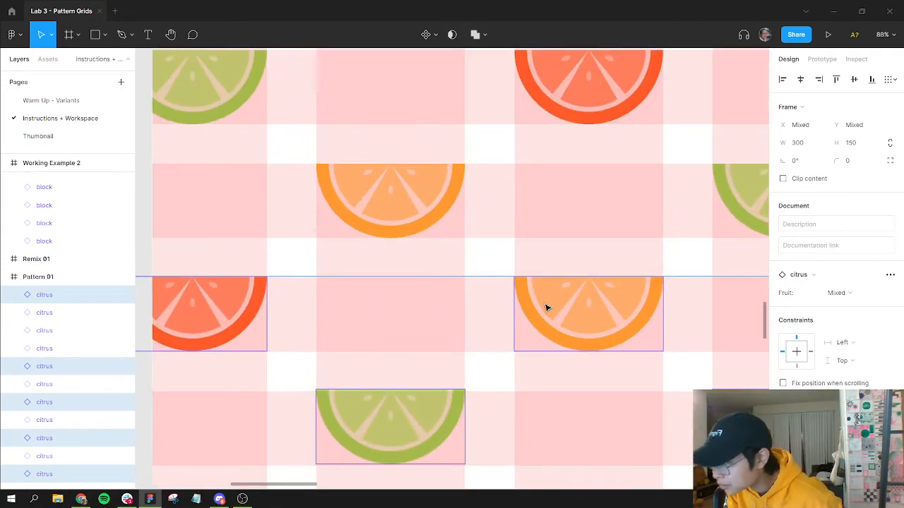
scroll(546, 308, "up", 5)
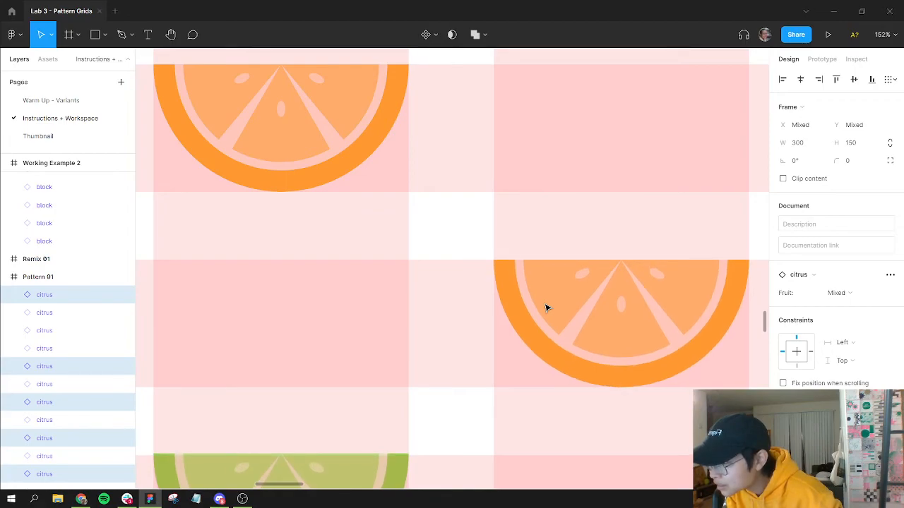
key("Escape")
Step: Select two lime slices and the orange slice at the row's left edge, and nudge them down to sit on the row grid
scroll(572, 237, "down", 4)
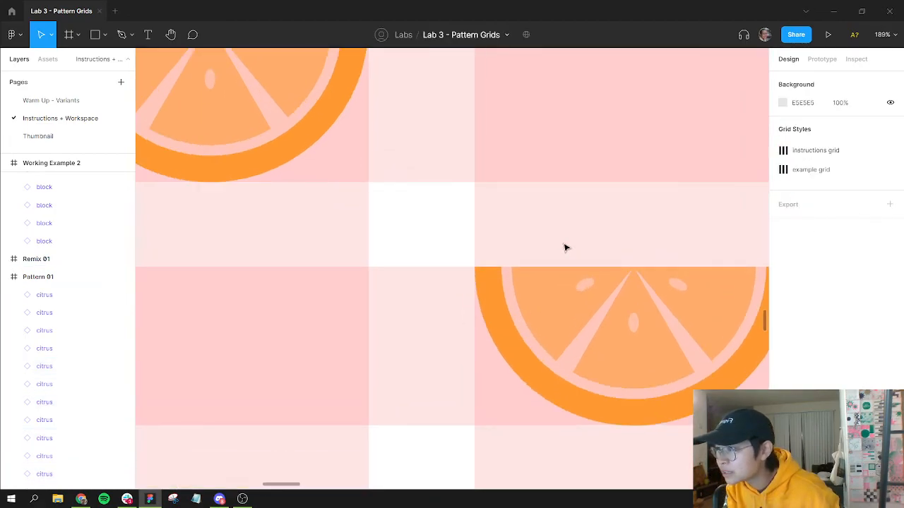
scroll(470, 254, "down", 4)
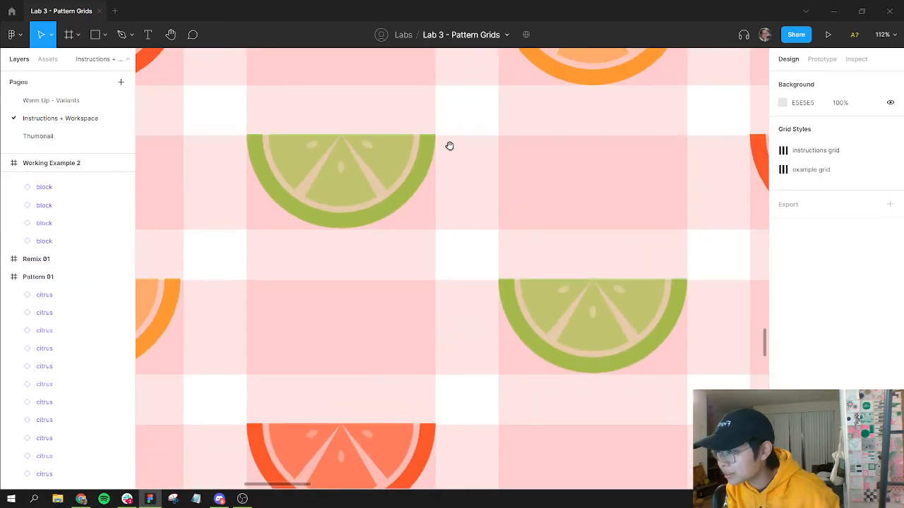
left_click(360, 190)
left_click(595, 353, "shift")
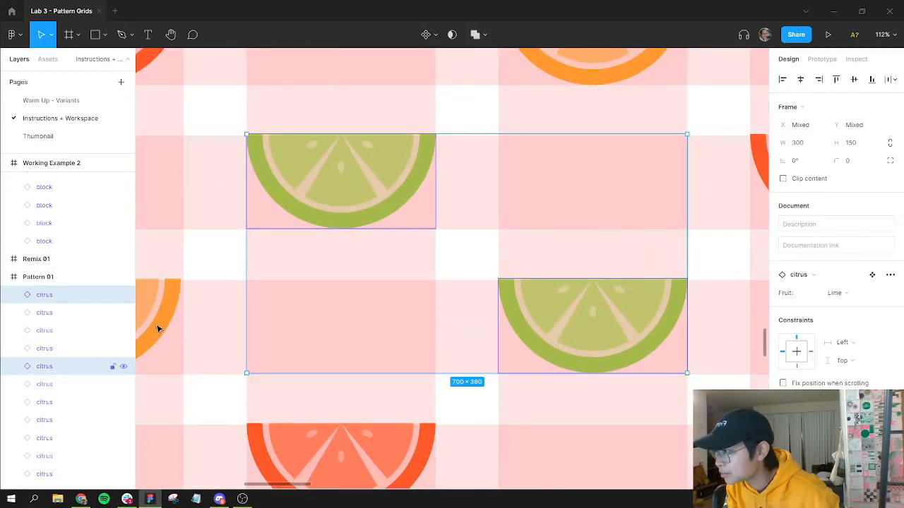
left_click(158, 329, "shift")
key("Down")
key("Down")
key("Down")
left_click_drag(538, 259, 257, 239)
left_click_drag(626, 289, 549, 265)
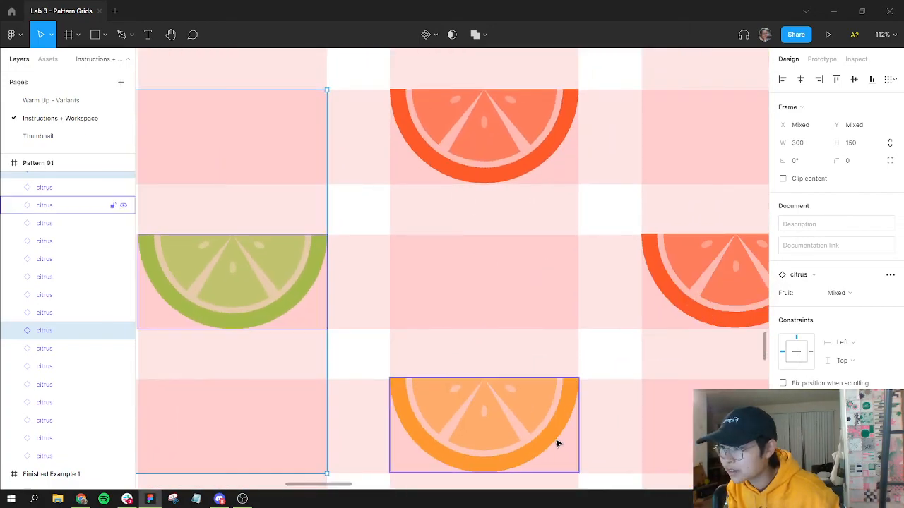
Step: Select the orange slice and two red orange slices and nudge them down one step onto their rows
left_click(565, 413)
left_click(702, 283, "shift")
left_click(492, 121, "shift")
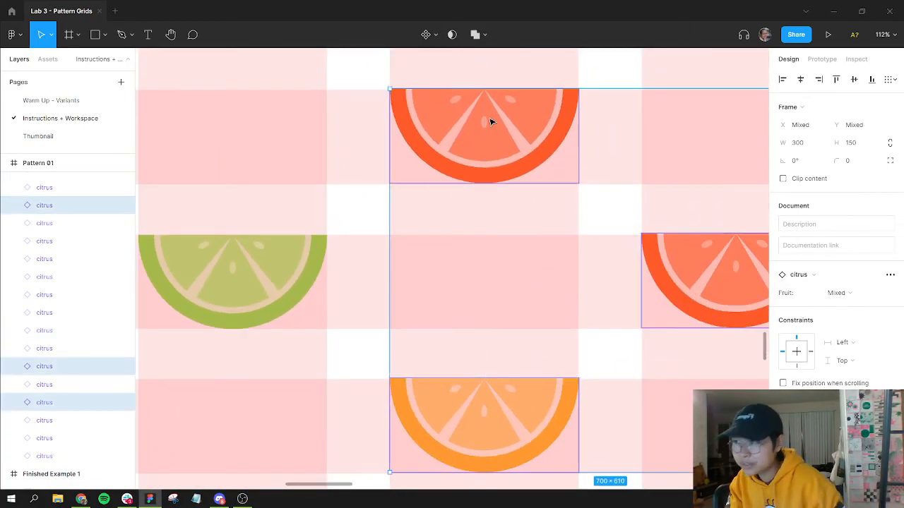
key("Down")
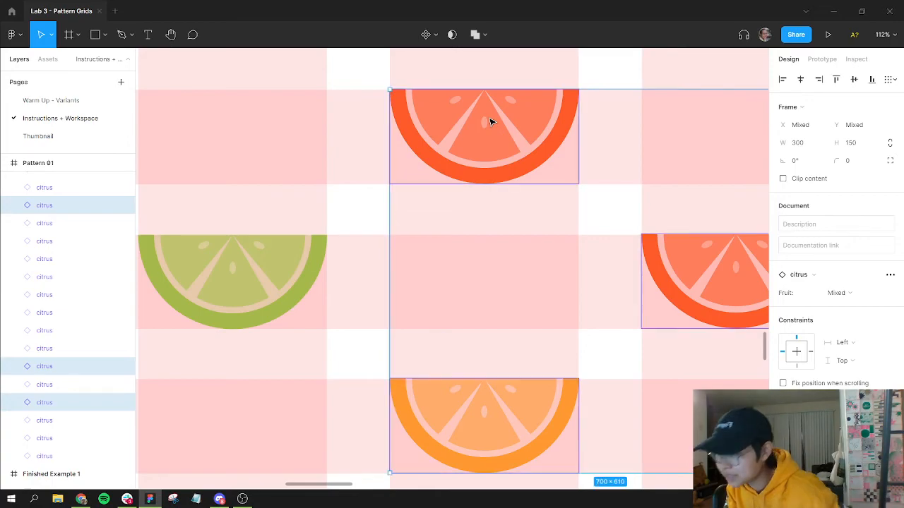
key("Escape")
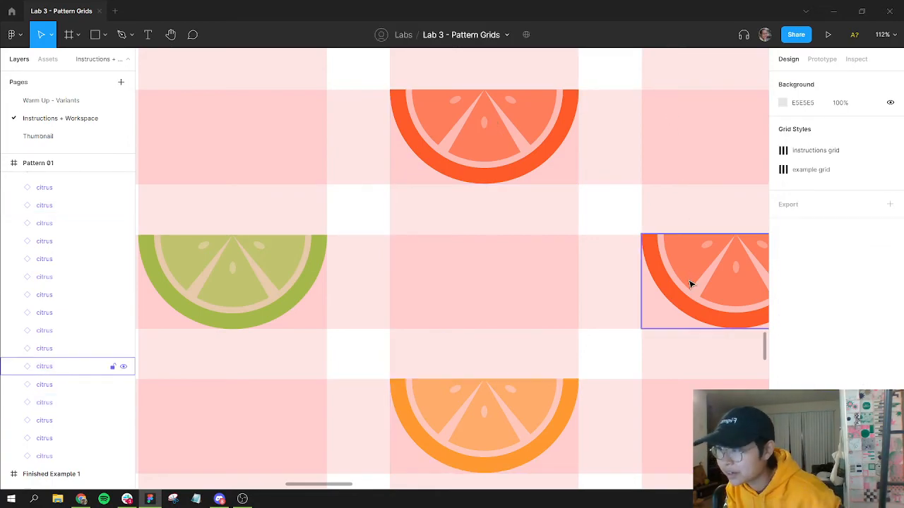
Step: Nudge the lemon slice at the left edge of a lower row right by a few pixels to match the column grid
left_click(690, 282)
left_click(664, 220)
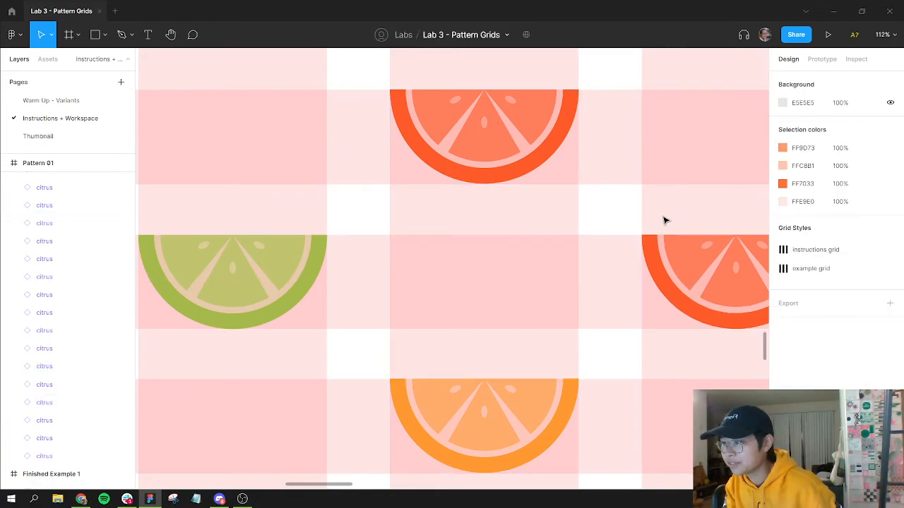
scroll(595, 339, "down", 6)
scroll(706, 318, "down", 3, "ctrl")
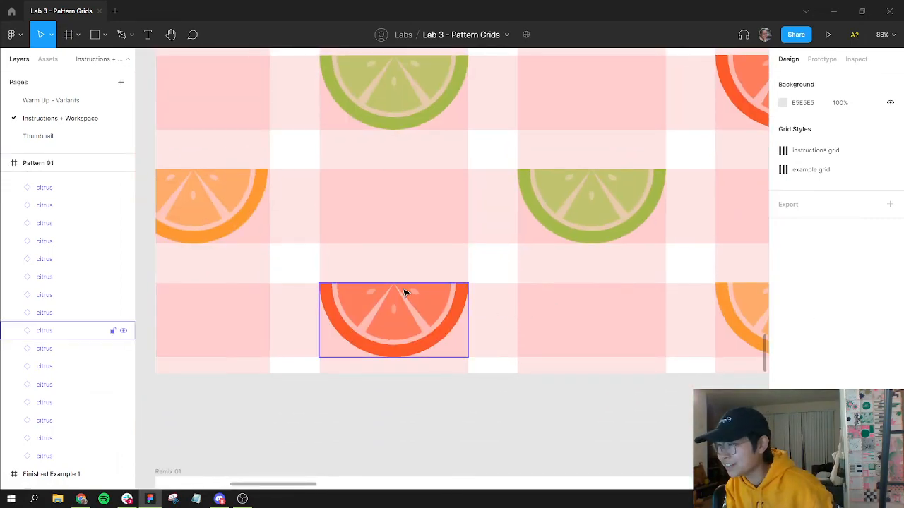
scroll(404, 293, "down", 2, "ctrl")
left_click_drag(480, 202, 486, 226)
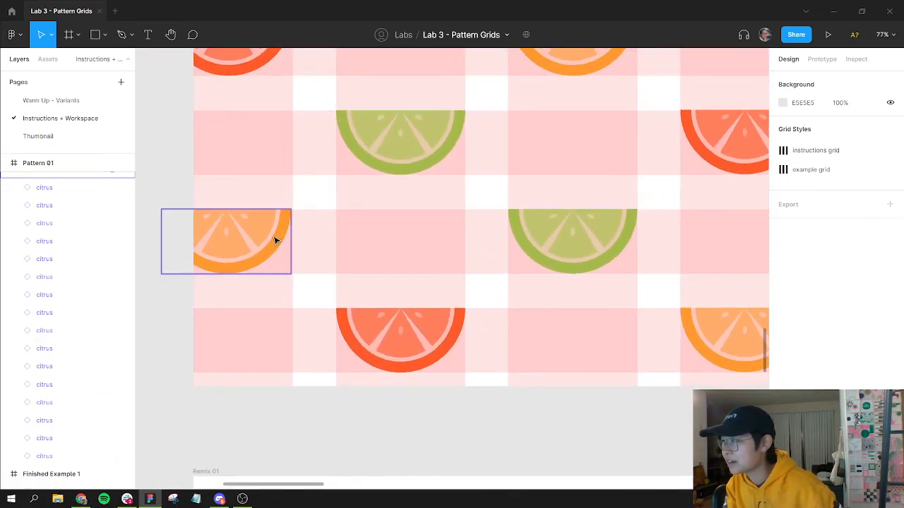
left_click(275, 241)
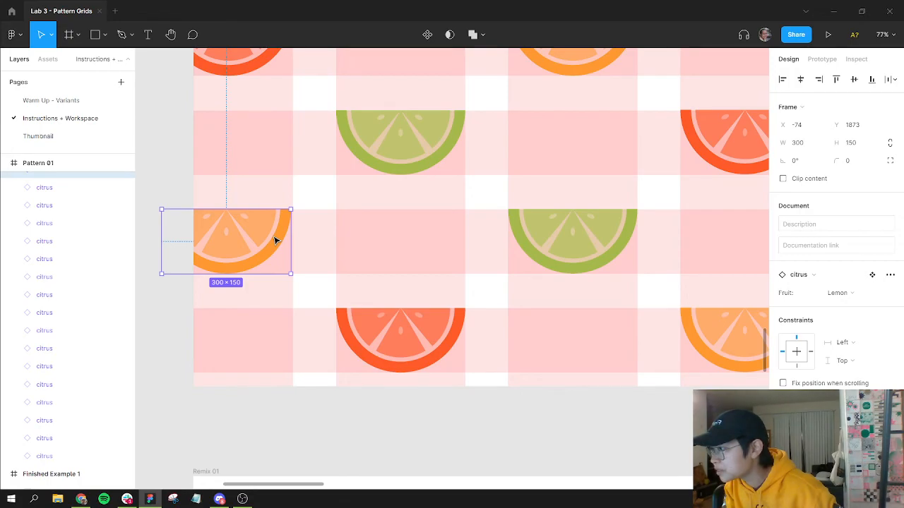
key("Right")
key("Right")
key("Right")
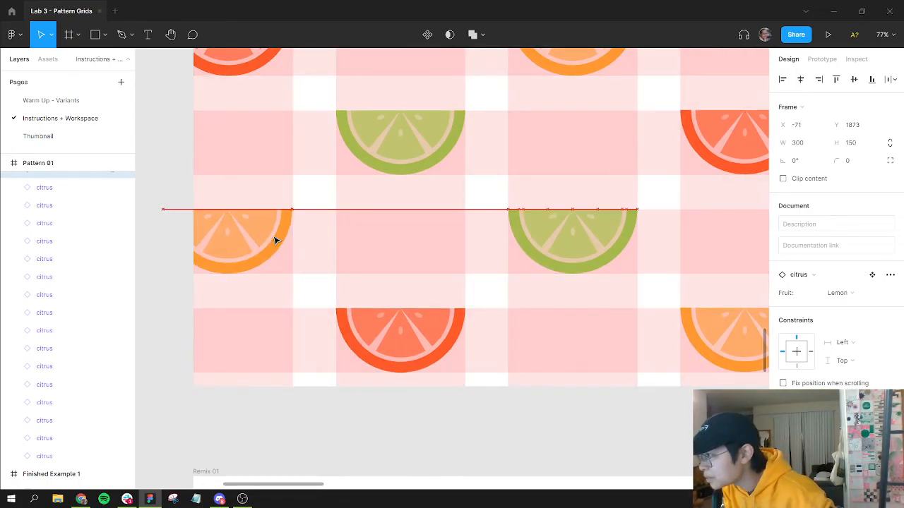
key("Right")
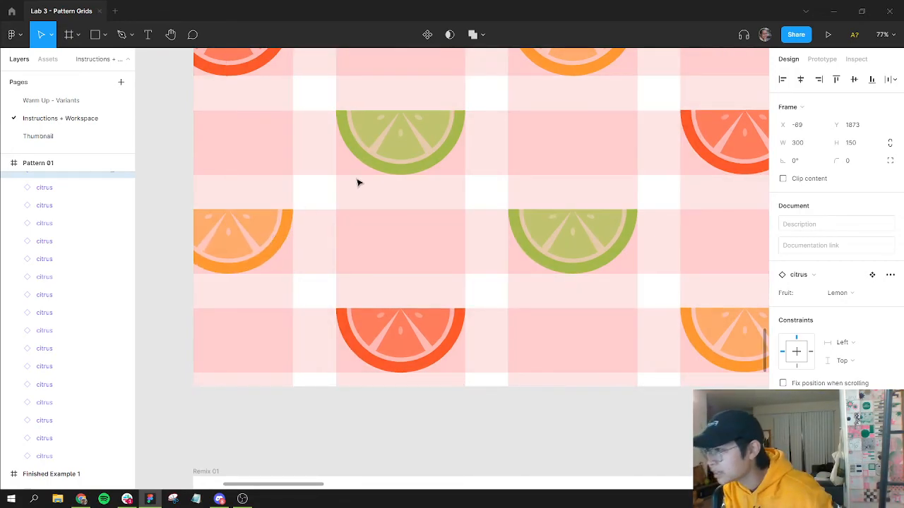
Step: Inspect the alignment of the left-edge lemon slice in an upper row against the row guides
left_click(334, 95)
left_click_drag(378, 108, 385, 238)
left_click_drag(382, 153, 351, 480)
left_click_drag(311, 173, 370, 353)
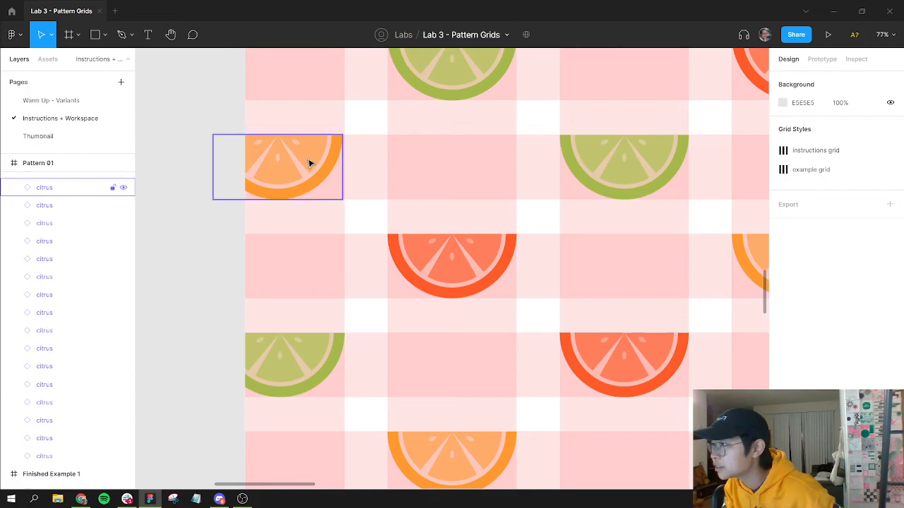
left_click(309, 163)
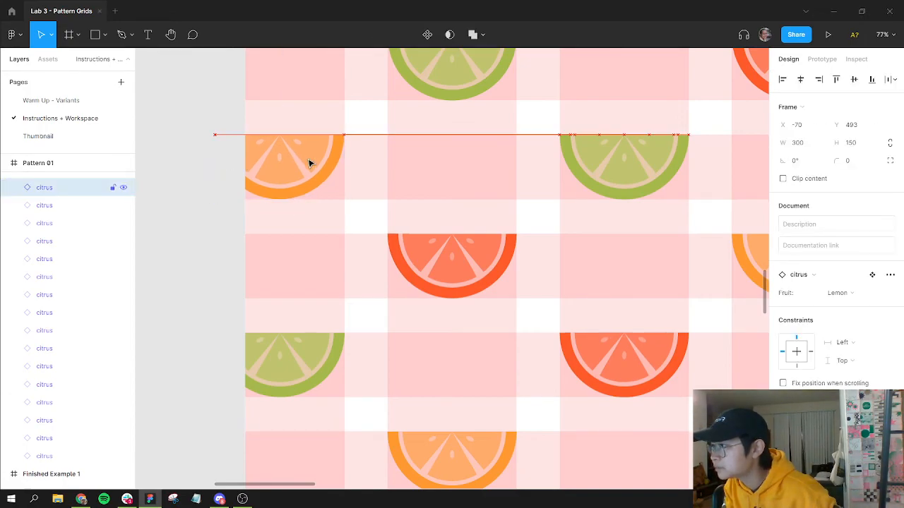
key("Escape")
Step: Check the top-row lemon slice's distances to its neighbours, nudging it down and back
scroll(565, 271, "up", 5)
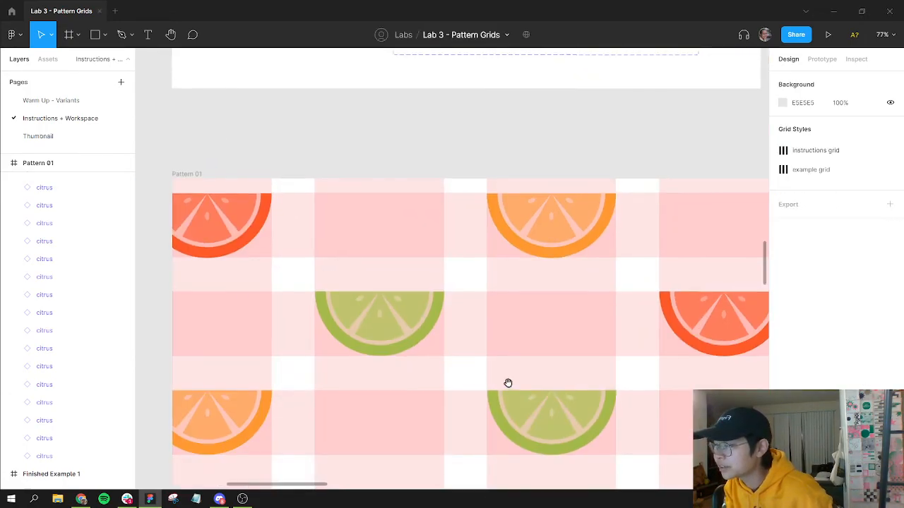
left_click(558, 221)
key("alt")
key("Down")
key("Up")
key("Up")
key("Down")
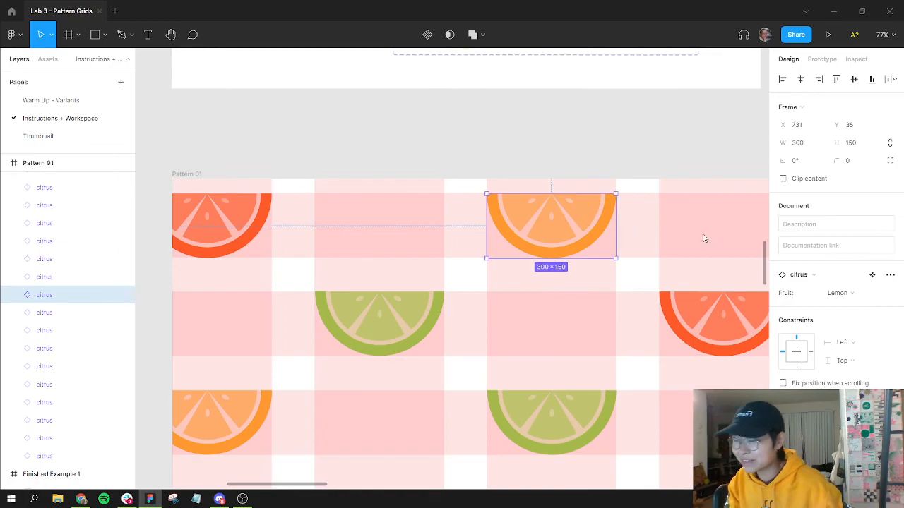
Step: Select the Pattern 01 frame and hide the layout grids to preview the pattern
left_click(720, 286)
scroll(716, 286, "down", 10)
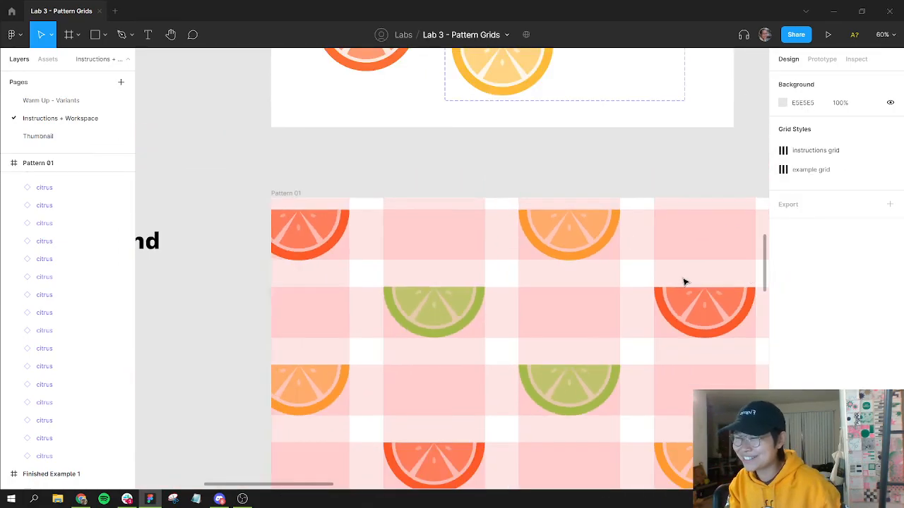
left_click_drag(697, 310, 577, 212)
left_click(475, 155)
left_click(477, 157)
key("ctrl+shift+4")
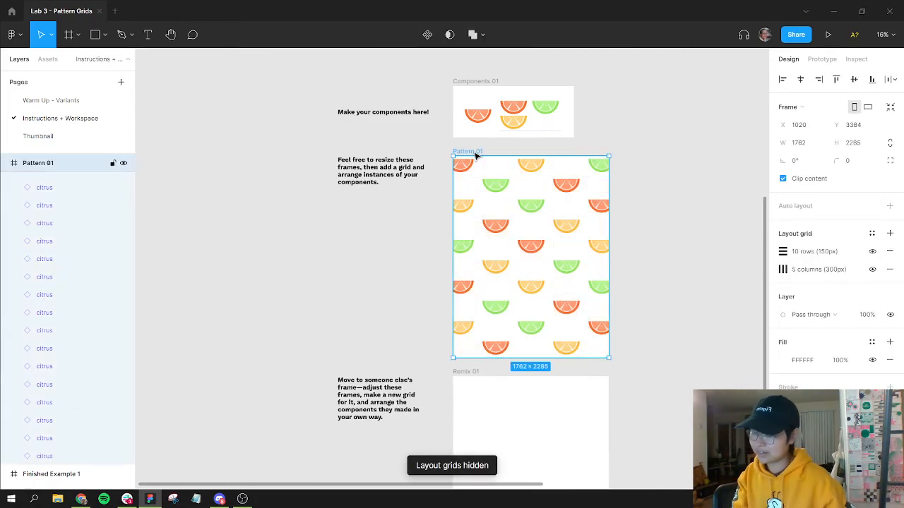
Step: Zoom out to review the finished citrus pattern alongside the other frames on the page
left_click(681, 426)
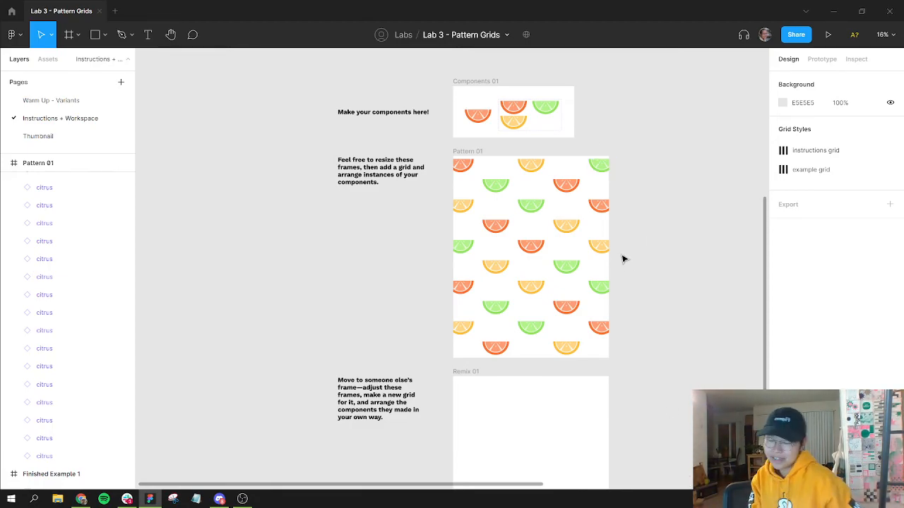
scroll(626, 141, "up", 1)
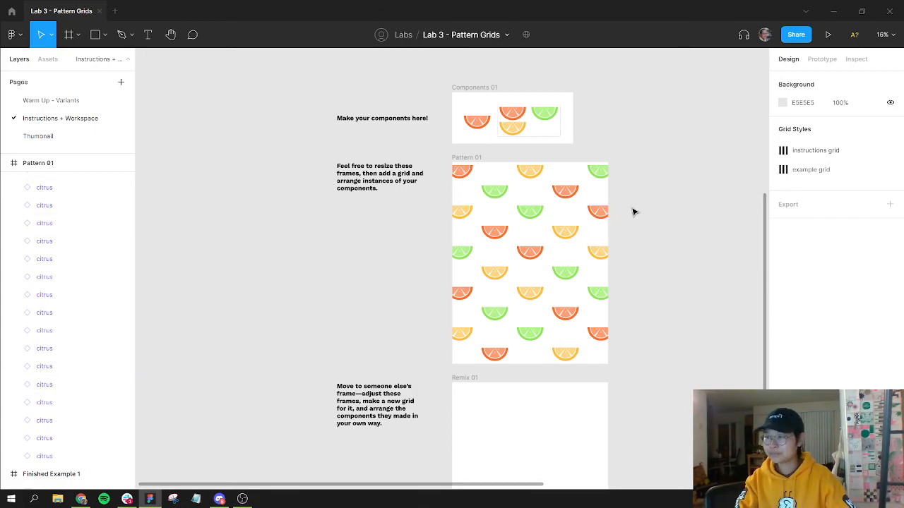
scroll(650, 205, "down", 1)
scroll(650, 205, "down", 5)
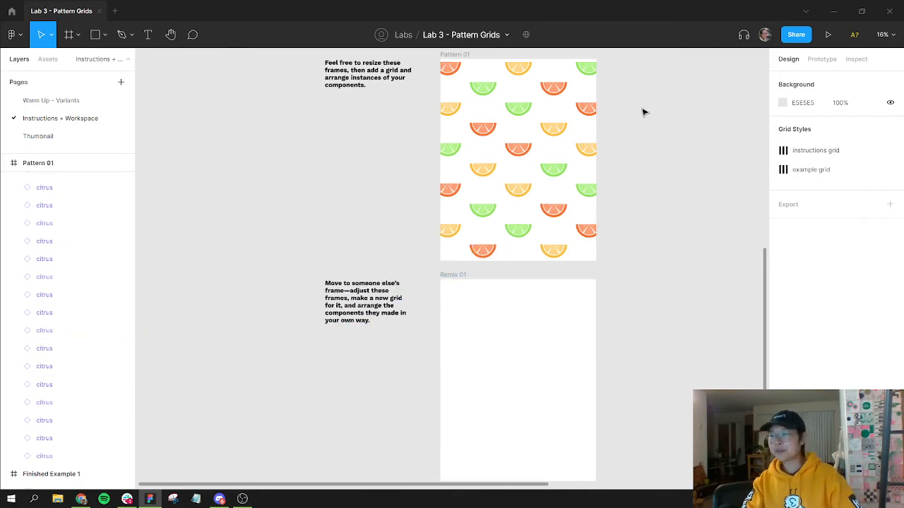
left_click_drag(642, 110, 623, 355)
left_click_drag(614, 239, 615, 245)
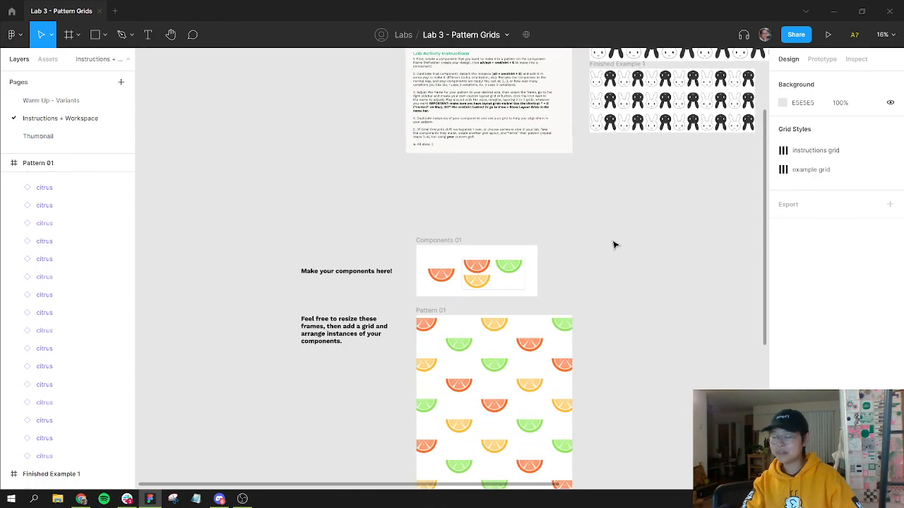
key("shift+1")
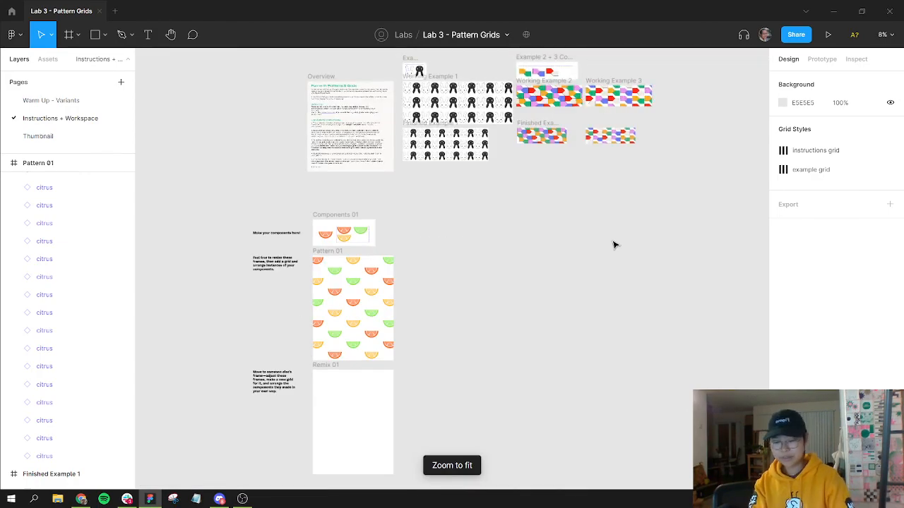